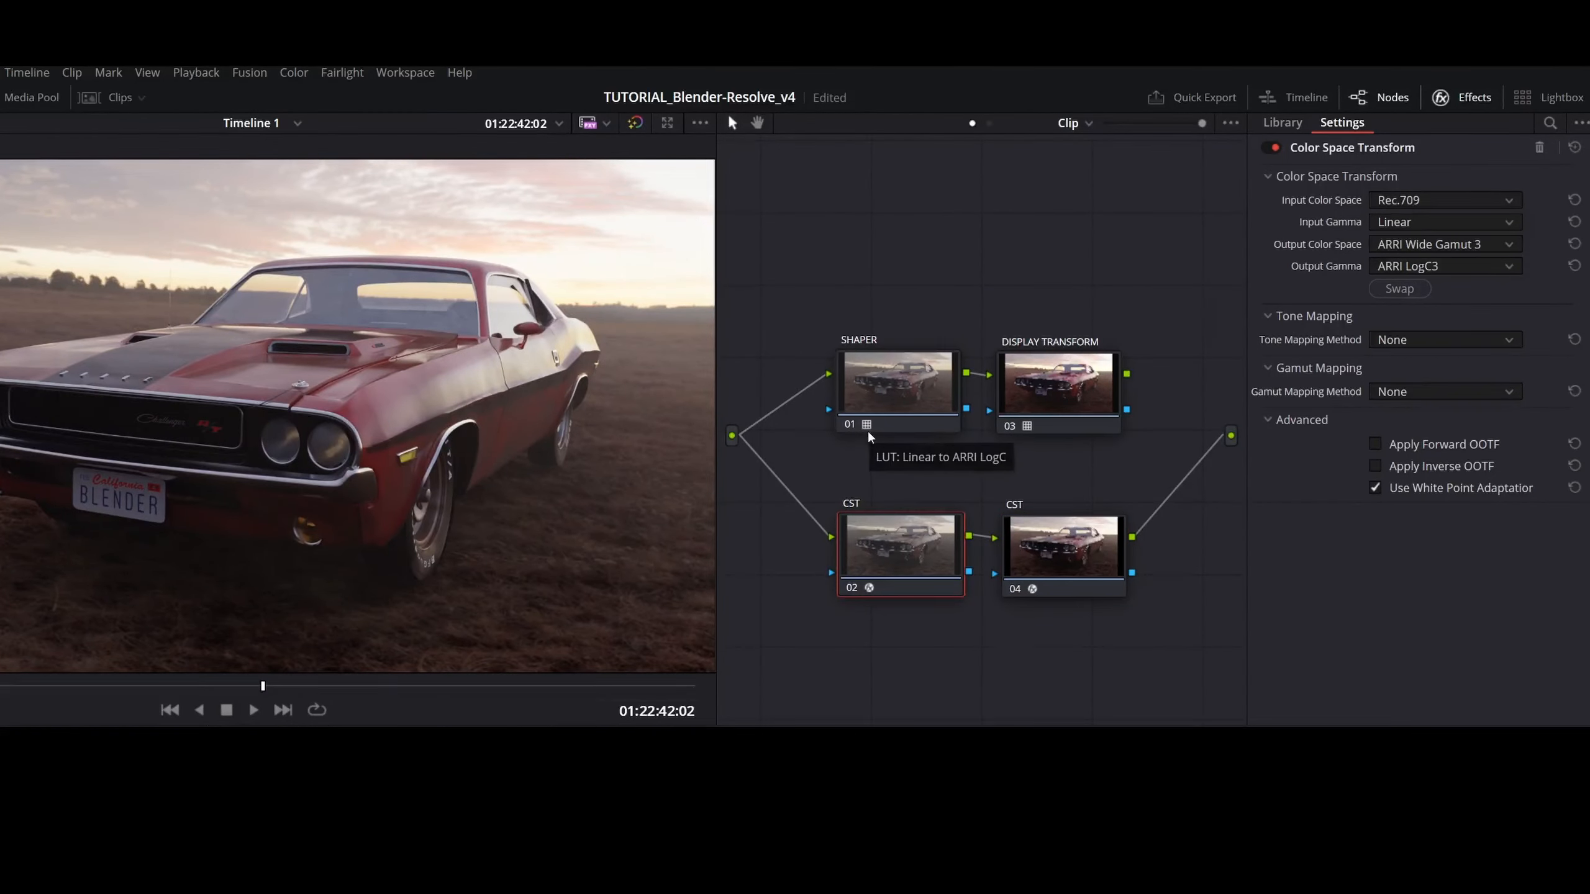
- Compare the SHAPER/DISPLAY TRANSFORM branch with the CST branch by alternately connecting node 03 and node 04 to the graph output
mouse_move(1031, 425)
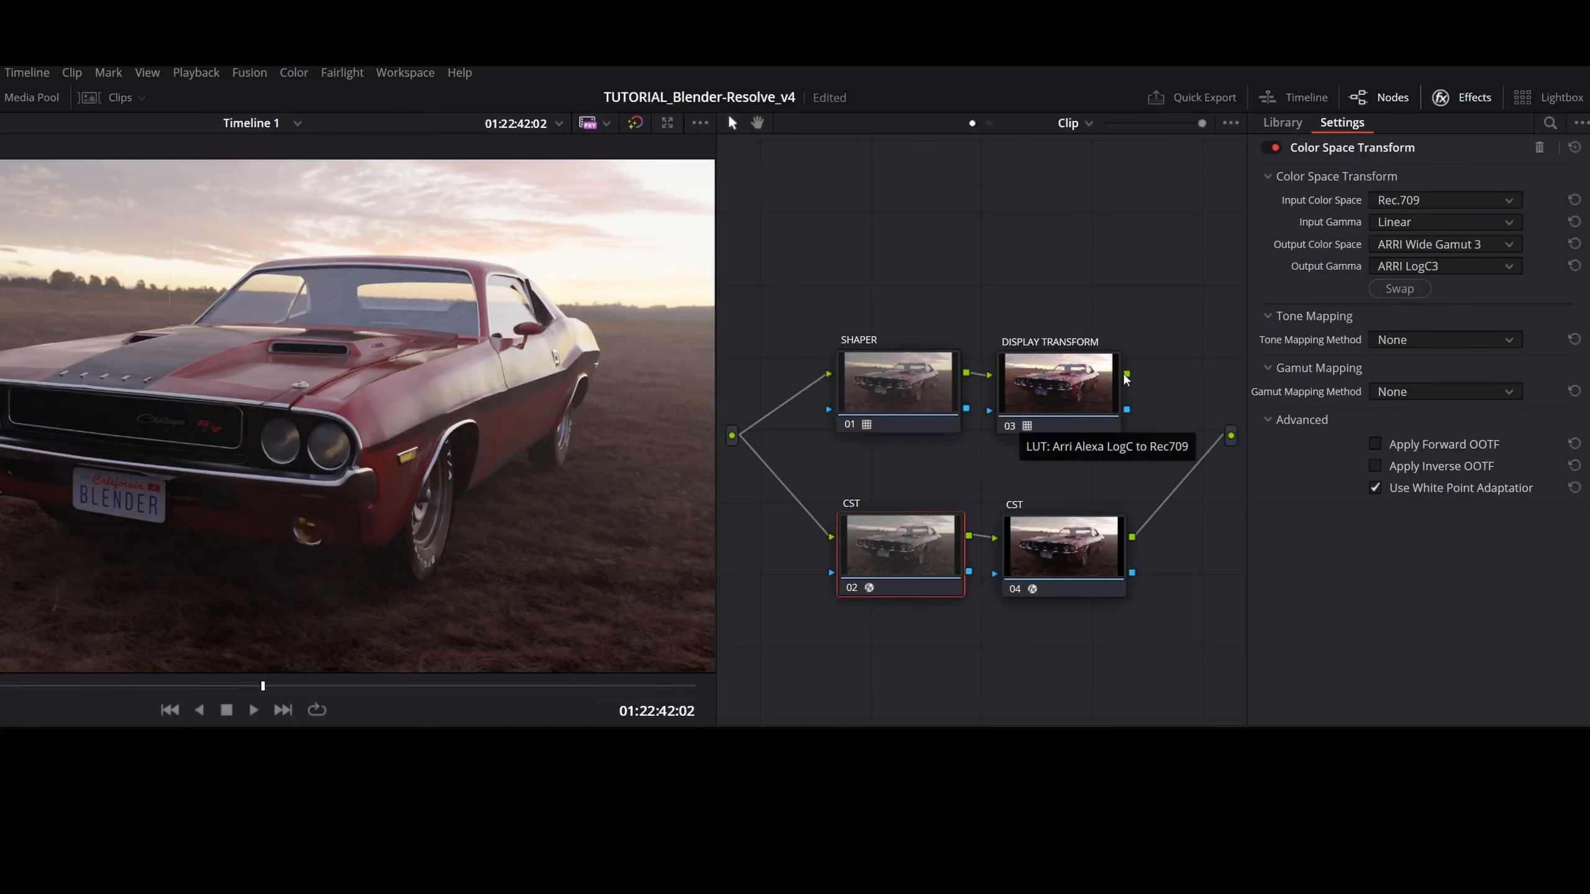
drag(1127, 376, 1233, 436)
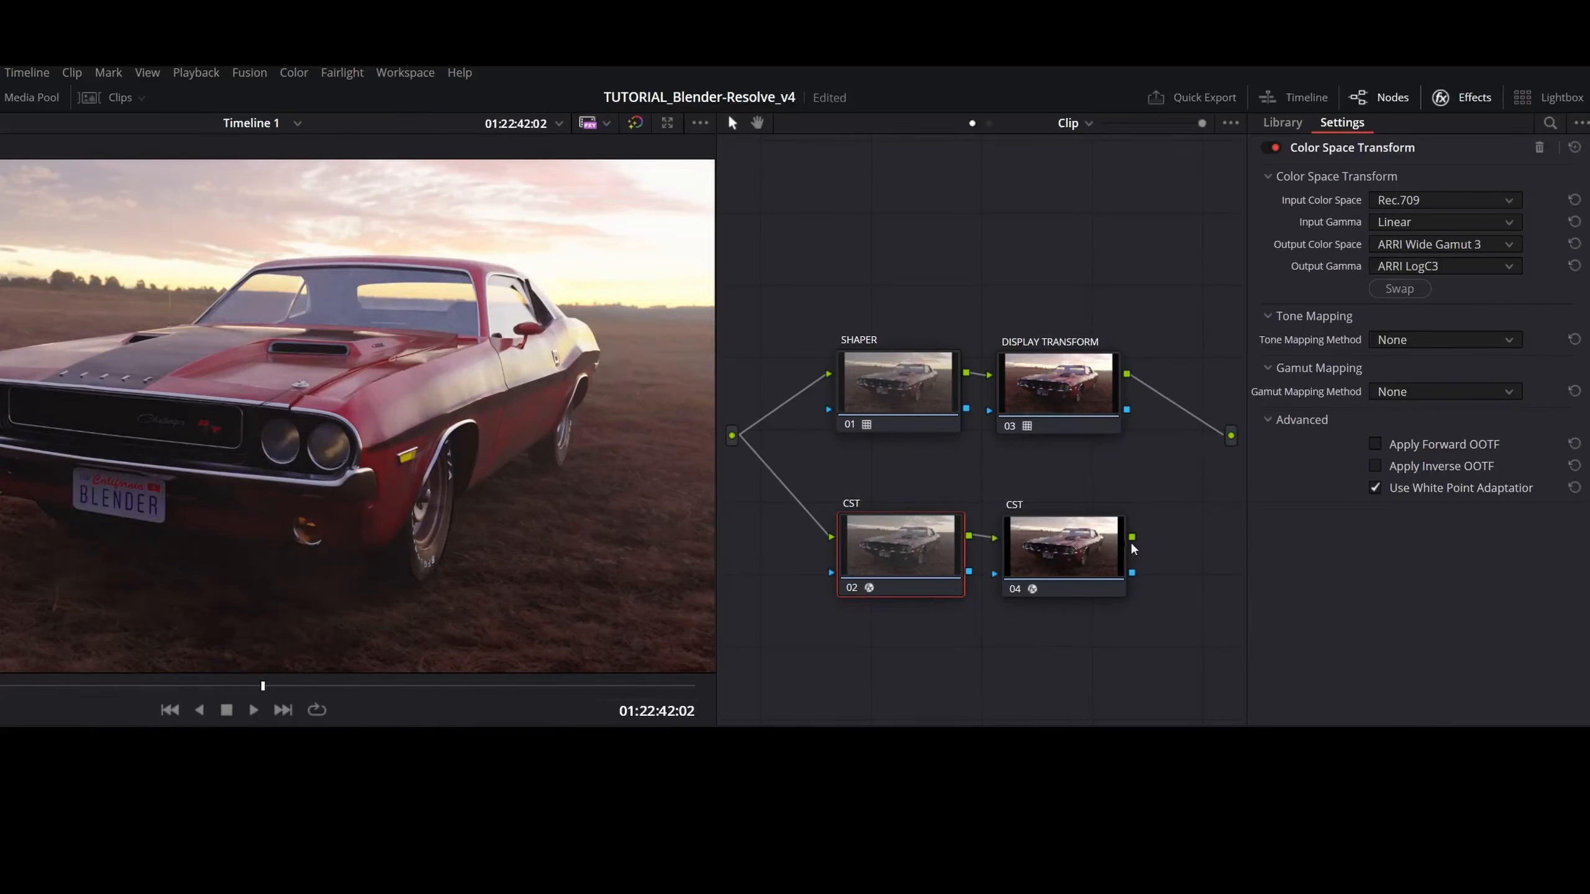
drag(1133, 546, 1231, 437)
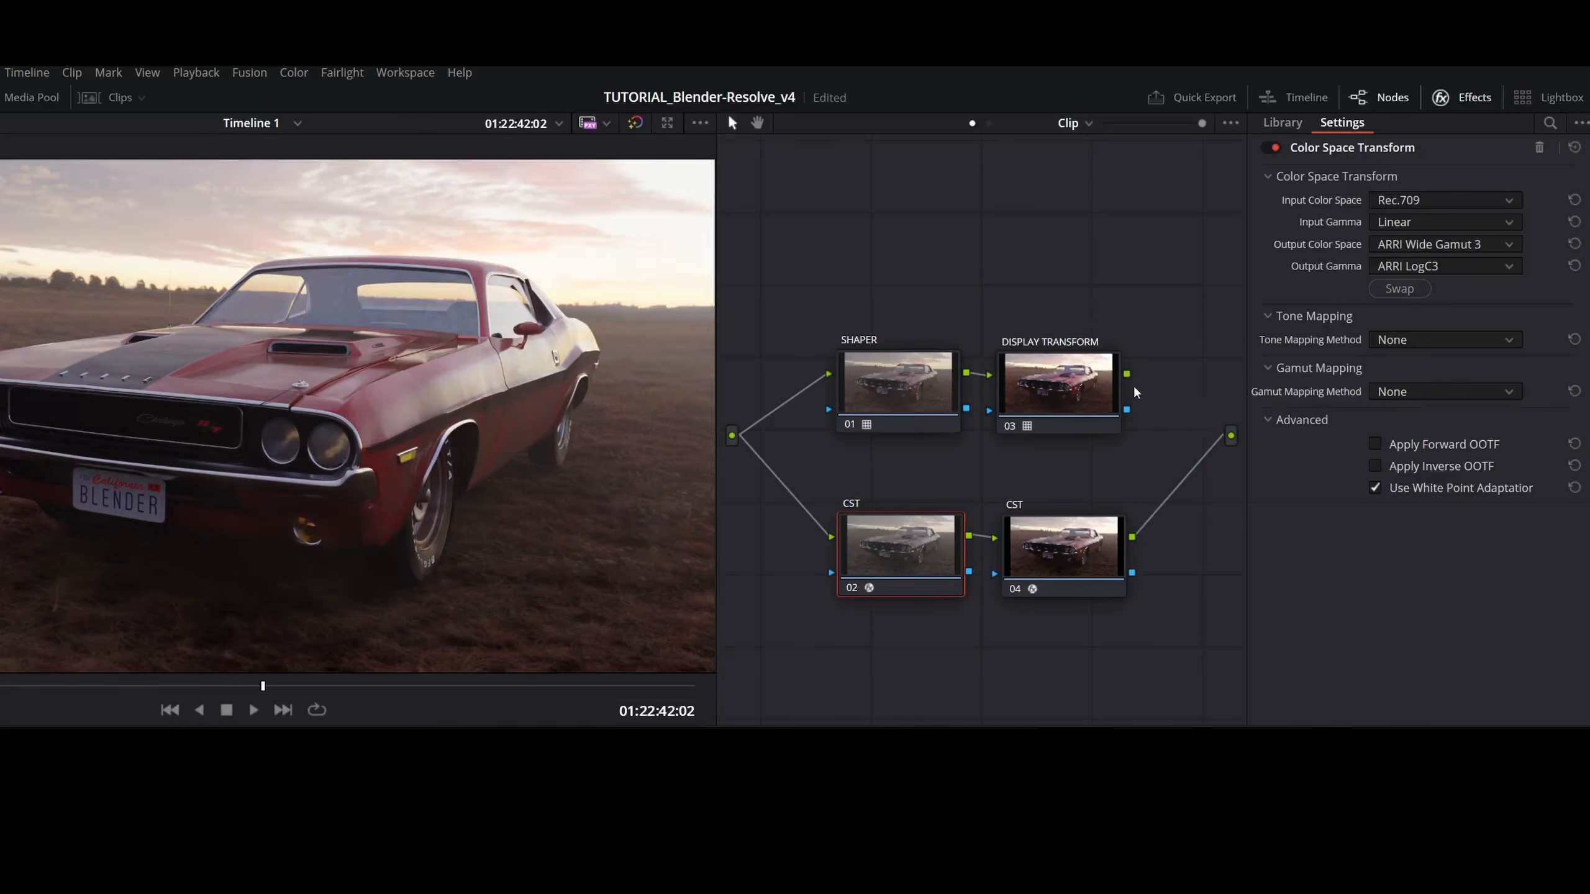
drag(1127, 373, 1230, 438)
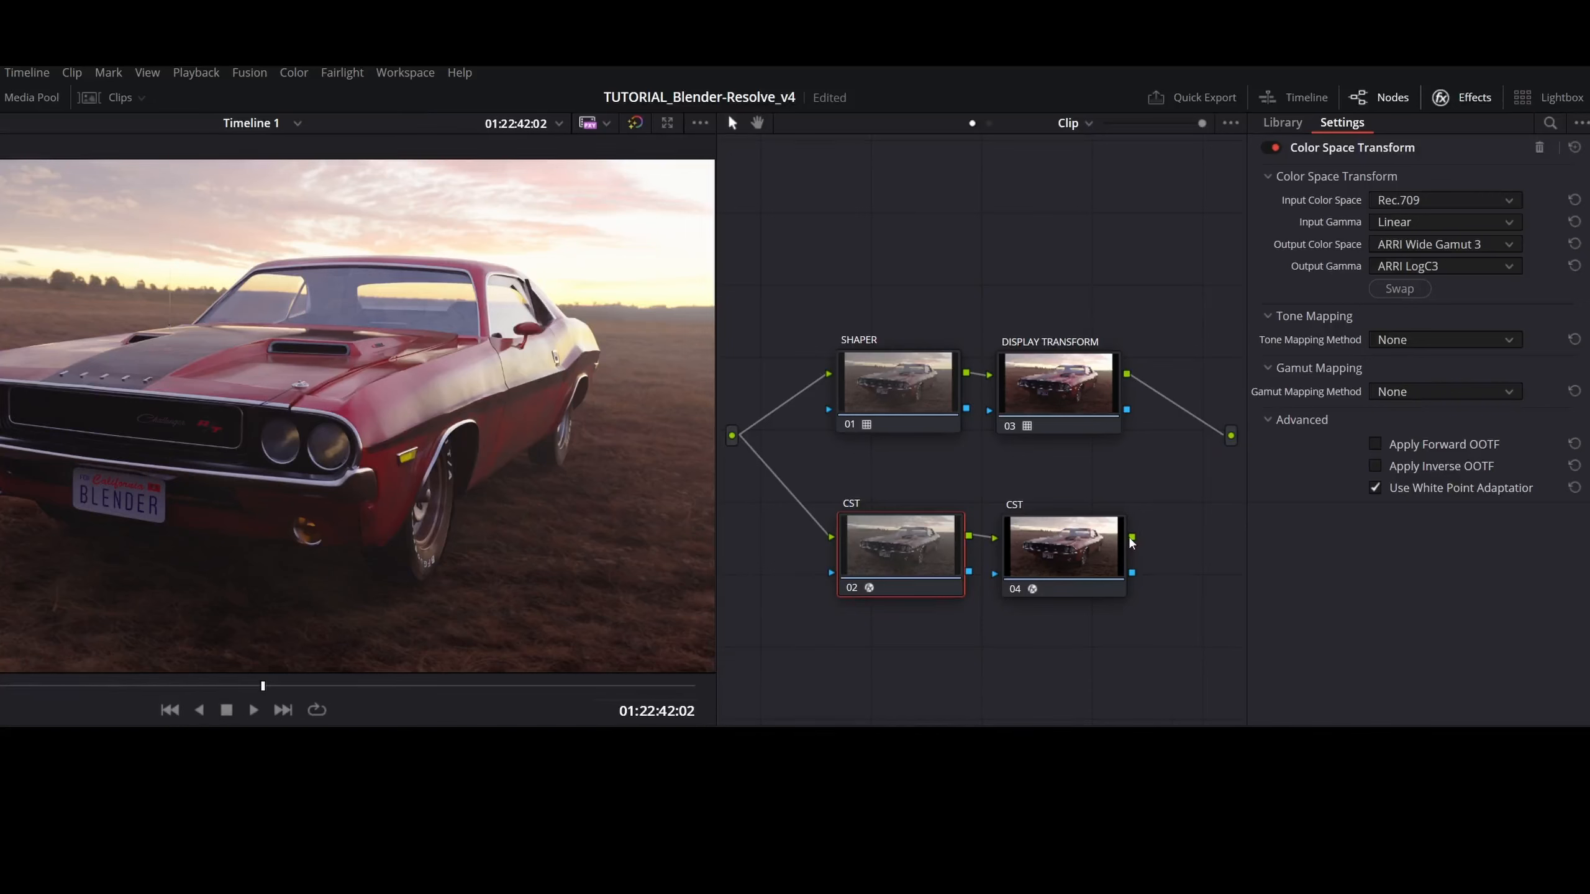
drag(1131, 542, 1230, 443)
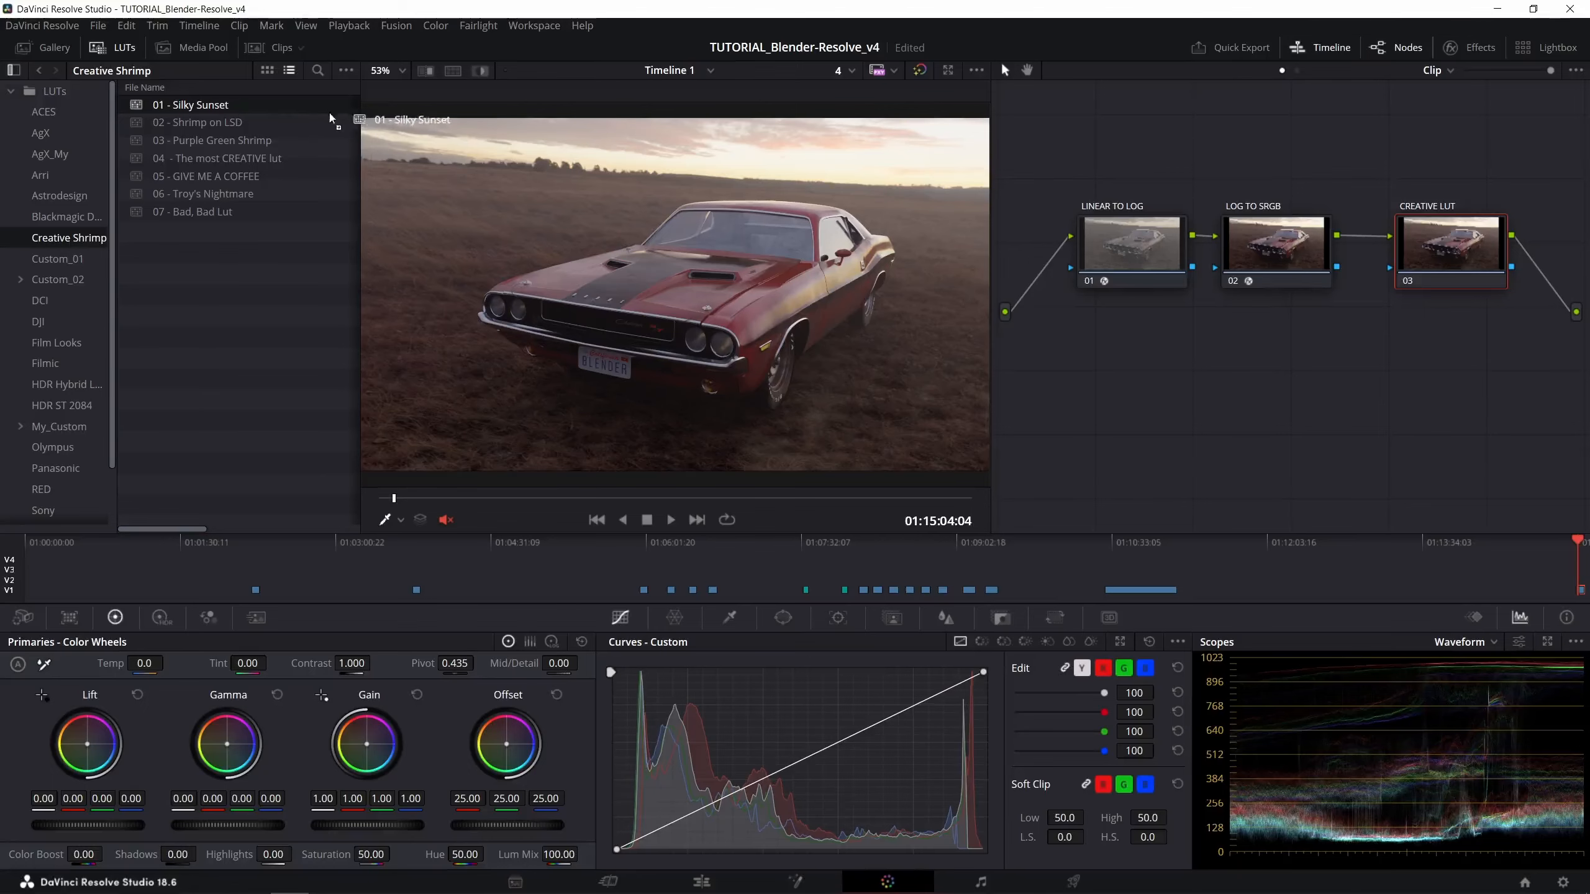
- Try out different creative LUTs from the Creative Shrimp folder on the CREATIVE LUT node, including 01 - Silky Sunset
drag(370, 122, 1439, 243)
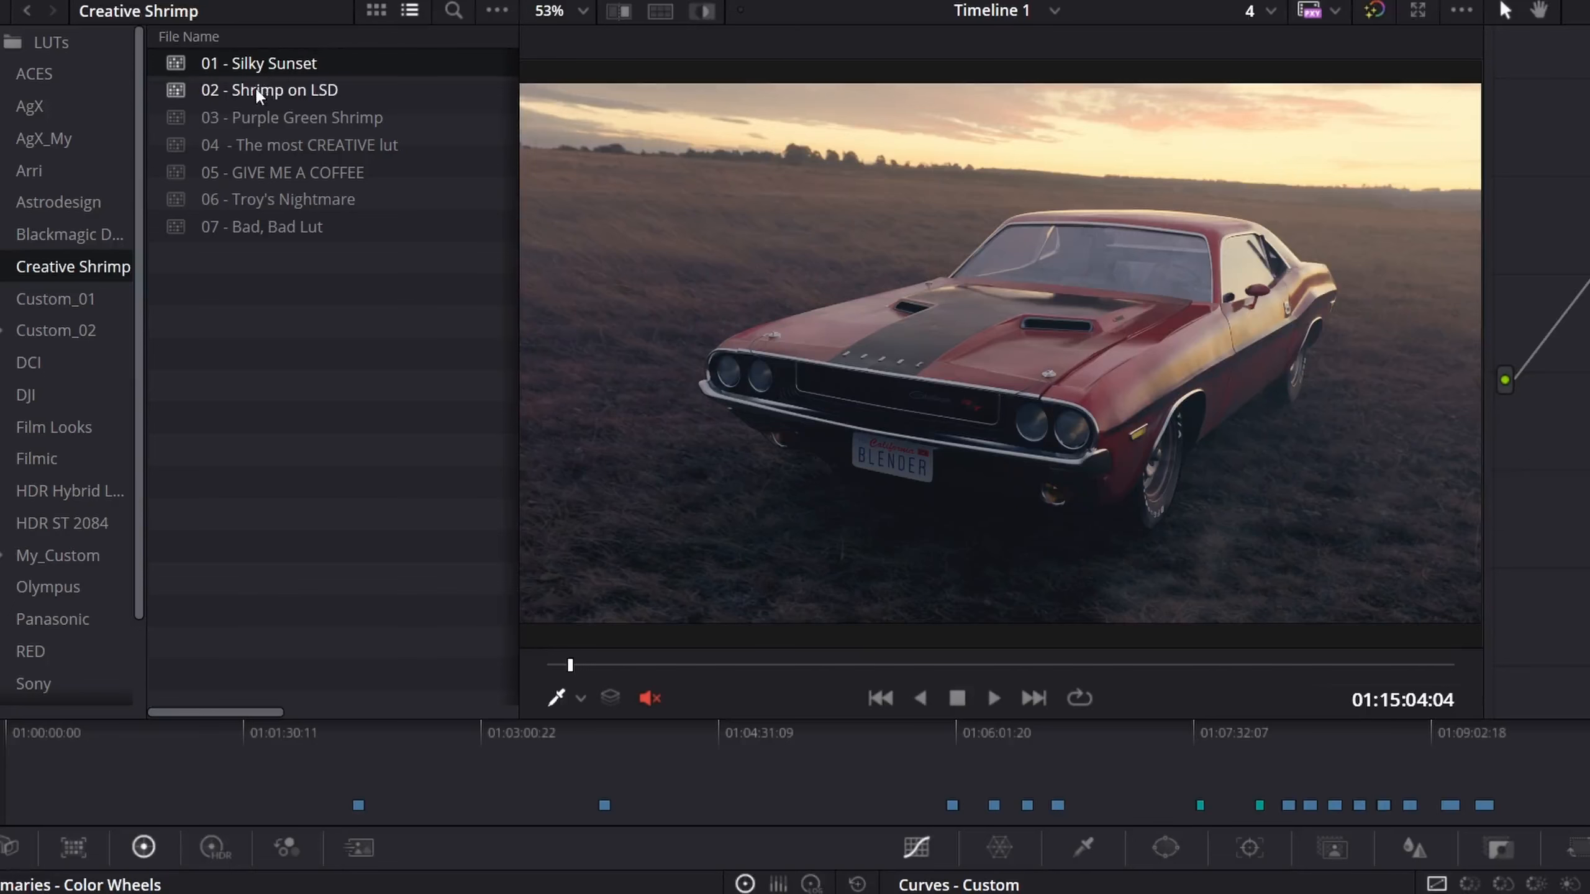
drag(254, 86, 1276, 177)
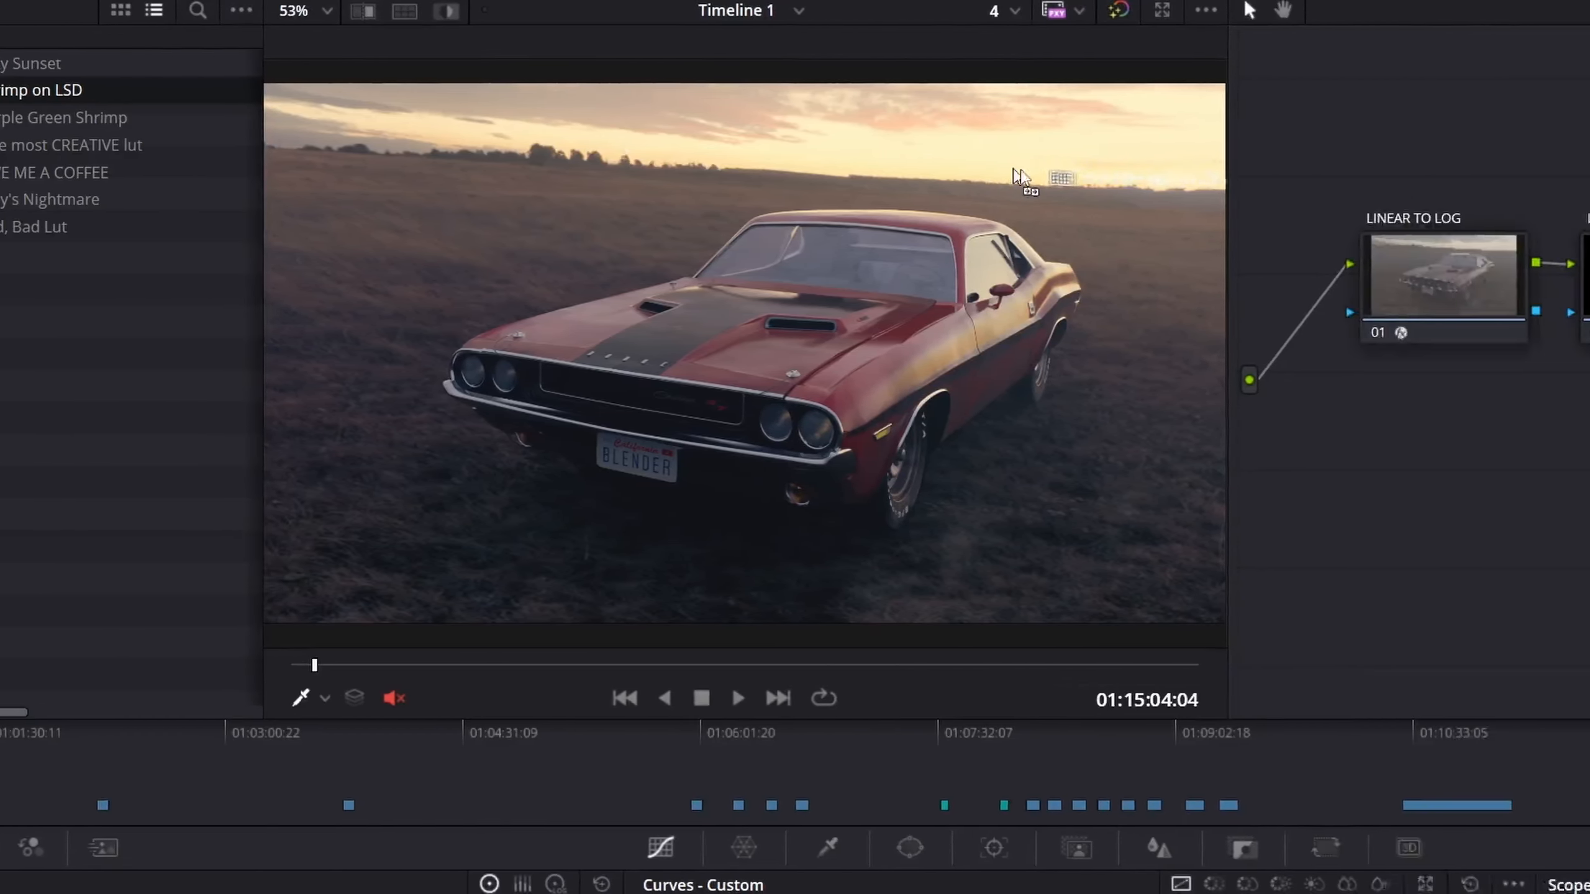
drag(1020, 177, 1435, 262)
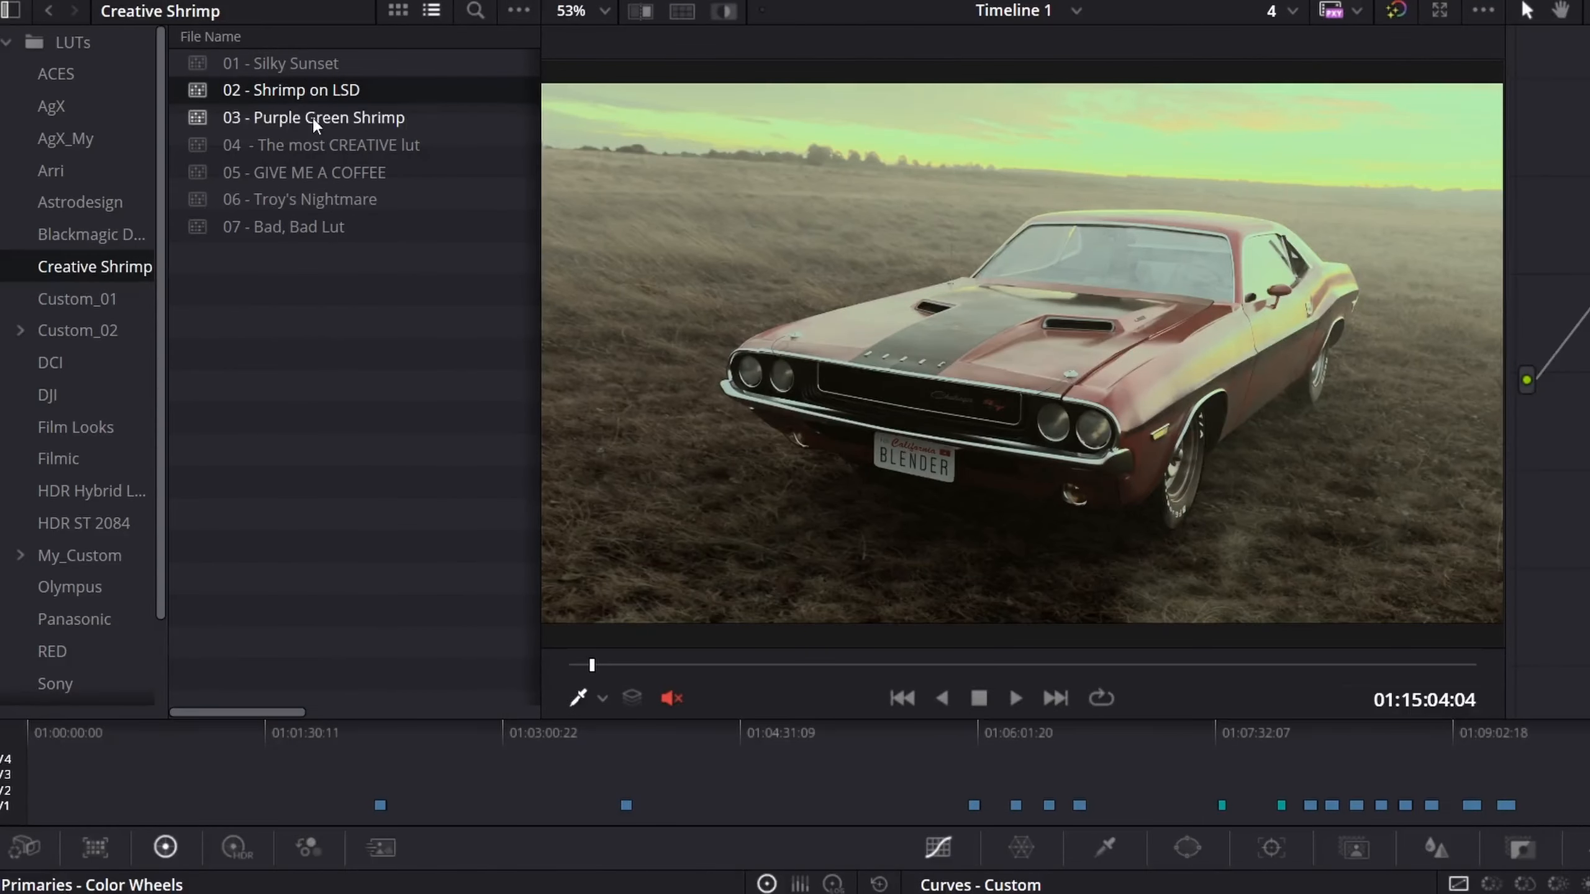
drag(12, 116, 260, 137)
drag(562, 136, 1440, 266)
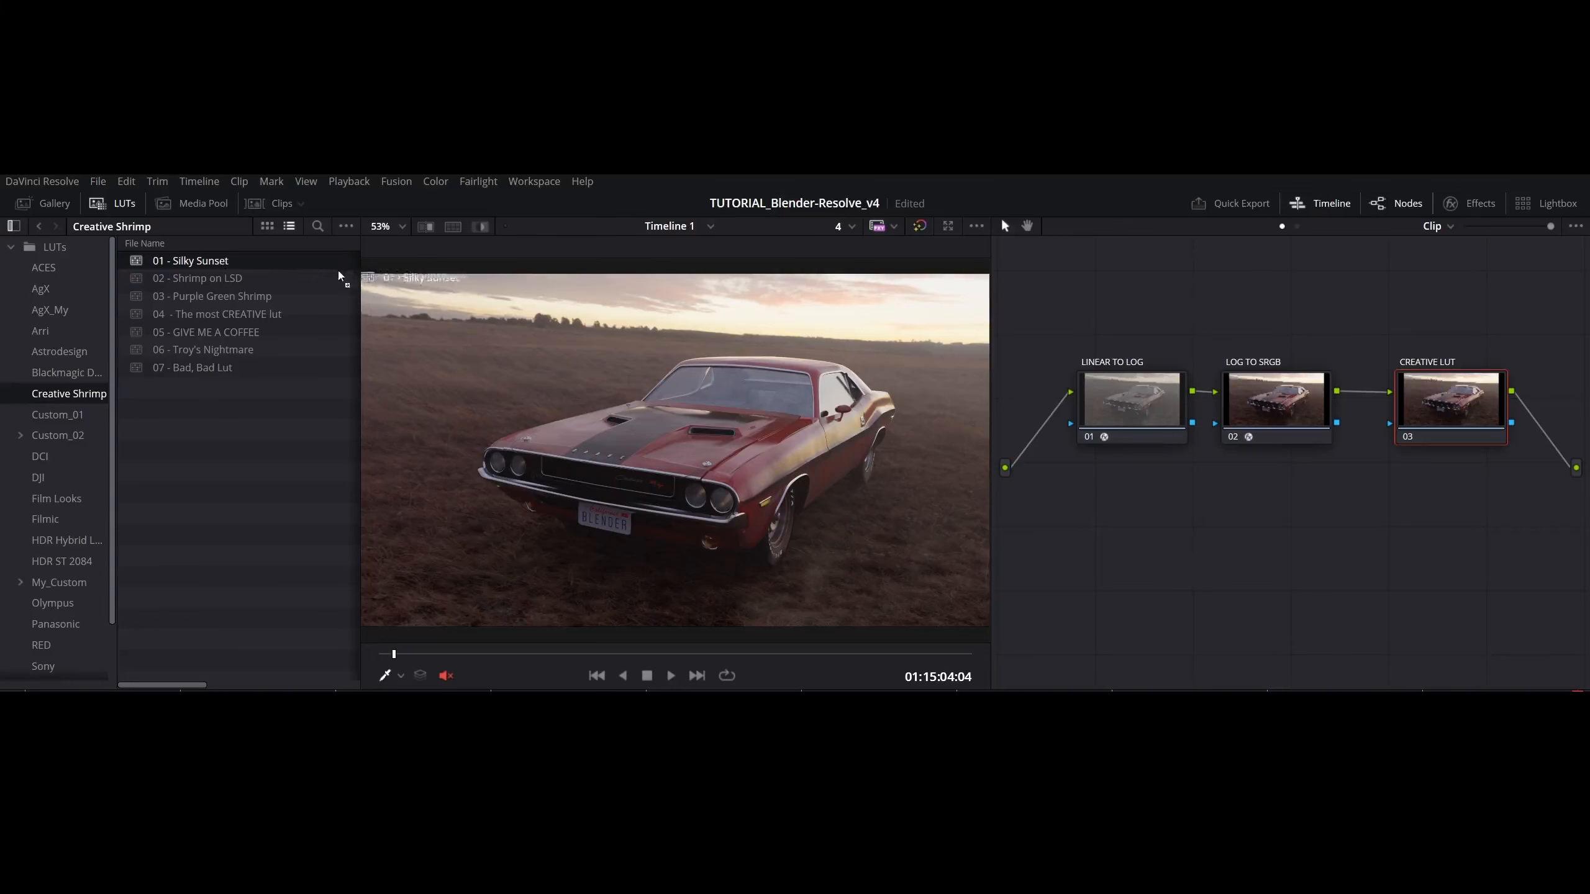
- Apply LUTs 01 - Silky Sunset through 05 - GIVE ME A COFFEE one after another to the CREATIVE LUT node
drag(190, 261, 1460, 389)
drag(188, 278, 1432, 396)
drag(214, 297, 1439, 403)
drag(243, 316, 1461, 407)
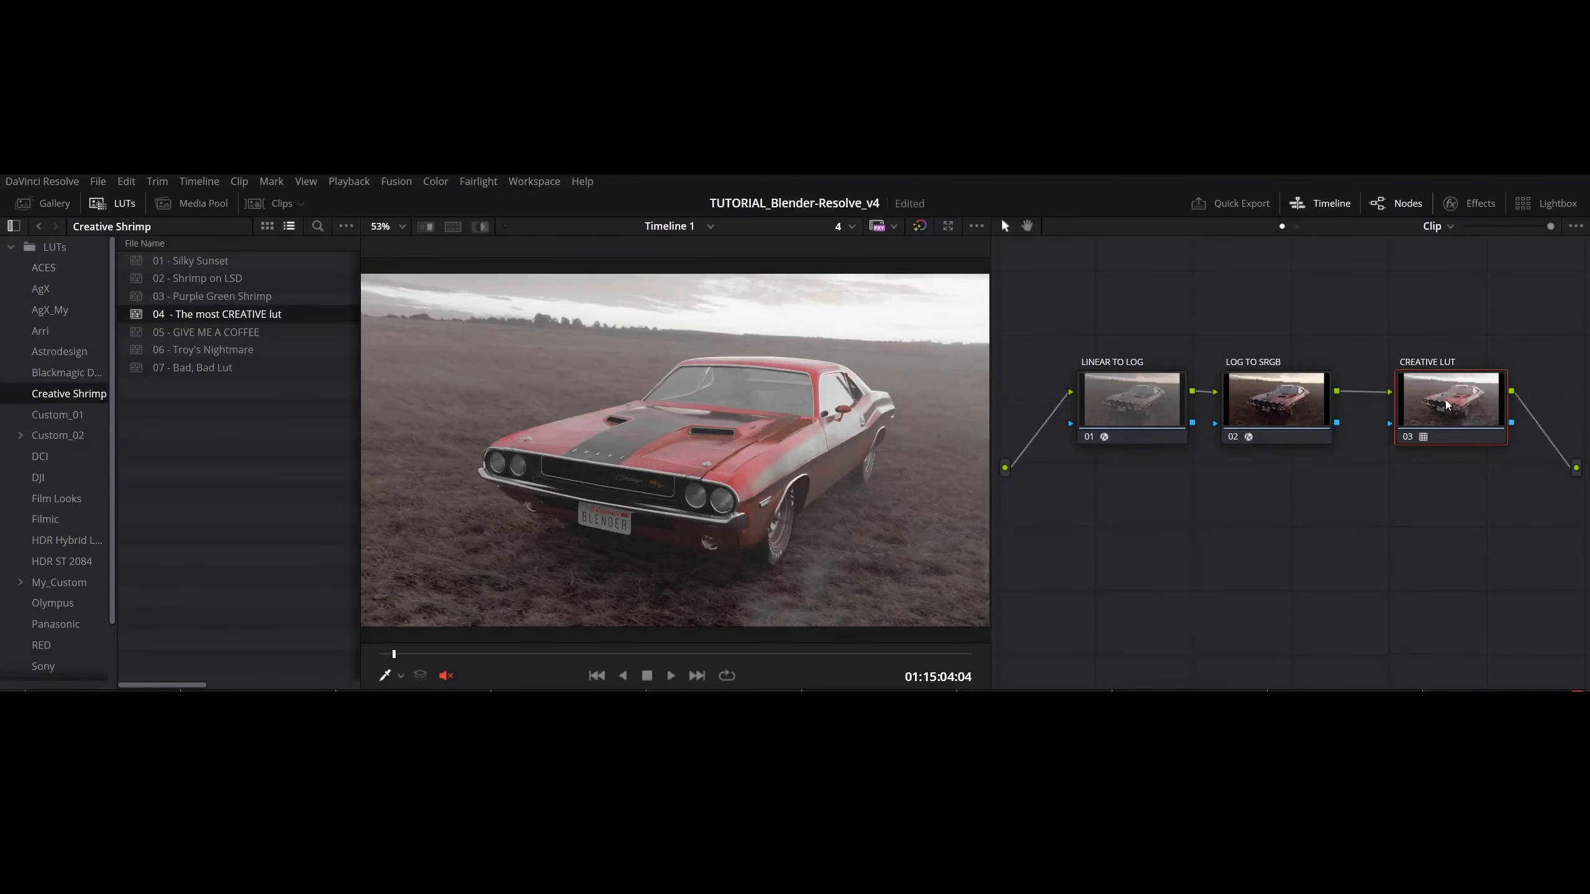
drag(207, 331, 1436, 399)
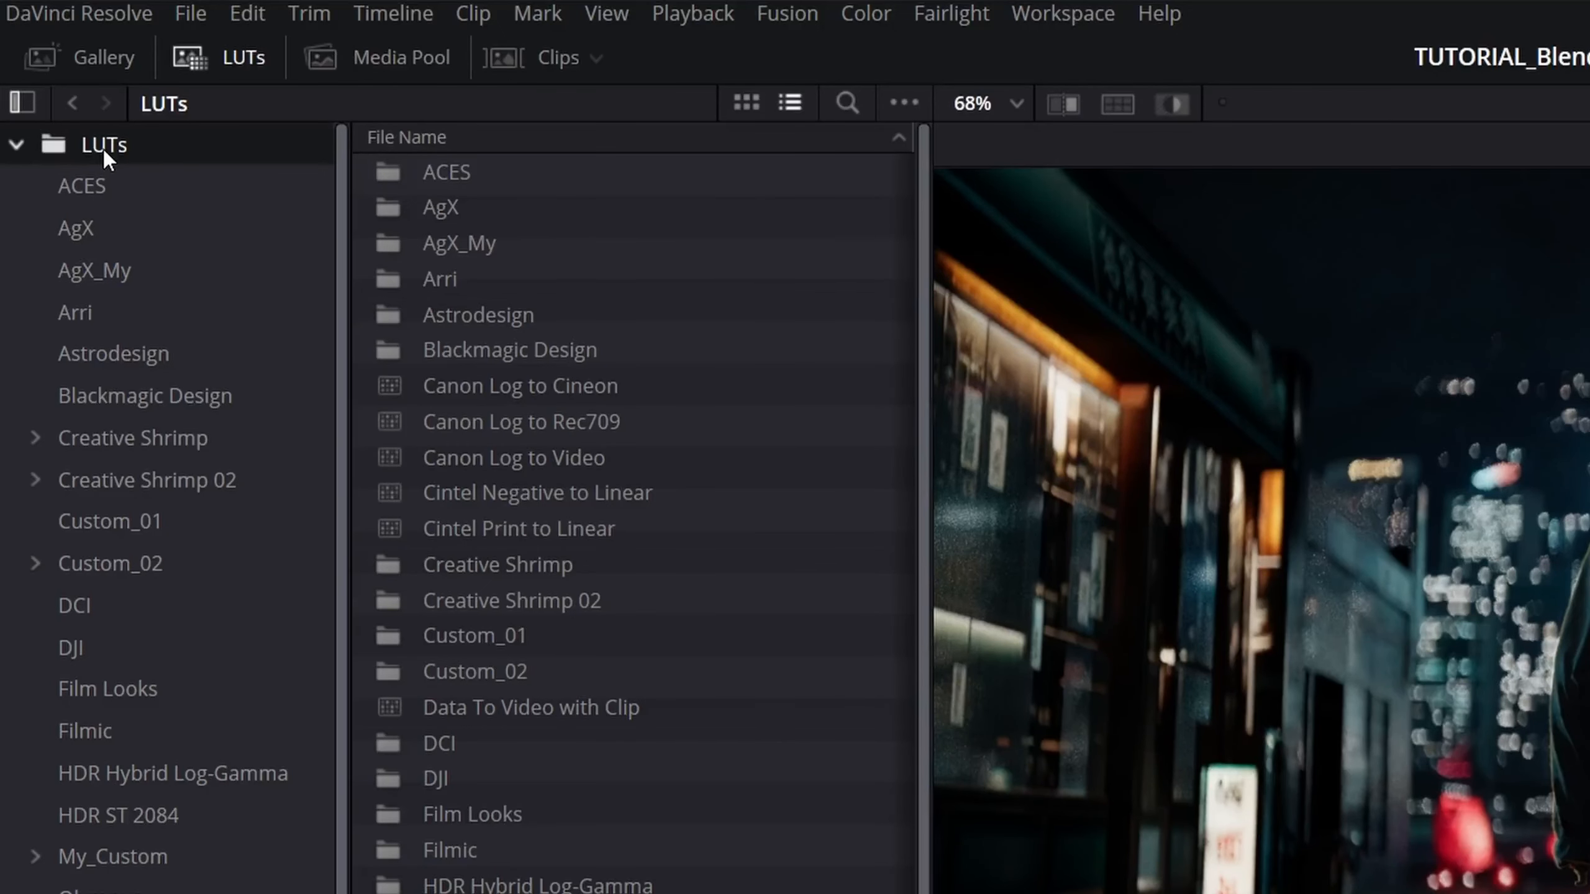
- Browse the LUT folder on disk to Creative Shrimp's Gamma 2.4 Rec709 to Gamma 2.4 Rec709 subfolder and refresh that folder's LUT list in Resolve
right_click(104, 149)
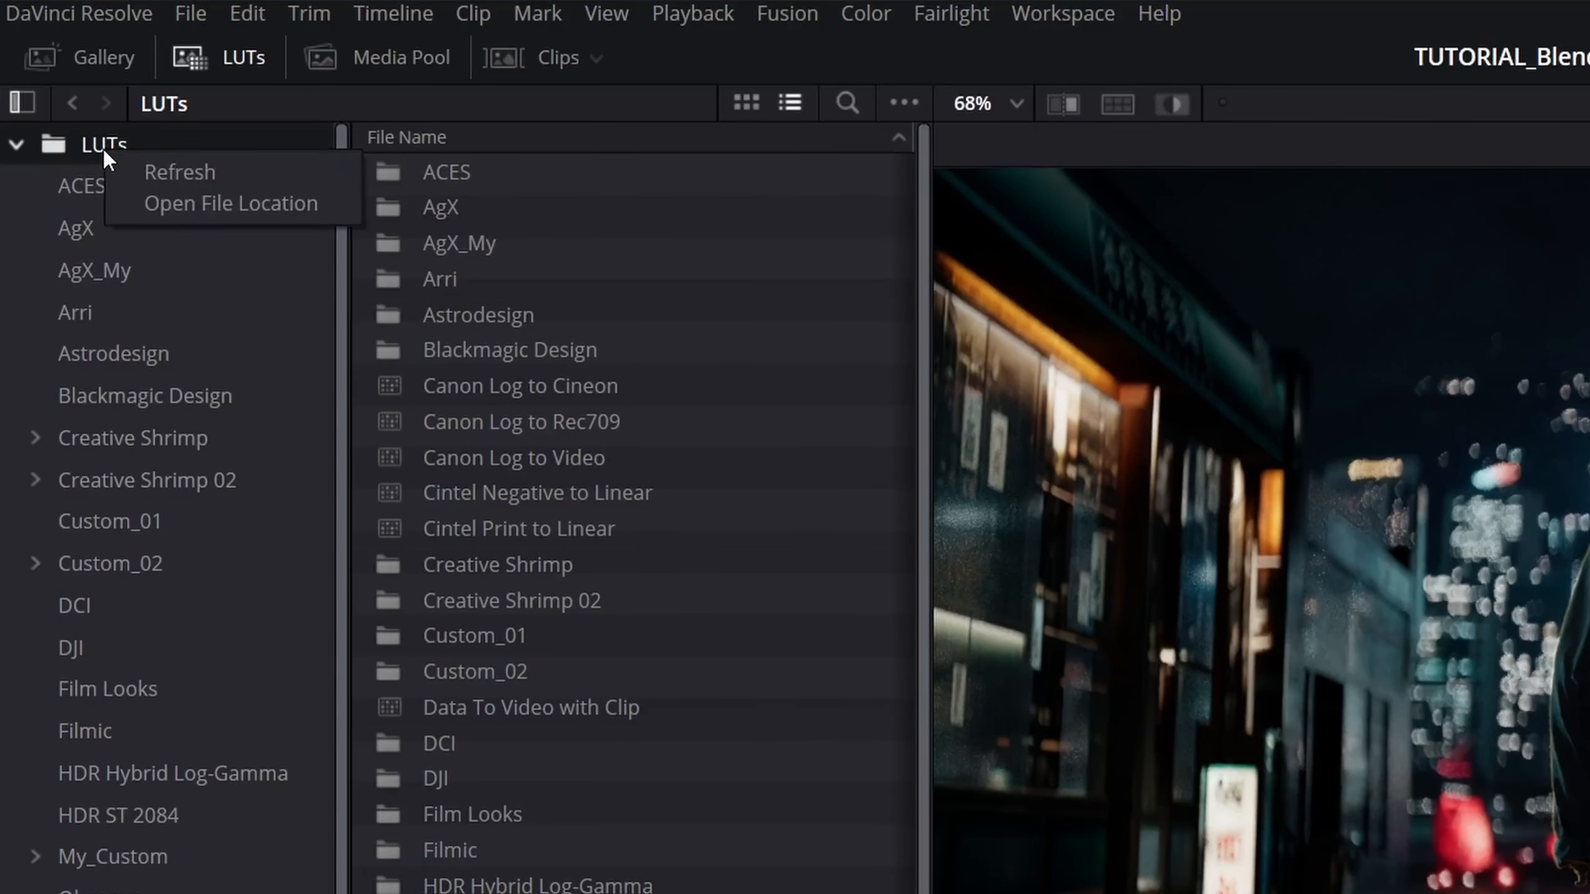
click(158, 211)
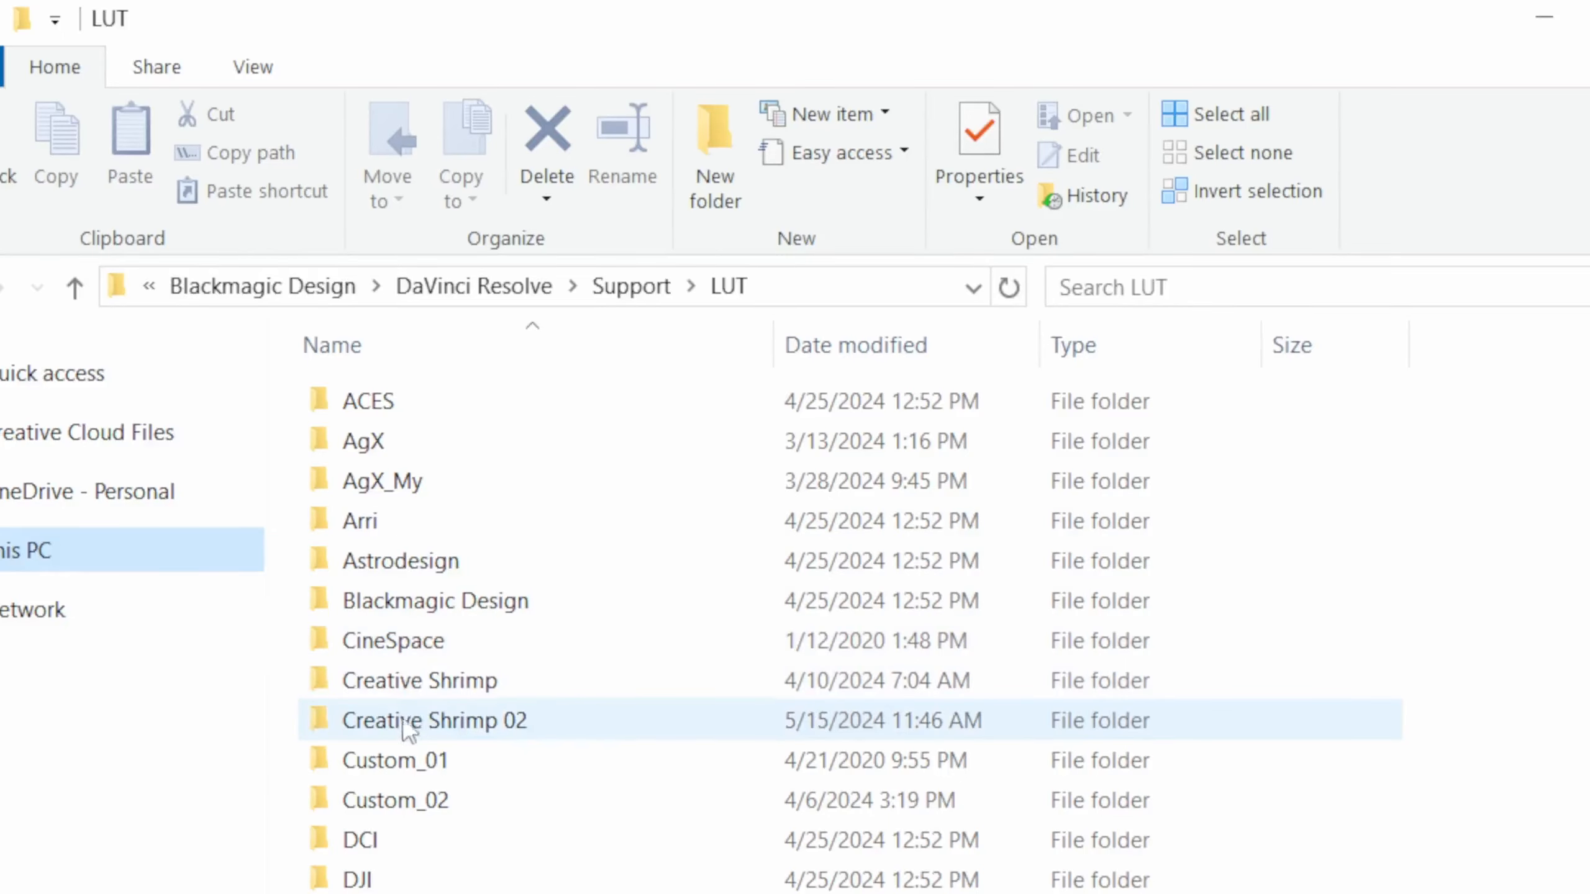
double_click(404, 681)
double_click(413, 442)
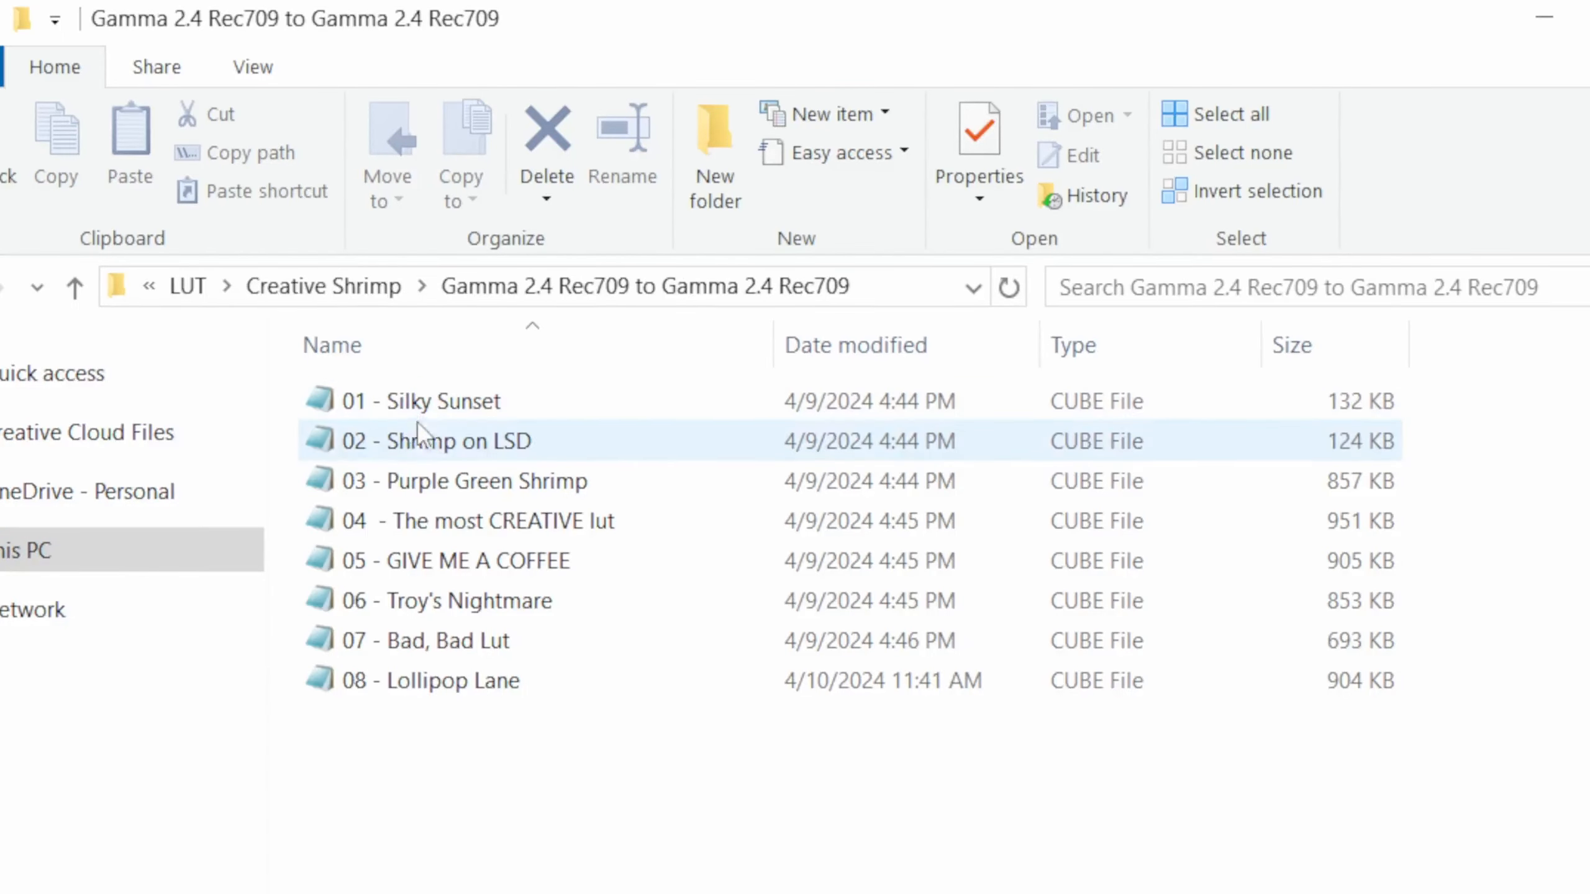
right_click(524, 445)
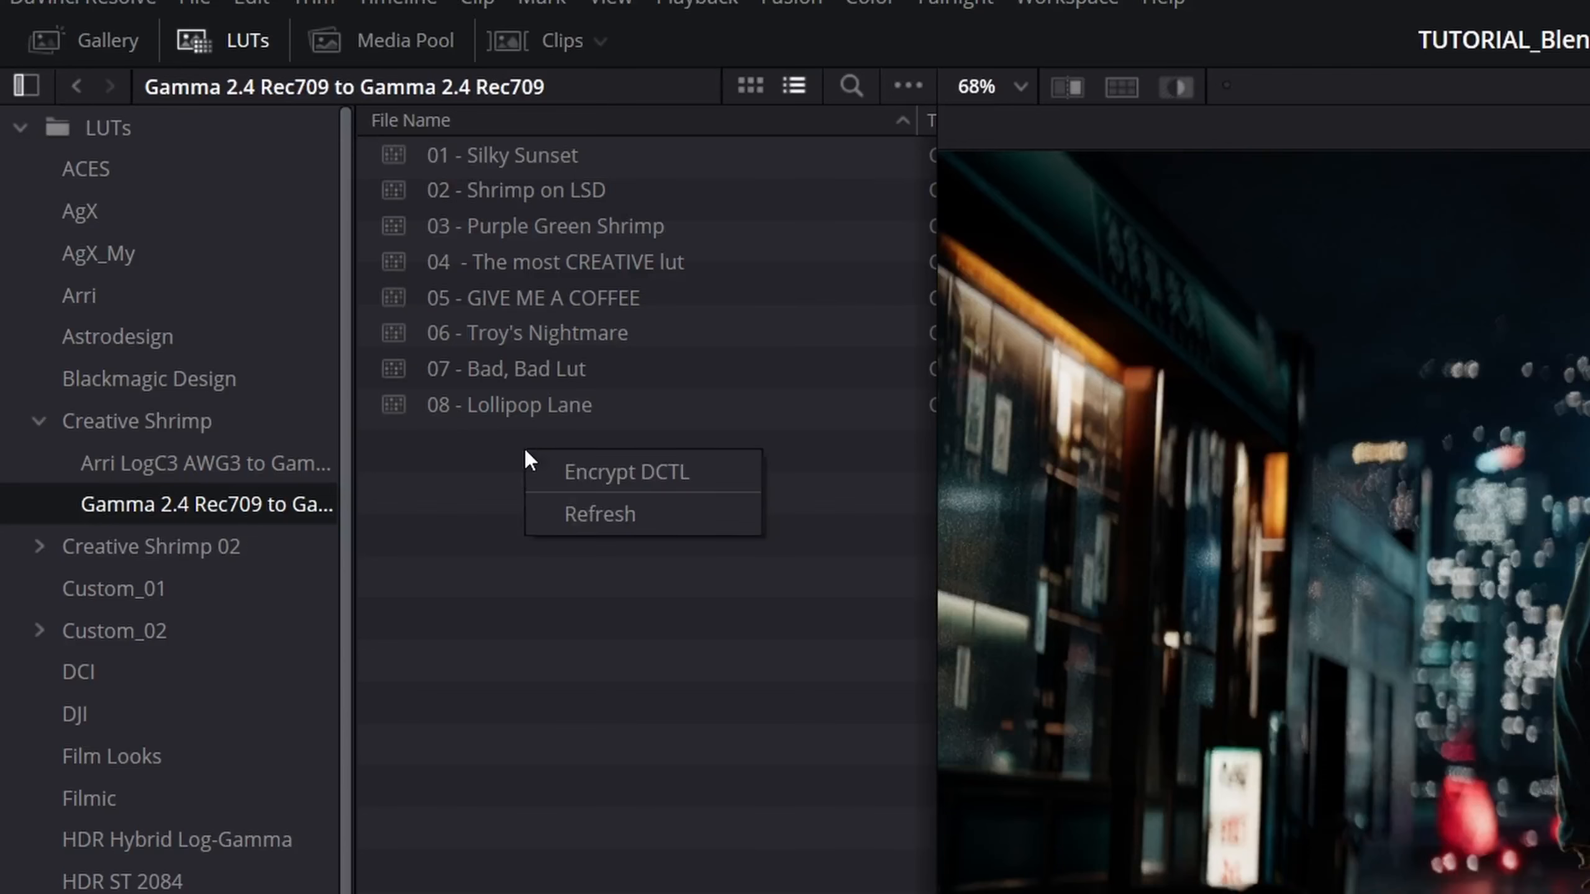
click(586, 515)
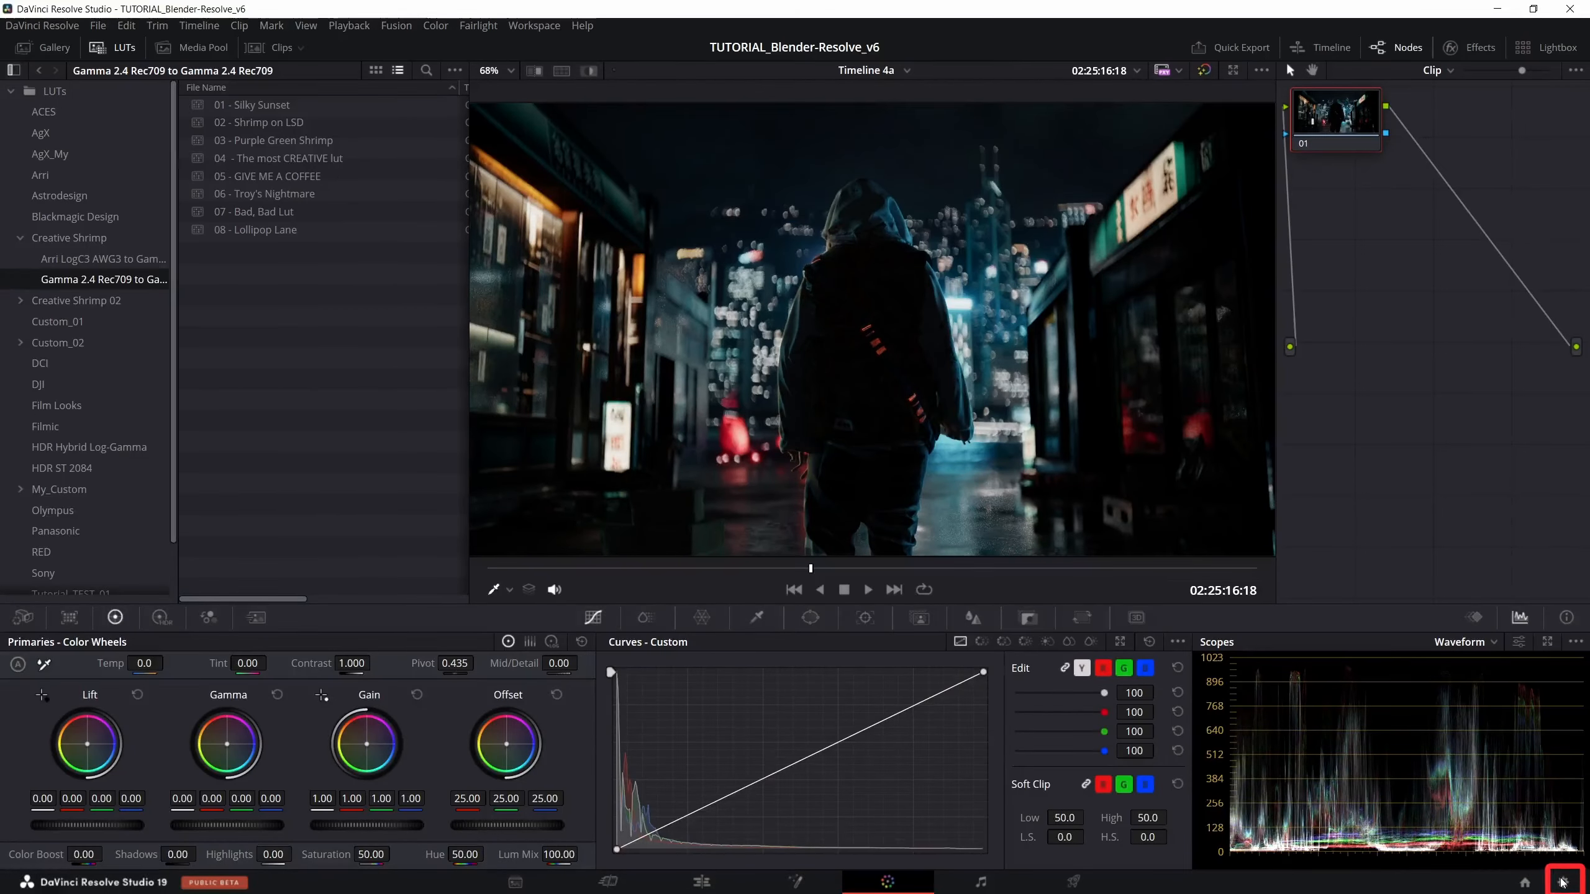
- Look up the Lookup Tables options in the project's Color Management settings
click(1562, 882)
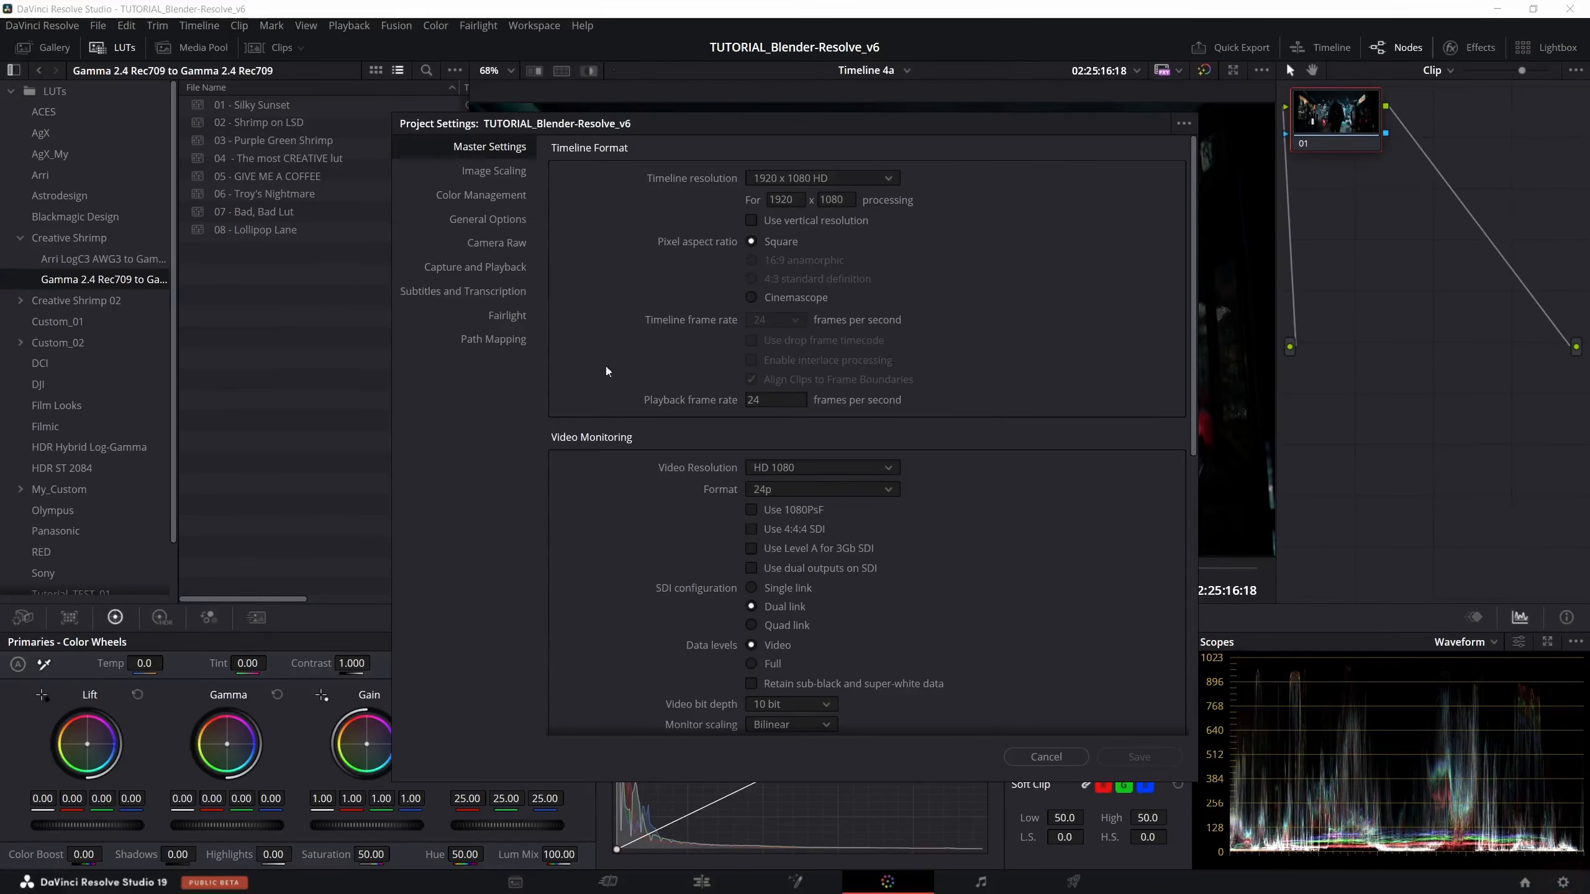
click(467, 196)
scroll(767, 479, down, 3)
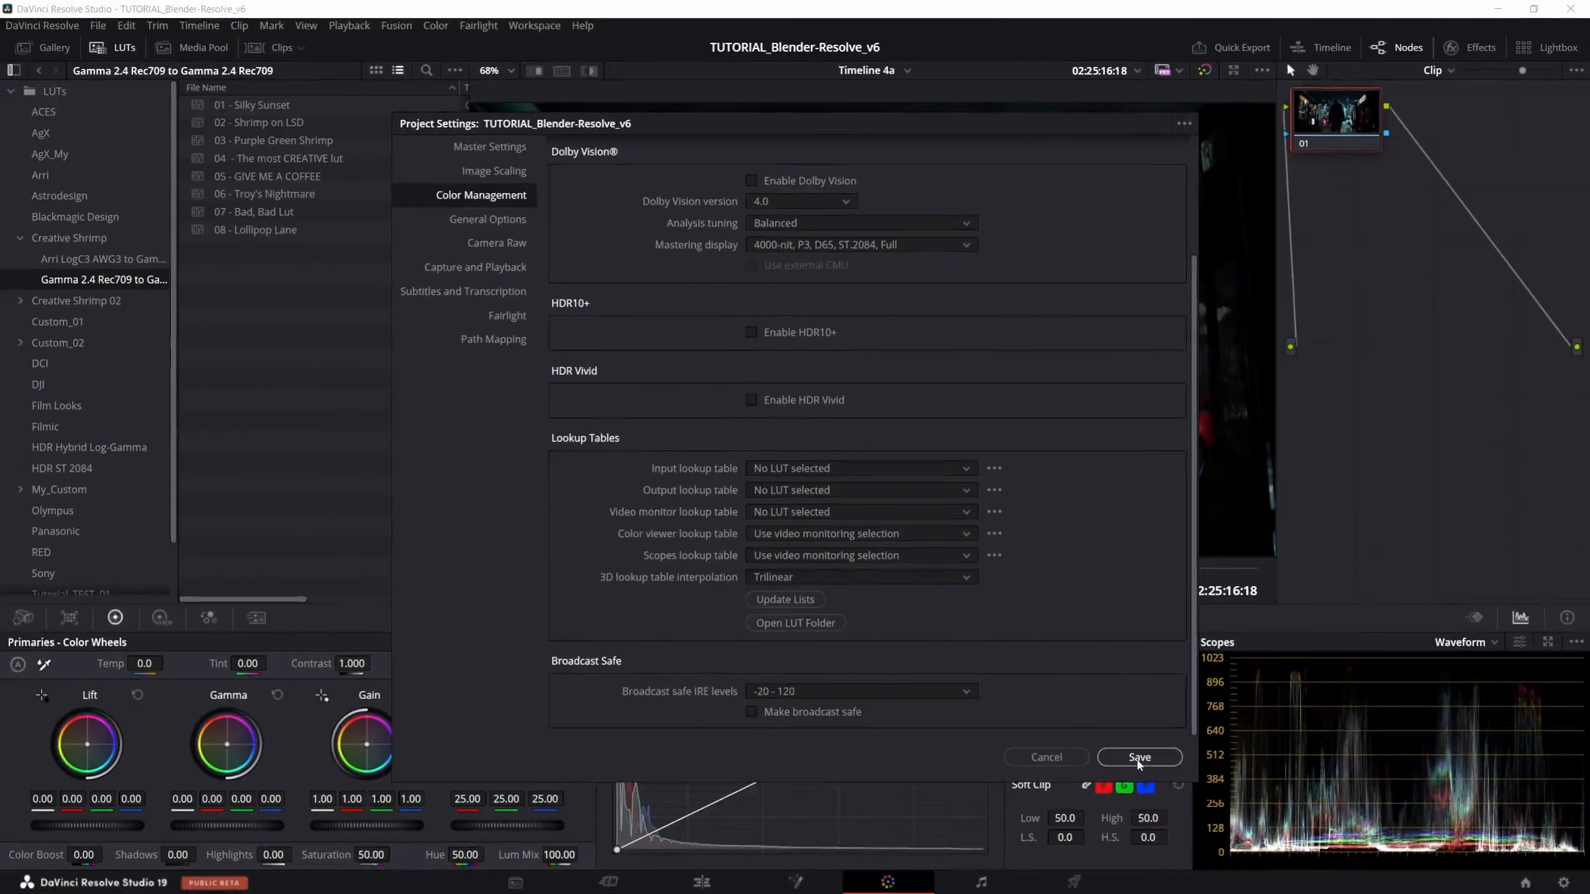
click(981, 692)
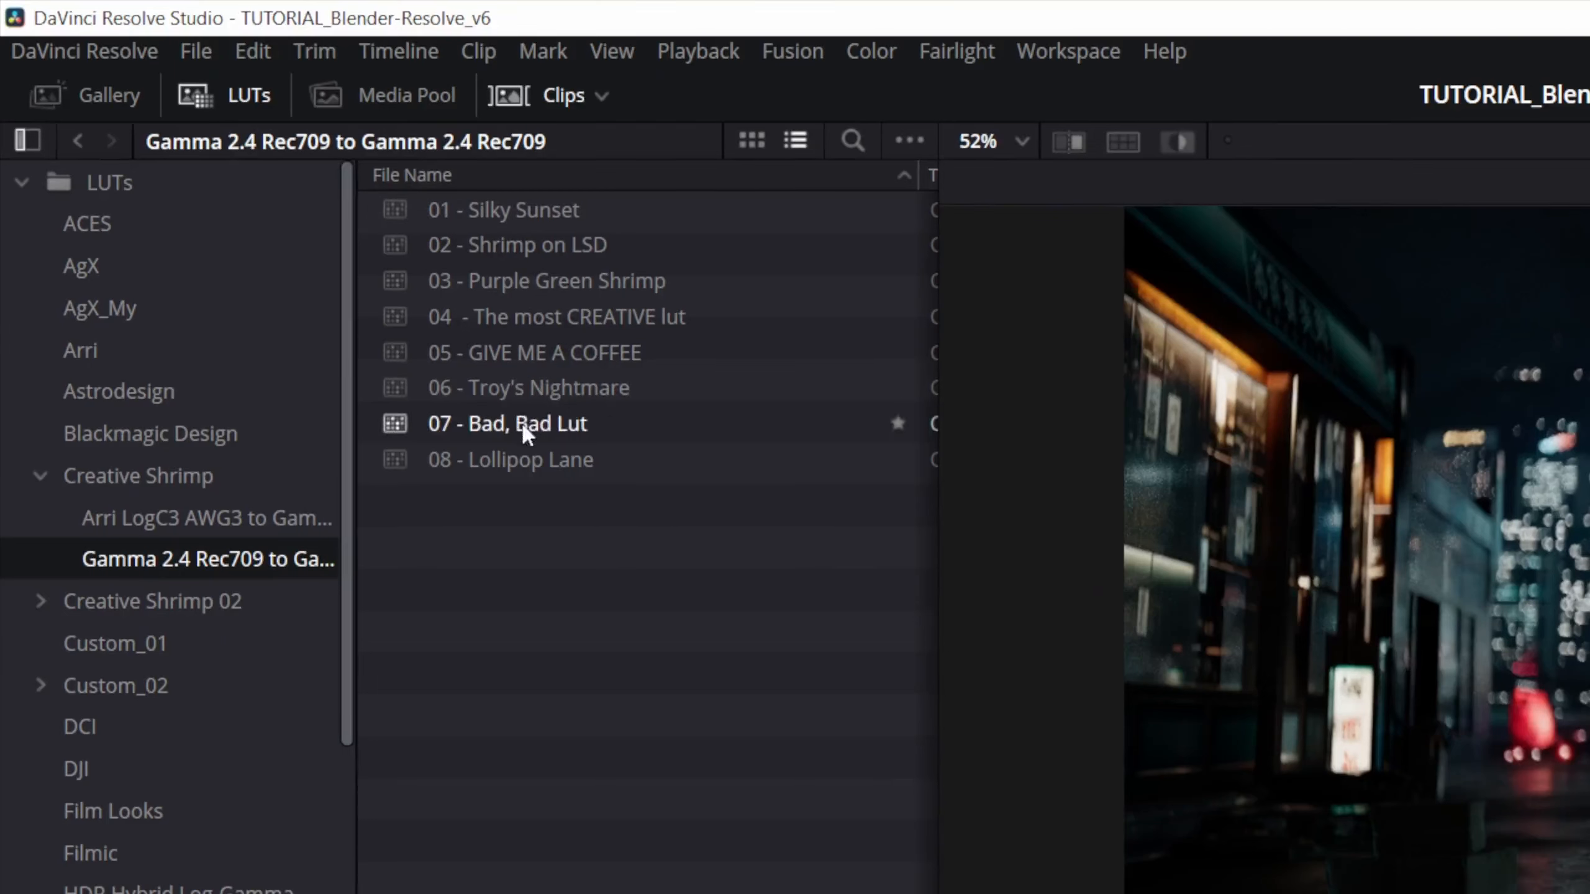
- Locate the 01 - Silky Sunset LUT file on disk and open it as text in Notepad
right_click(517, 215)
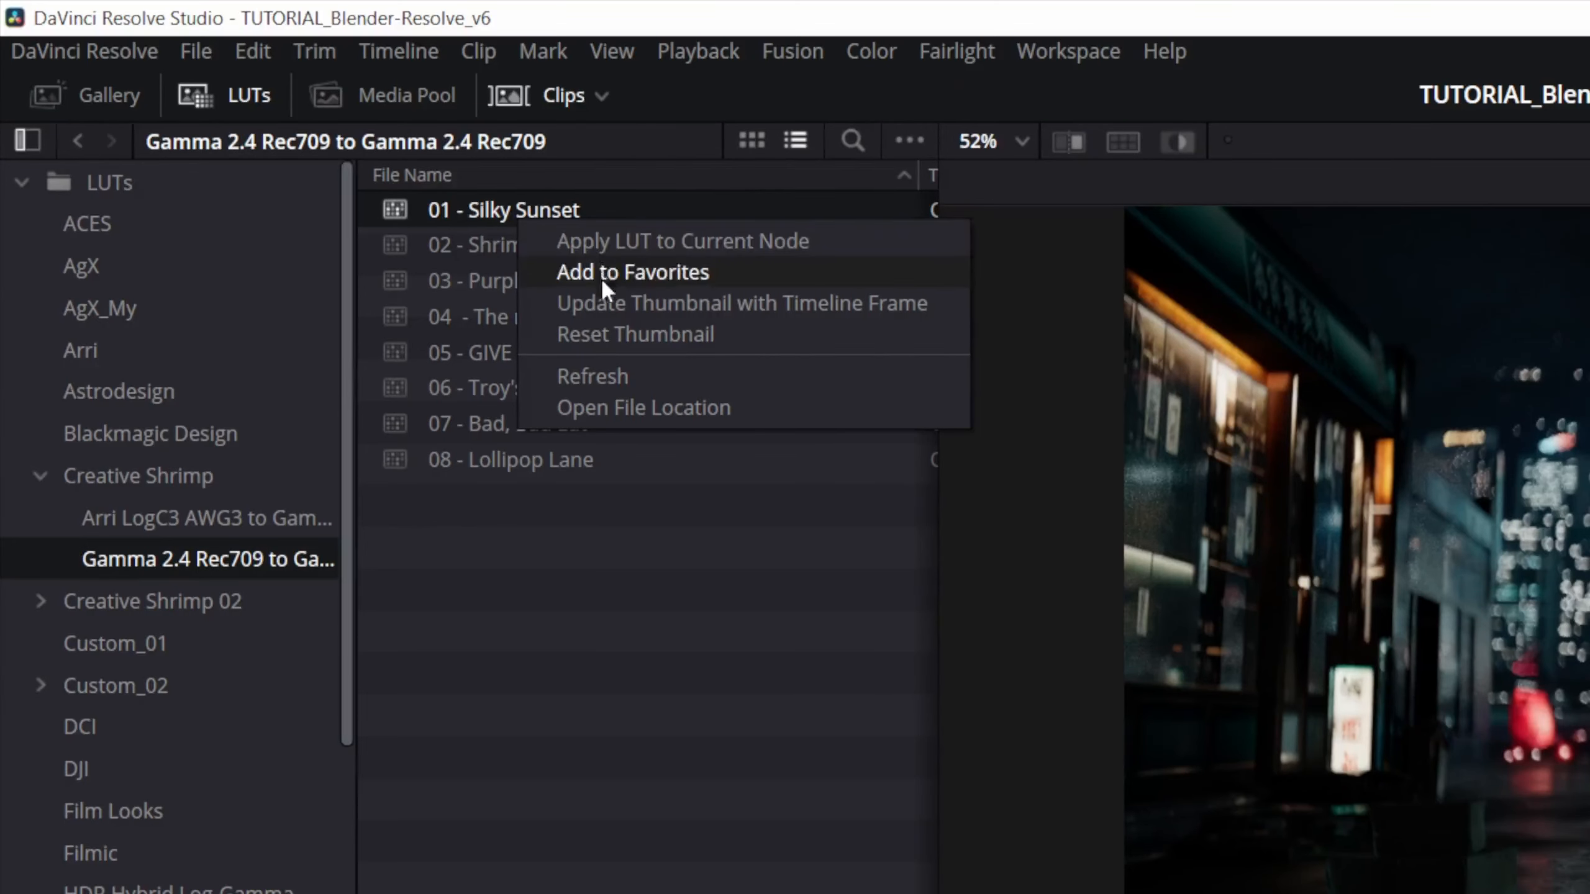
click(619, 408)
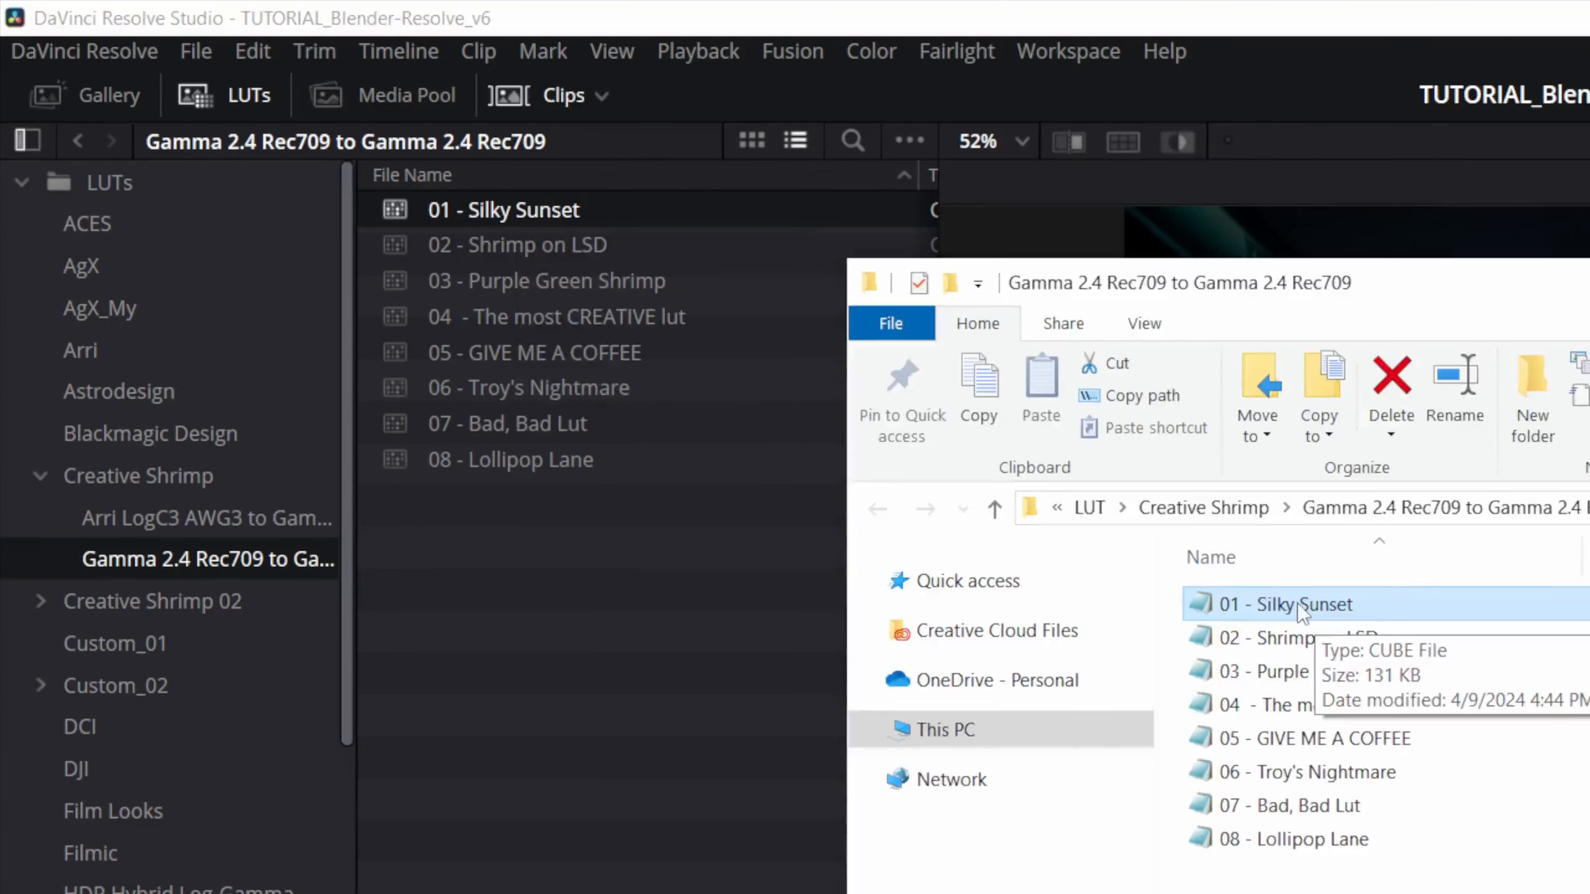
click(1297, 605)
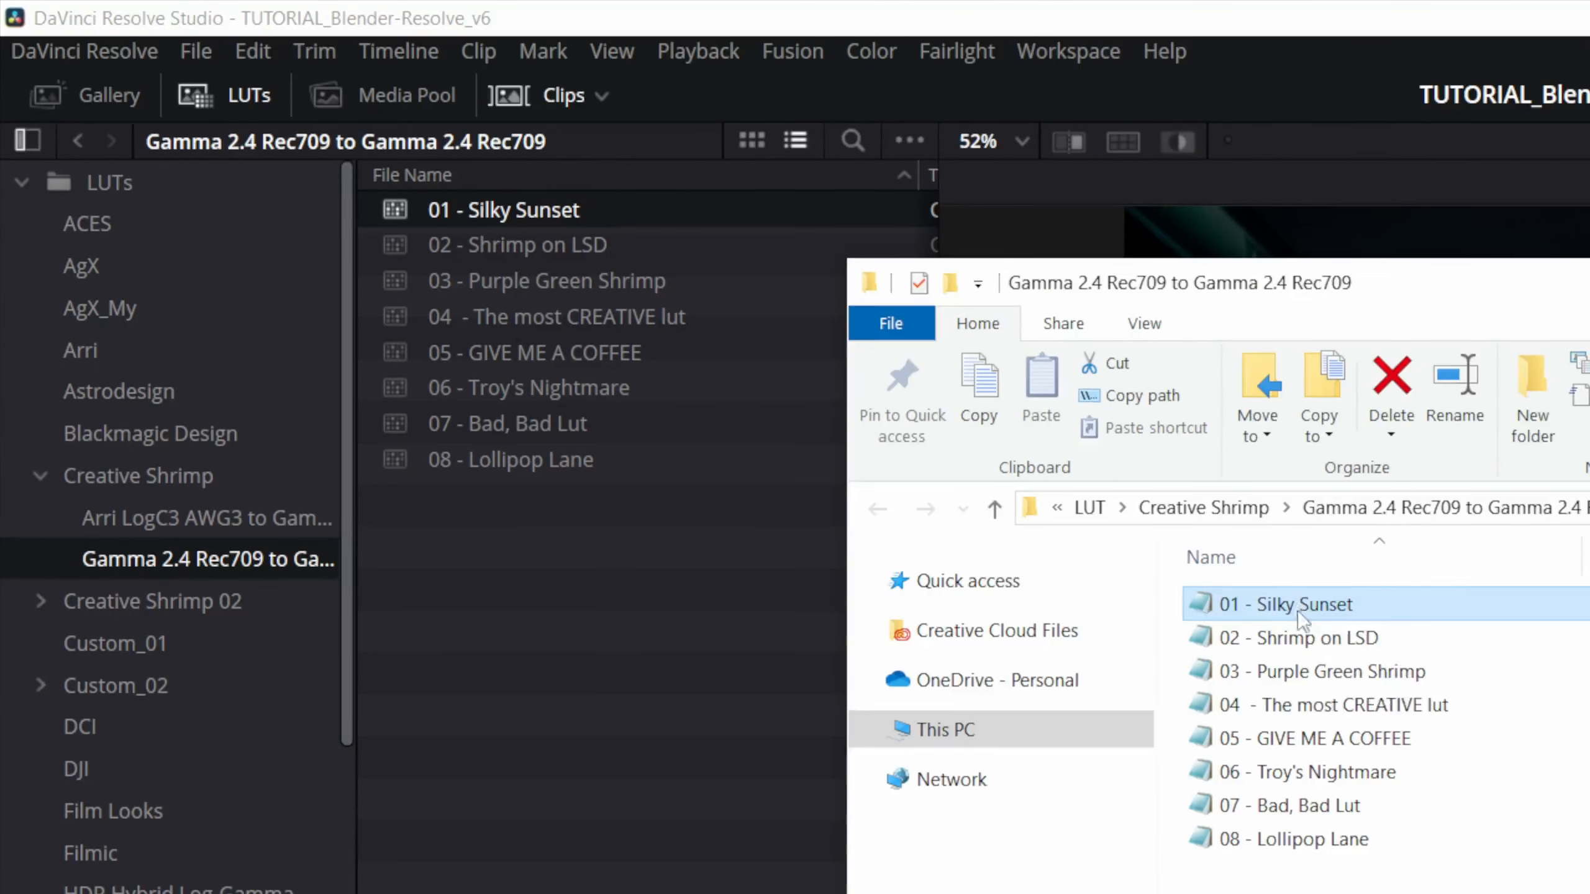
click(1300, 630)
double_click(1294, 605)
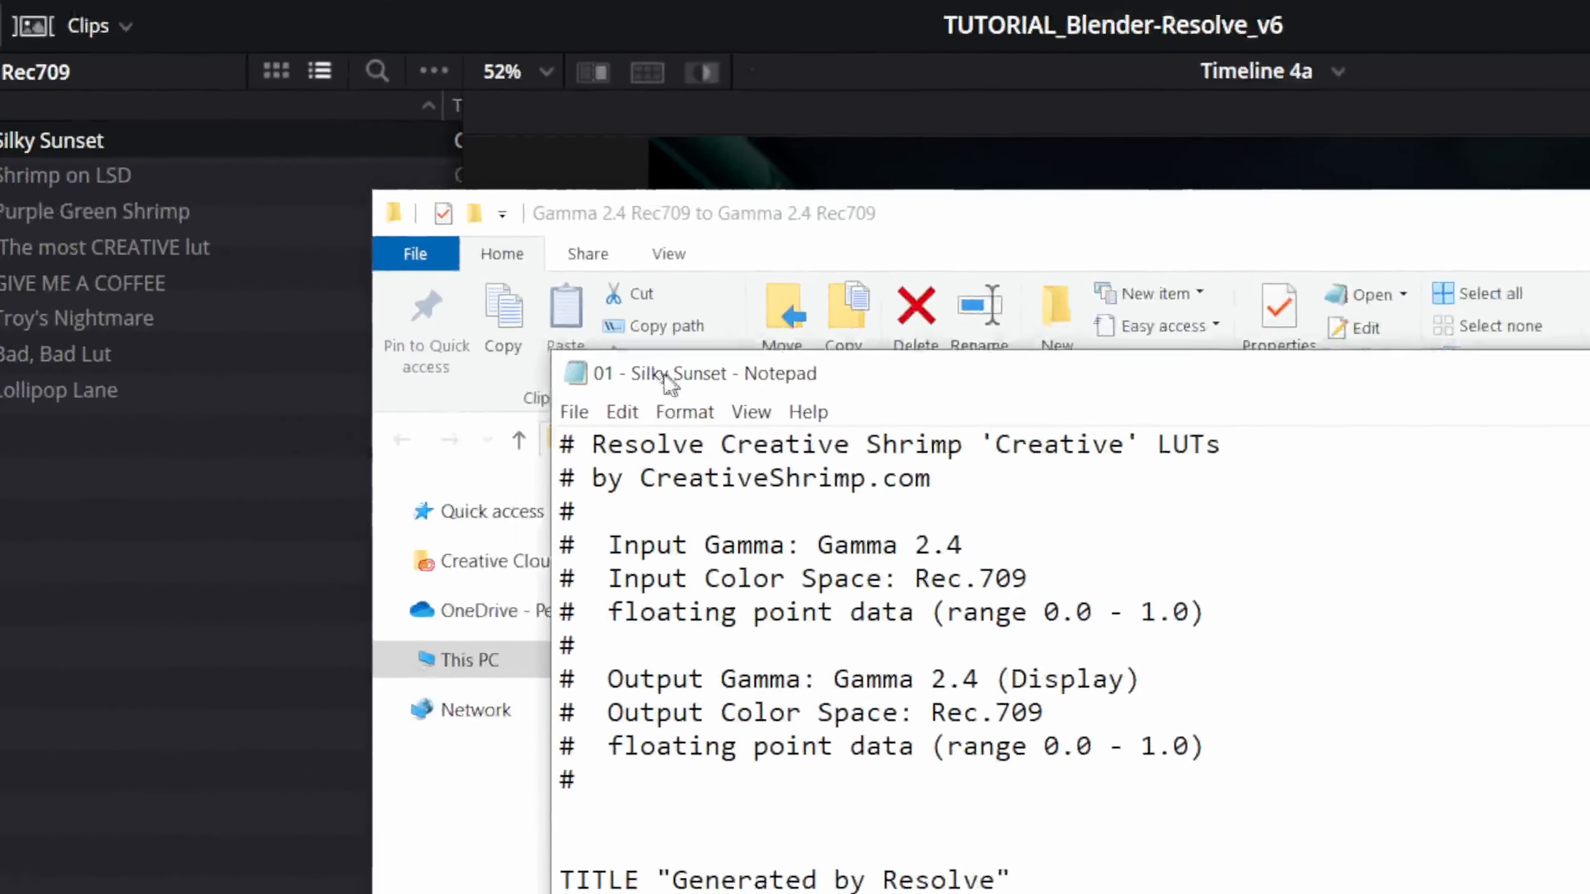
drag(668, 382, 629, 291)
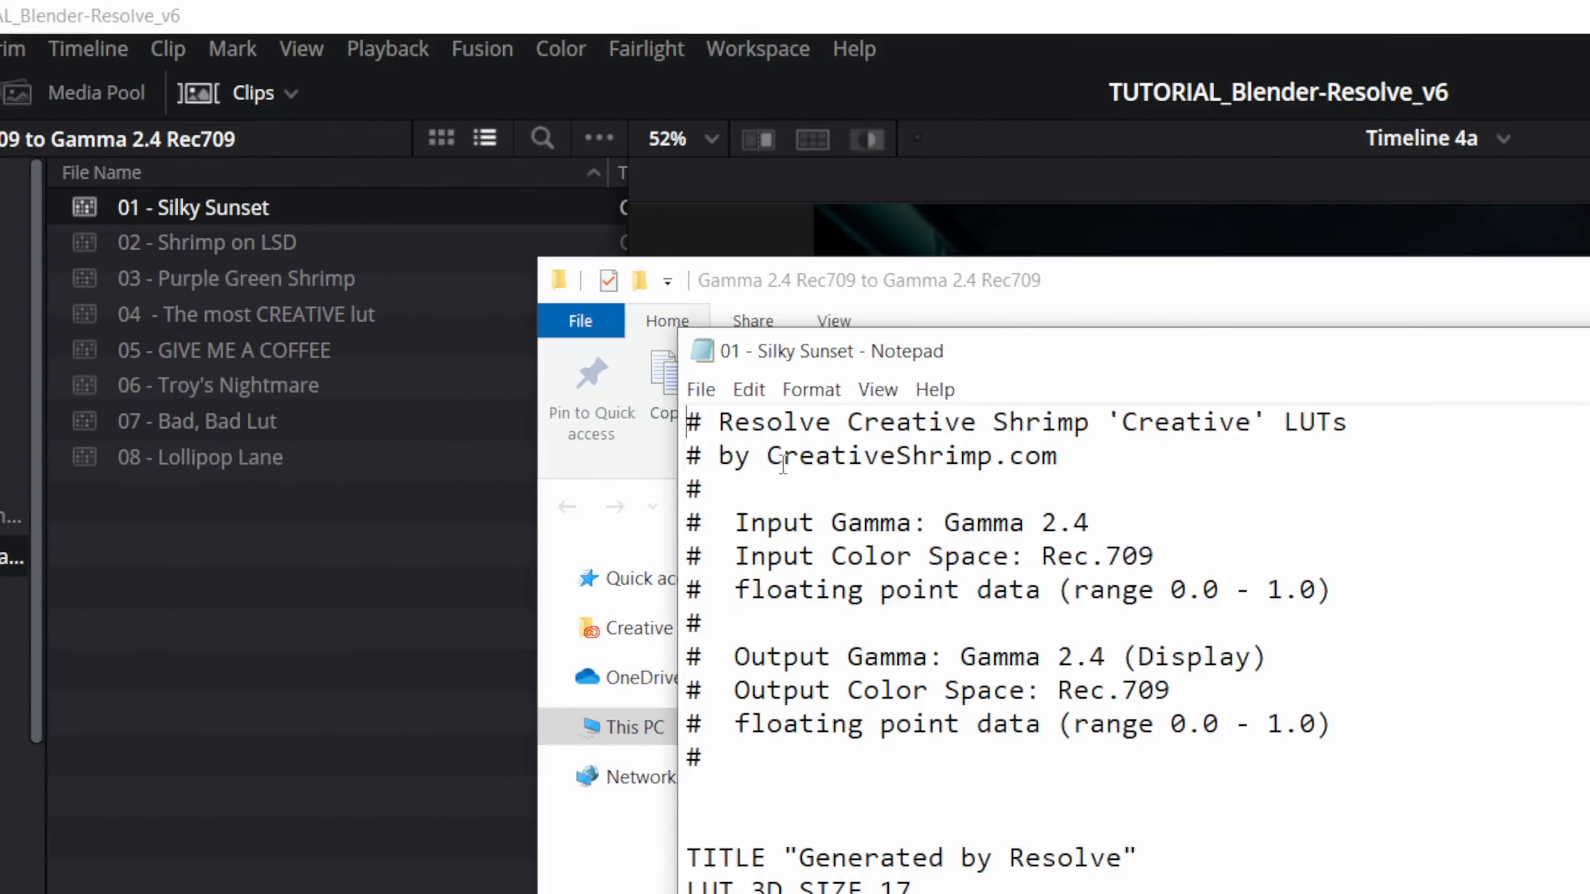
- Examine the input gamma and input color space lines in the Silky Sunset LUT's header
drag(567, 456, 643, 454)
drag(807, 521, 1119, 524)
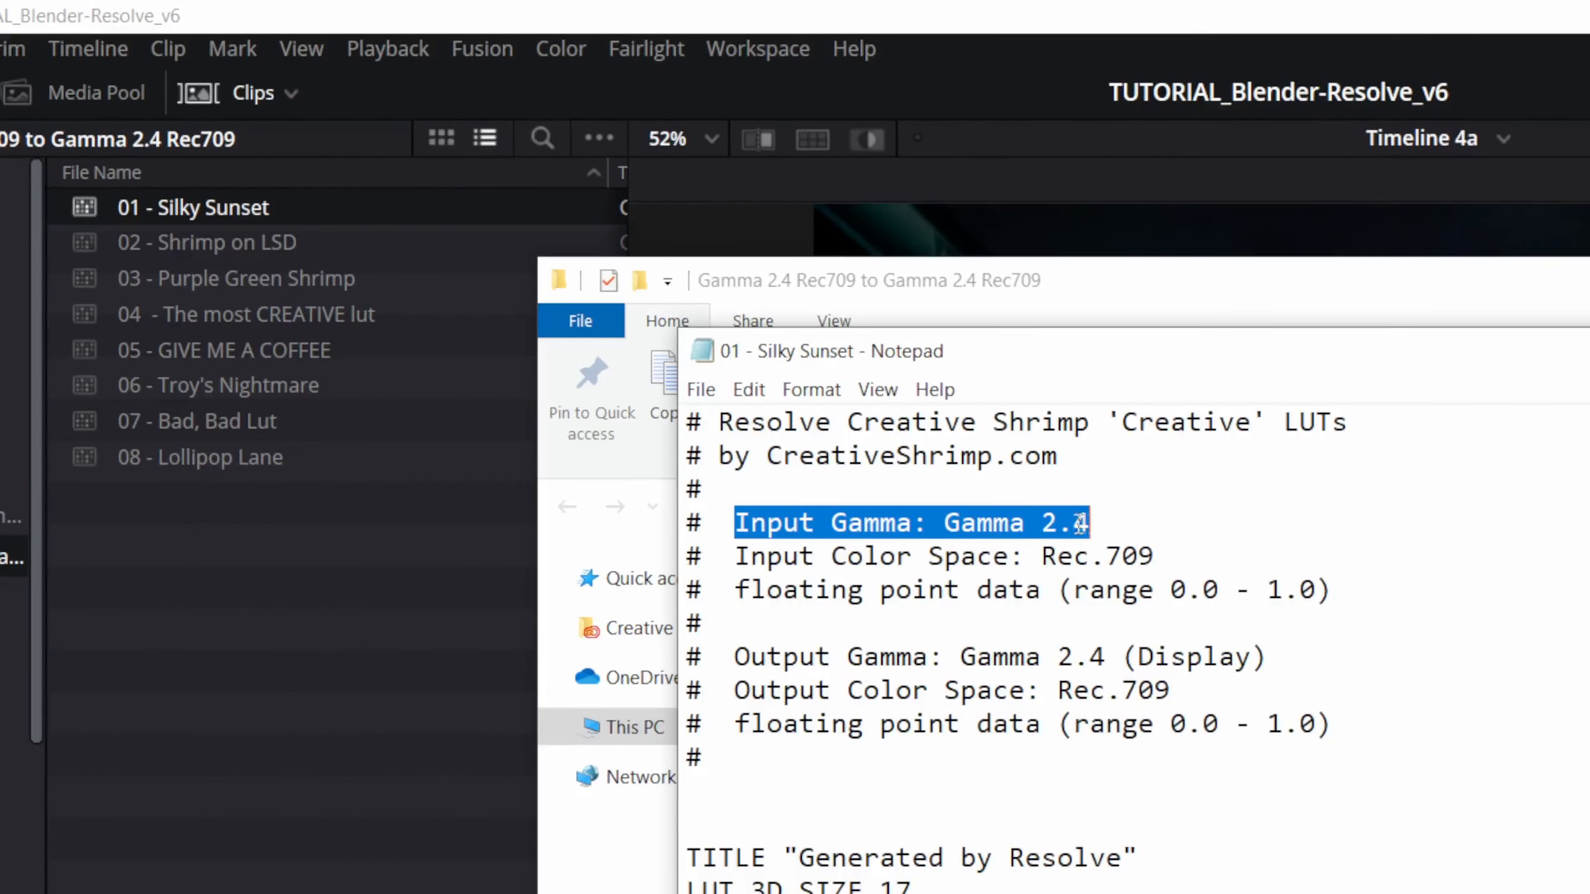
click(1001, 543)
drag(733, 555, 733, 522)
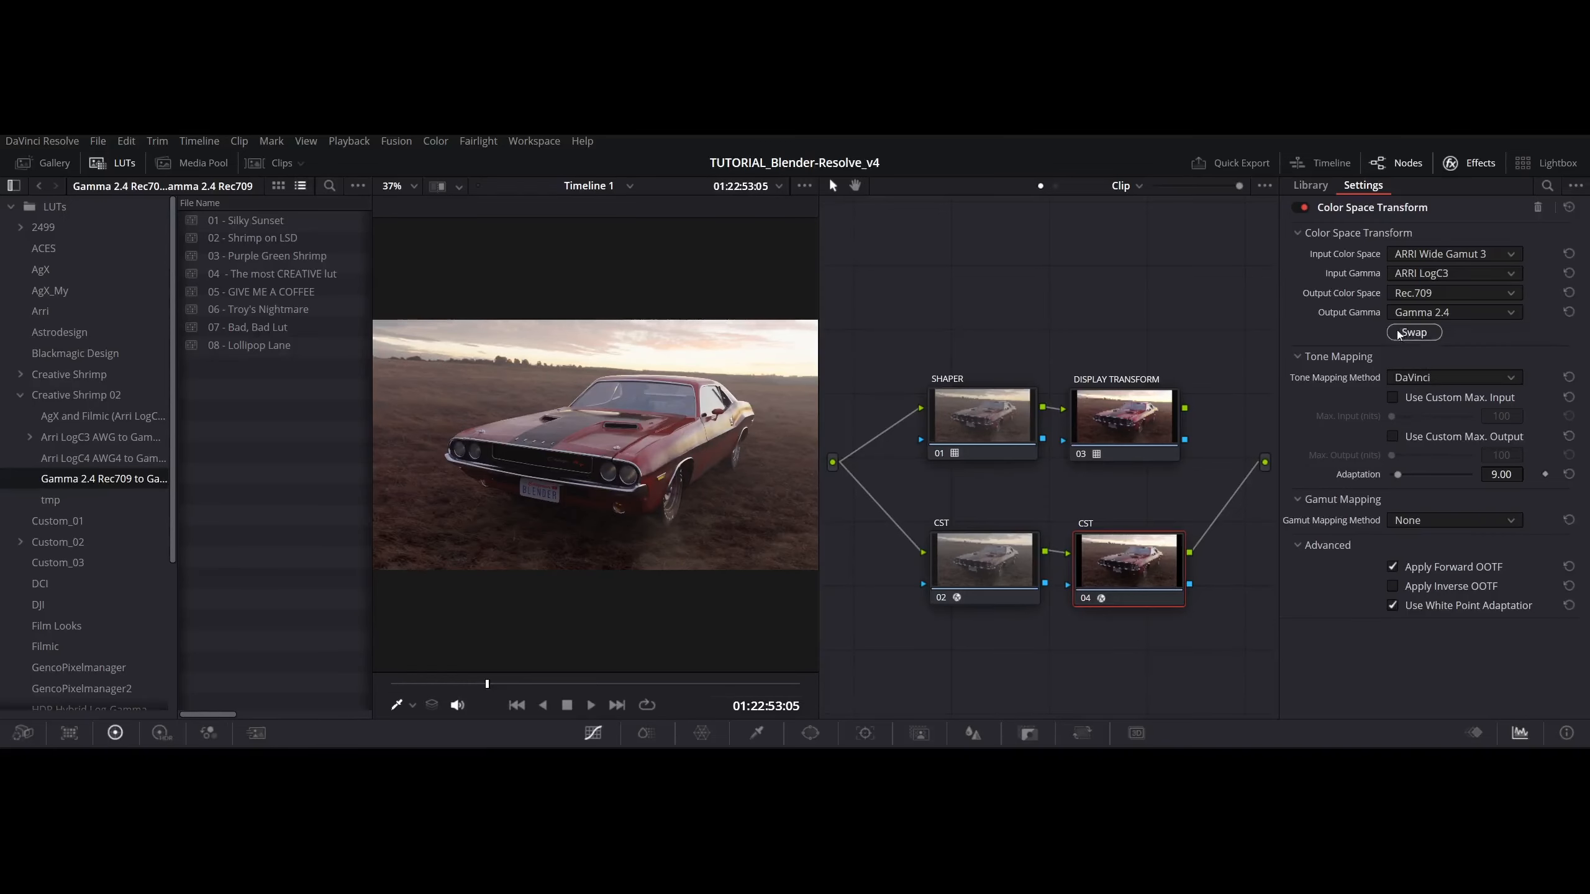
- Check the output gamma and output color space of CST node 04 without changing them
click(1424, 313)
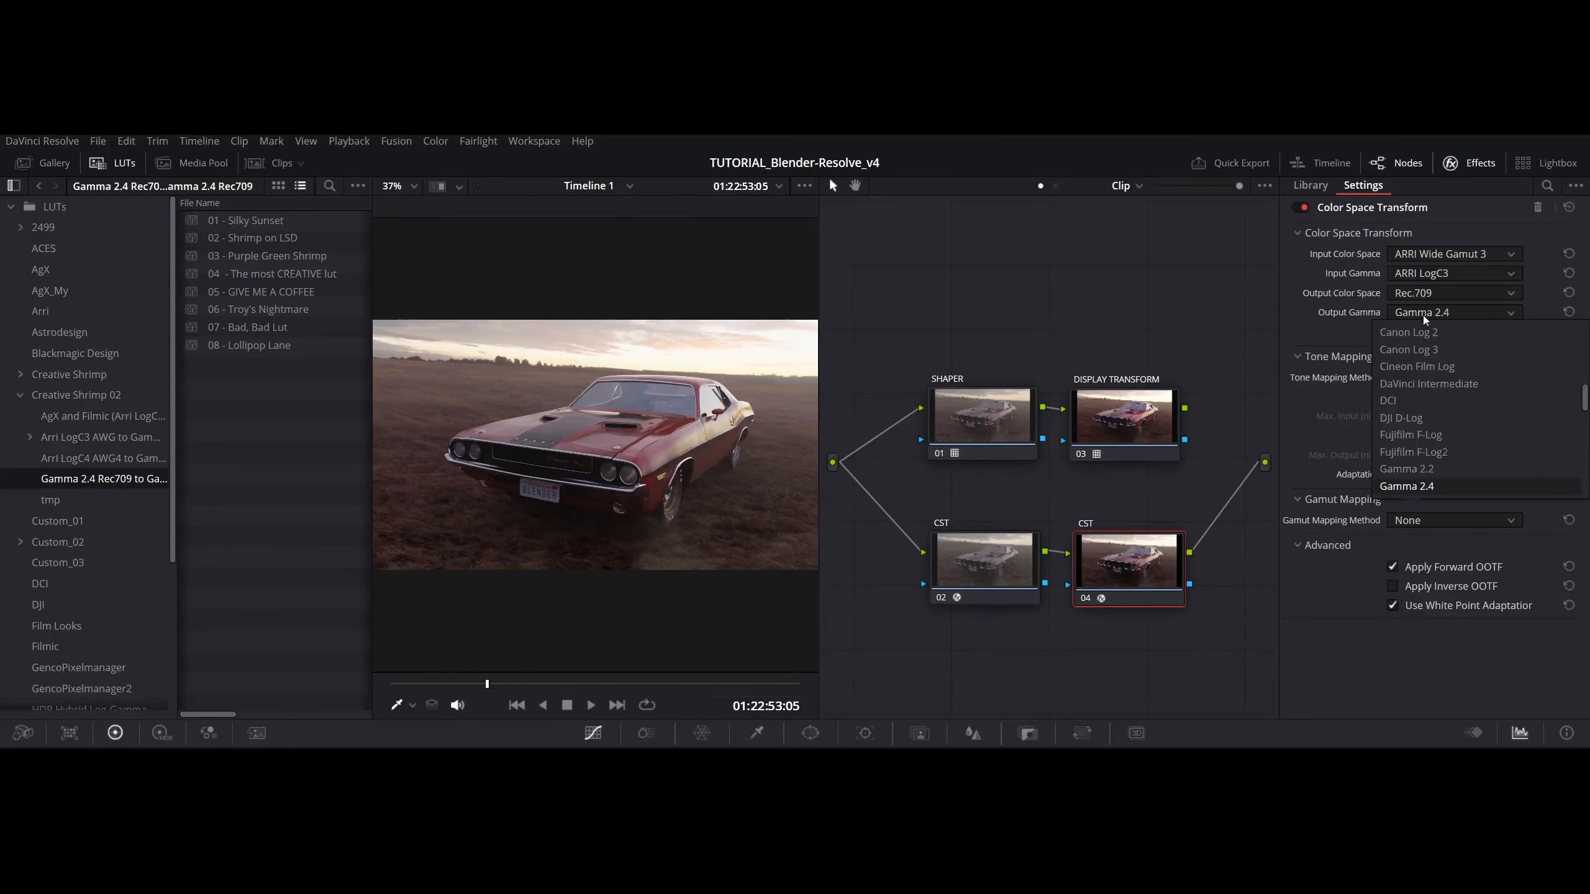
click(1423, 315)
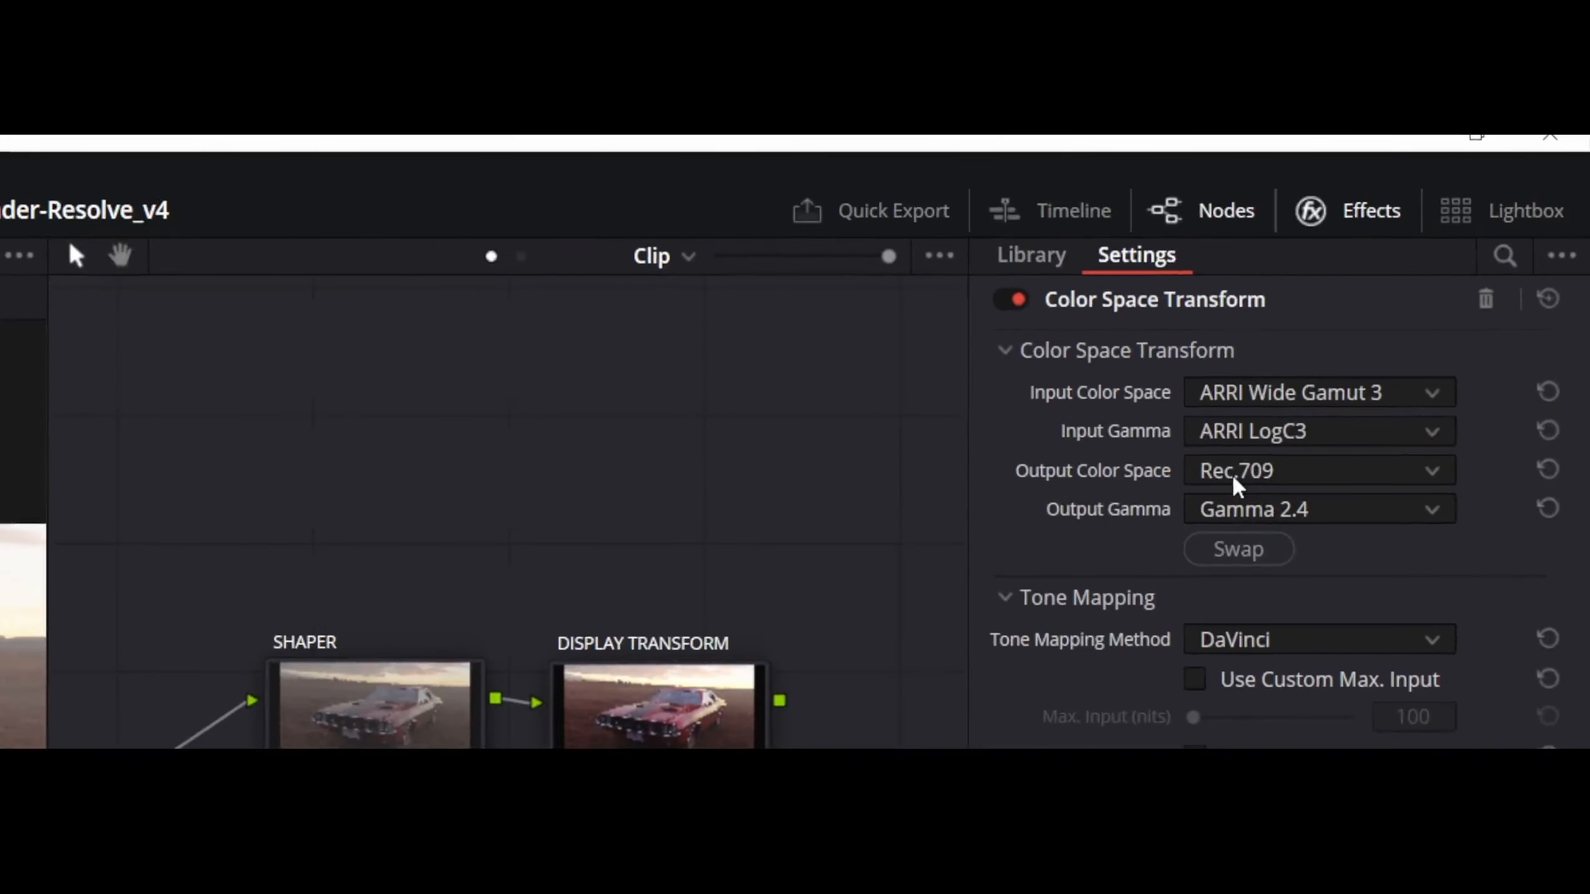
click(1236, 480)
click(1237, 476)
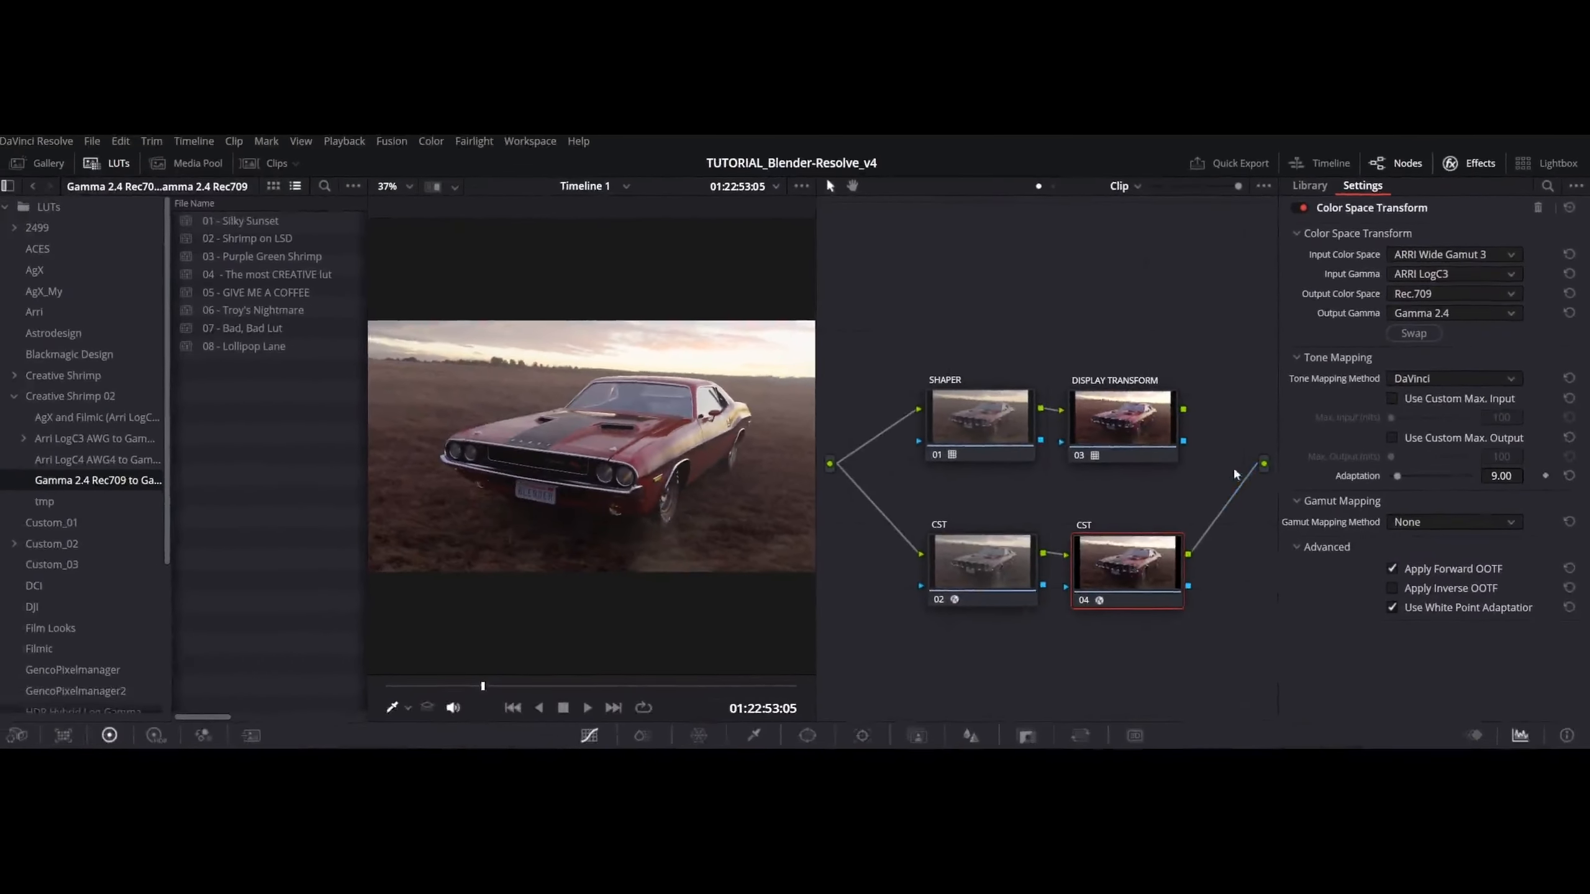
- Make room beside the two CST nodes and insert a Corrector node between CST node 04 and the graph output
drag(974, 518, 1038, 567)
right_click(1159, 565)
mouse_move(1221, 604)
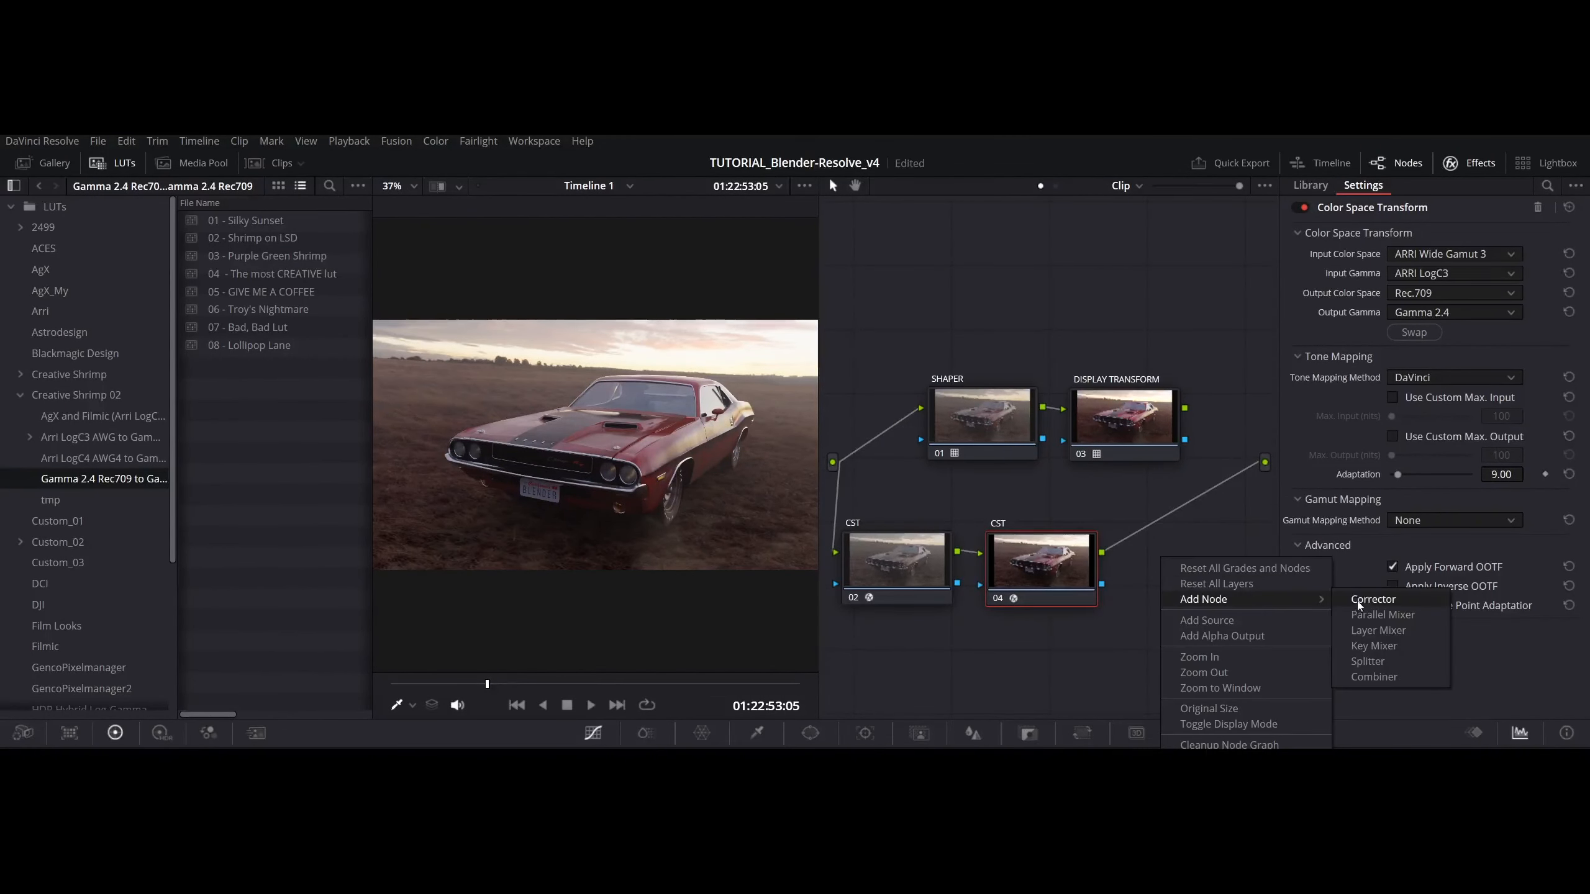
click(1377, 603)
drag(1147, 564, 1184, 570)
- Label the new node 05 CREATIVE LUT, apply the 05 - GIVE ME A COFFEE LUT to it, and play the clip
right_click(1188, 542)
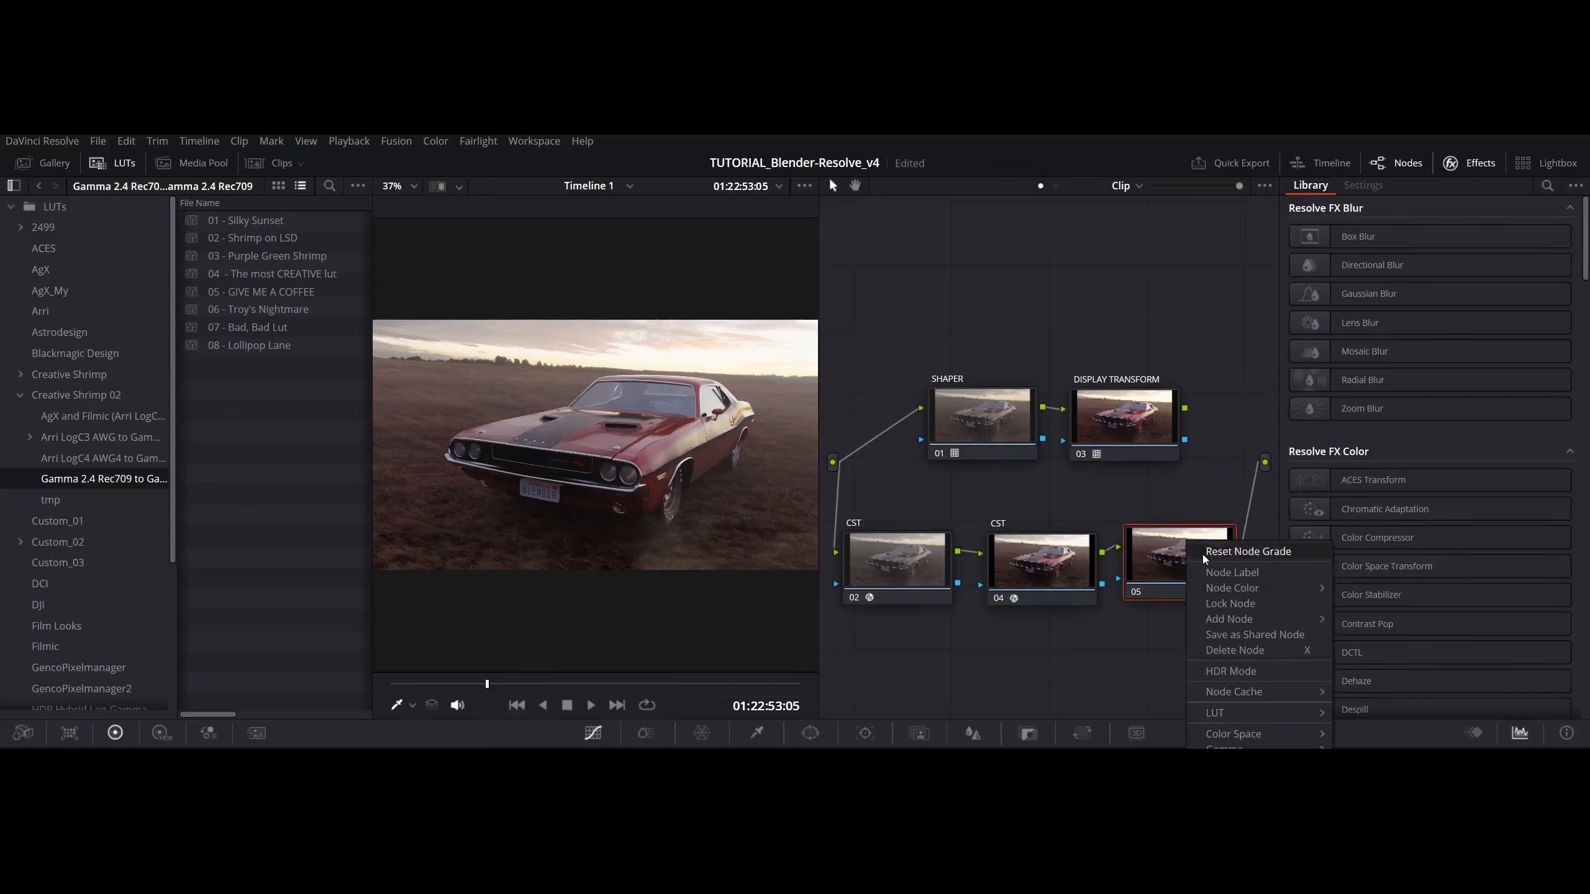
click(1232, 572)
text(CREATIVE LUT)
key(Return)
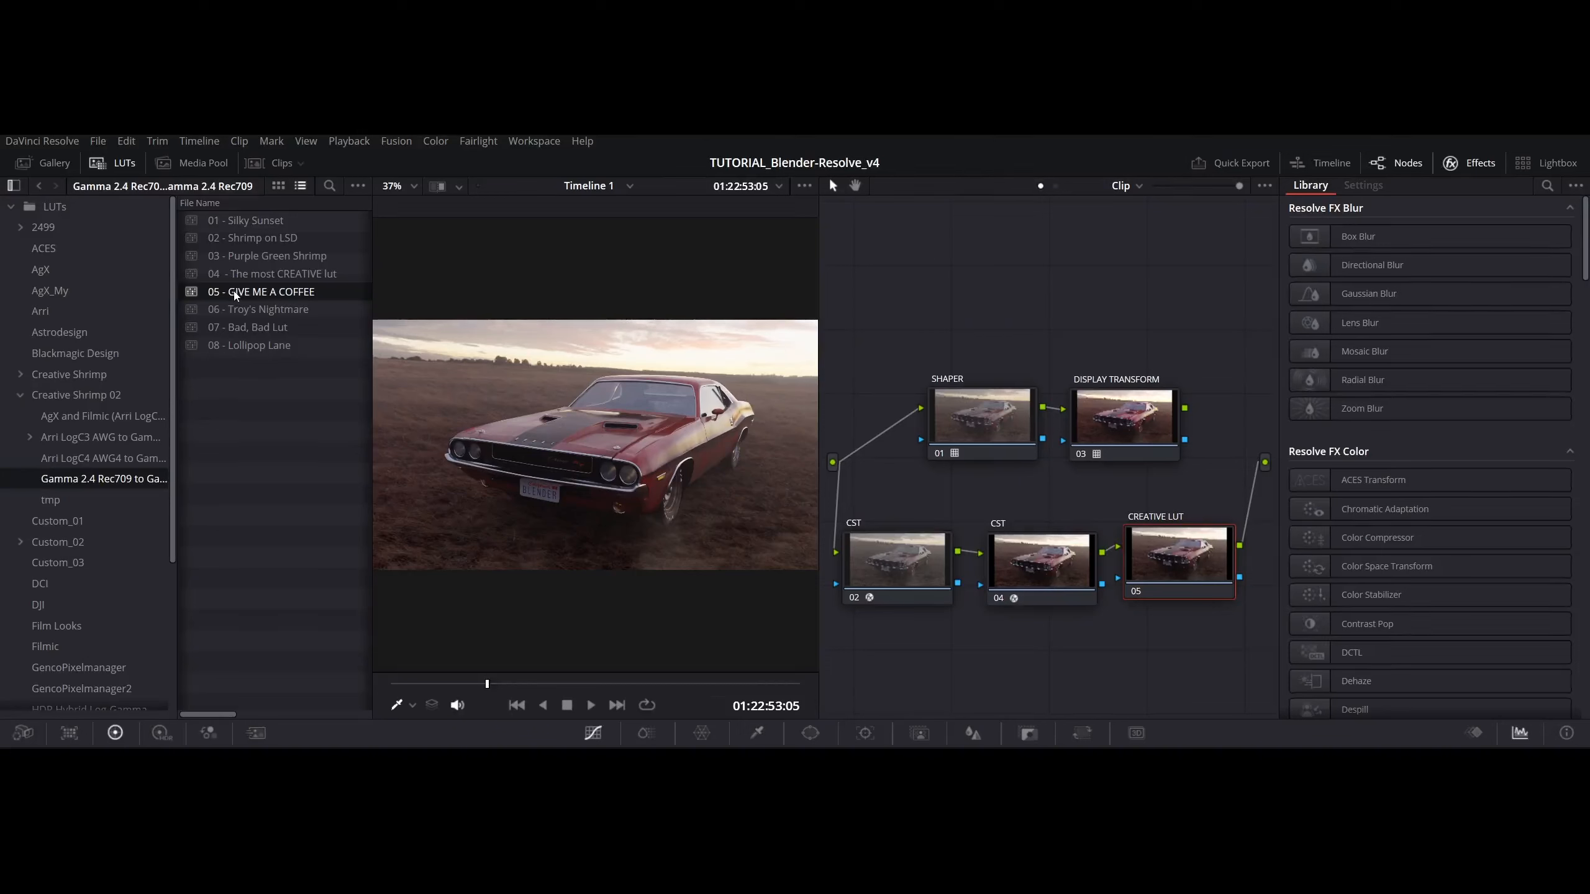
drag(235, 294, 1159, 551)
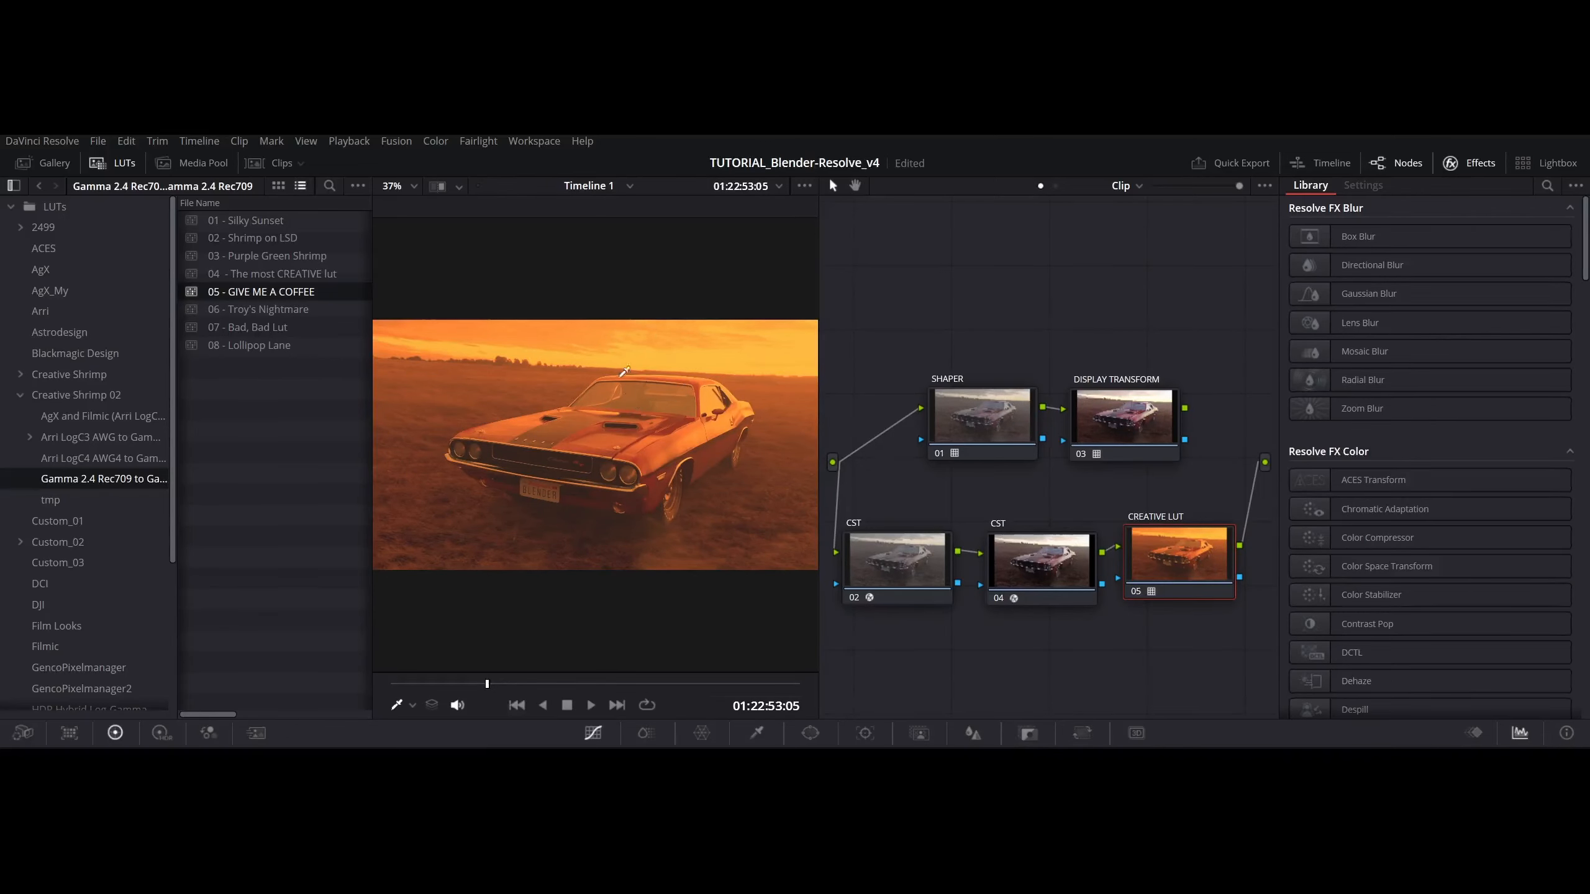
key(space)
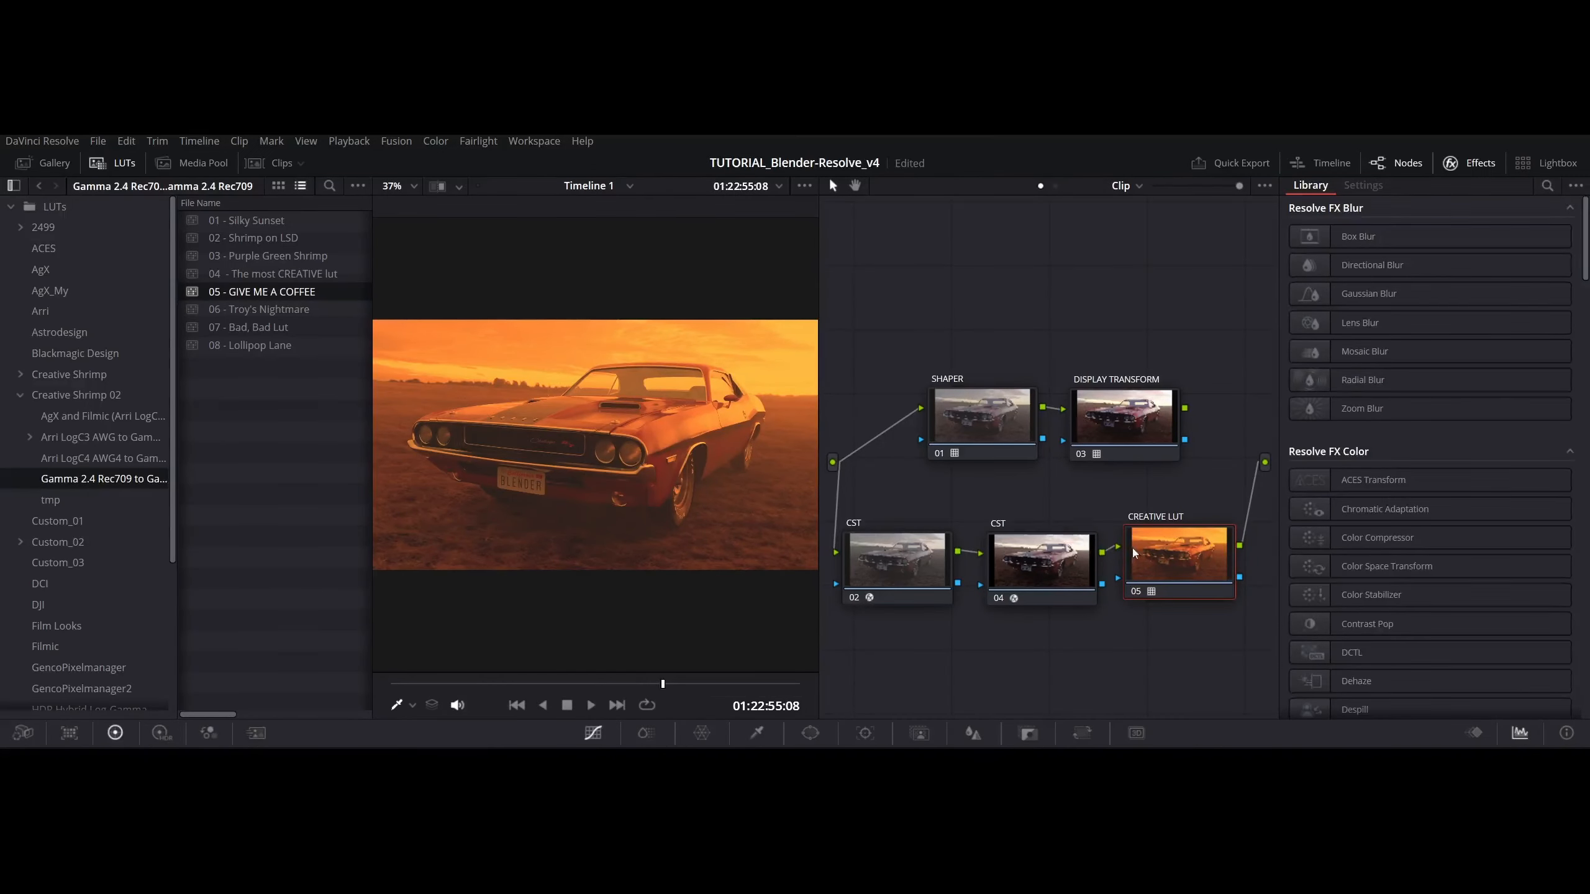
- Review whether CST node 04's output gamma and color space suit the Gamma 2.4 Rec709 creative LUT
click(1050, 557)
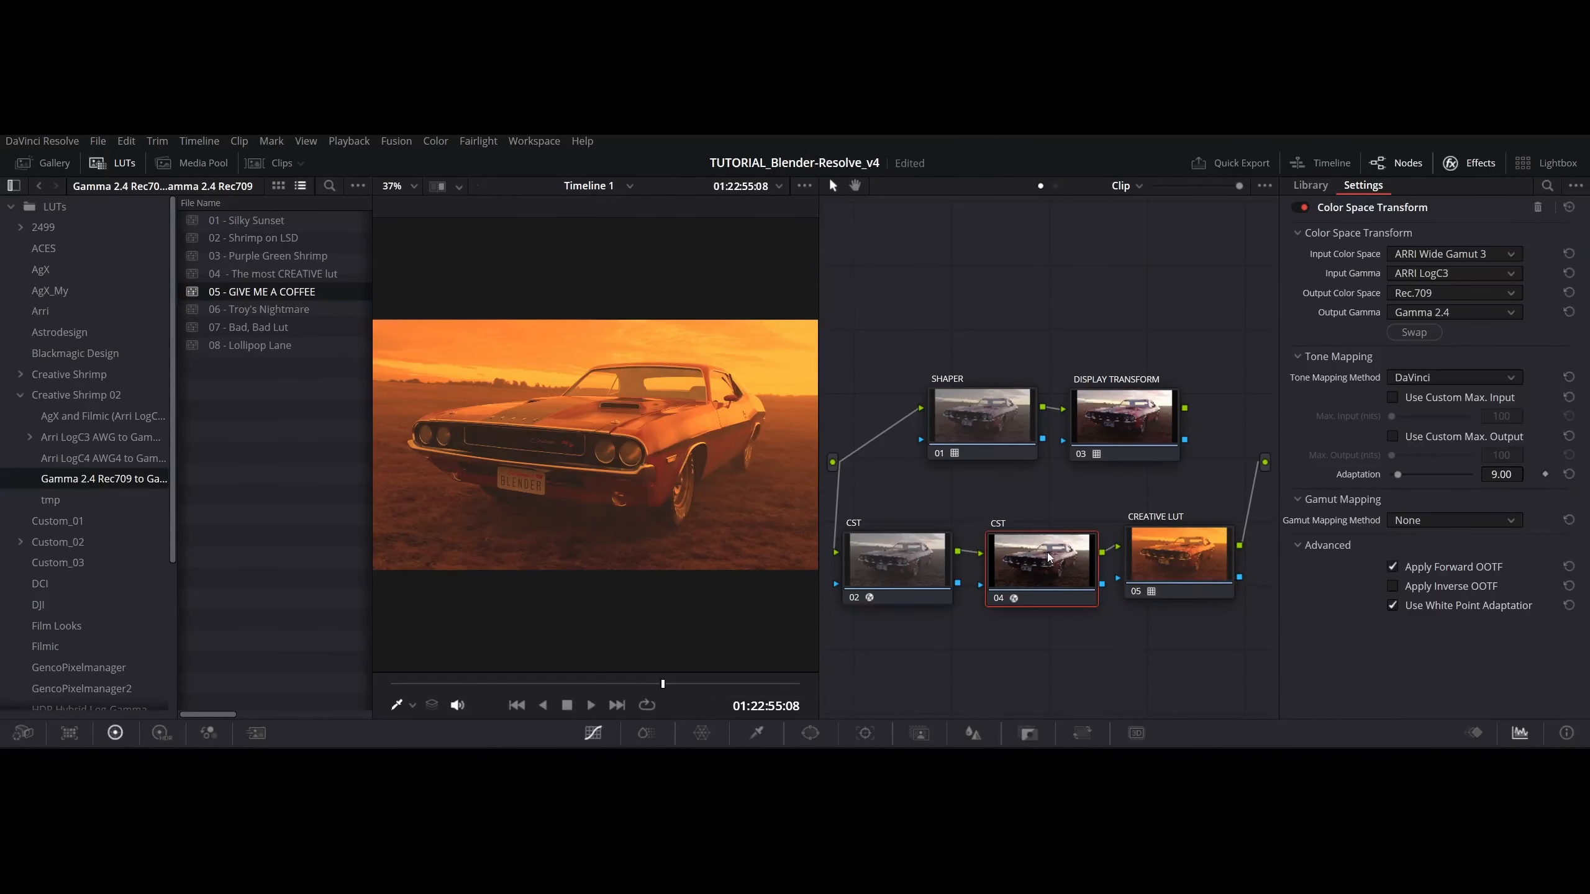
click(1433, 313)
click(1433, 313)
click(1425, 298)
click(1422, 296)
- Disable CST nodes 04 and 02 so that only the CREATIVE LUT node remains active in the branch
click(998, 600)
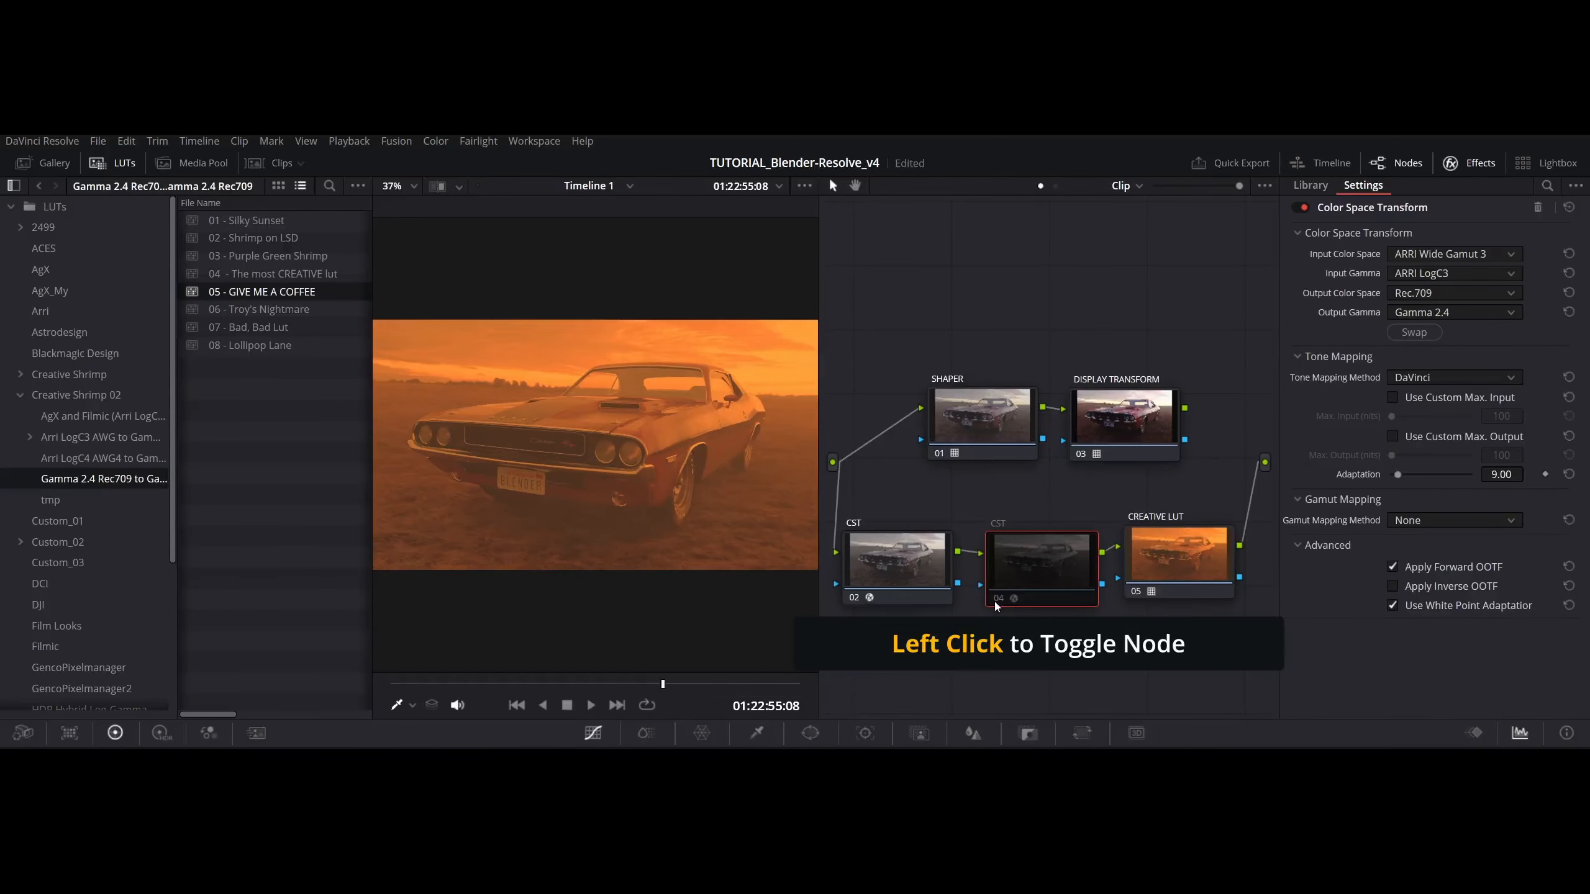
click(855, 599)
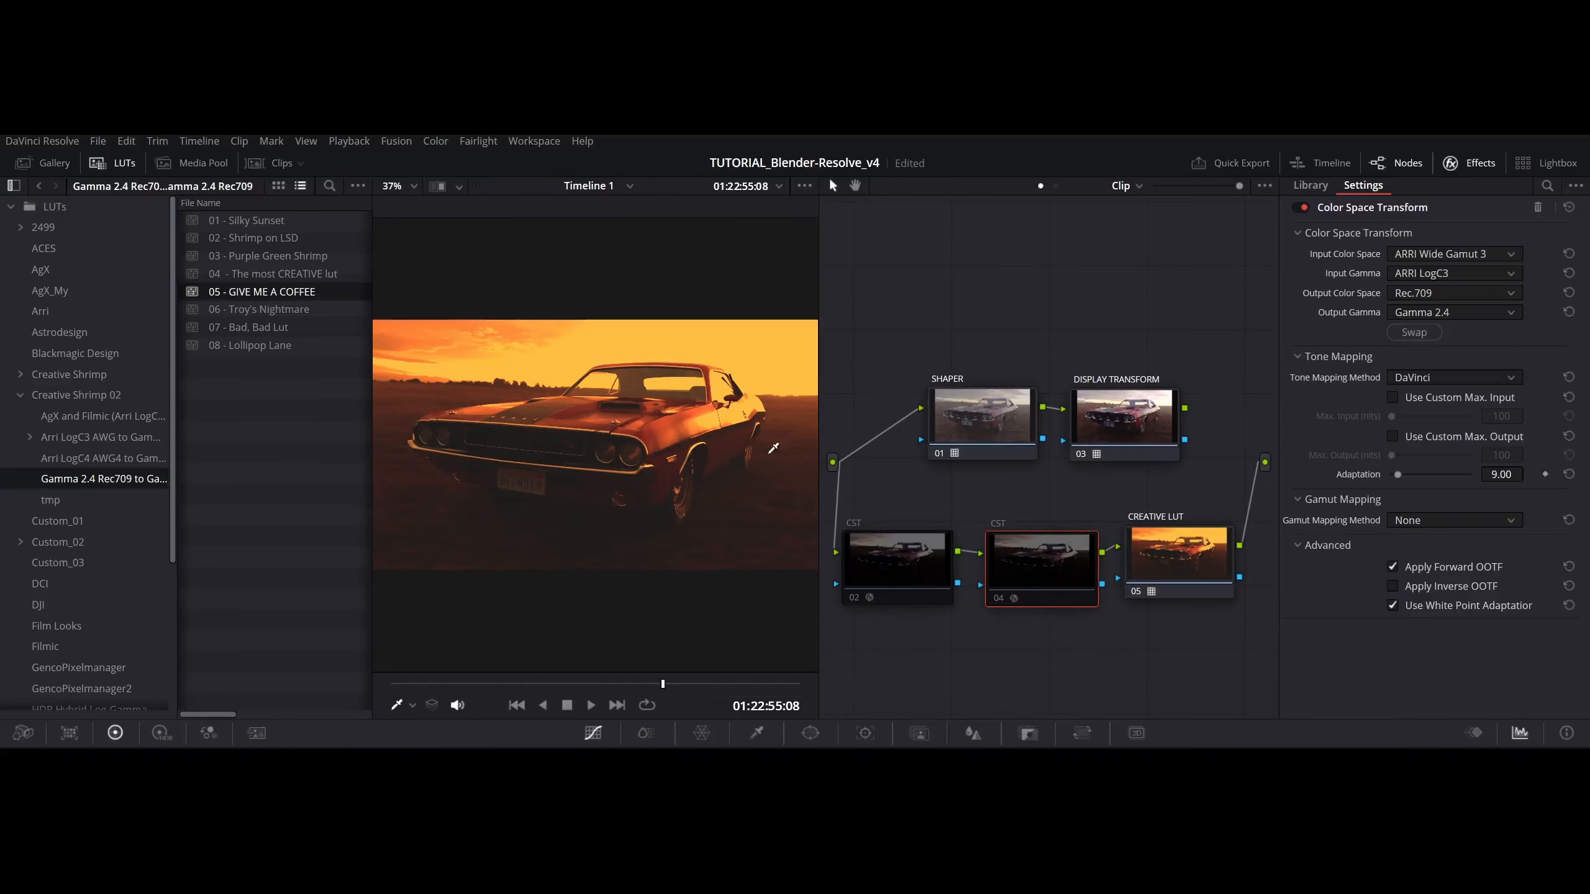
- Re-enable CST nodes 02 and 04, and apply the 01 - Silky Sunset LUT to the CREATIVE LUT node, toggling it to compare
click(855, 602)
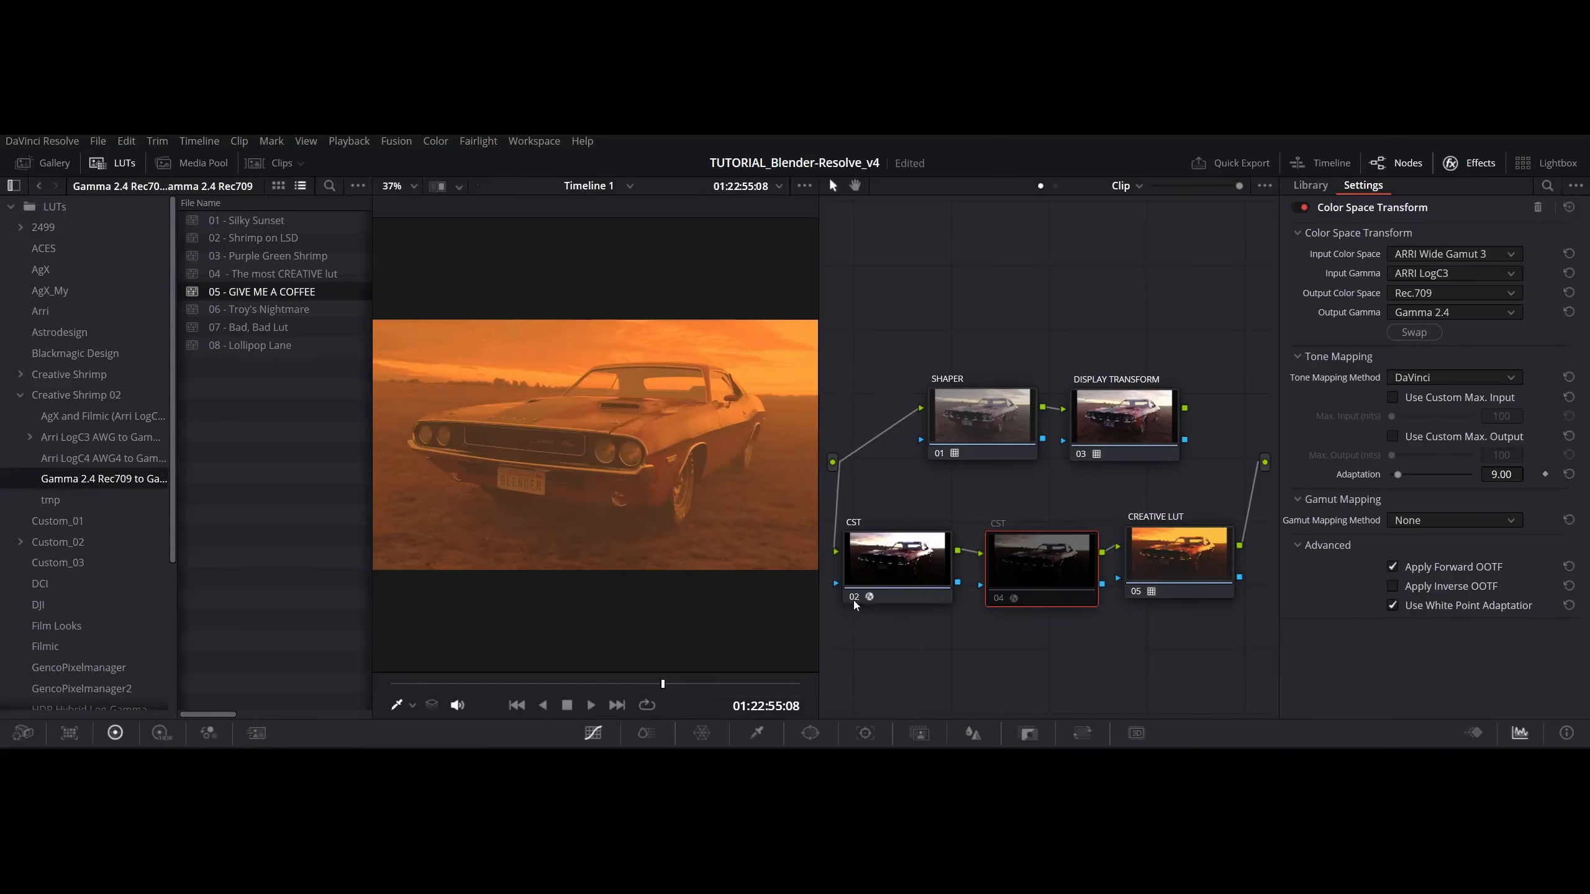
click(1001, 603)
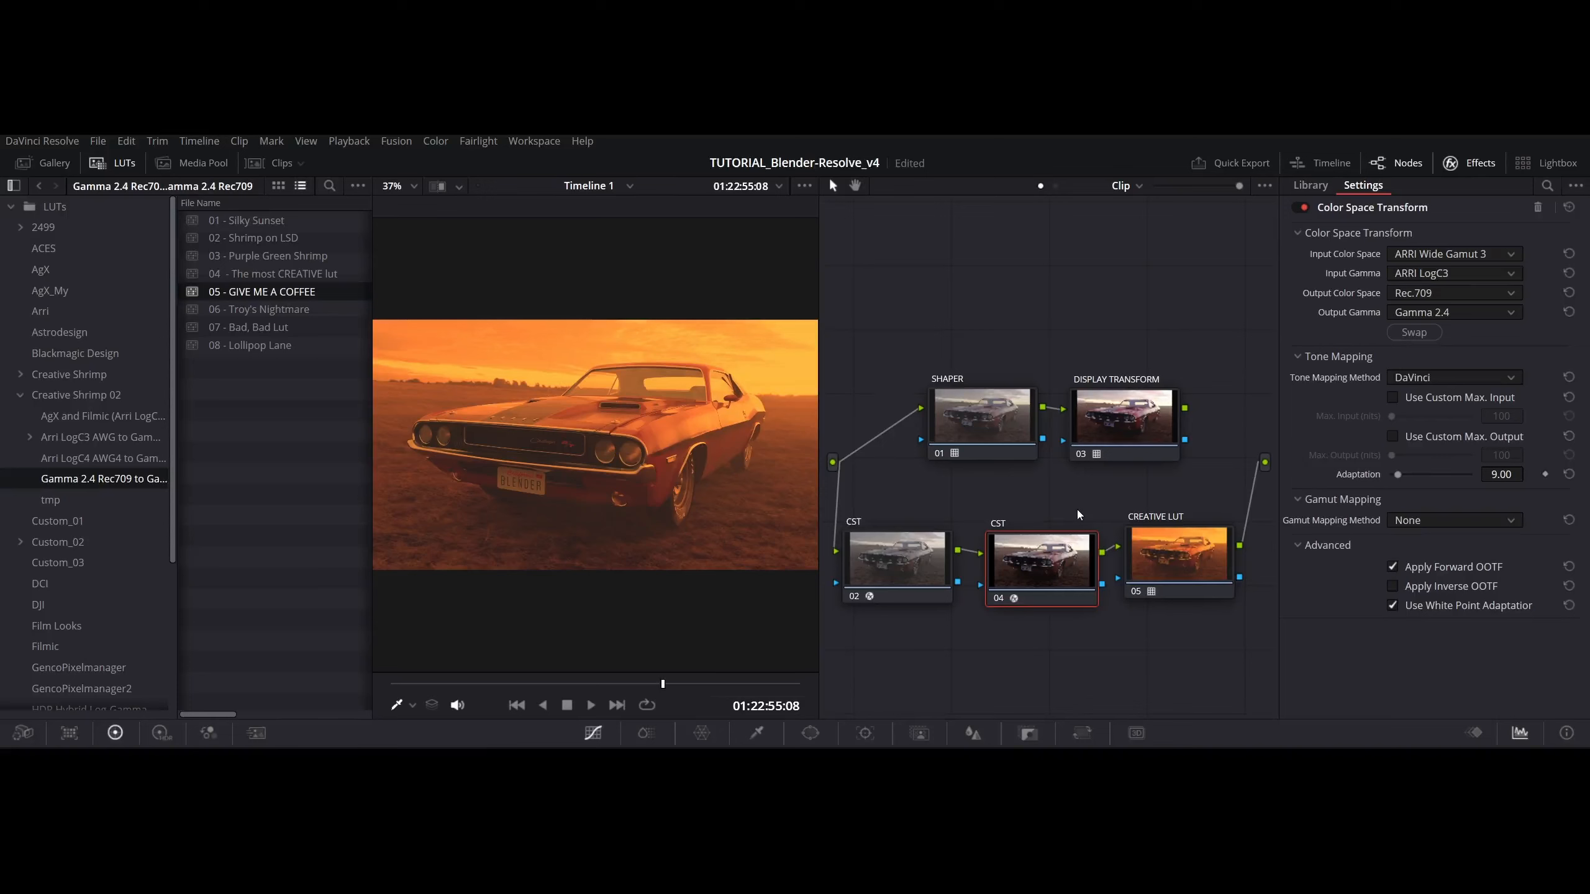
click(1178, 562)
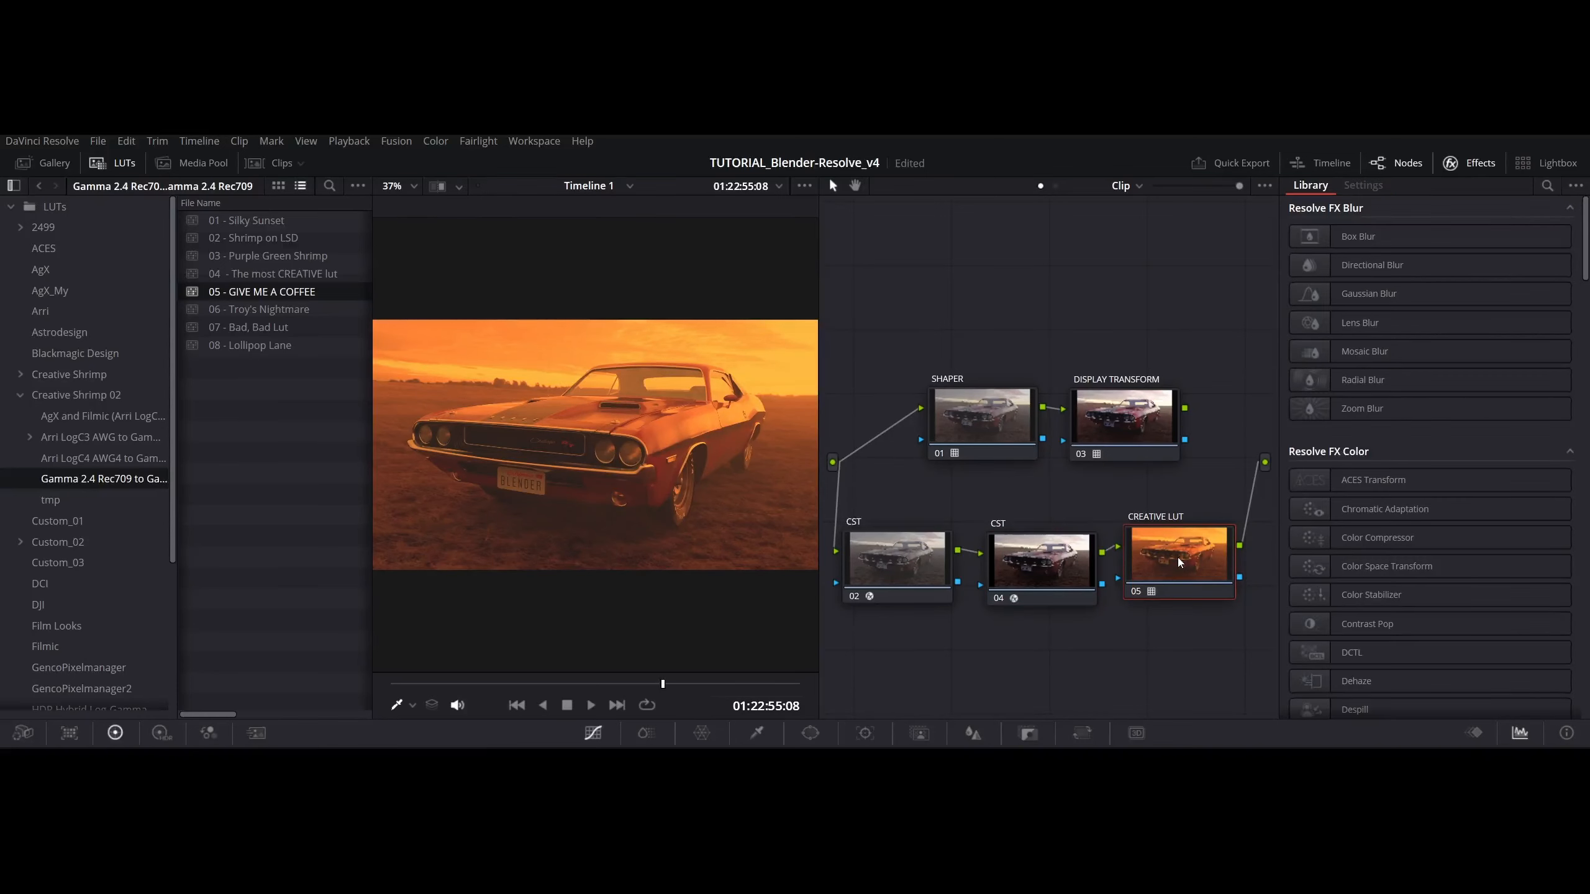
click(257, 222)
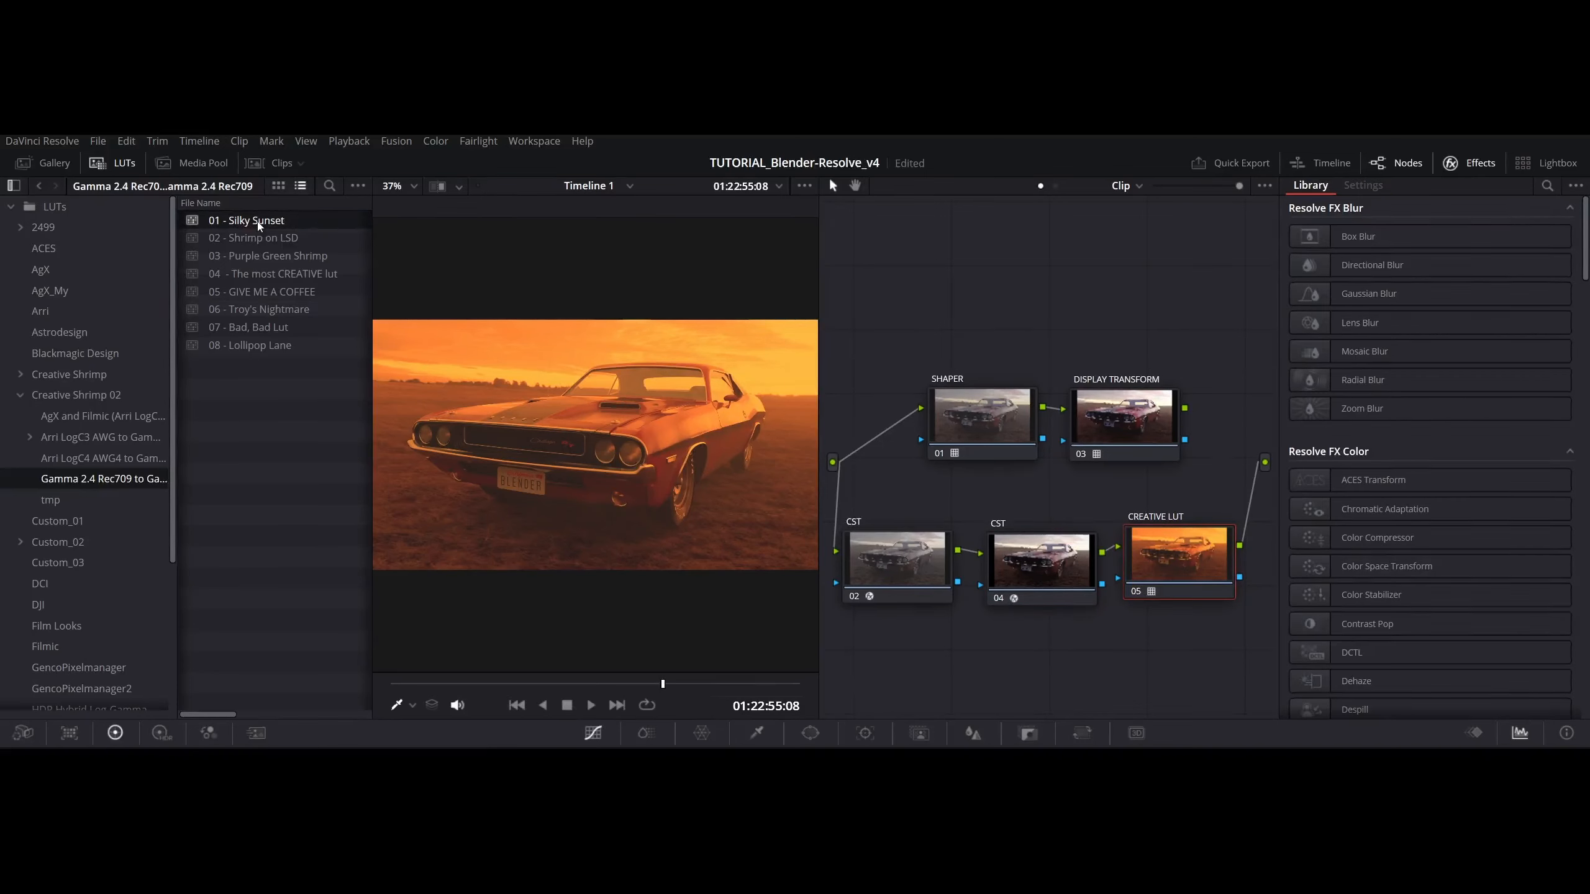
drag(242, 226, 1156, 543)
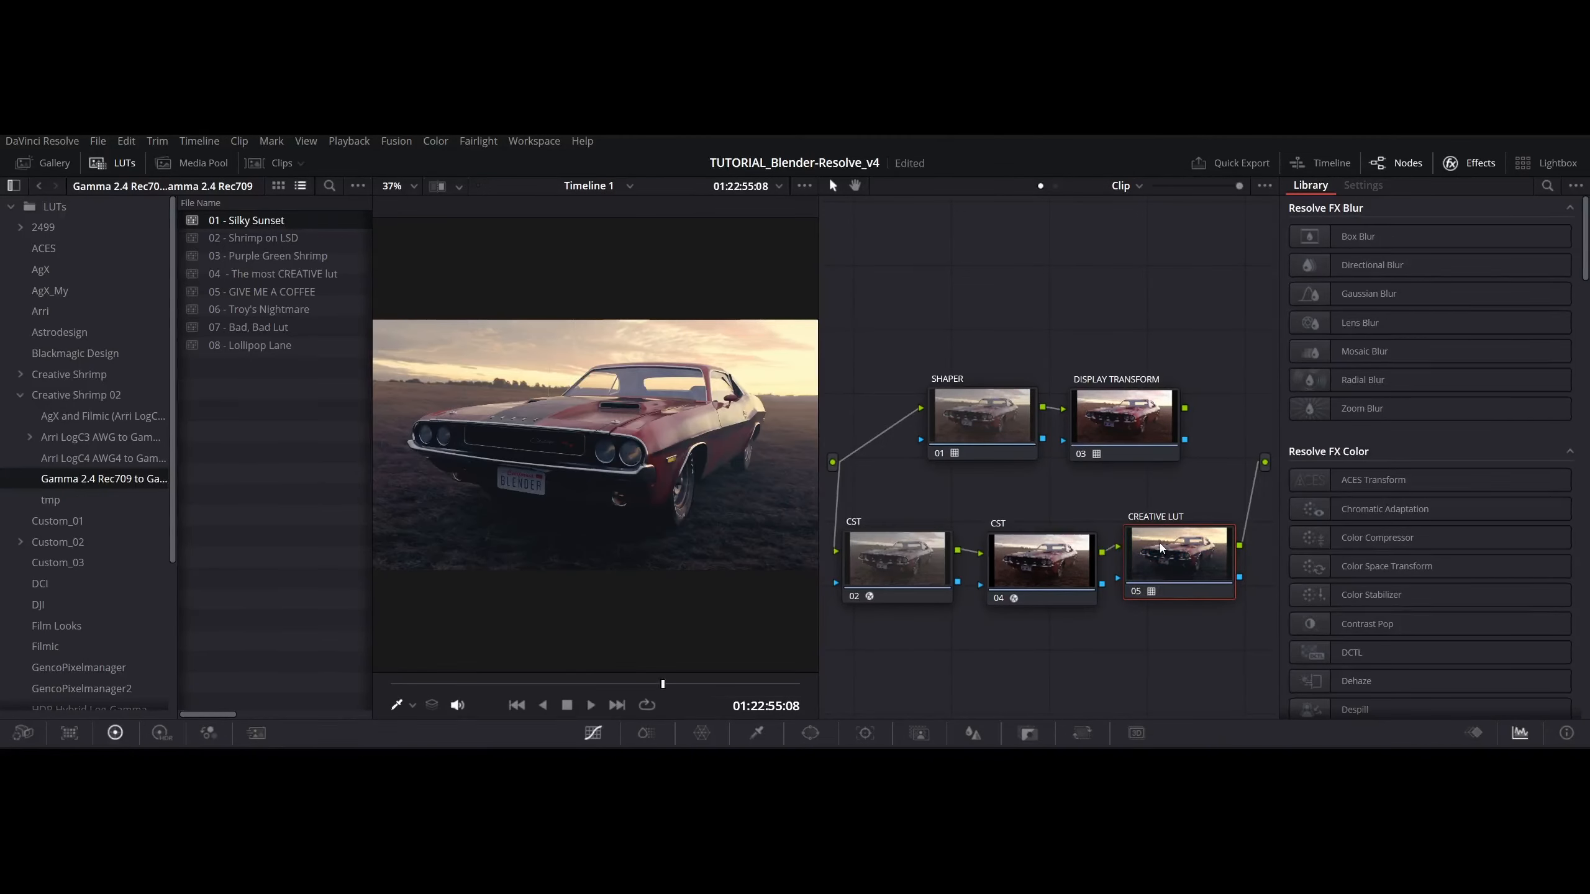
click(1137, 592)
click(1138, 594)
- Replace the CREATIVE LUT node's LUT with 02 - Shrimp on LSD and show the node's key settings
click(258, 240)
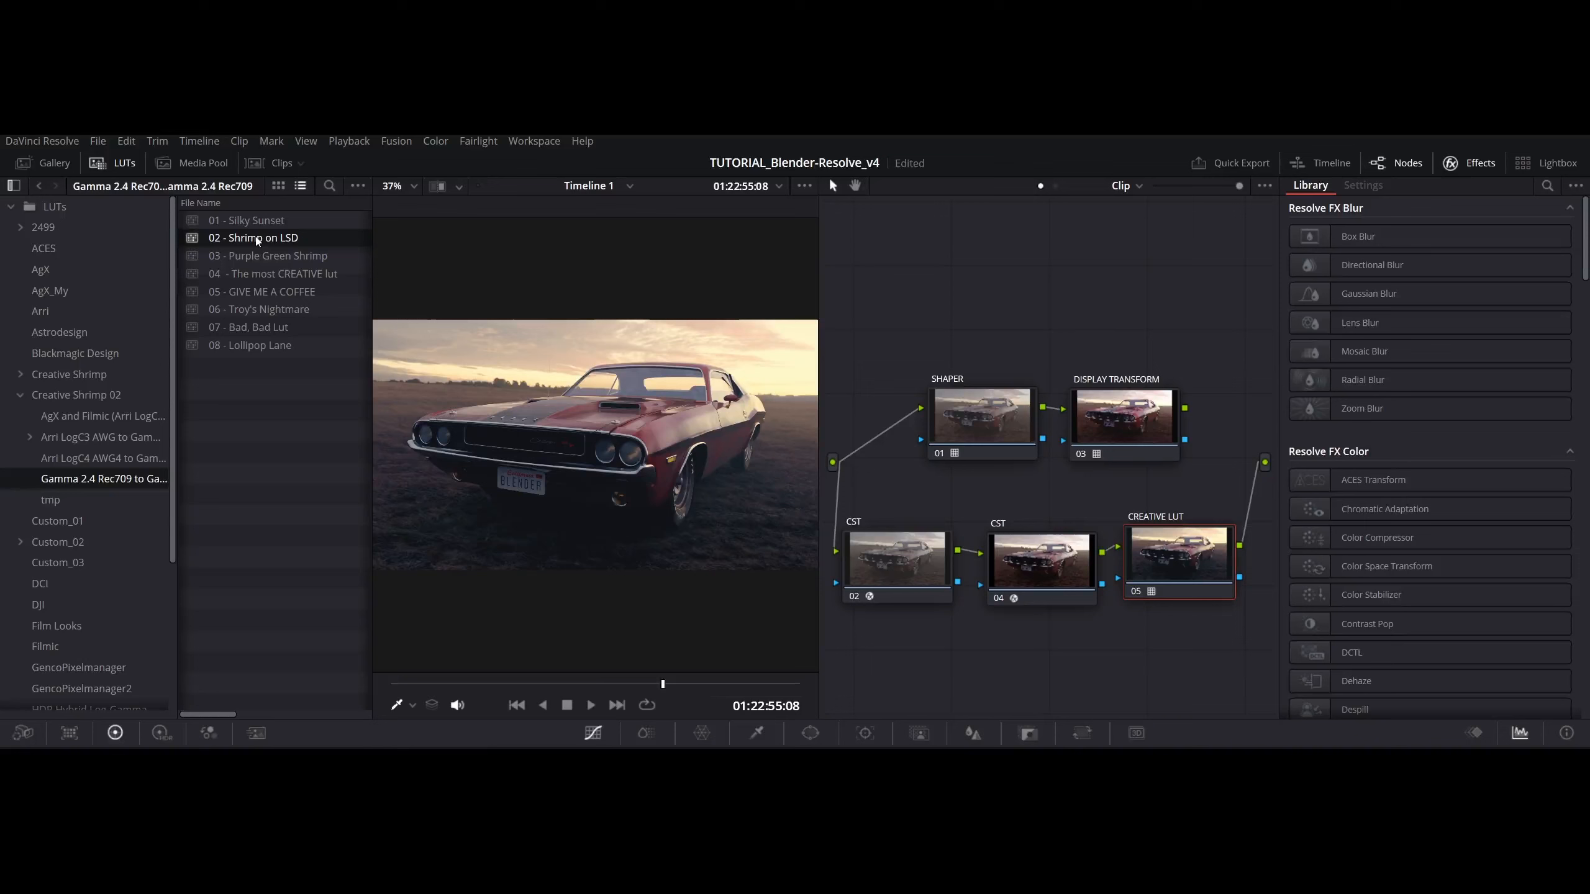
drag(260, 242, 1155, 566)
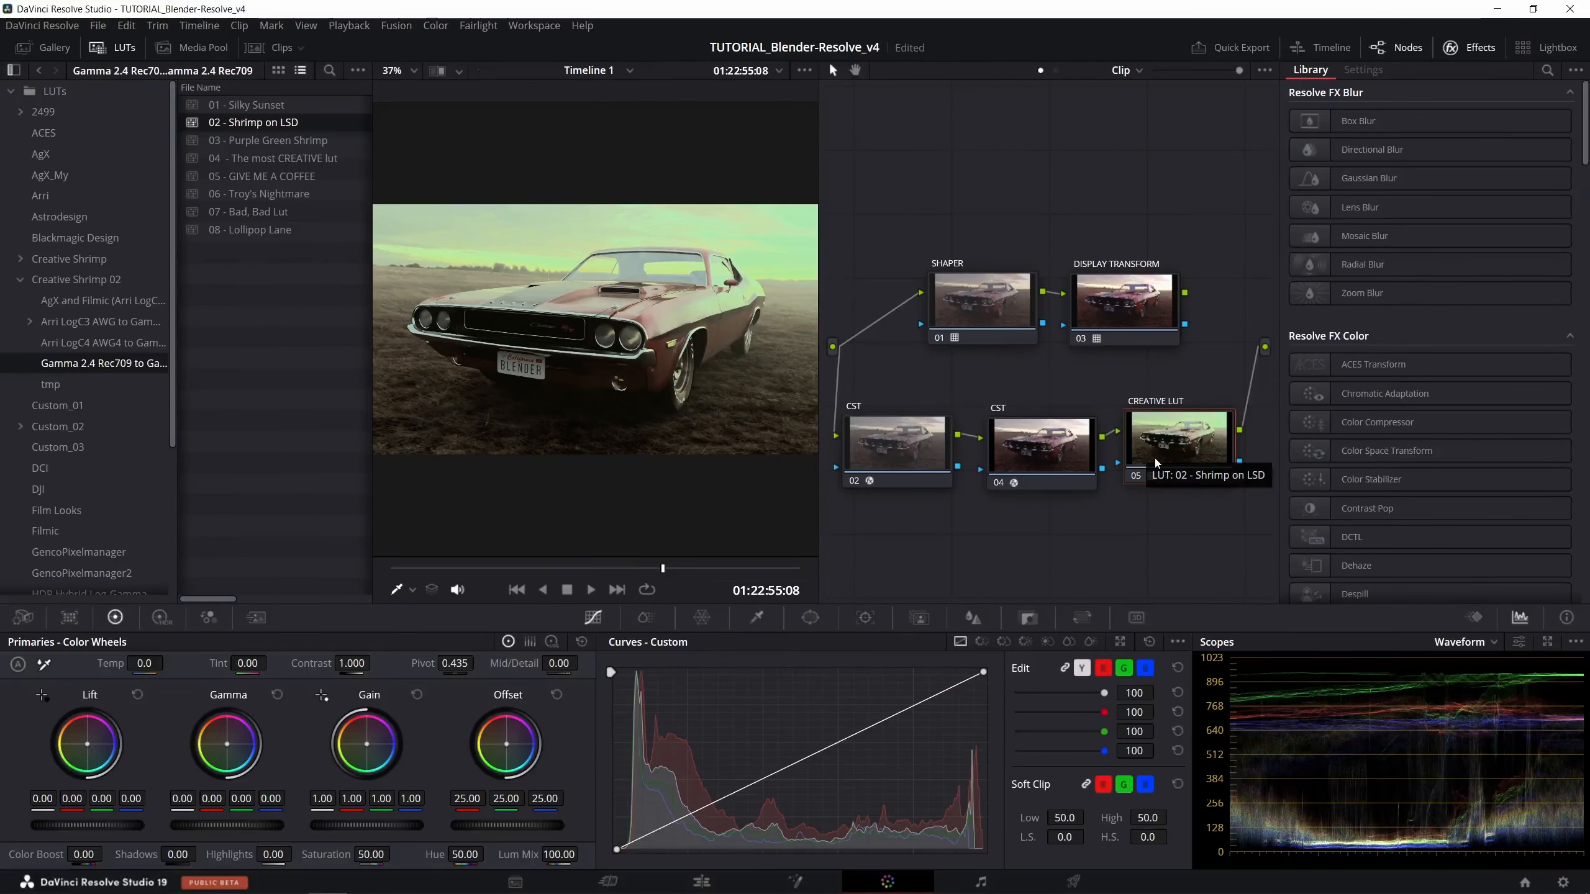
click(1040, 618)
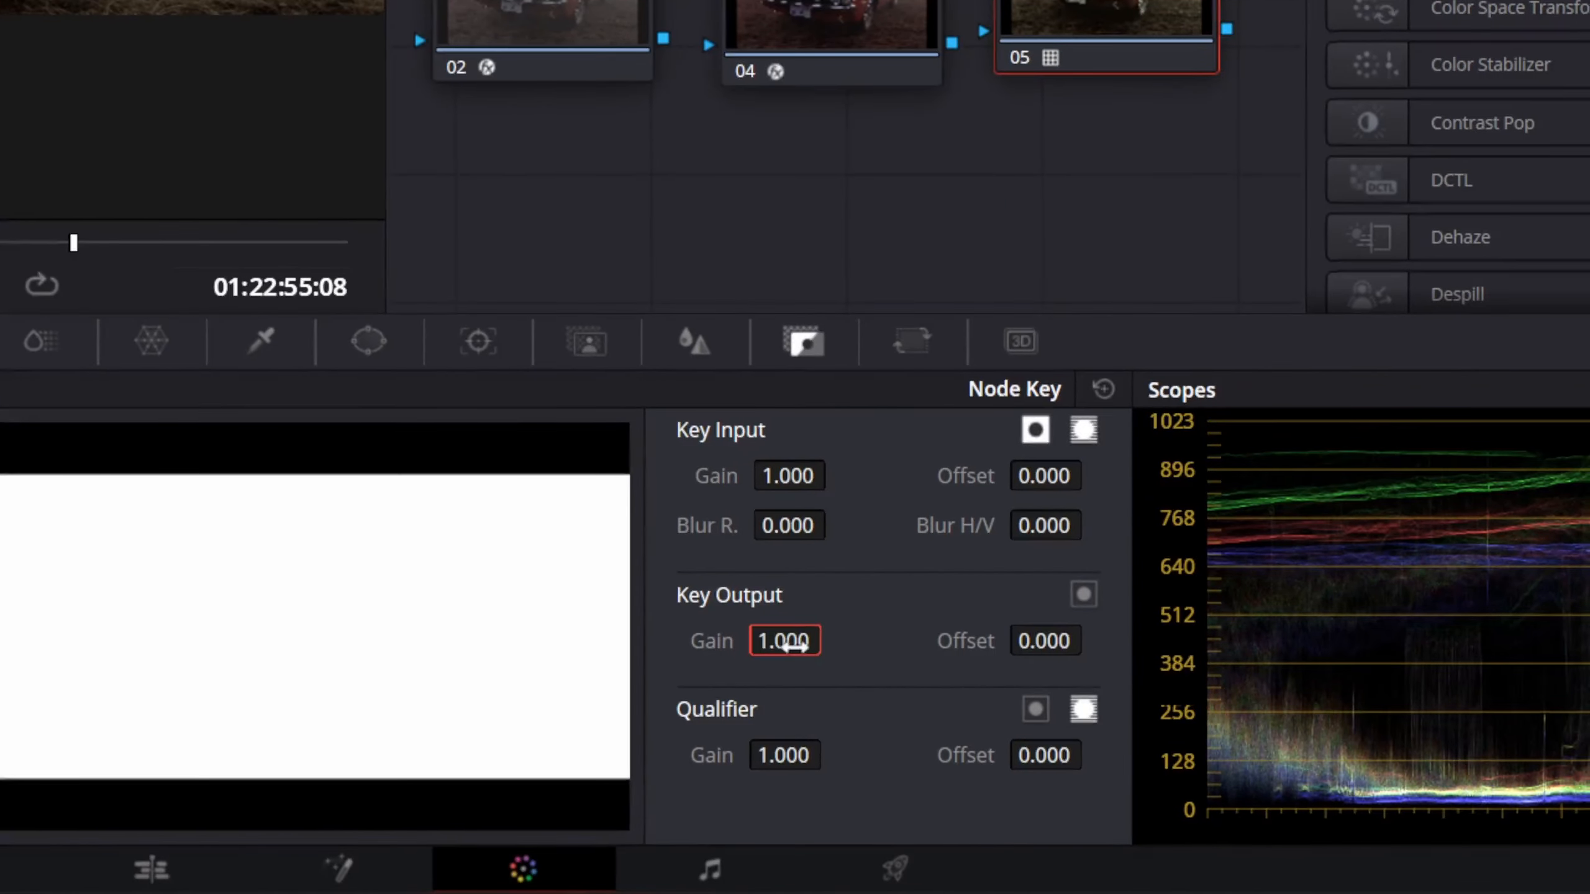
- Lower the CREATIVE LUT node's Key Output Gain to about 0.42, and reset it to 1.000
drag(793, 646, 740, 648)
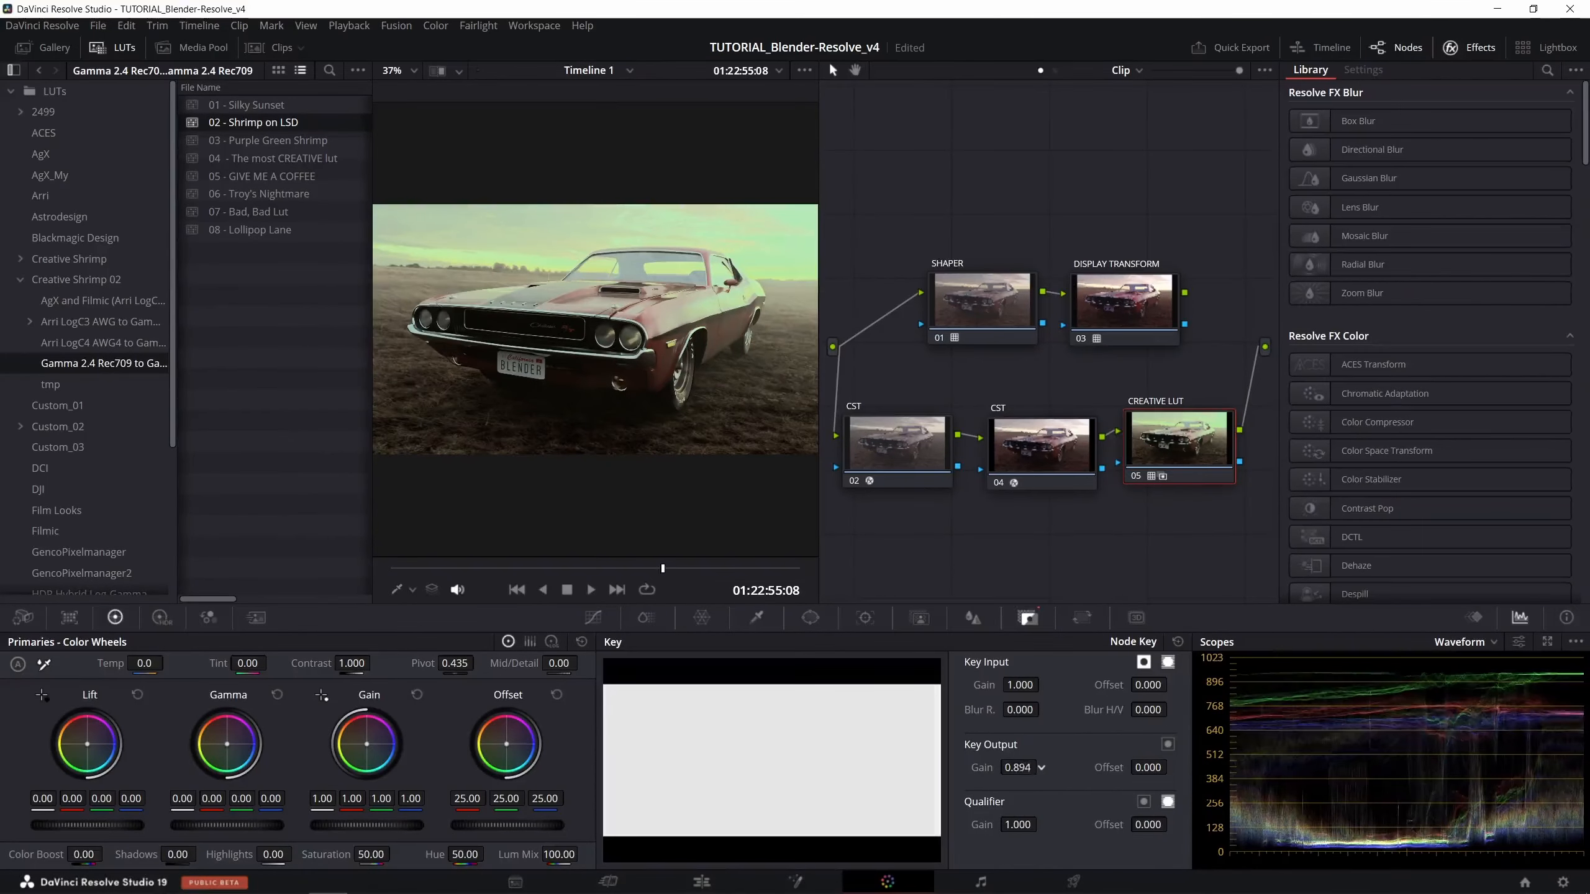
drag(1041, 767, 1013, 772)
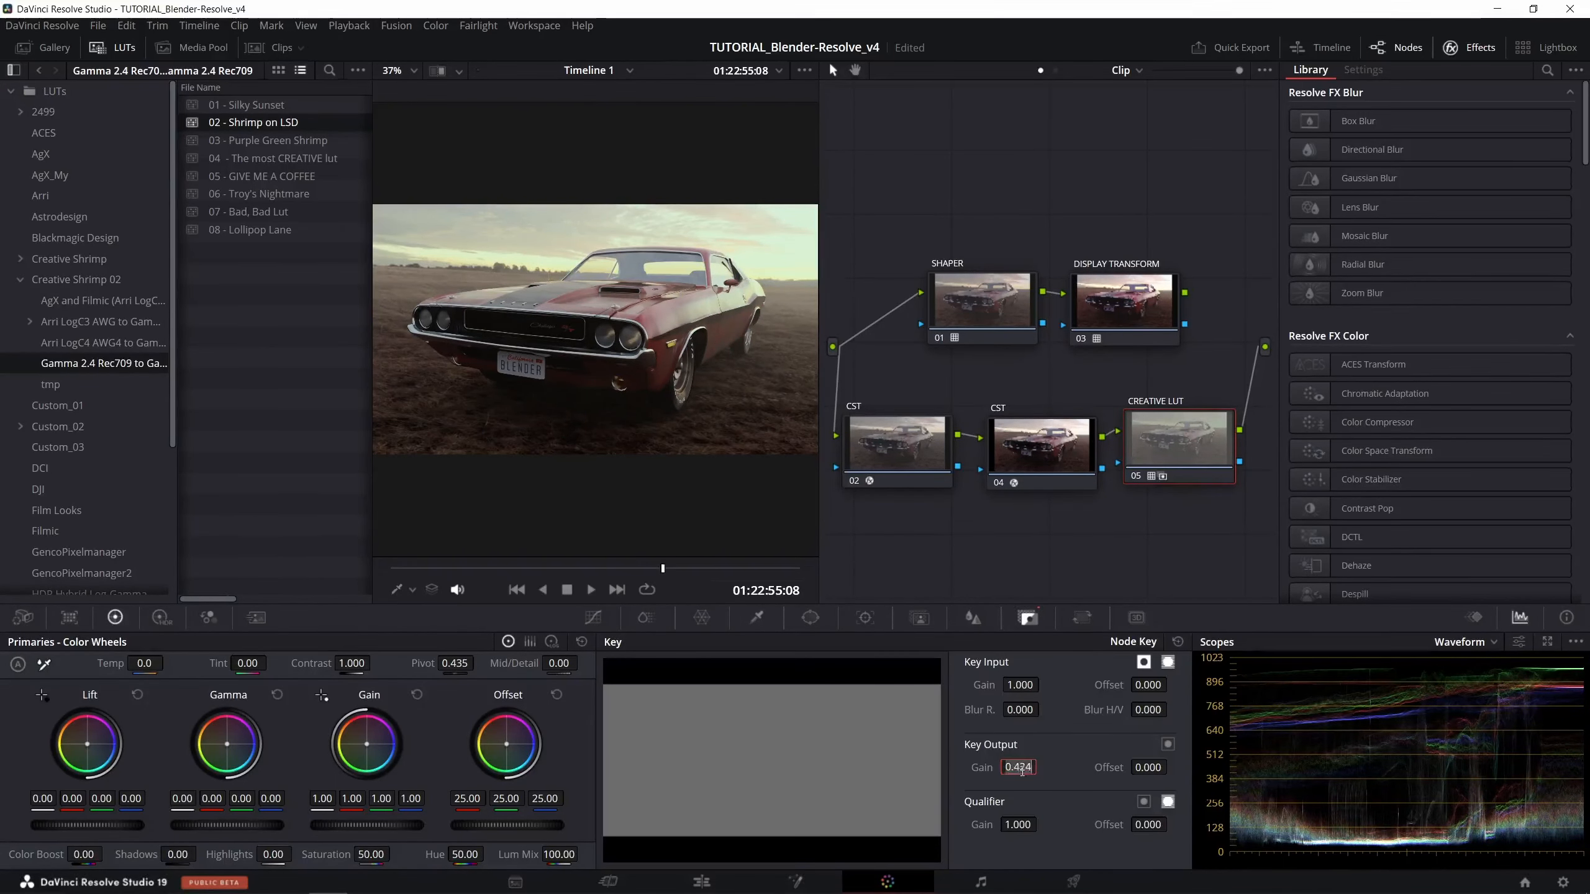
double_click(1019, 769)
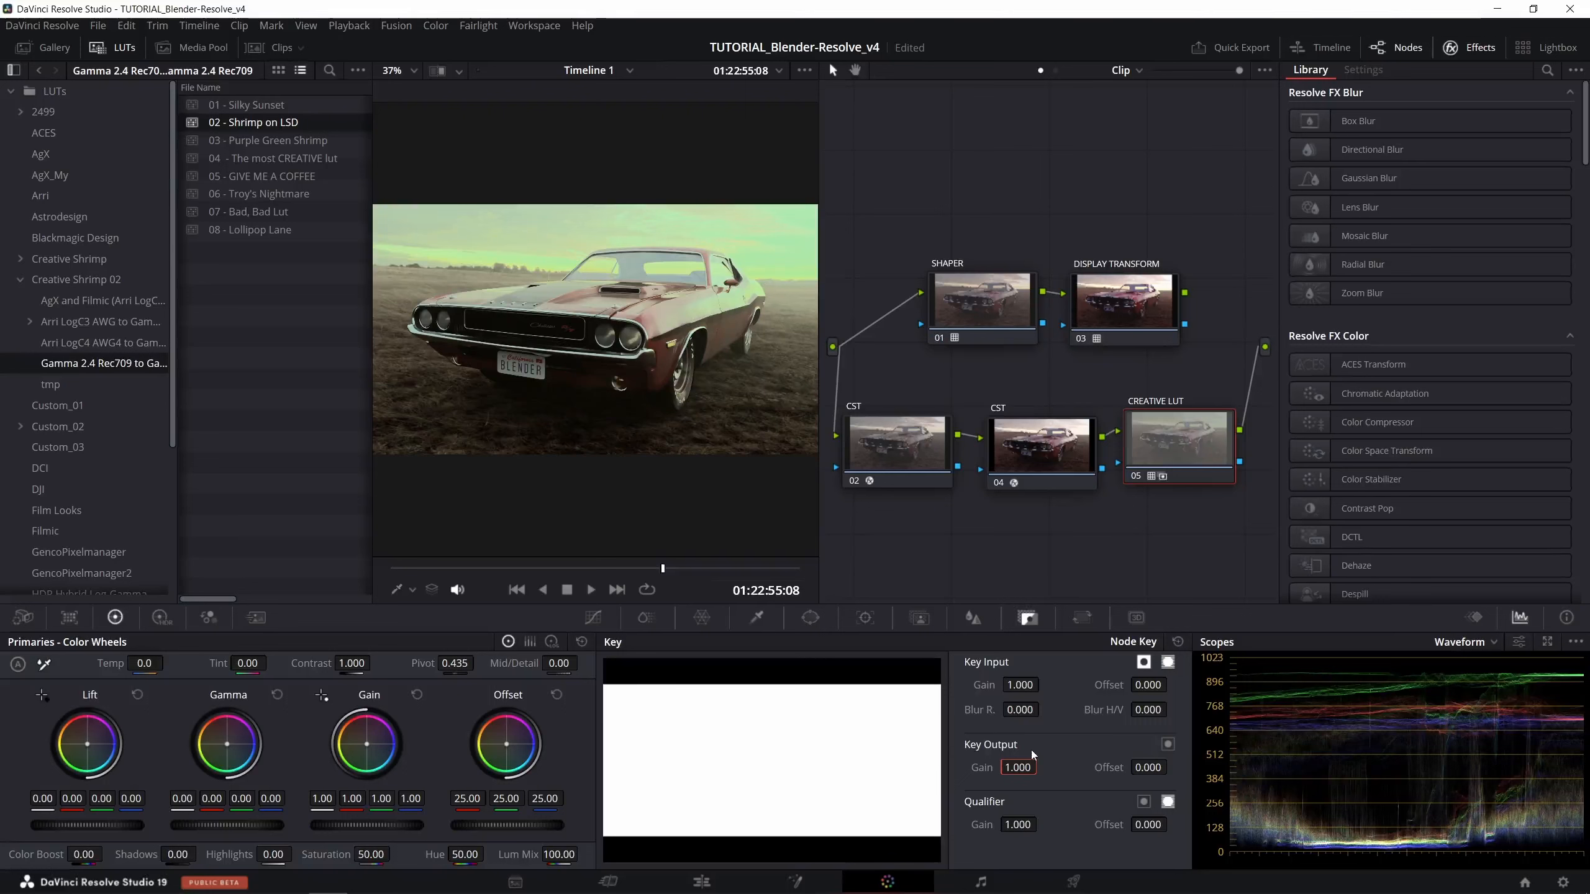
- Make room beside the CREATIVE LUT node and insert a Corrector node between it and the graph output
click(1158, 454)
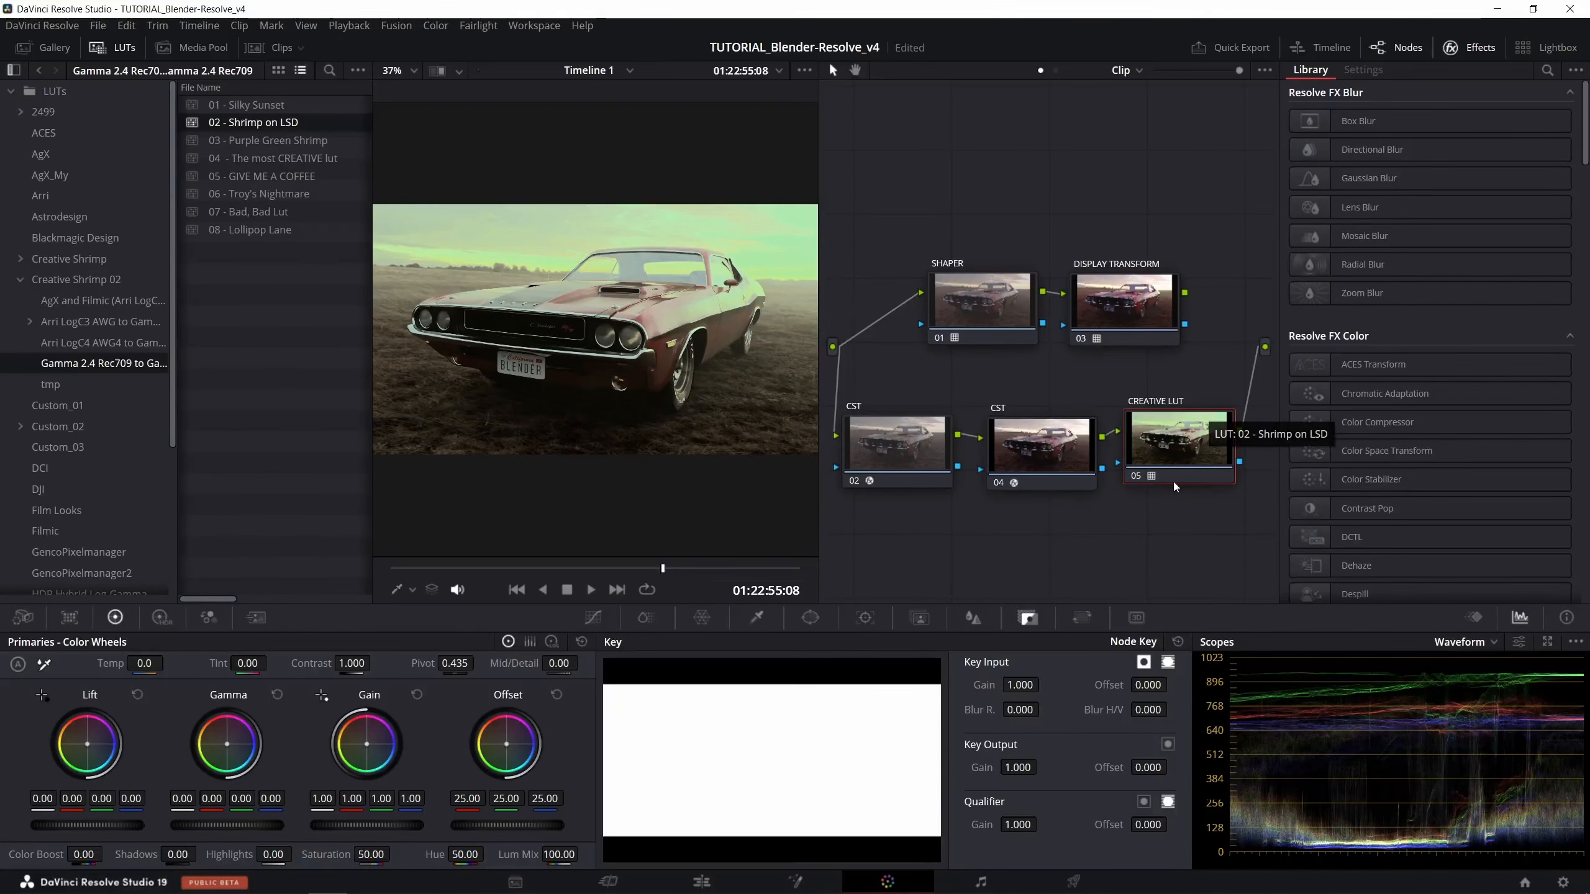
drag(1202, 385, 918, 467)
drag(1179, 440, 1045, 443)
right_click(1144, 440)
mouse_move(1183, 488)
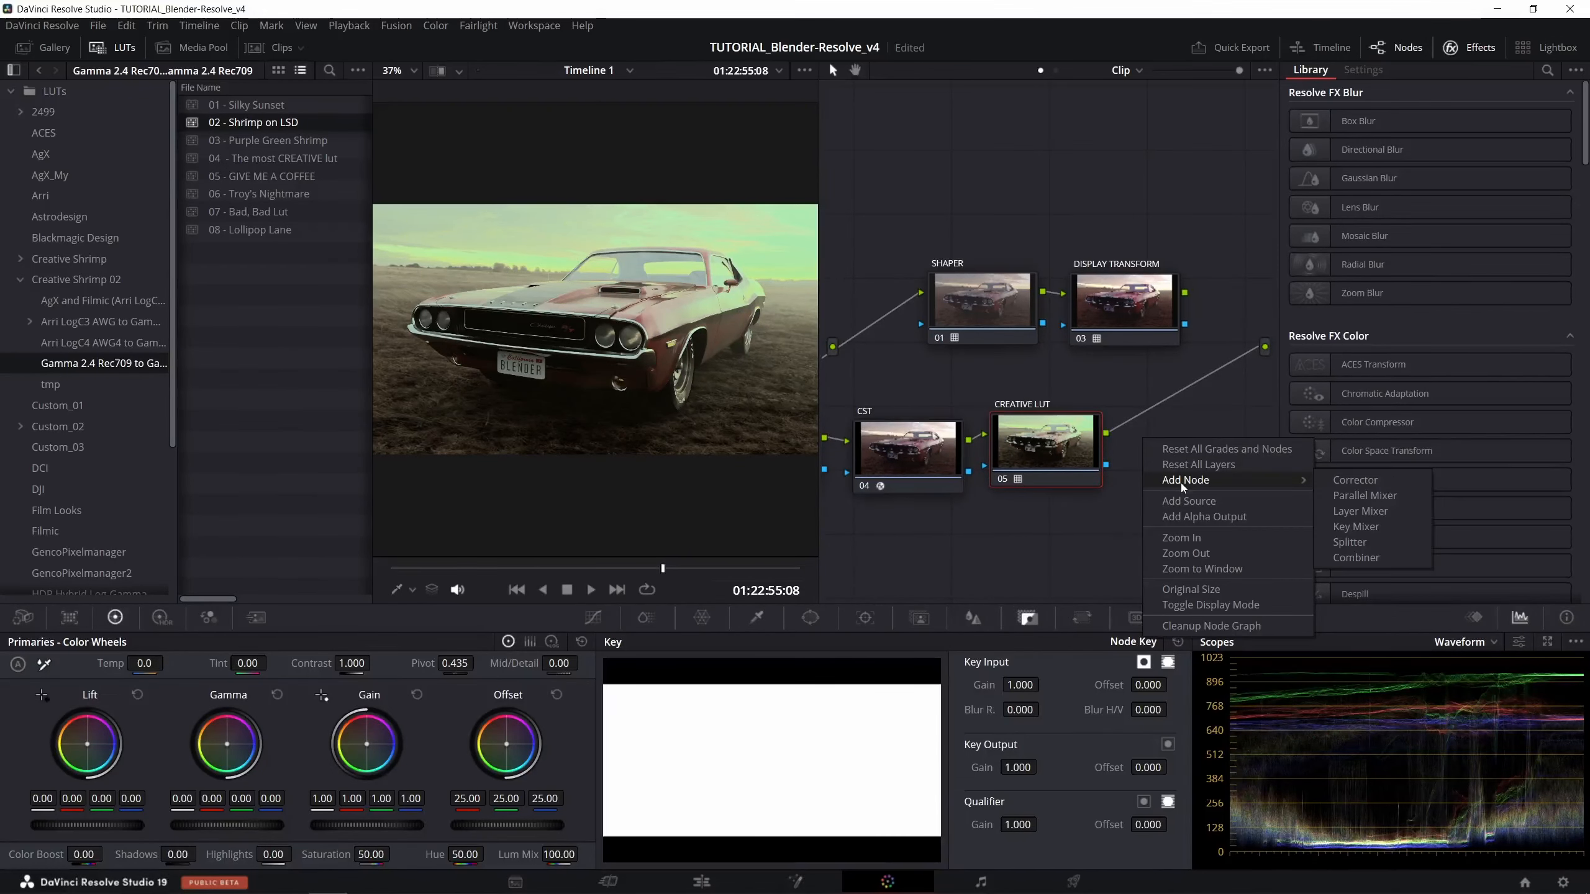
click(1353, 482)
drag(1139, 440, 1178, 443)
- Label the new node 06 CREATIVE LUT 2 and apply the 05 - GIVE ME A COFFEE LUT to it
right_click(1181, 441)
click(1198, 464)
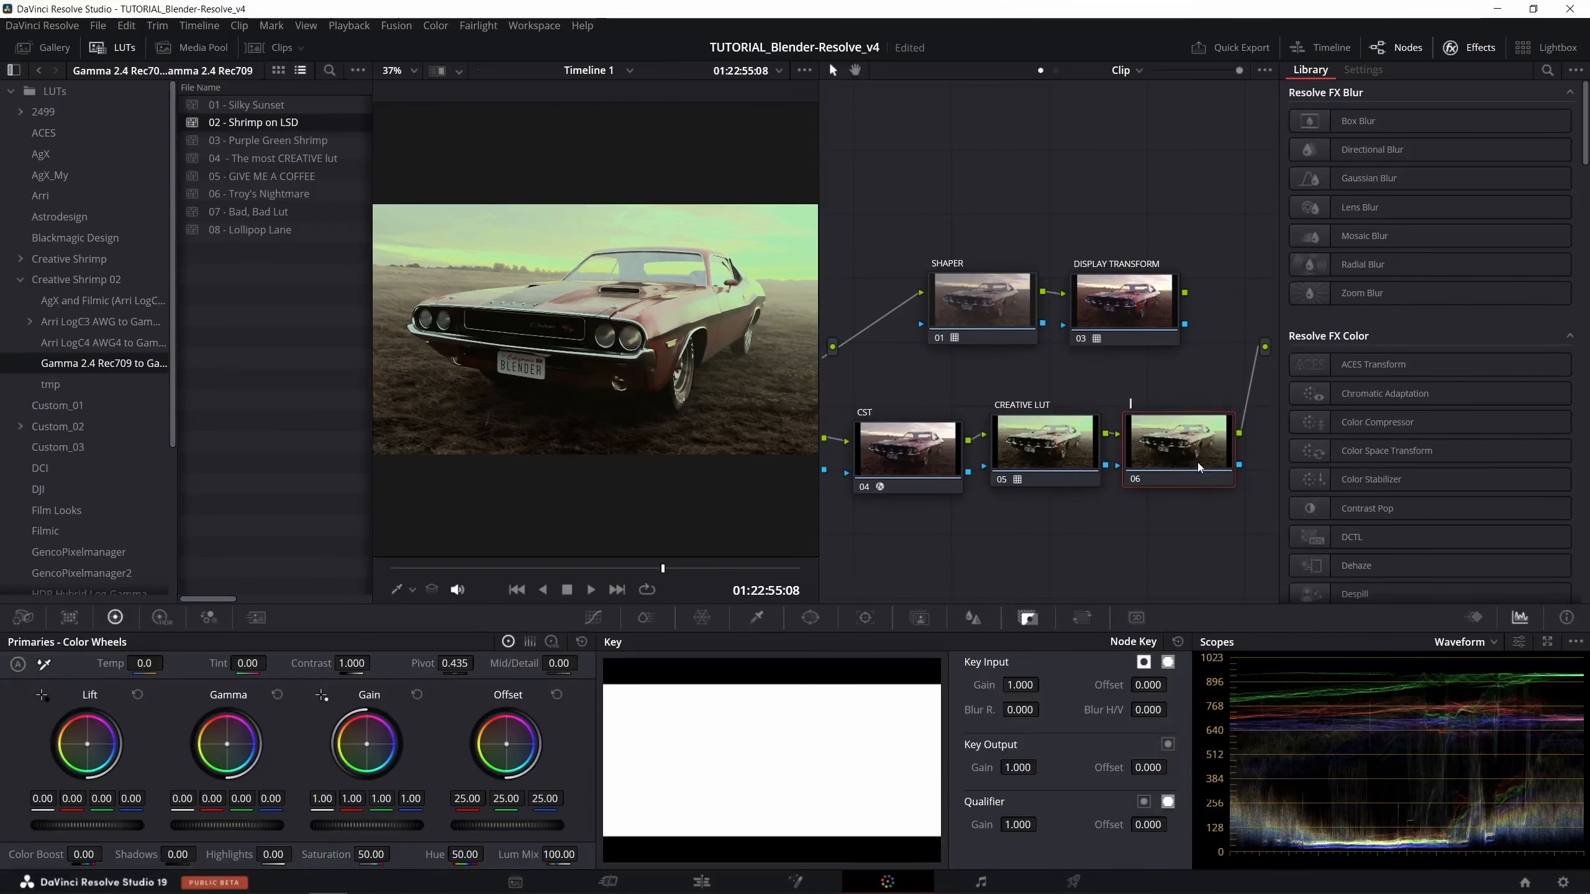
text(CREATIVE LUT 2)
key(Return)
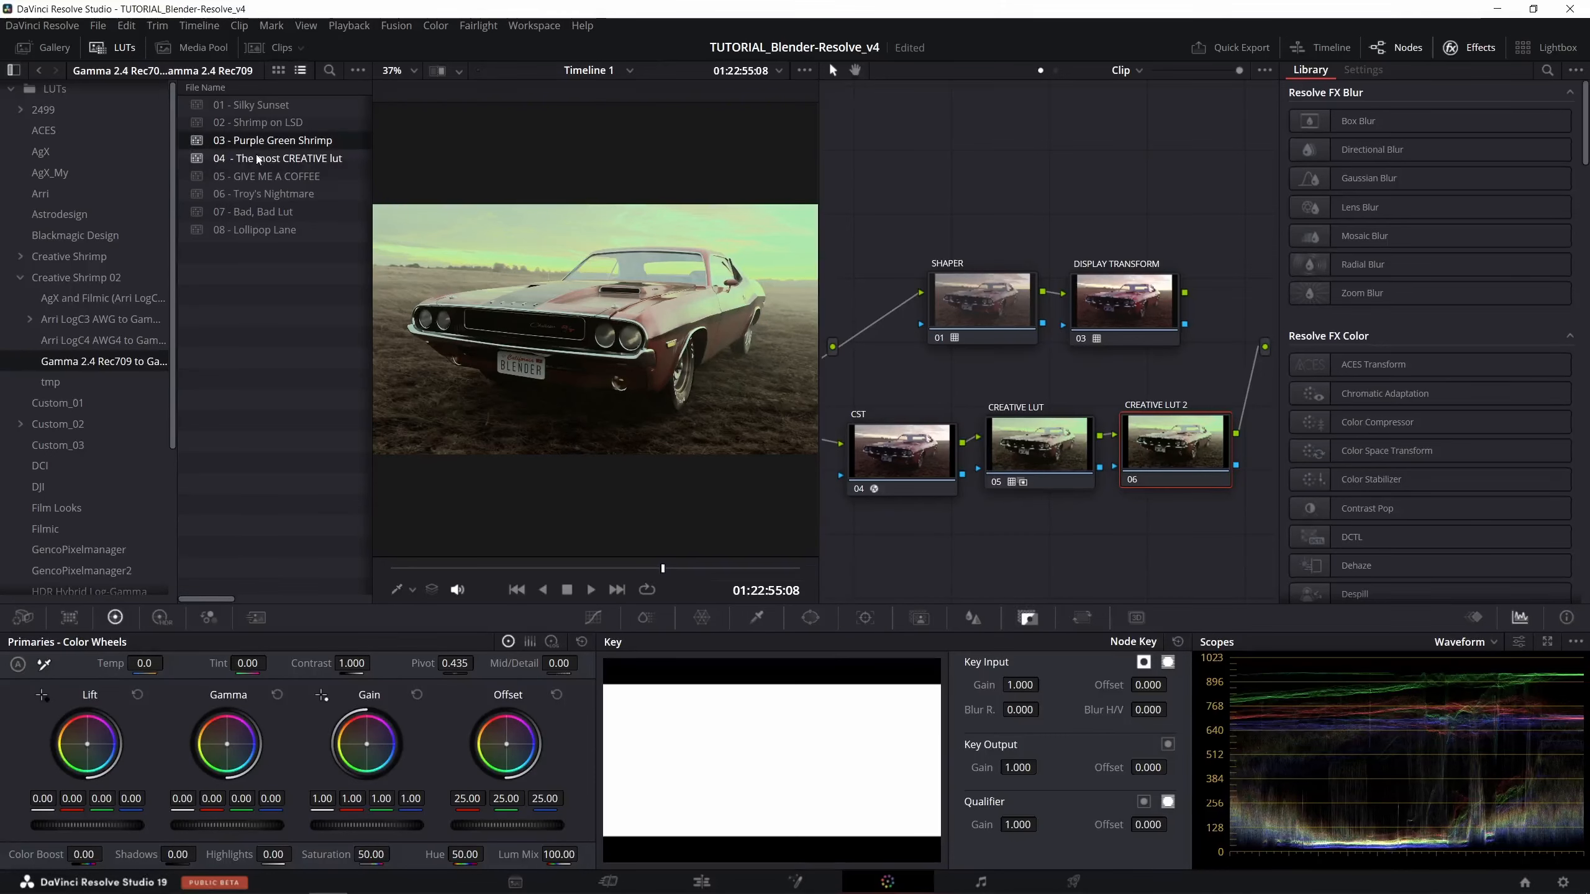
drag(246, 181, 1171, 443)
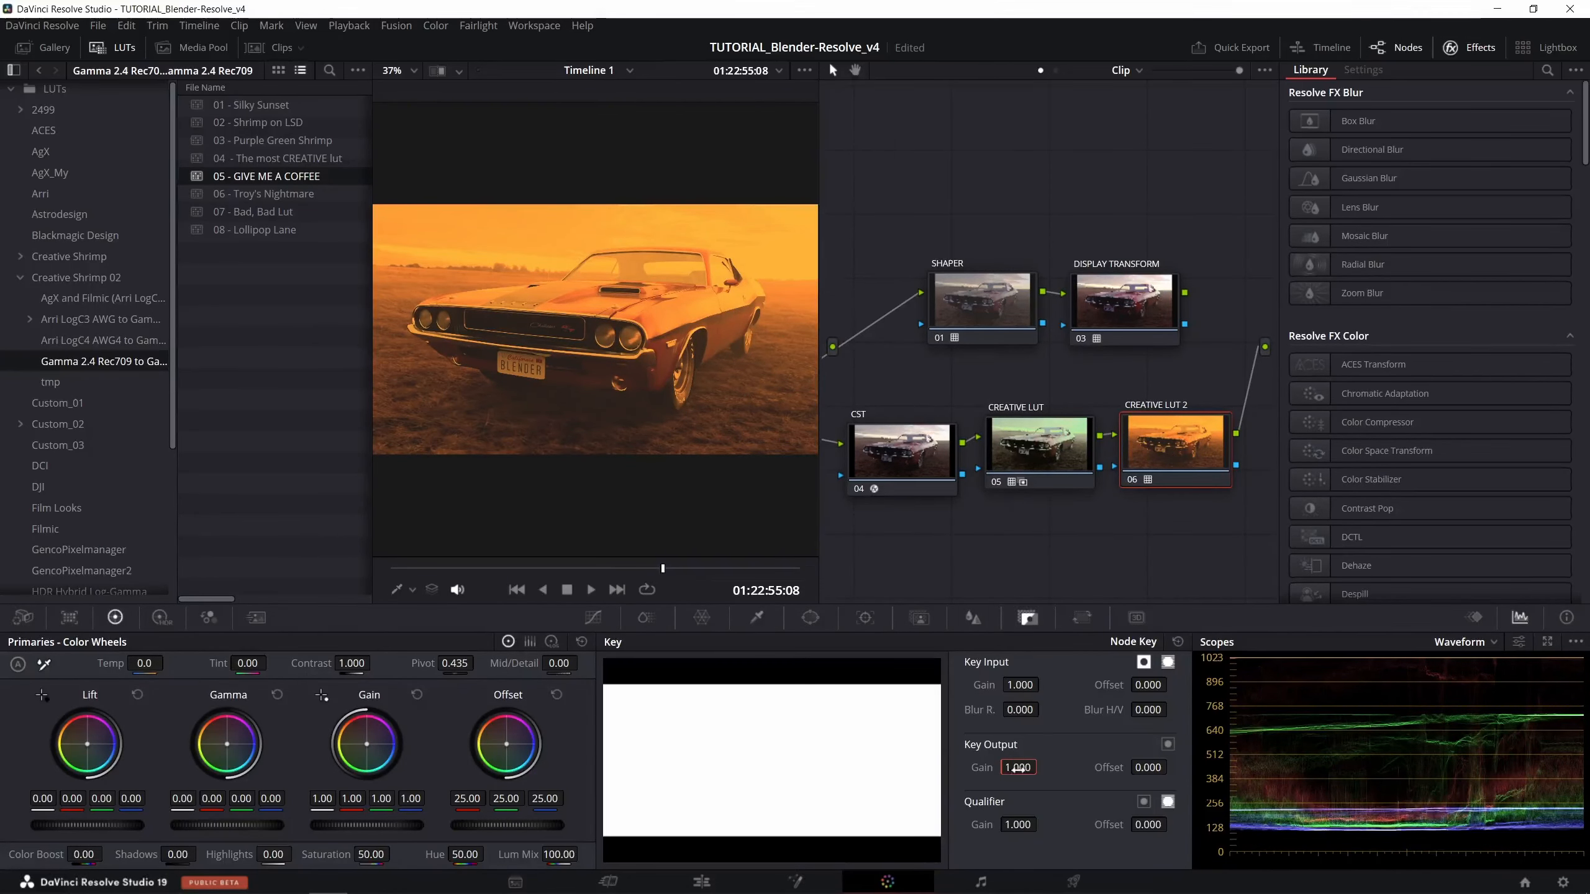
- Blend the two creative LUTs by setting Key Output Gain to 0.818 on node 05 and 0.375 on node 06
drag(1017, 768, 1064, 767)
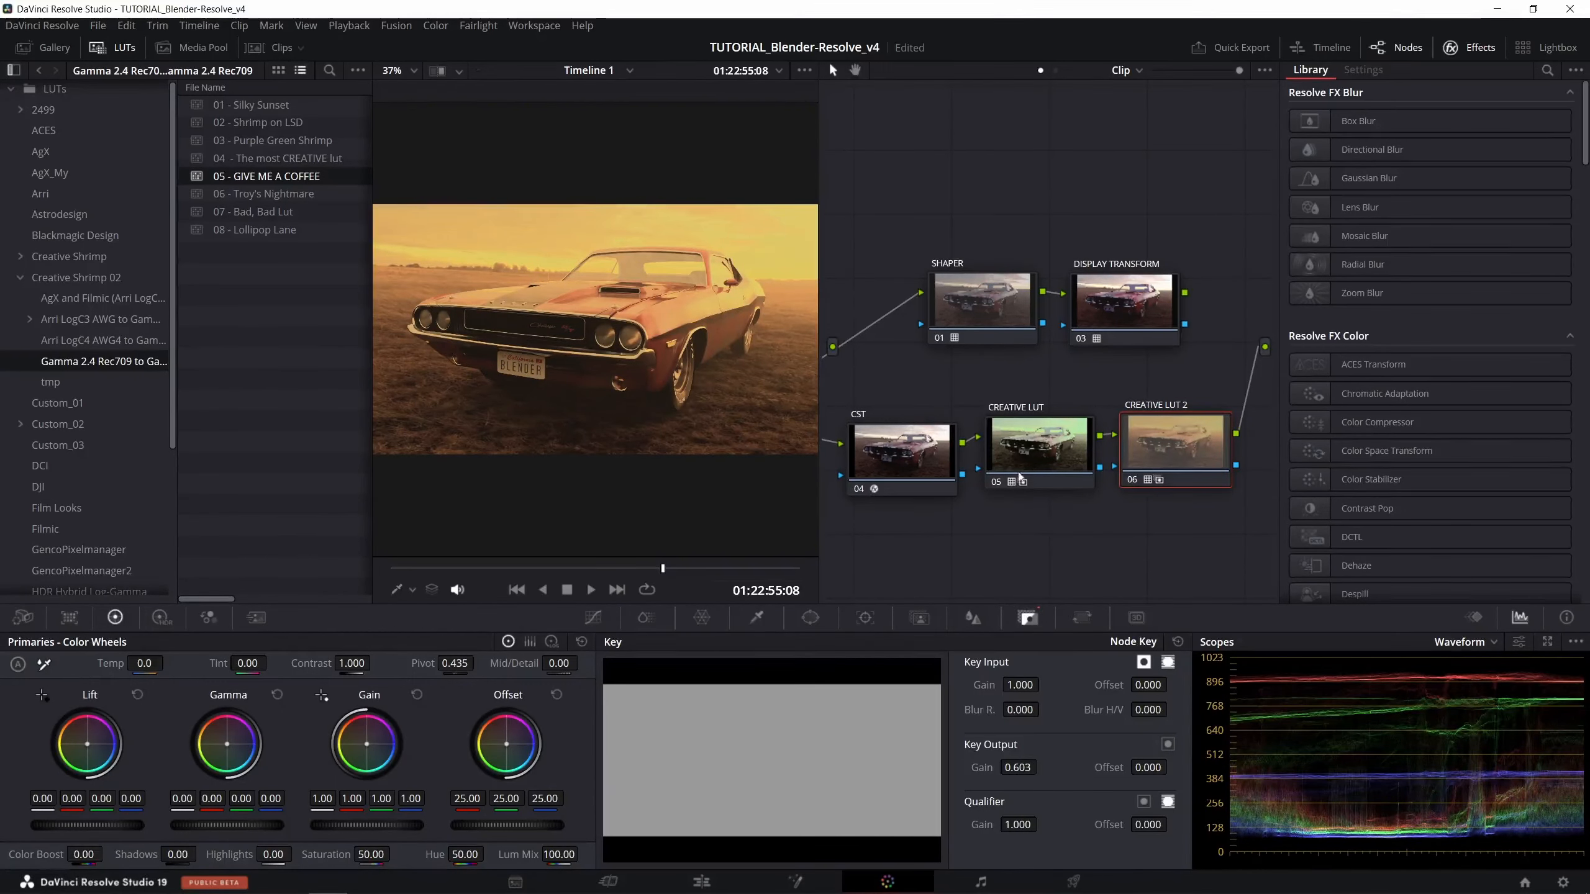
click(1027, 456)
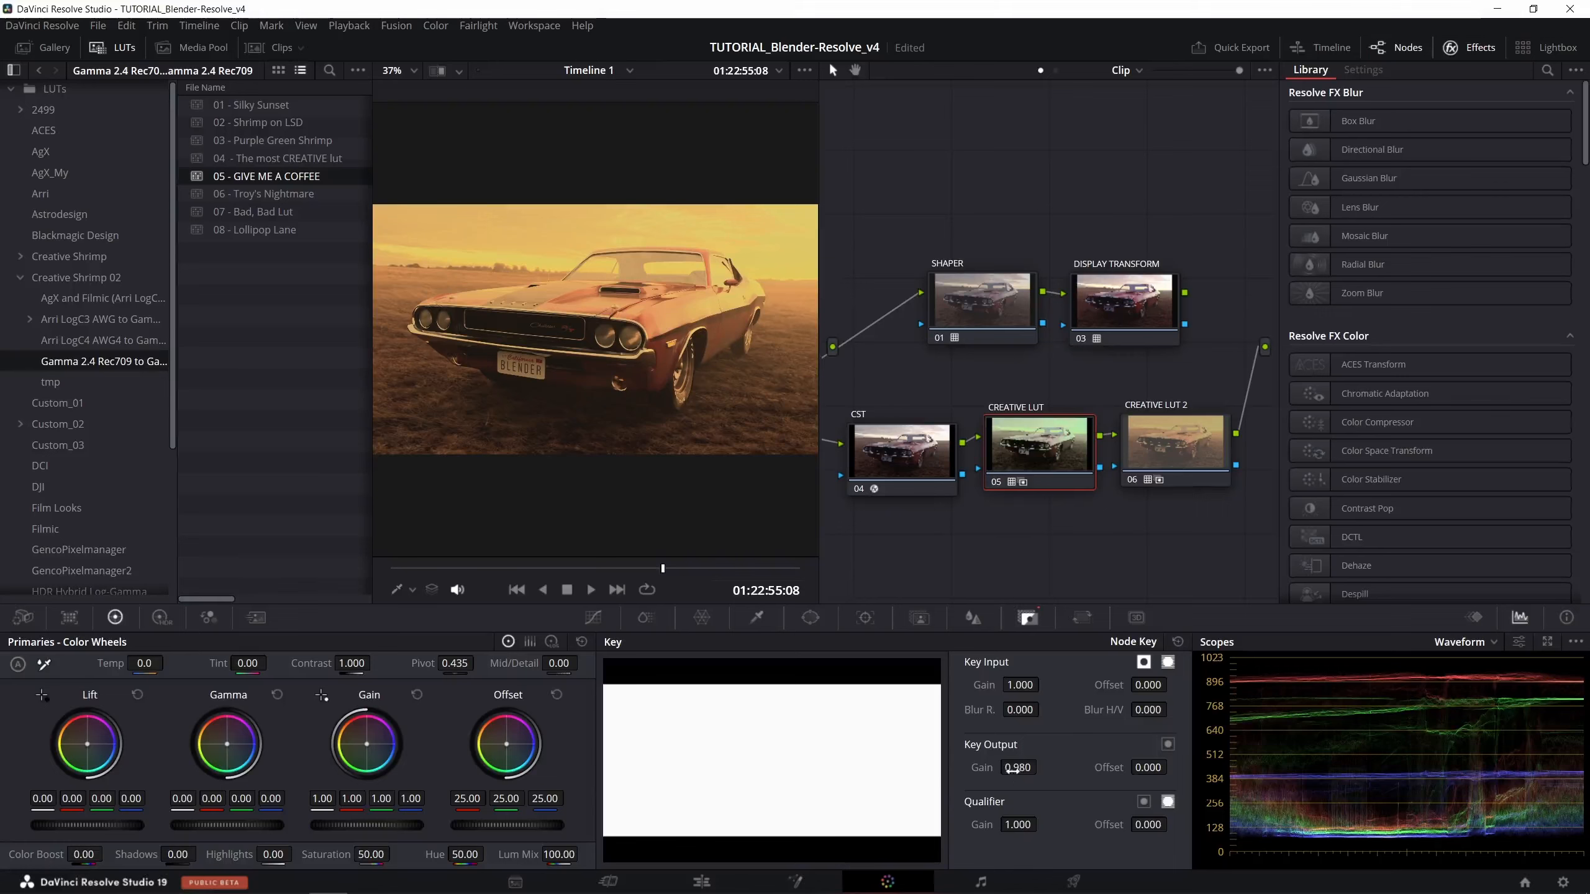
mouse_move(1019, 769)
mouse_down()
mouse_move(958, 768)
mouse_move(1071, 768)
mouse_move(1002, 764)
mouse_up()
click(1203, 445)
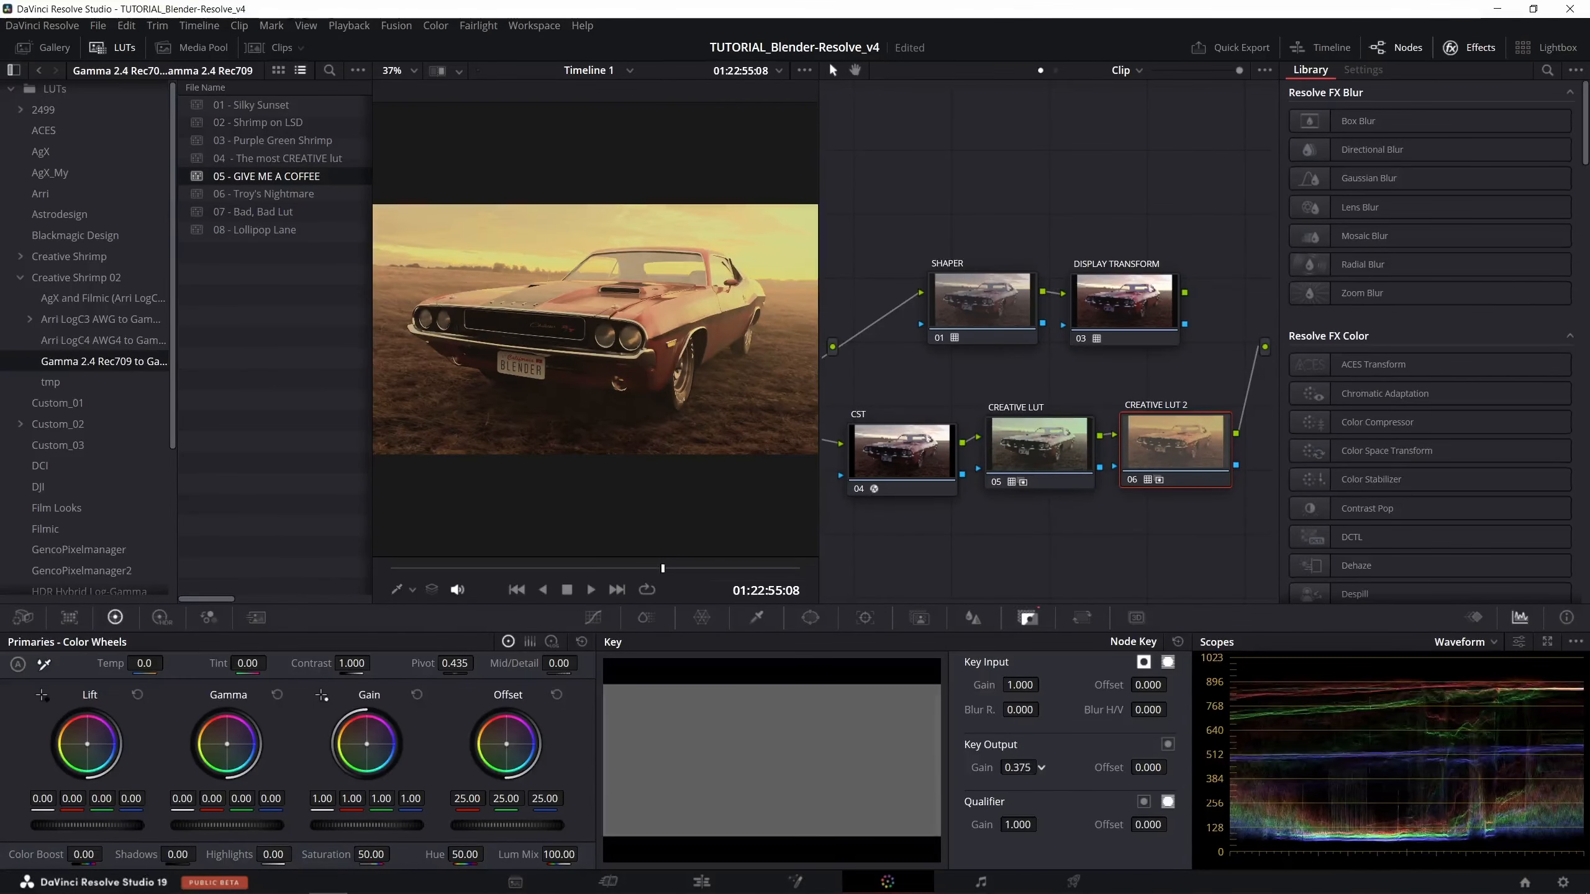
- Toggle the CREATIVE LUT 2 node off and on to compare the image, and inspect the CREATIVE LUT node's key settings
key(ctrl+d)
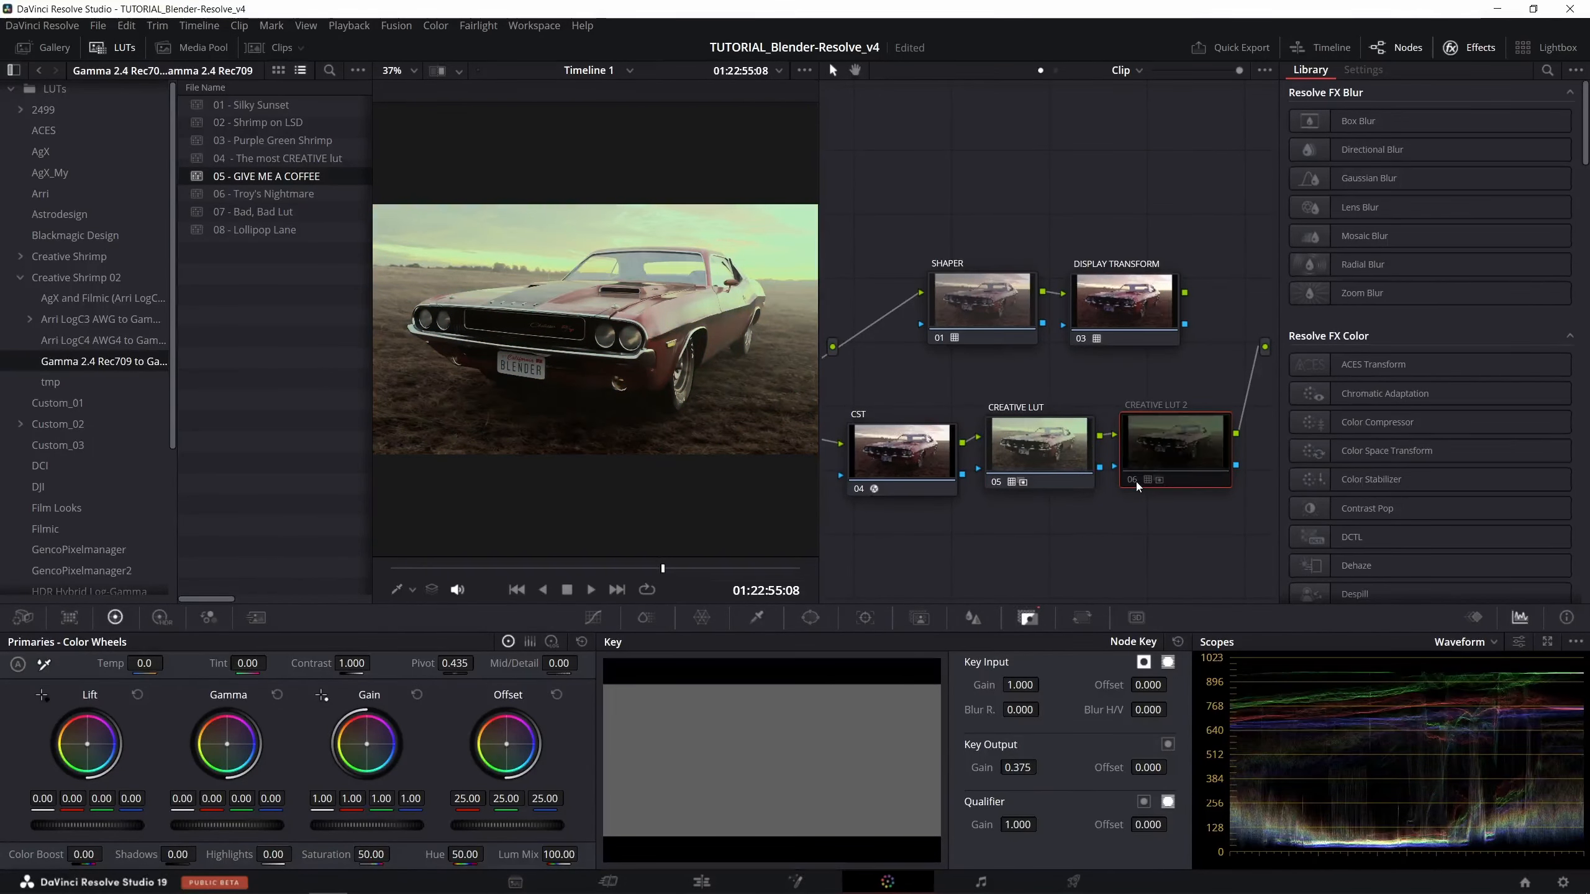
key(ctrl+d)
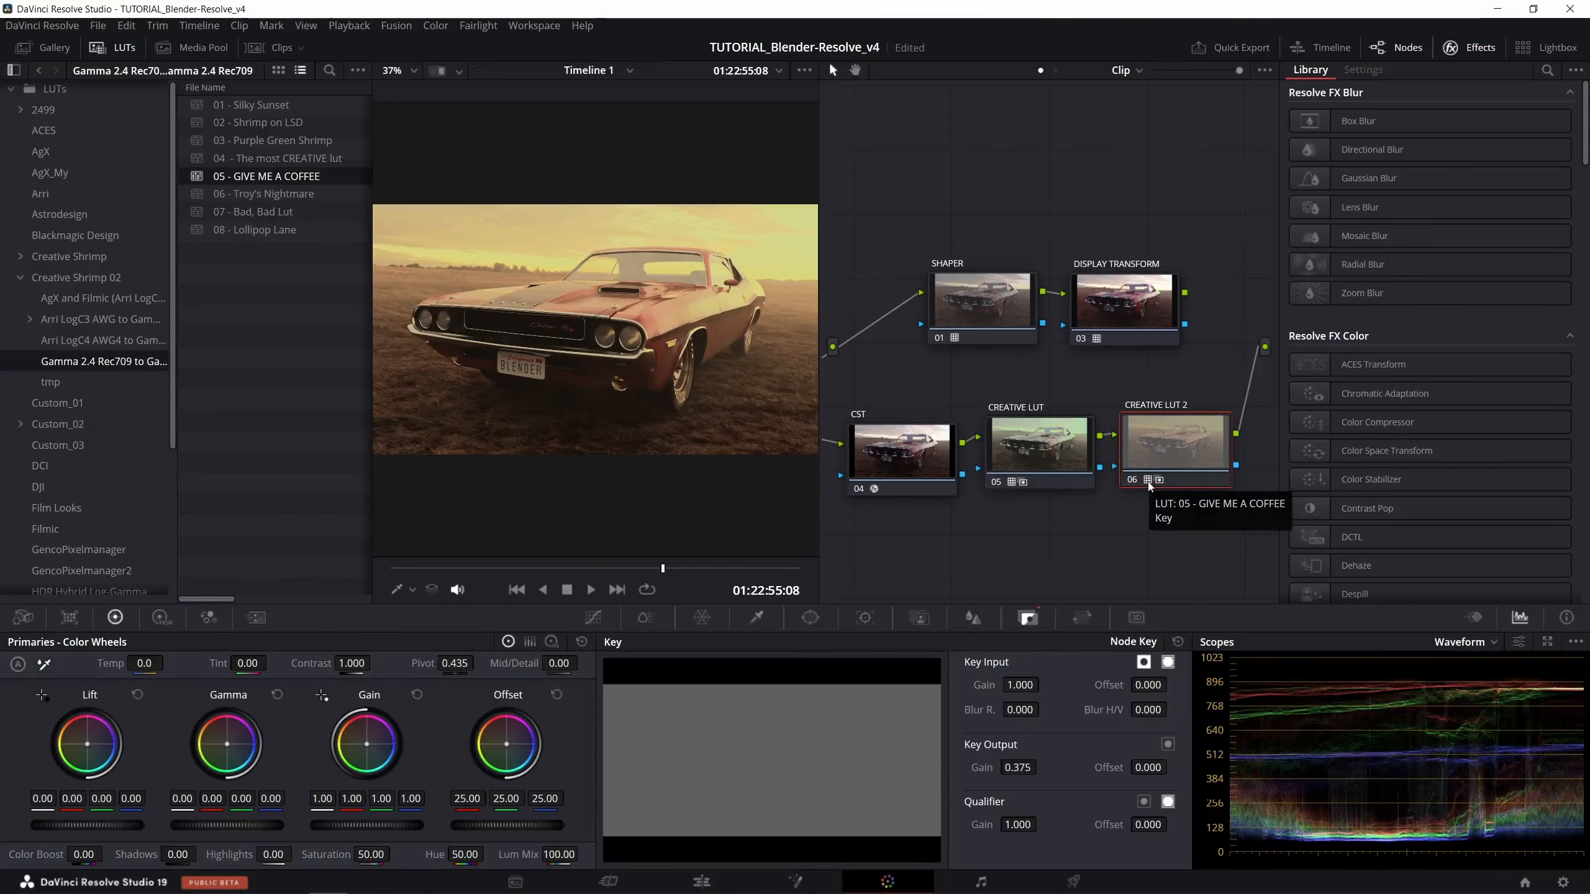
click(1049, 483)
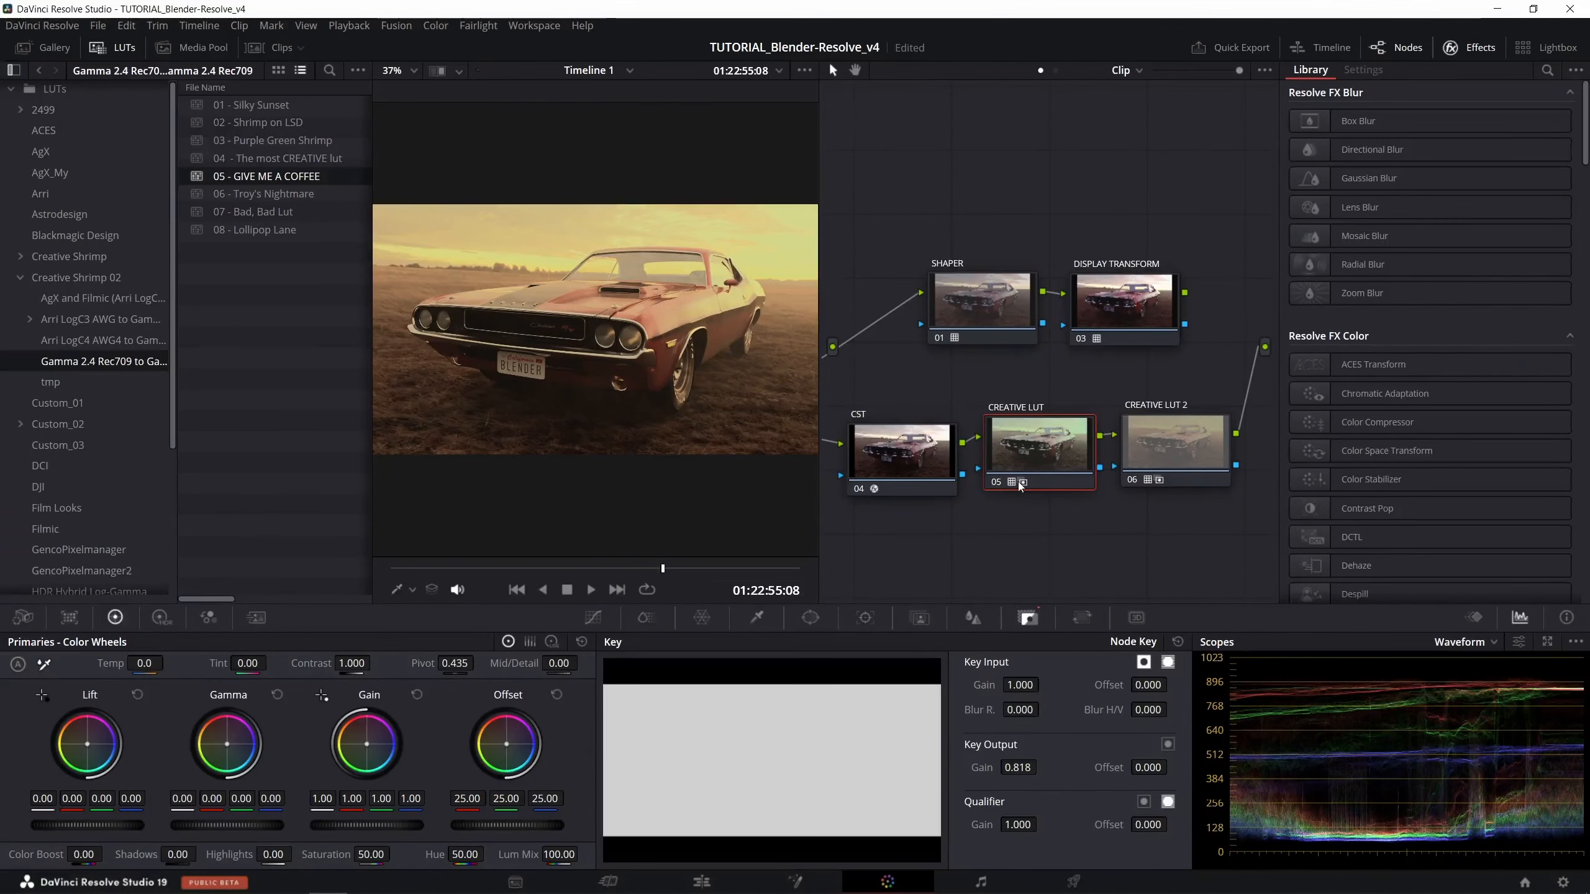
- Review CST node 04's color space settings and the available output gamma options
click(931, 445)
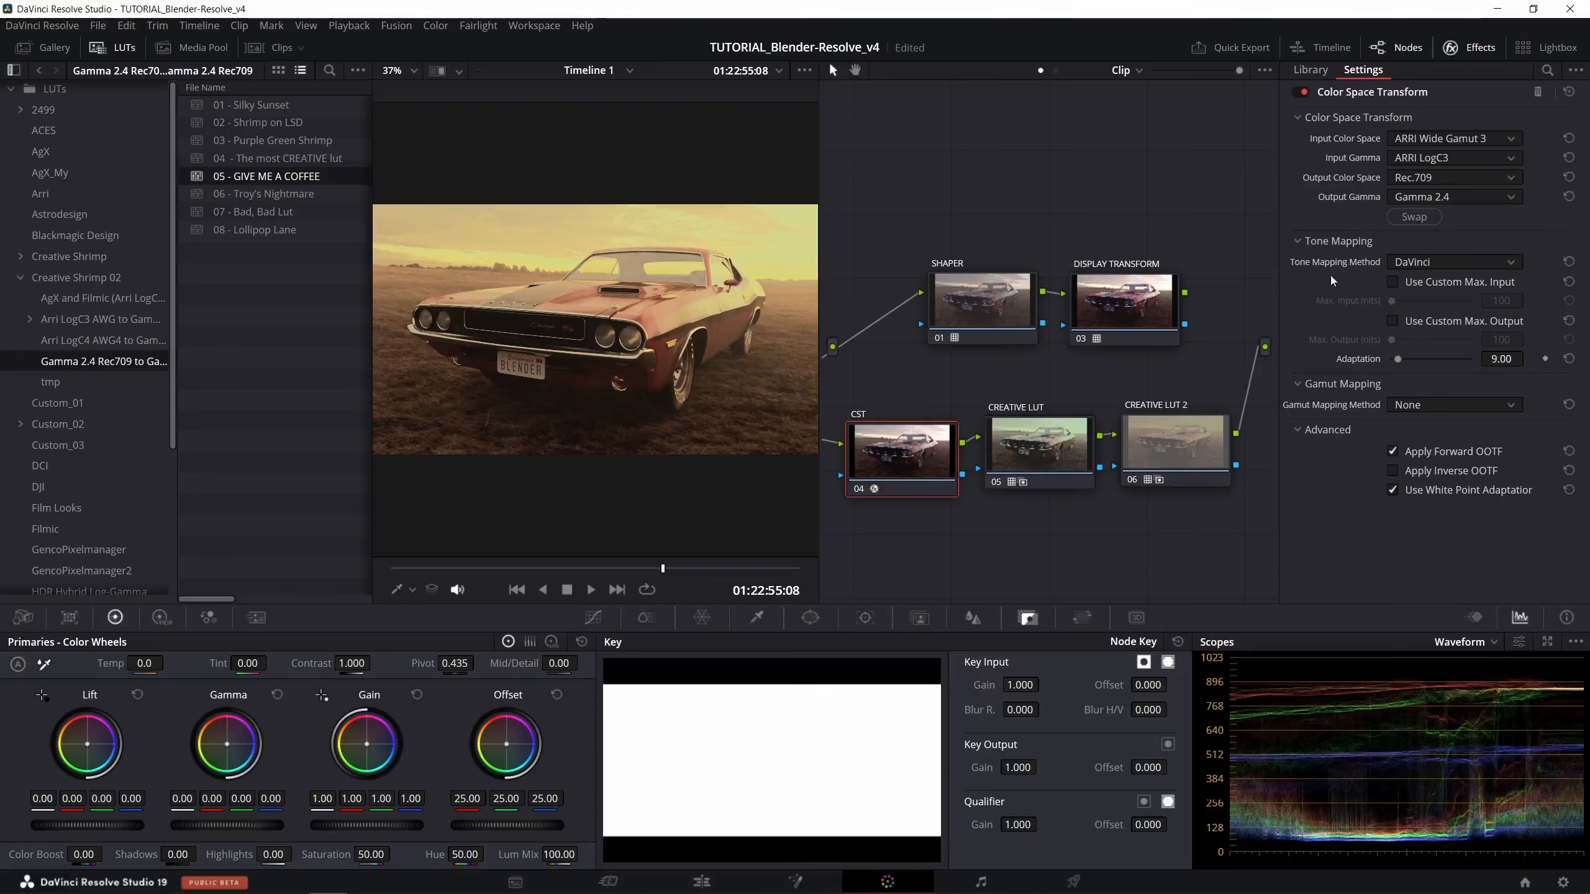
click(1429, 198)
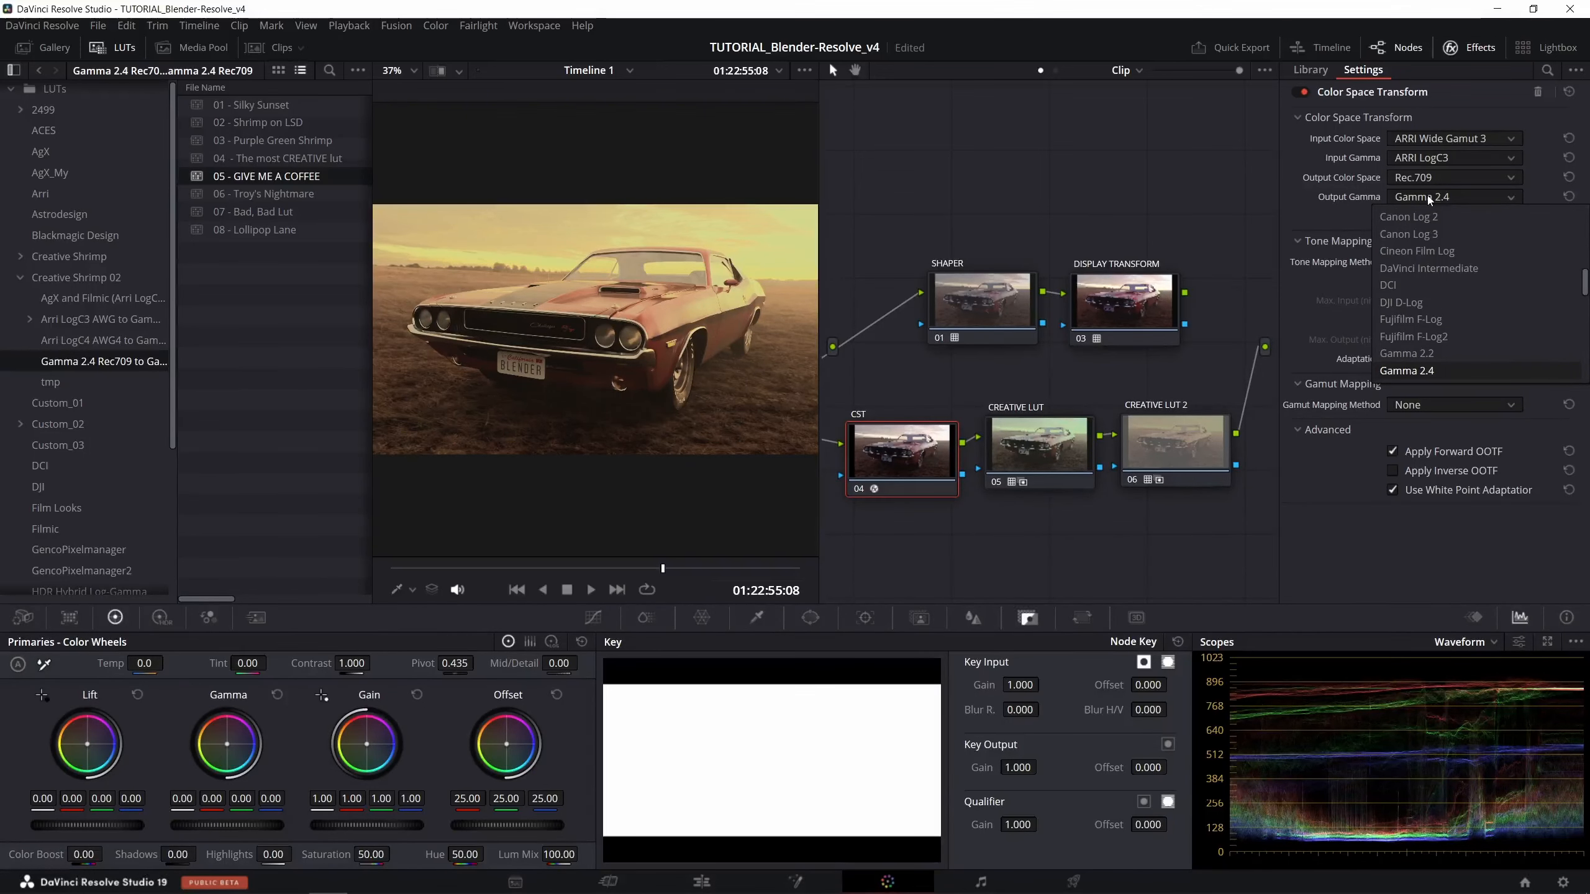
click(1430, 198)
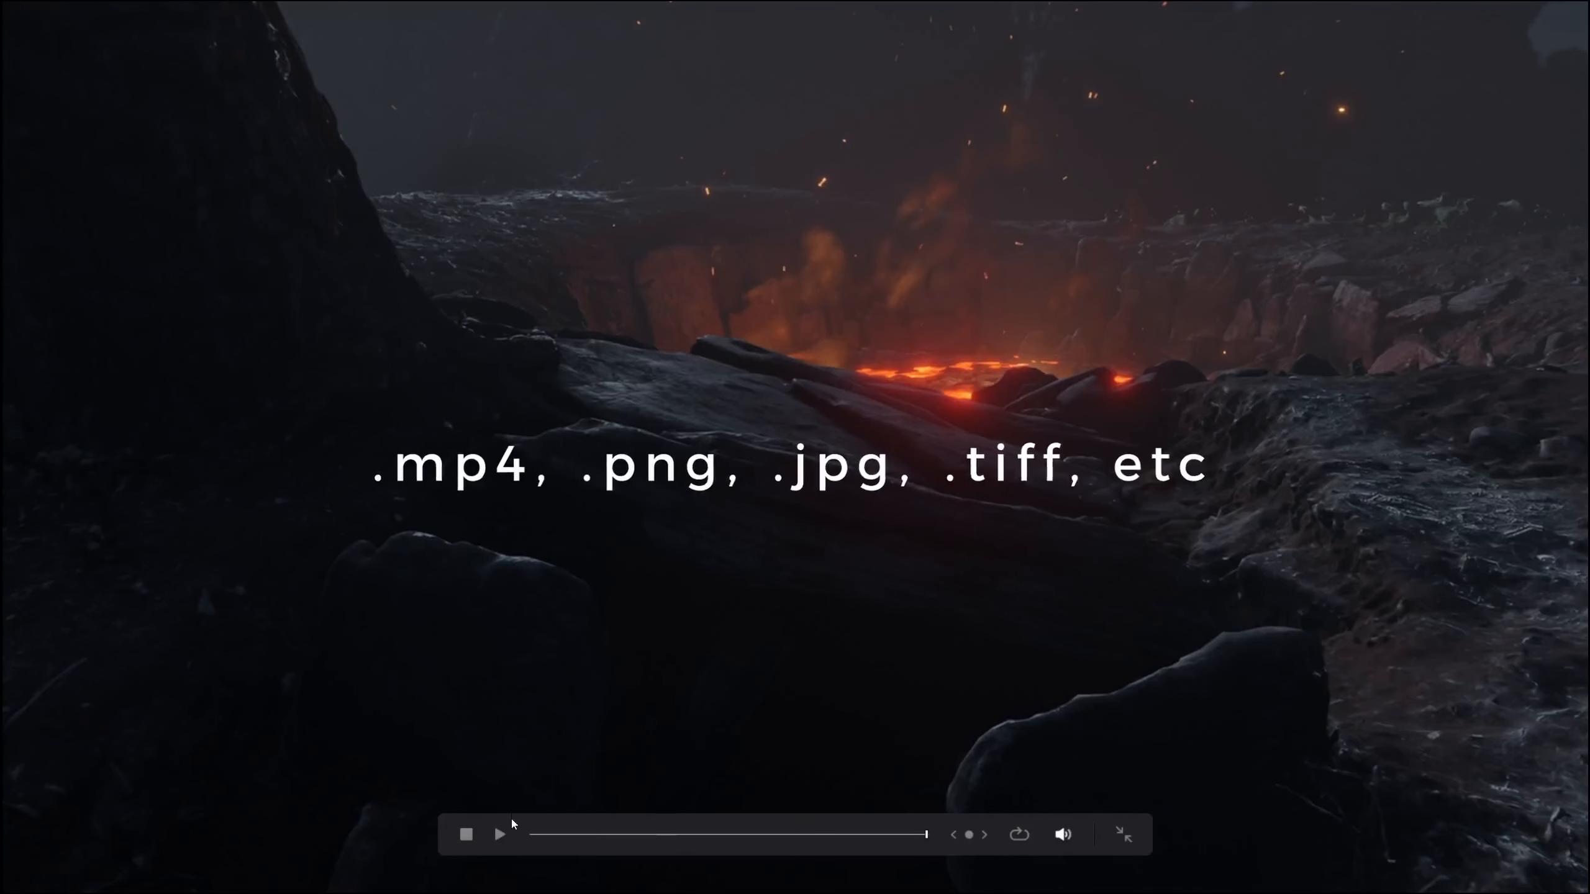
- Play the fore_pit_half_res_01.mp4 clip, park the playhead at 01:24:07:16, and open the clip for color grading
click(501, 832)
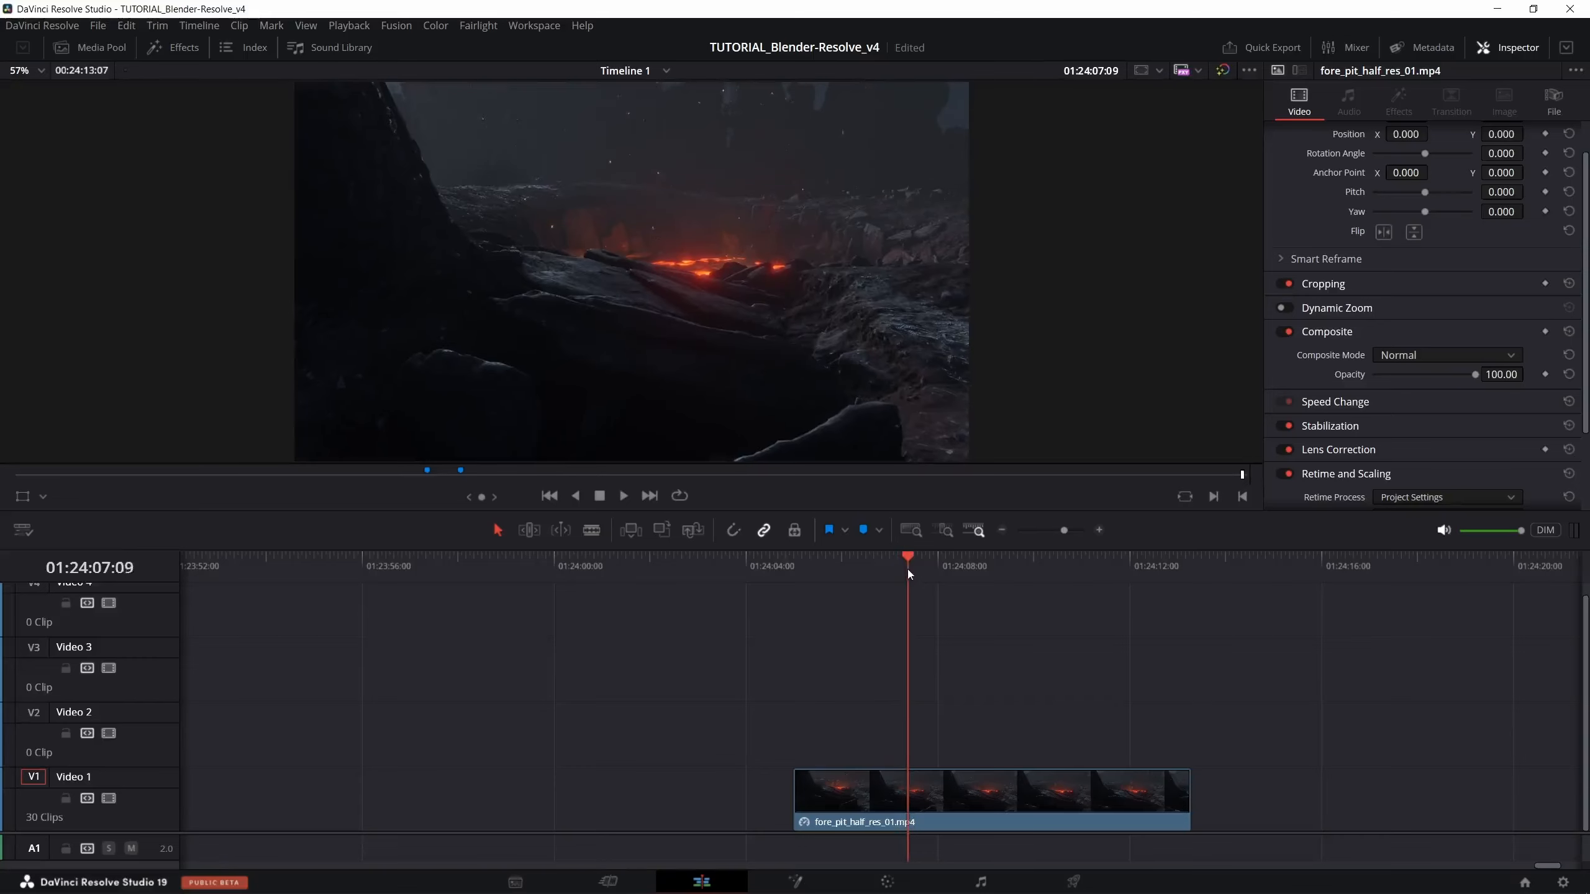
drag(907, 569, 922, 567)
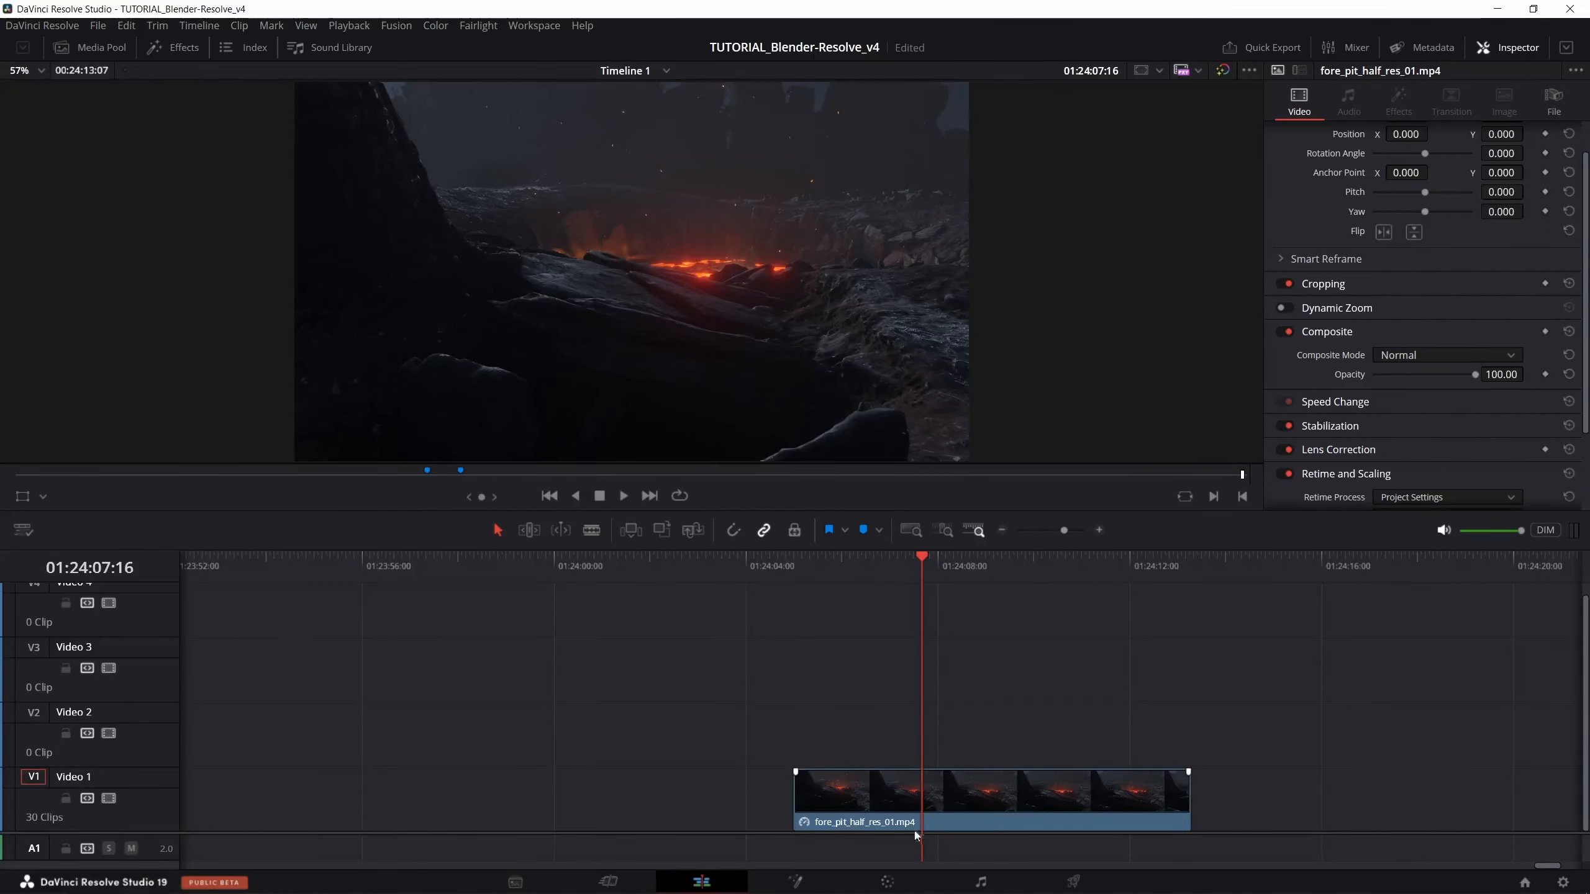
click(933, 818)
click(889, 882)
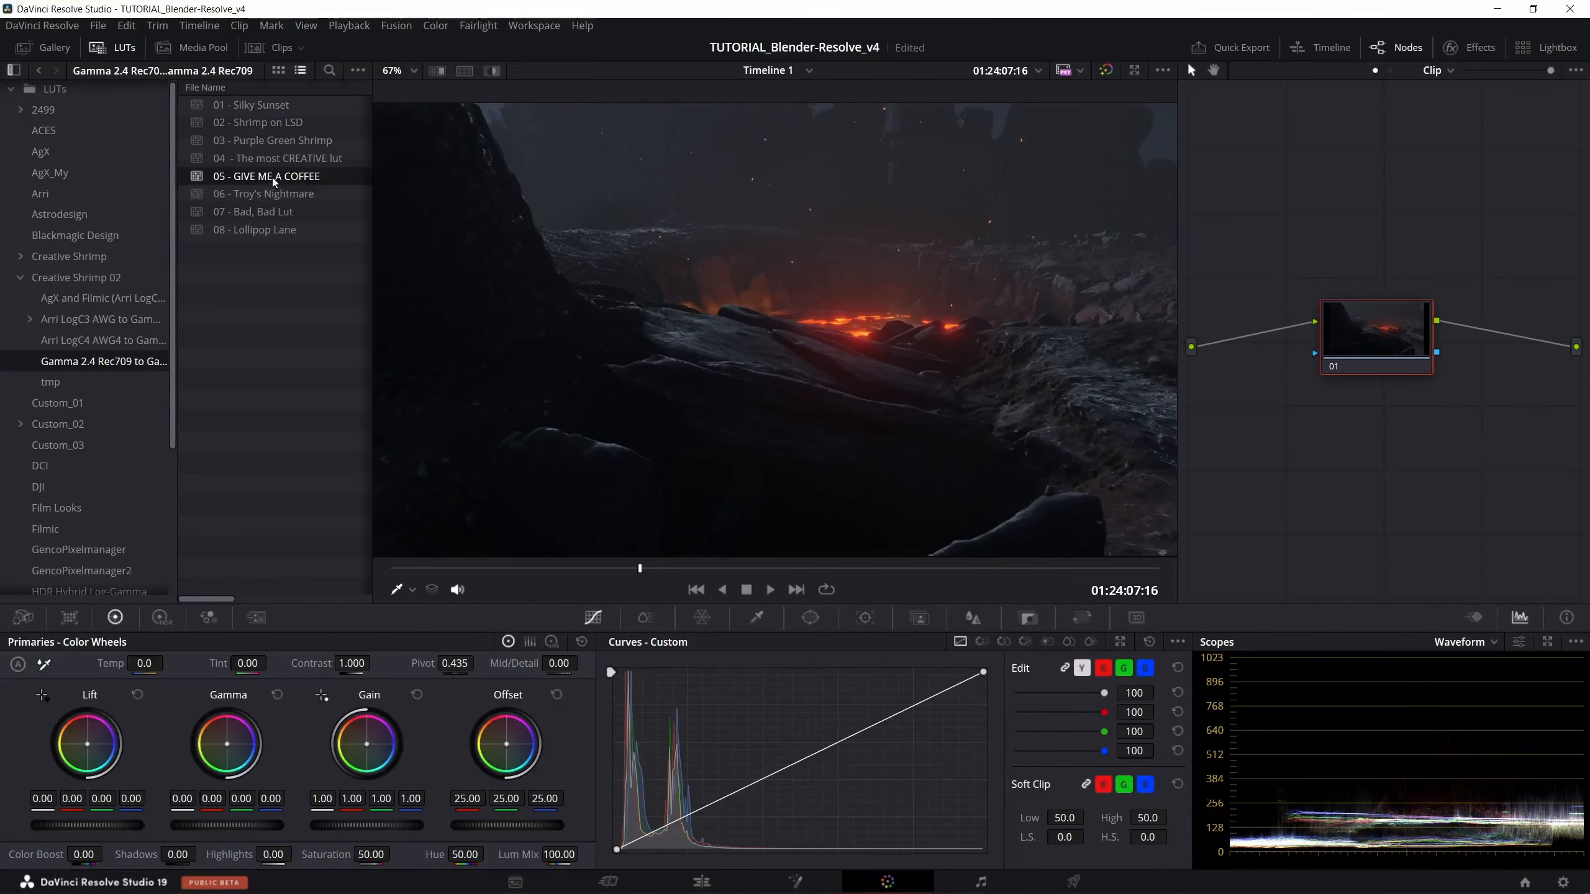
- Apply the 05 - GIVE ME A COFFEE LUT directly to the lava clip's node 01 and play the clip briefly
drag(289, 177, 1354, 342)
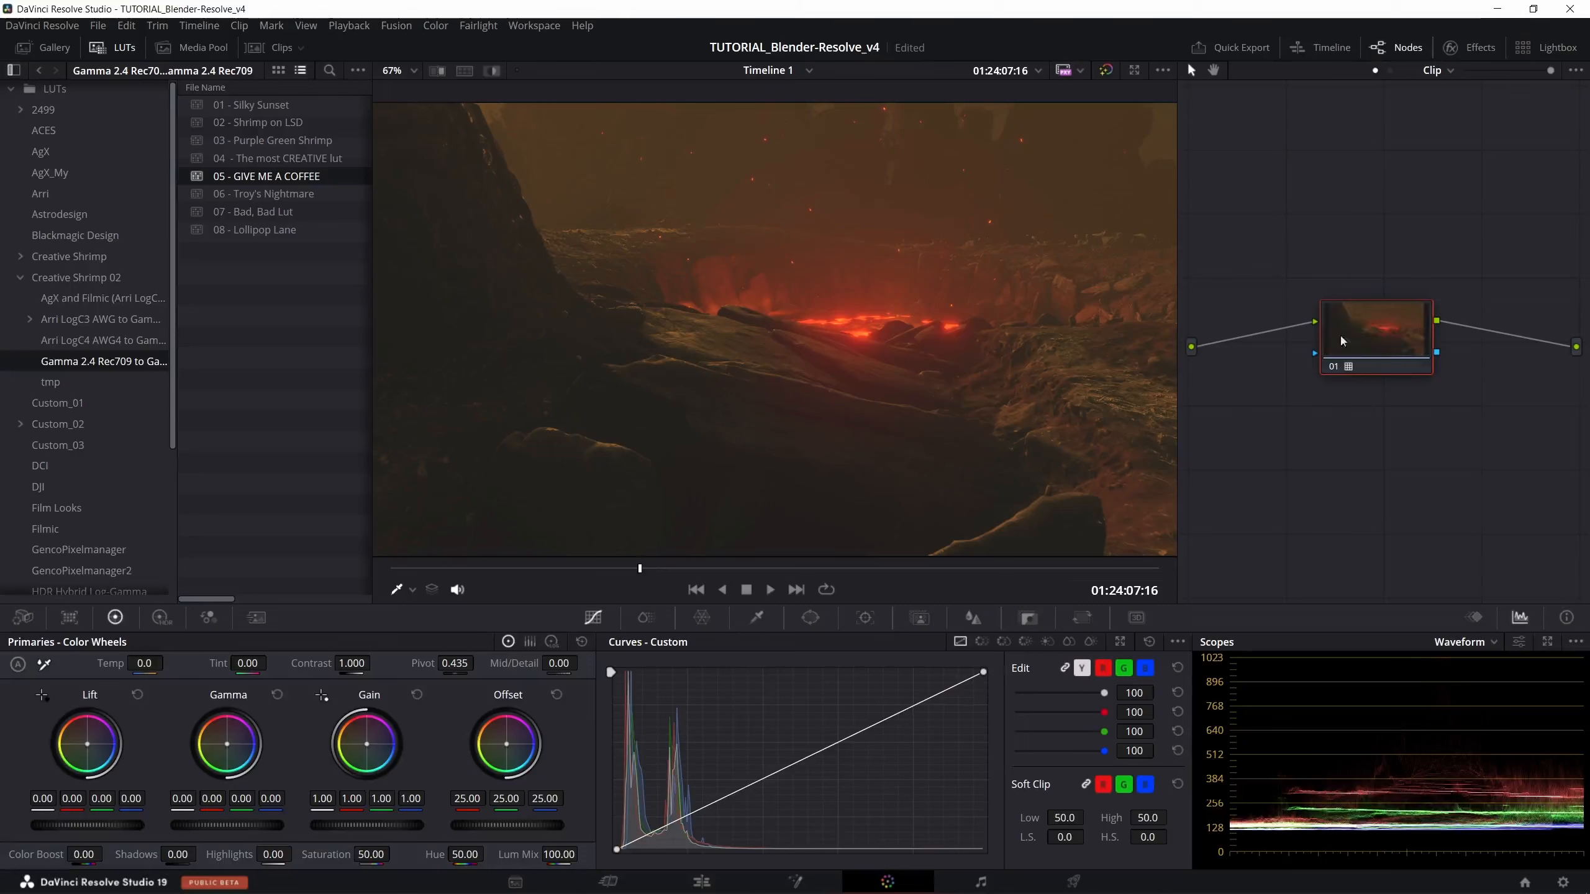
click(770, 589)
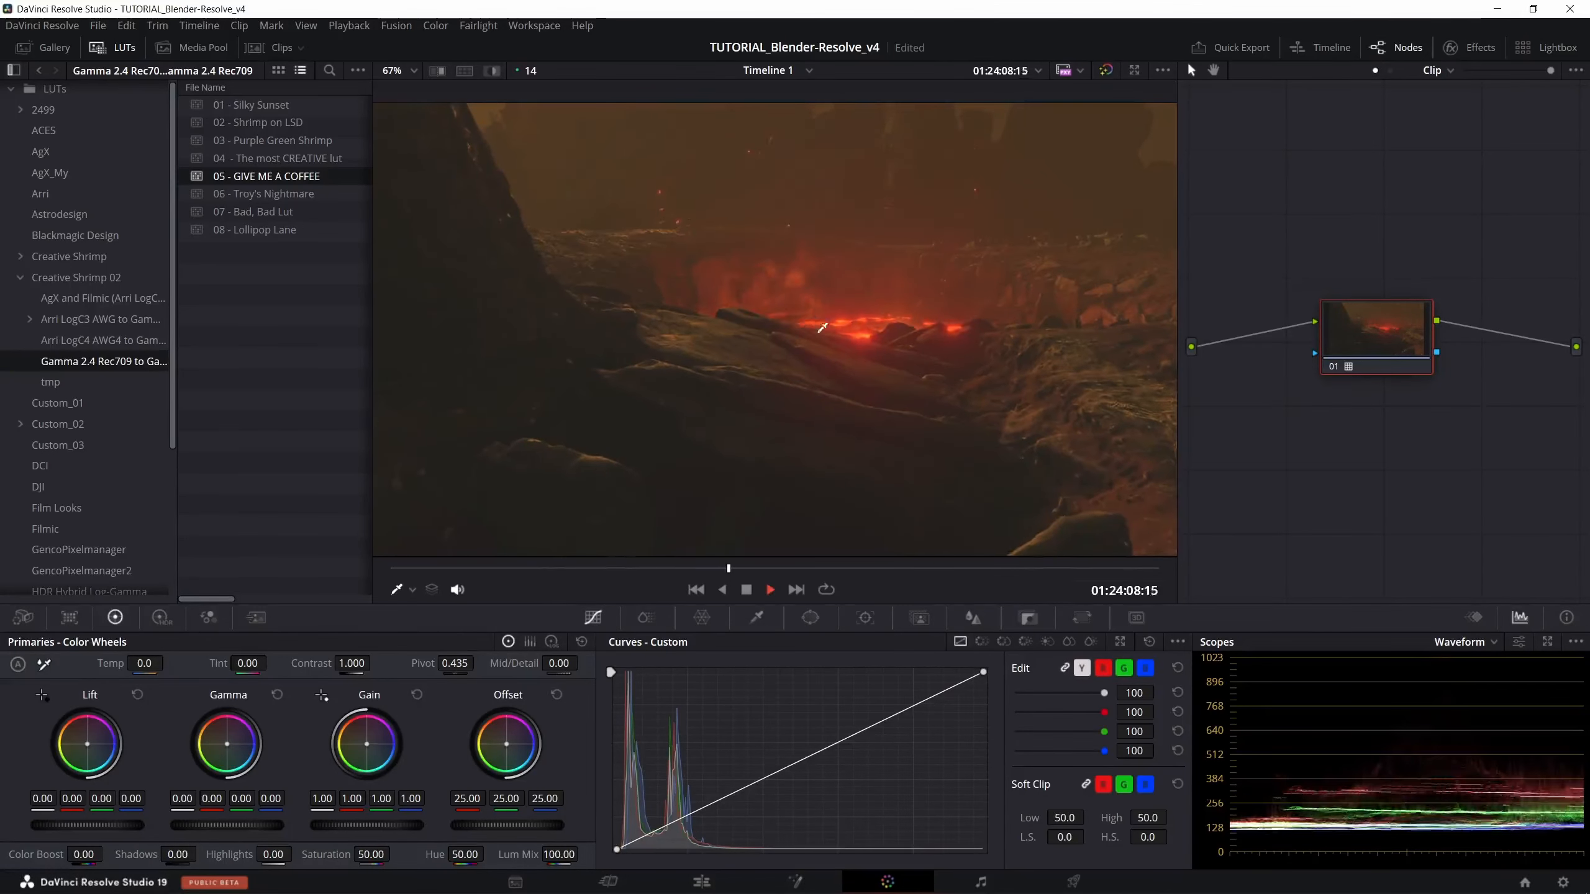
click(770, 589)
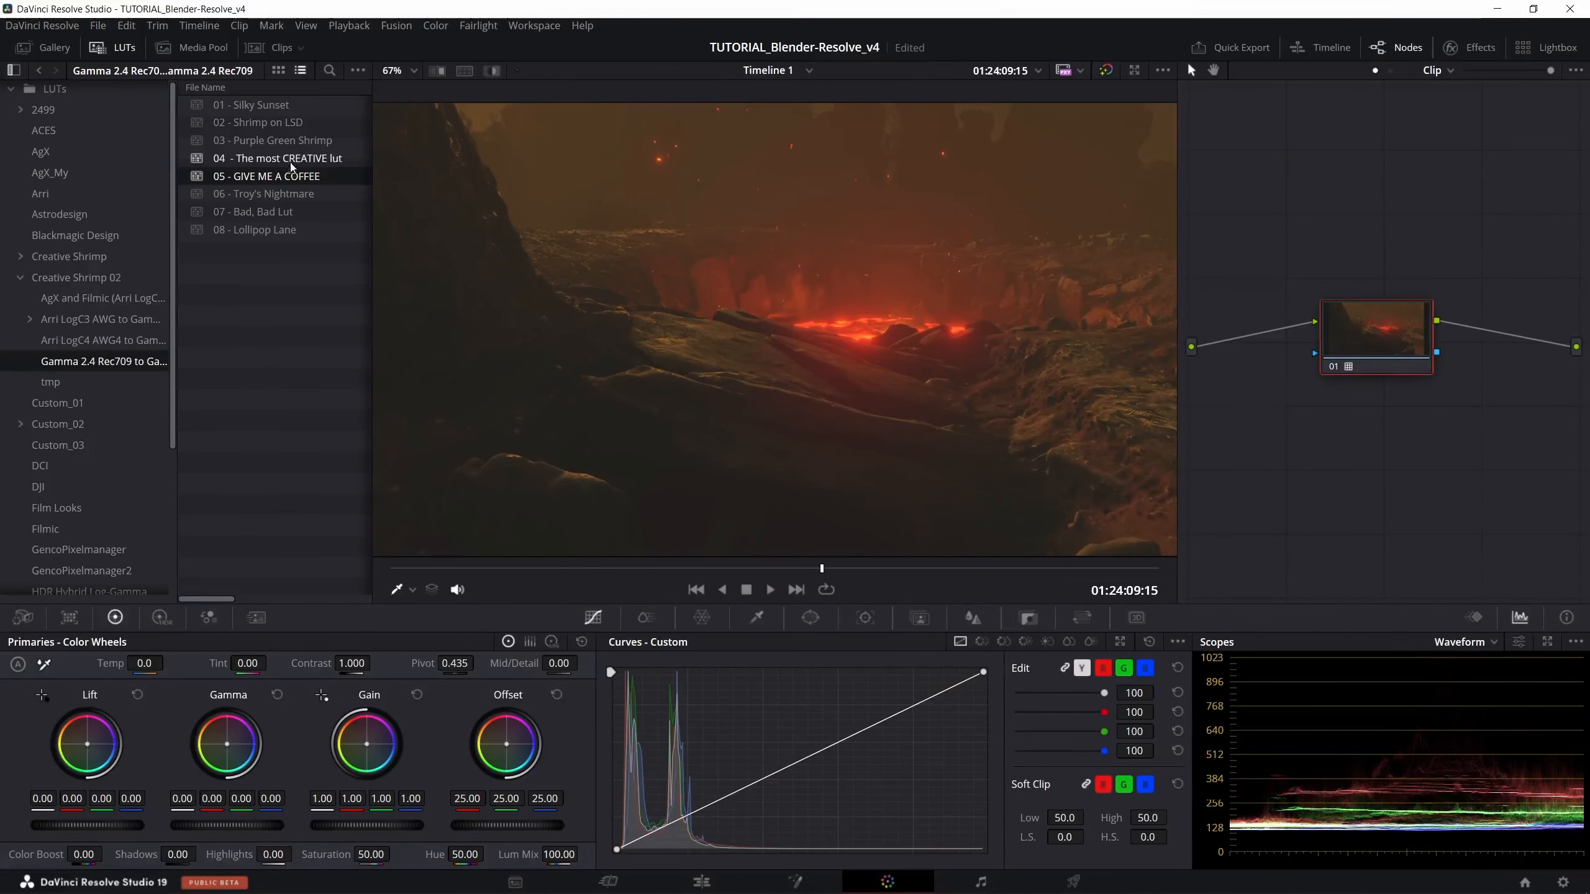
- Try the 04 - The most CREATIVE lut, 08 - Lollipop Lane and 01 - Silky Sunset LUTs on node 01, ending with 02 - Shrimp on LSD
drag(291, 164, 1343, 327)
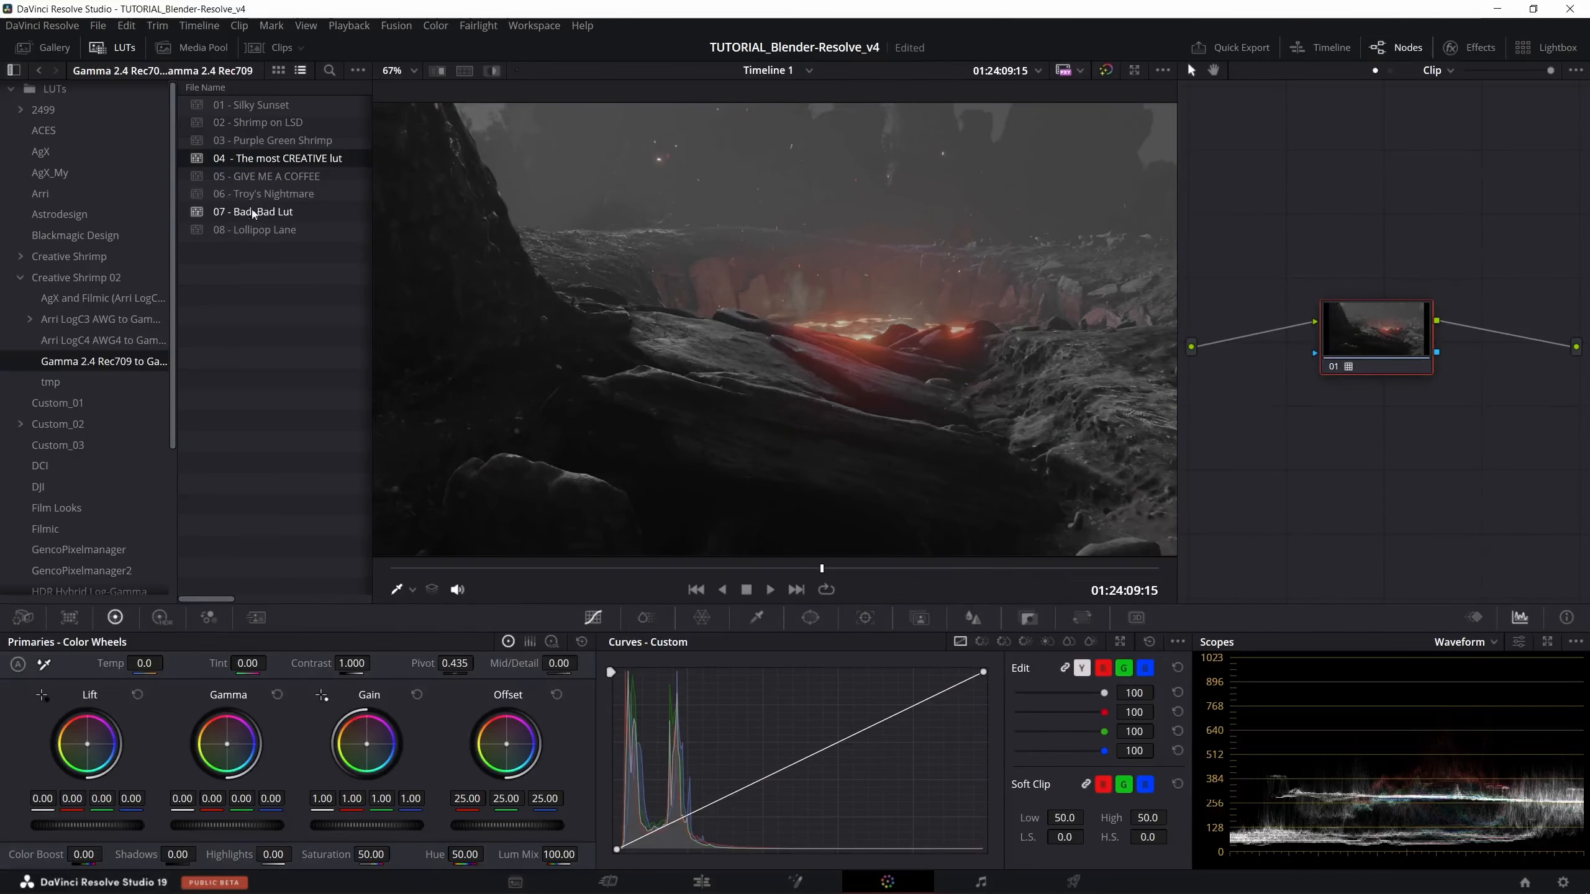
drag(254, 230, 1343, 316)
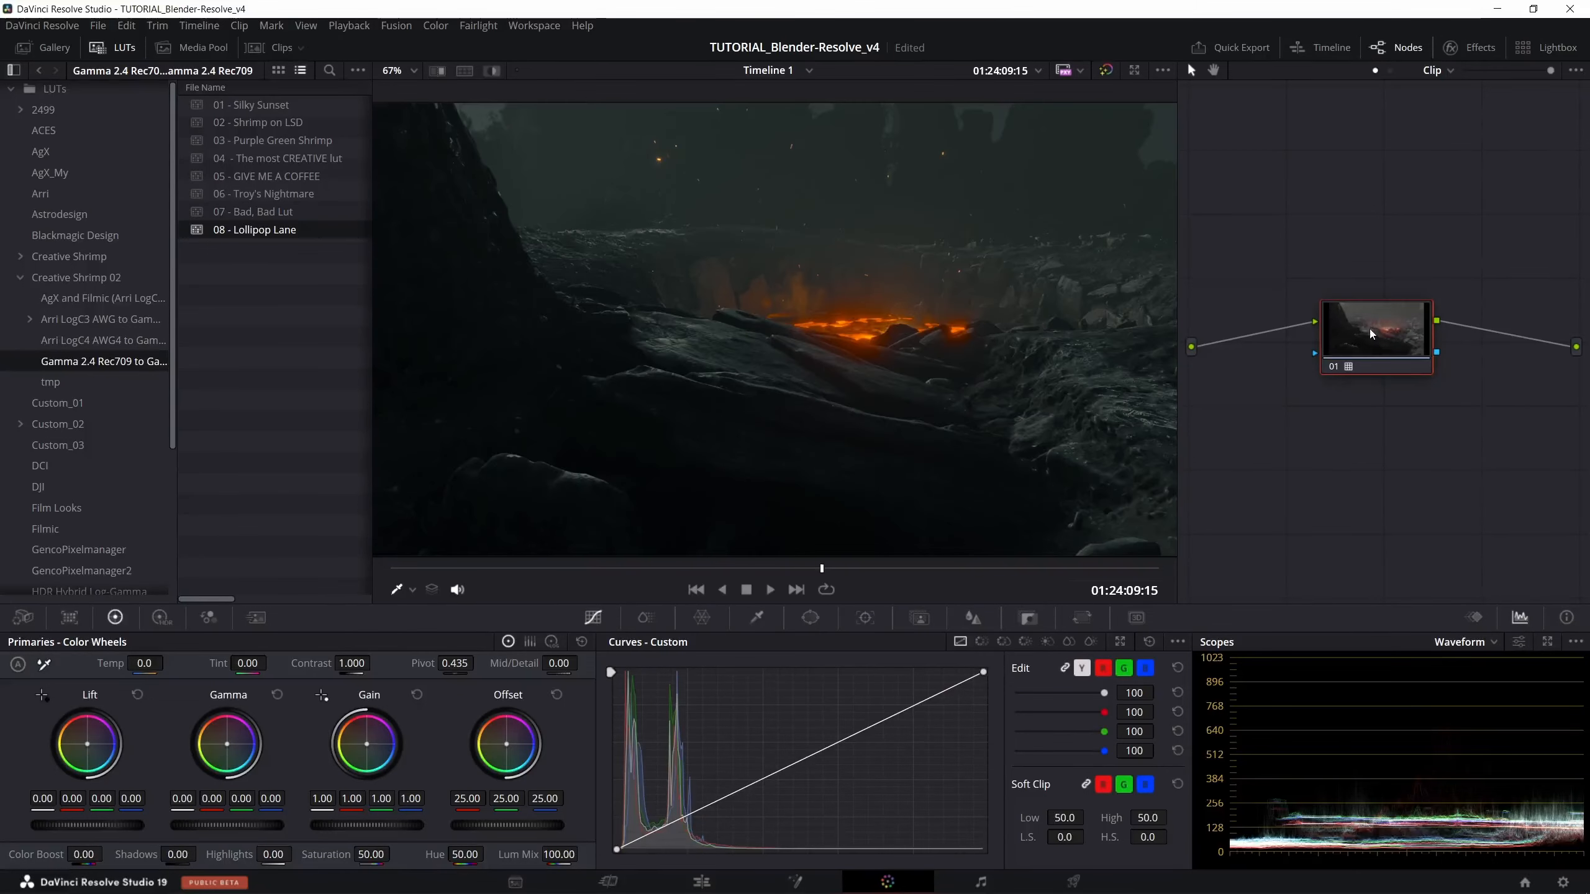
drag(255, 105, 1342, 331)
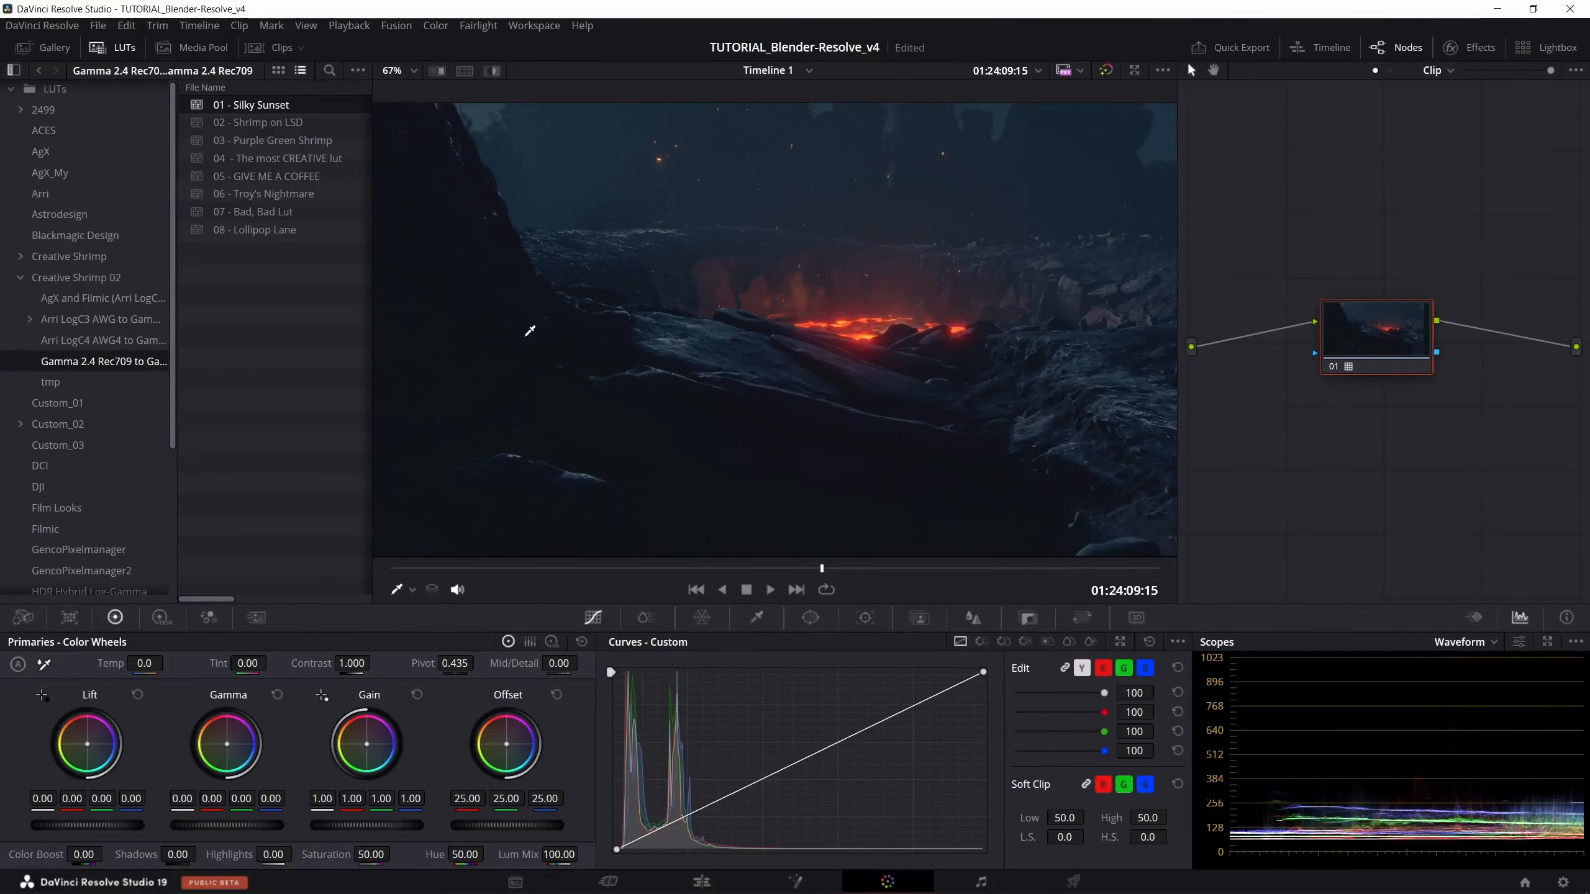
drag(295, 126, 1343, 332)
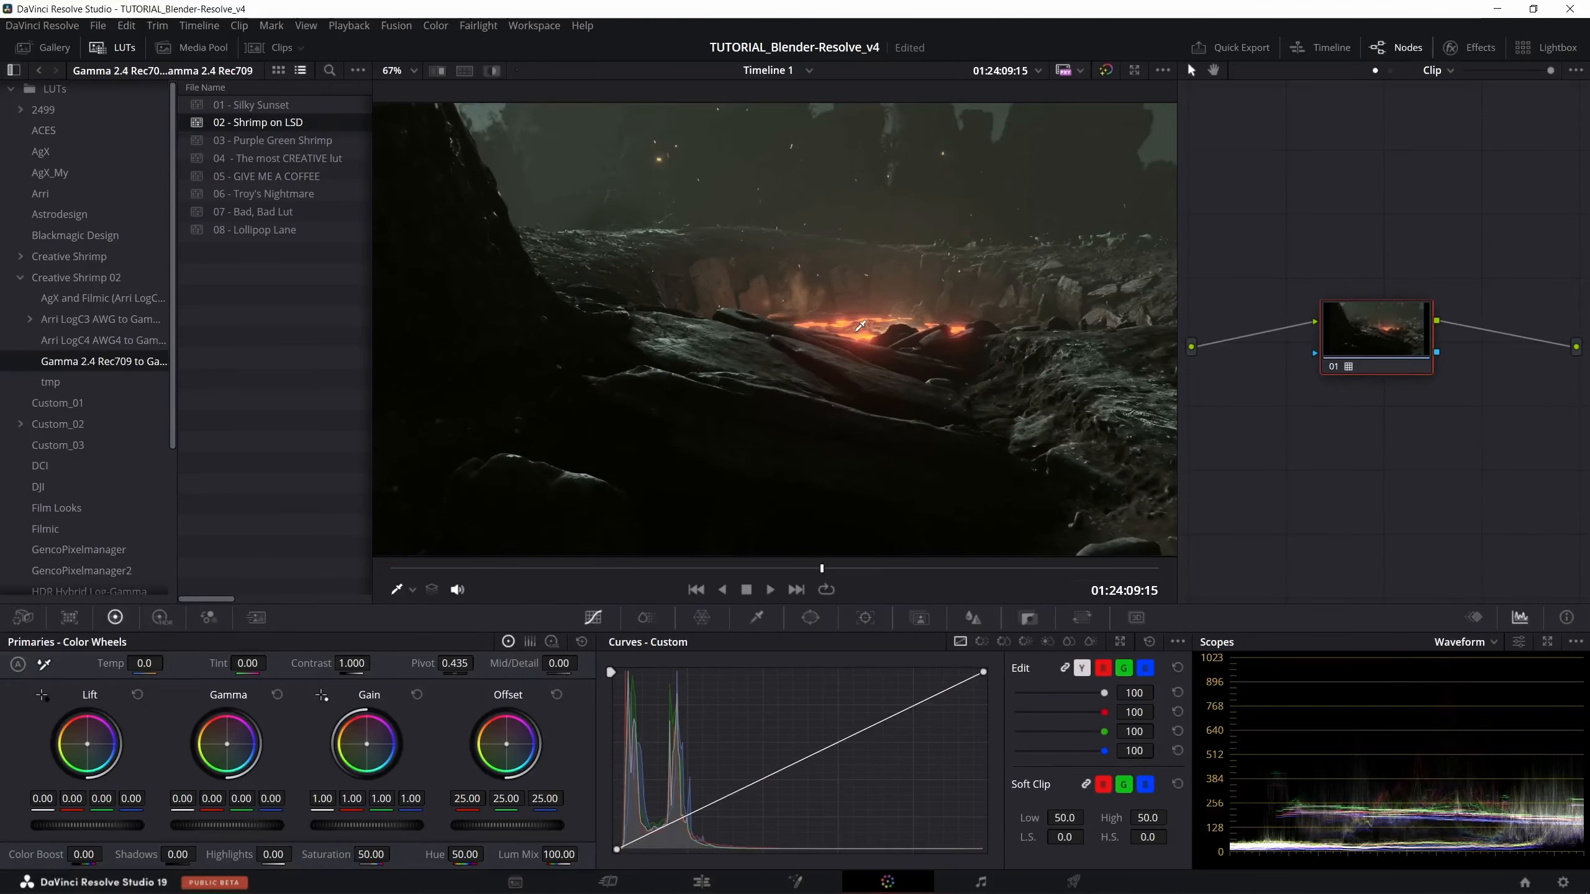
- Preview the 03 - Purple Green Shrimp LUT on node 01 during playback, and replace it with 06 - Troy's Nightmare
drag(276, 141, 1368, 326)
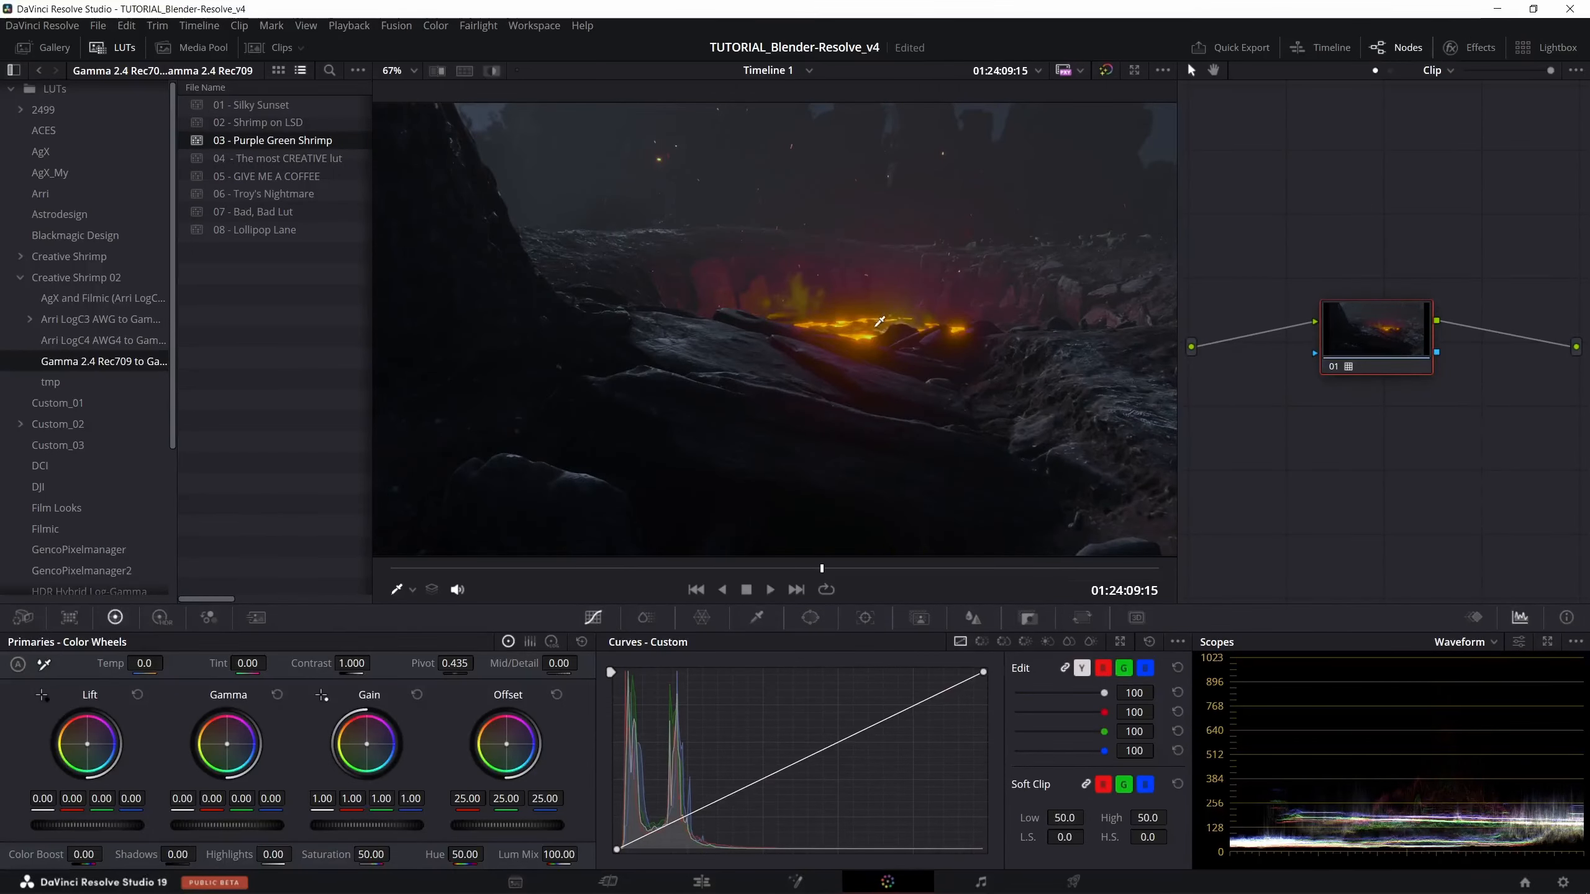
key(space)
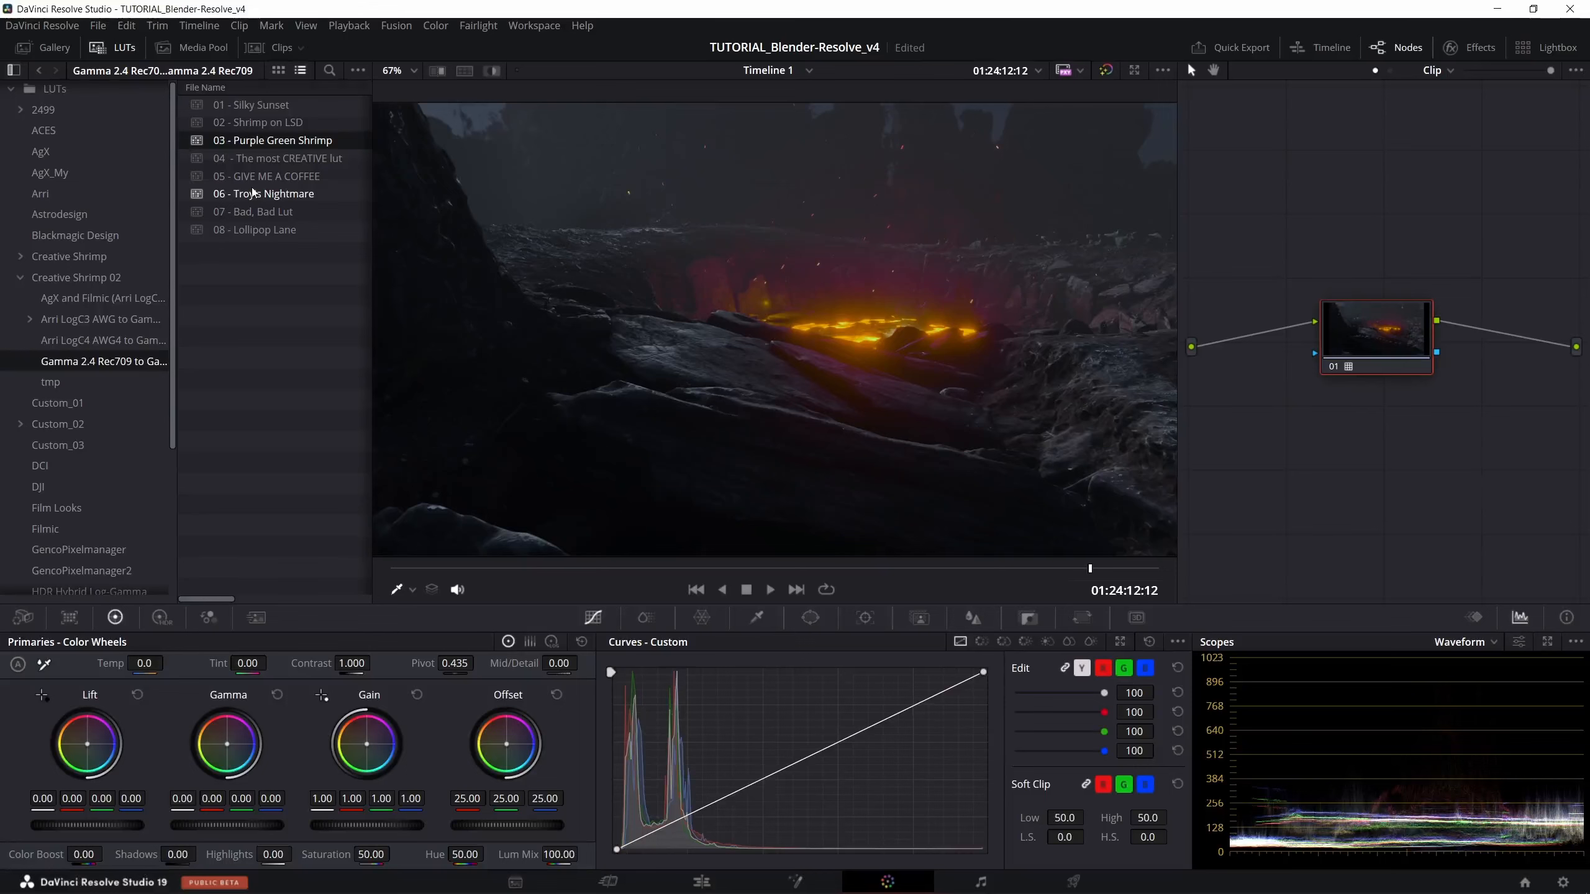
drag(253, 194, 1368, 333)
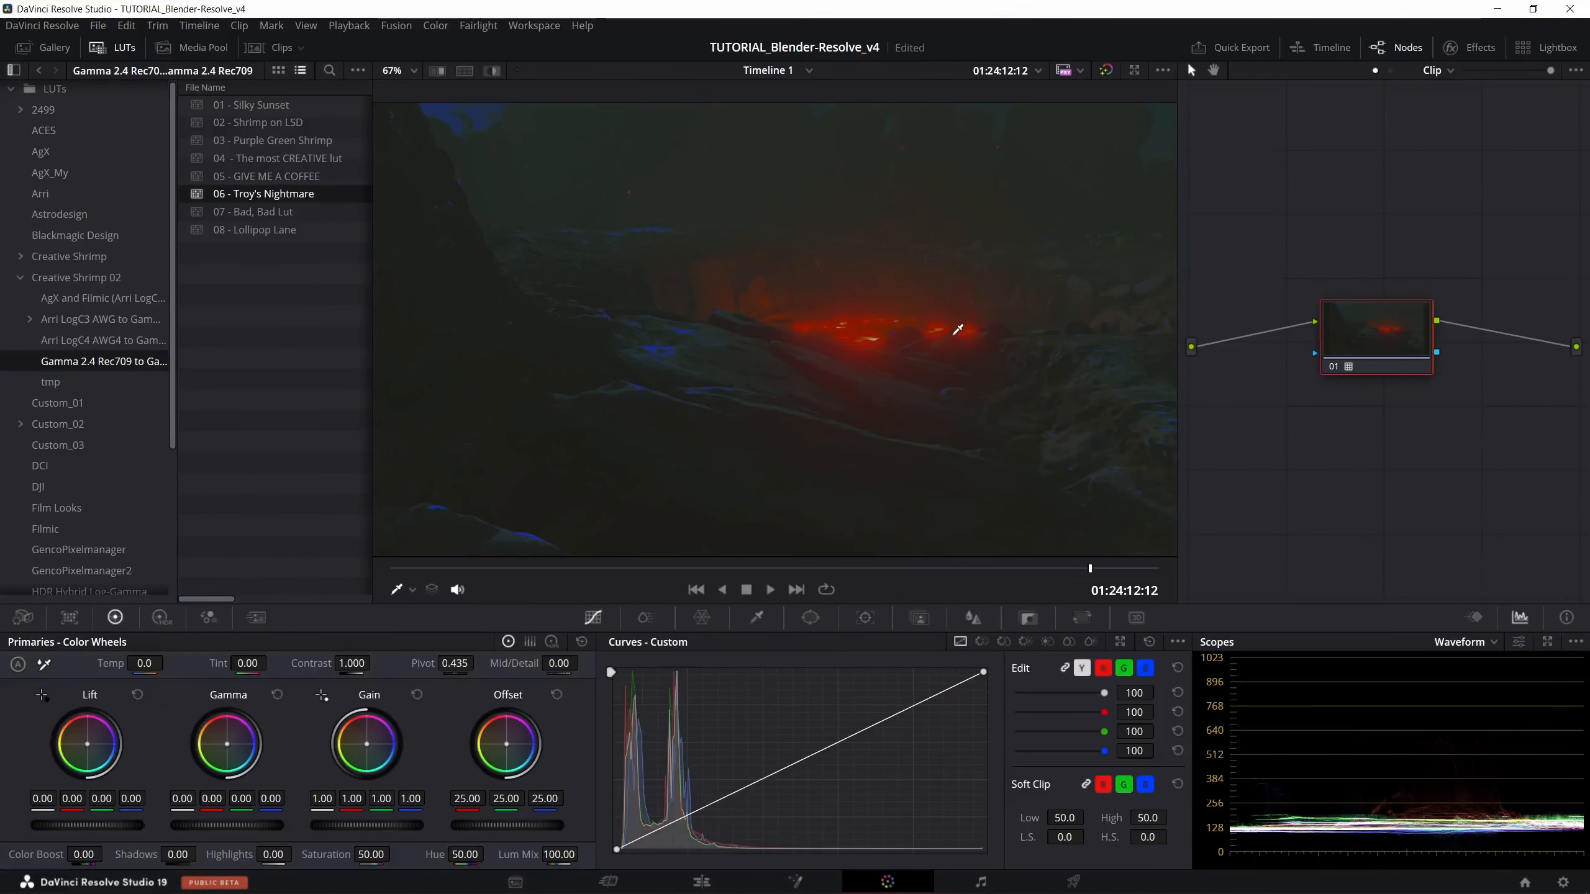
- Rewind the lava clip to its start, play it through twice in full-screen view, and leave full screen
click(710, 568)
drag(710, 566, 426, 554)
key(ctrl+f)
key(space)
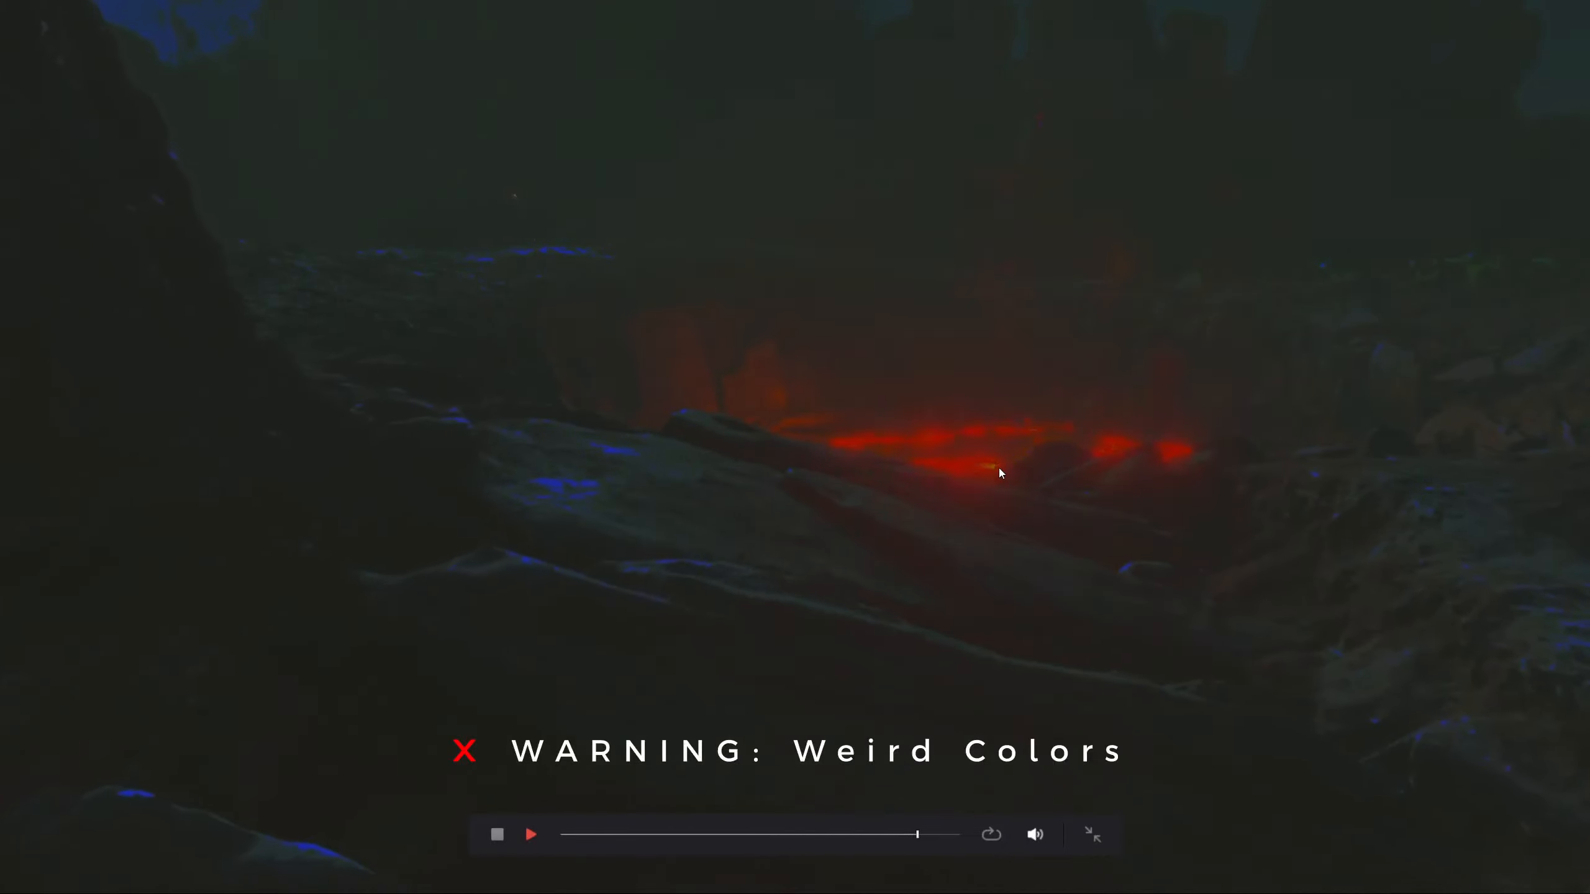
drag(934, 836, 559, 839)
key(space)
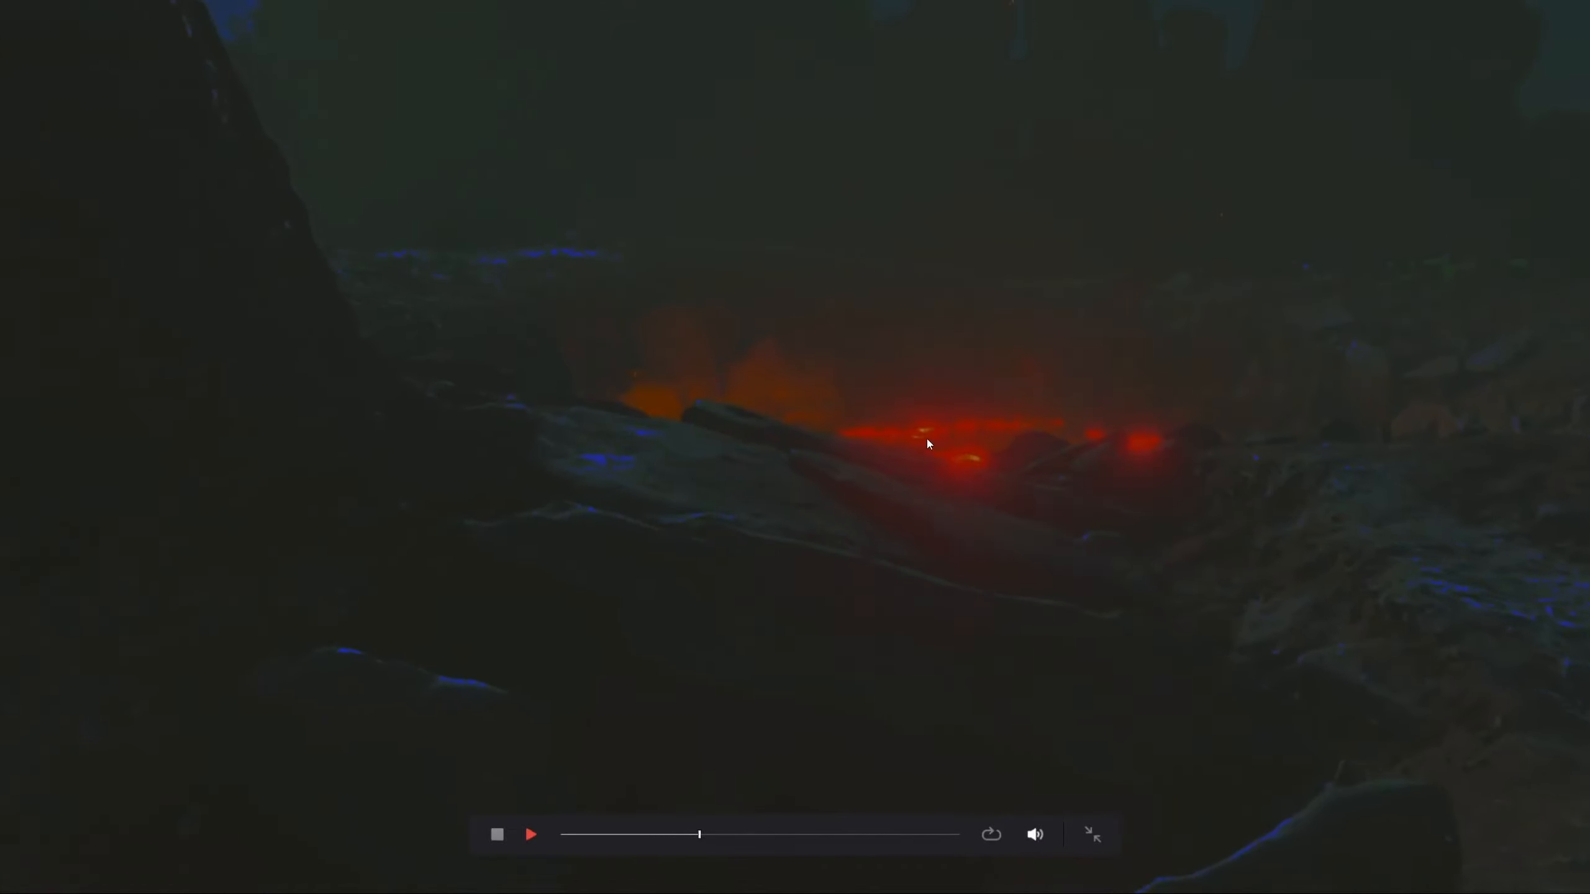
key(space)
click(1093, 839)
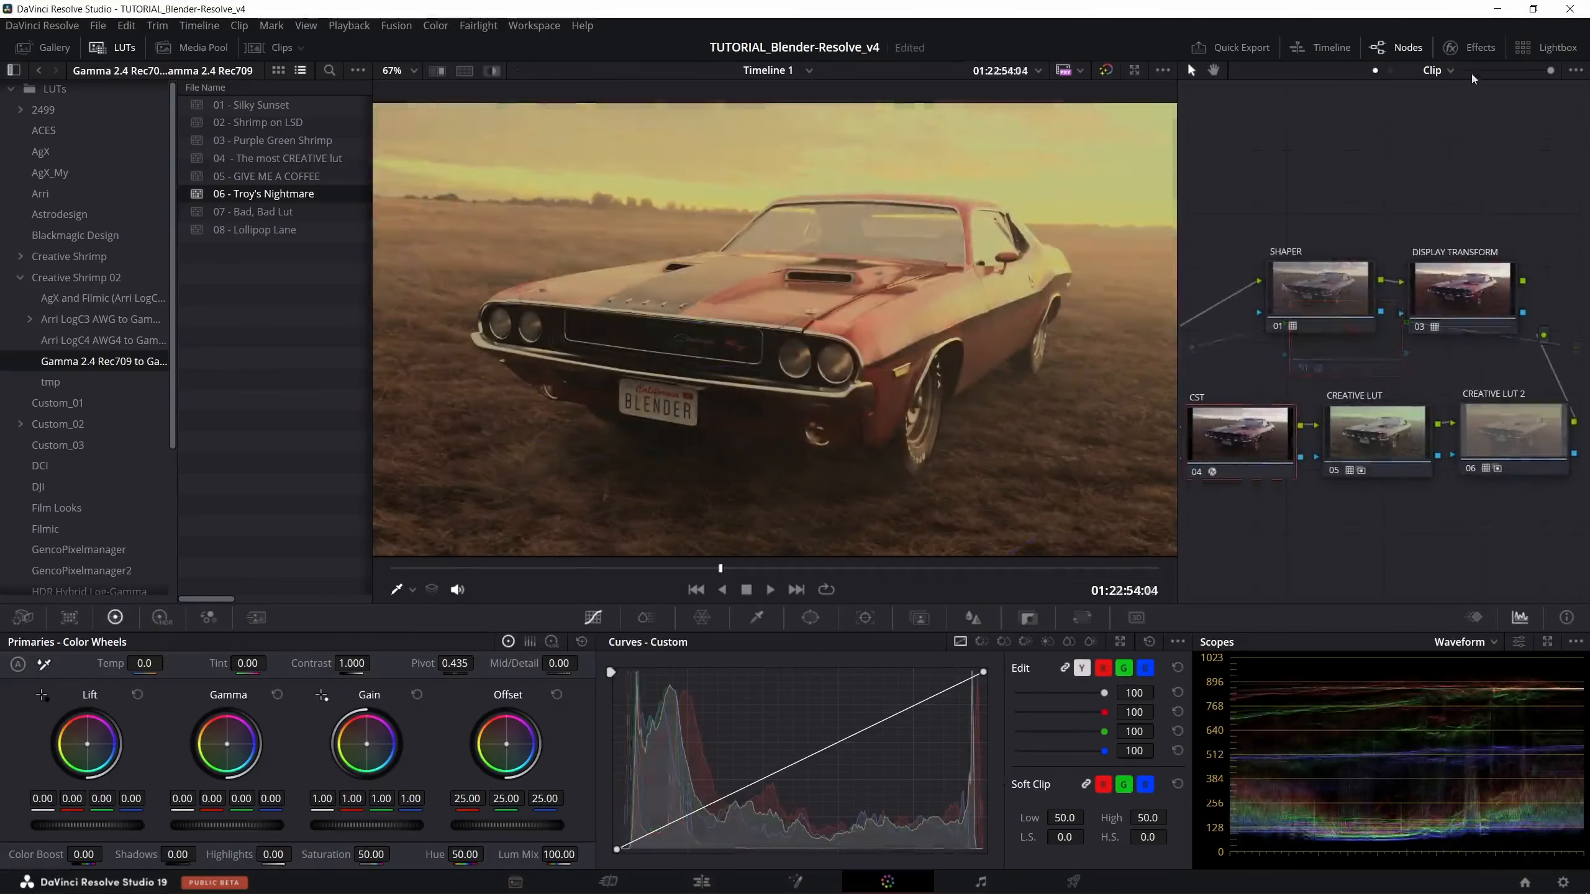
- Open the car clip's CST node 04 effect settings and check the output gamma options
click(1478, 48)
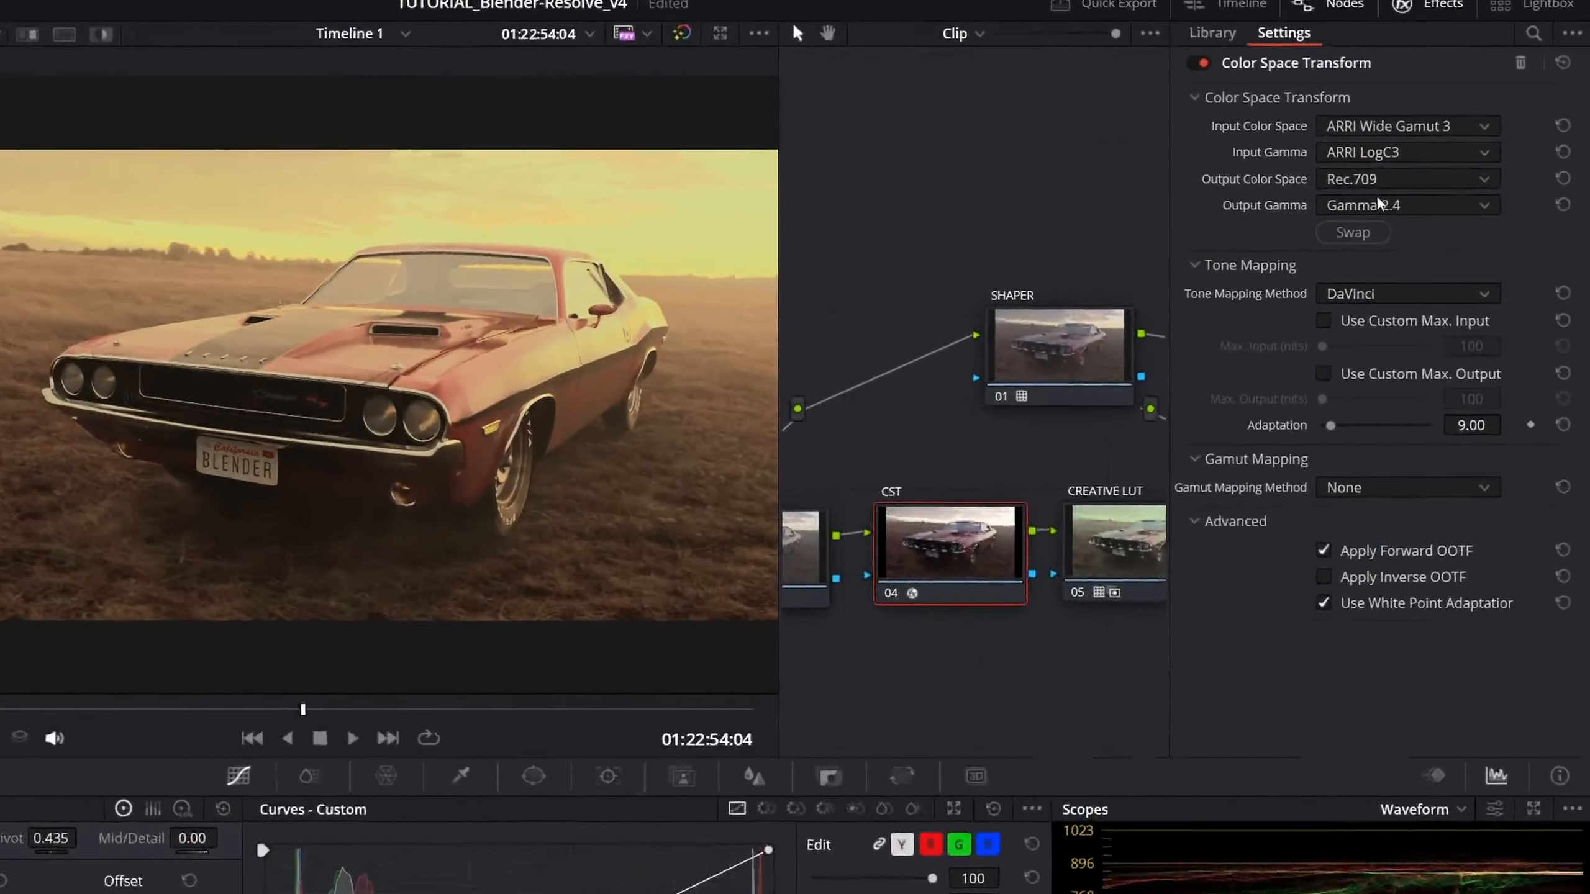
click(1431, 197)
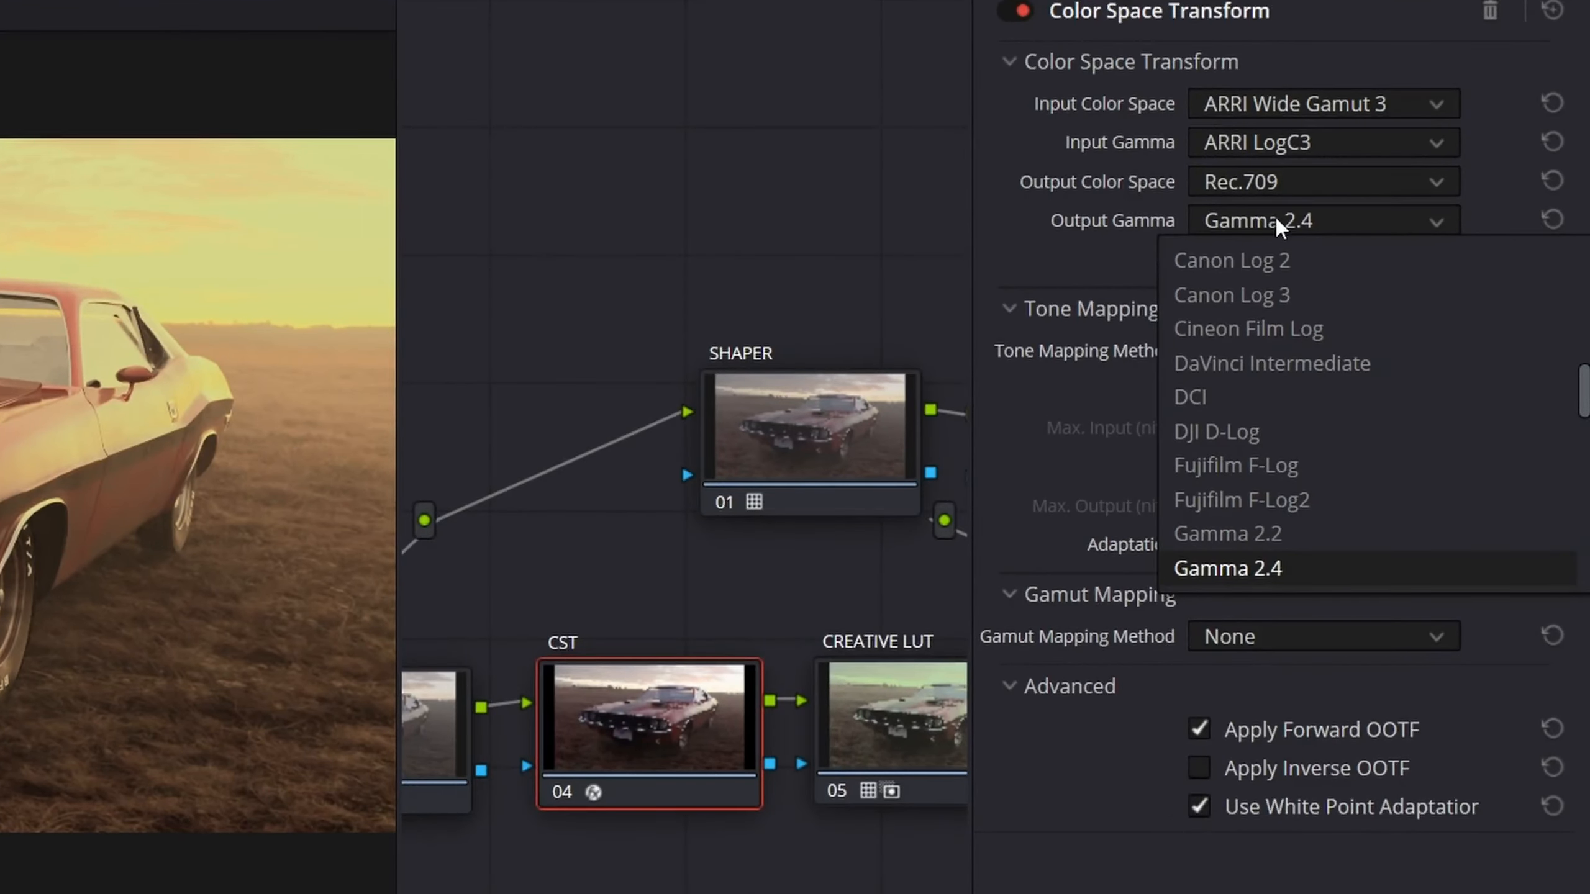
click(1276, 218)
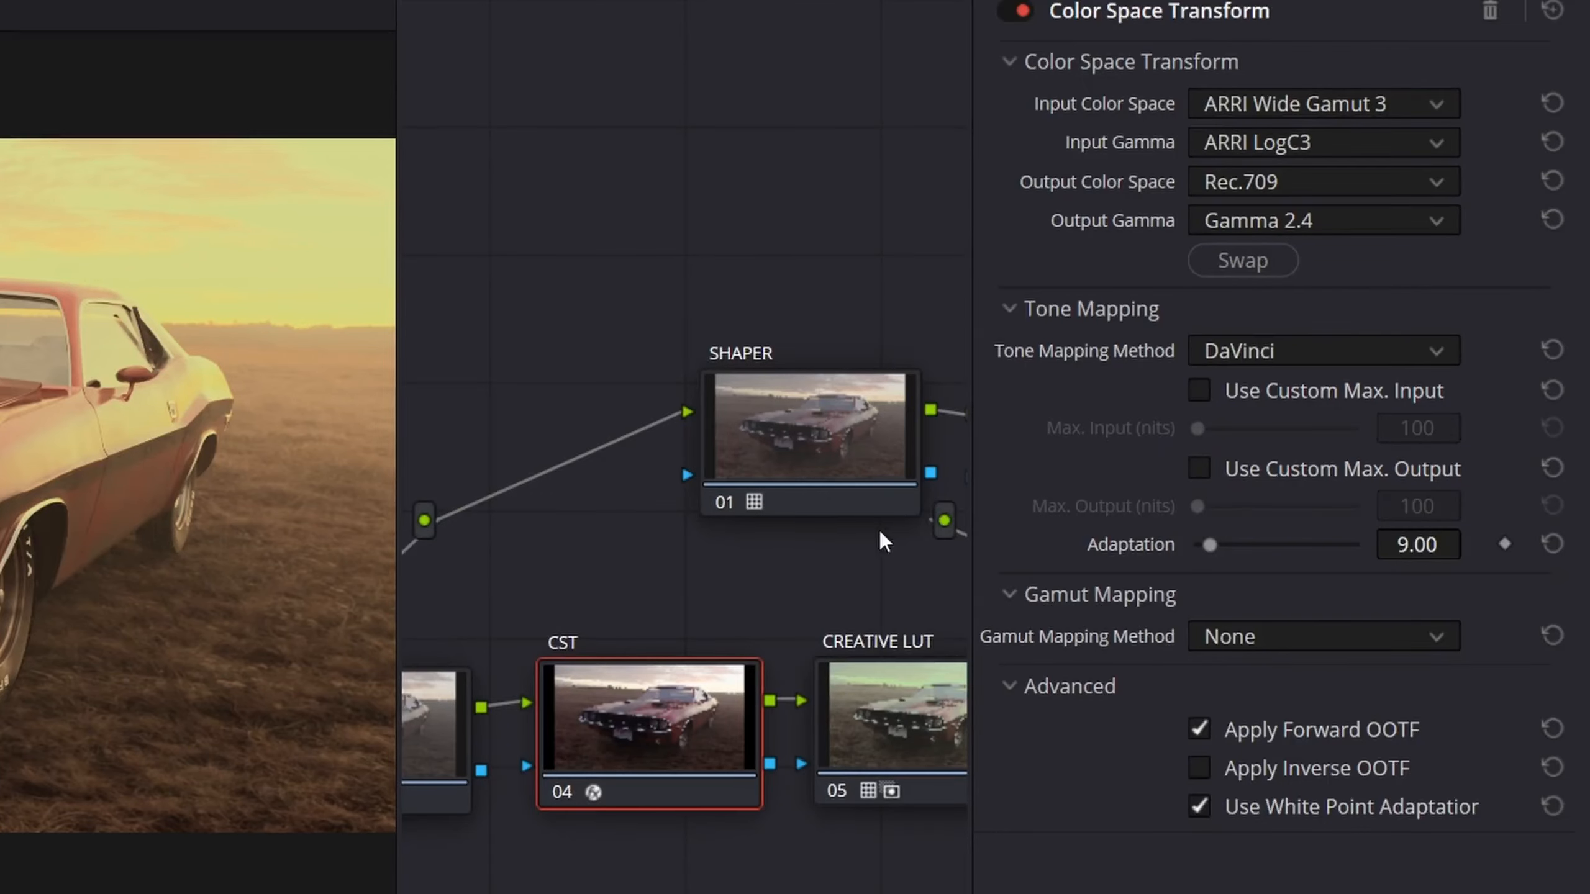
- Reset the node grades of CREATIVE LUT 2 (node 06) and CREATIVE LUT (node 05) on the car clip
drag(879, 530, 617, 478)
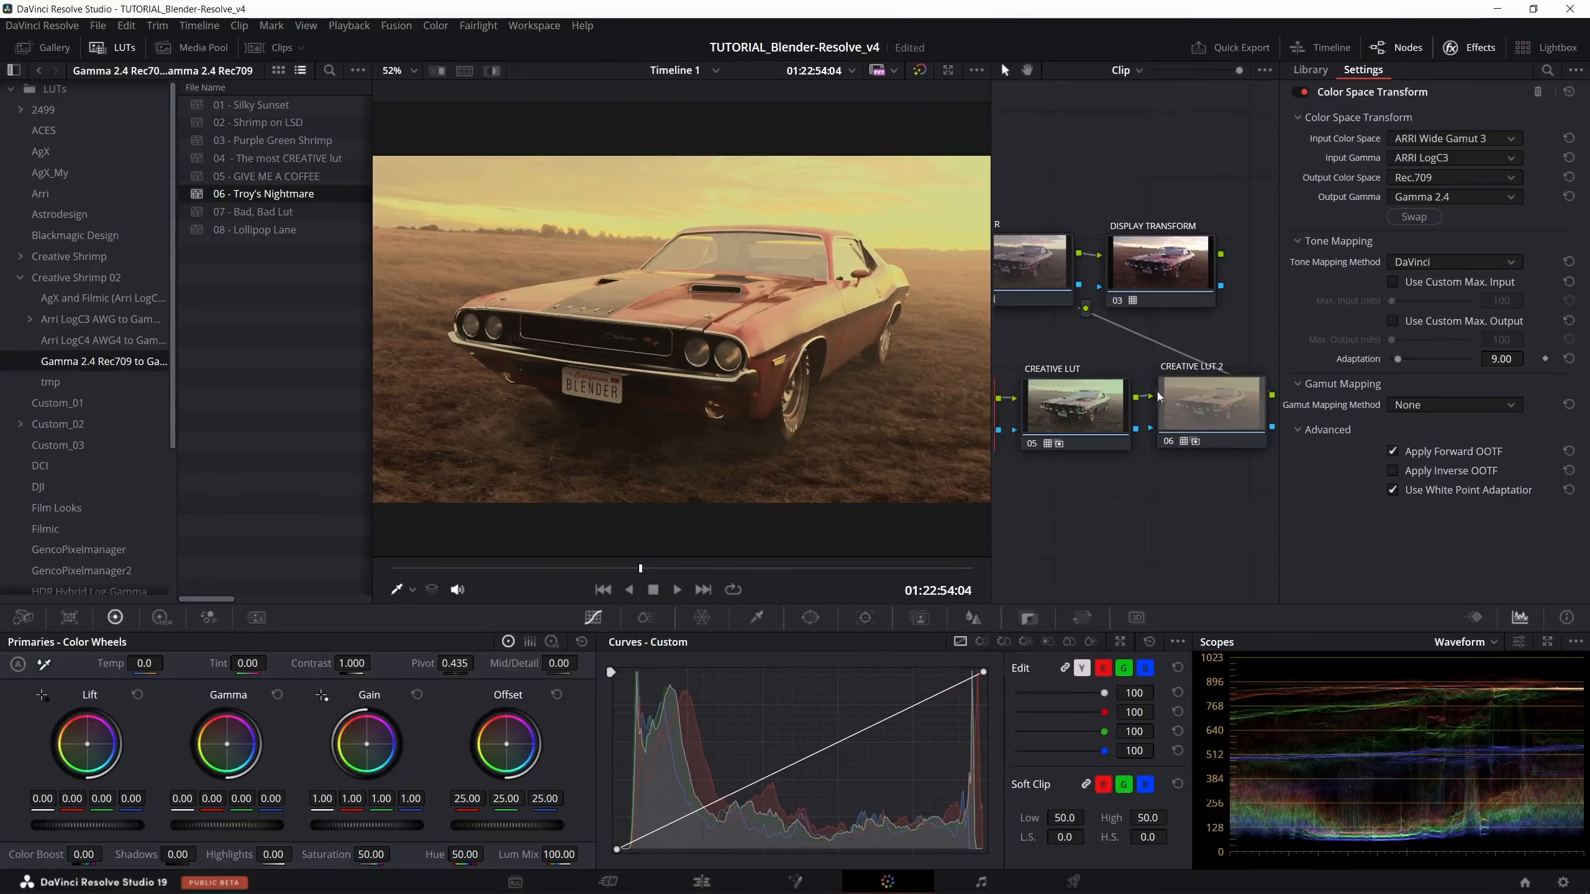
click(1178, 394)
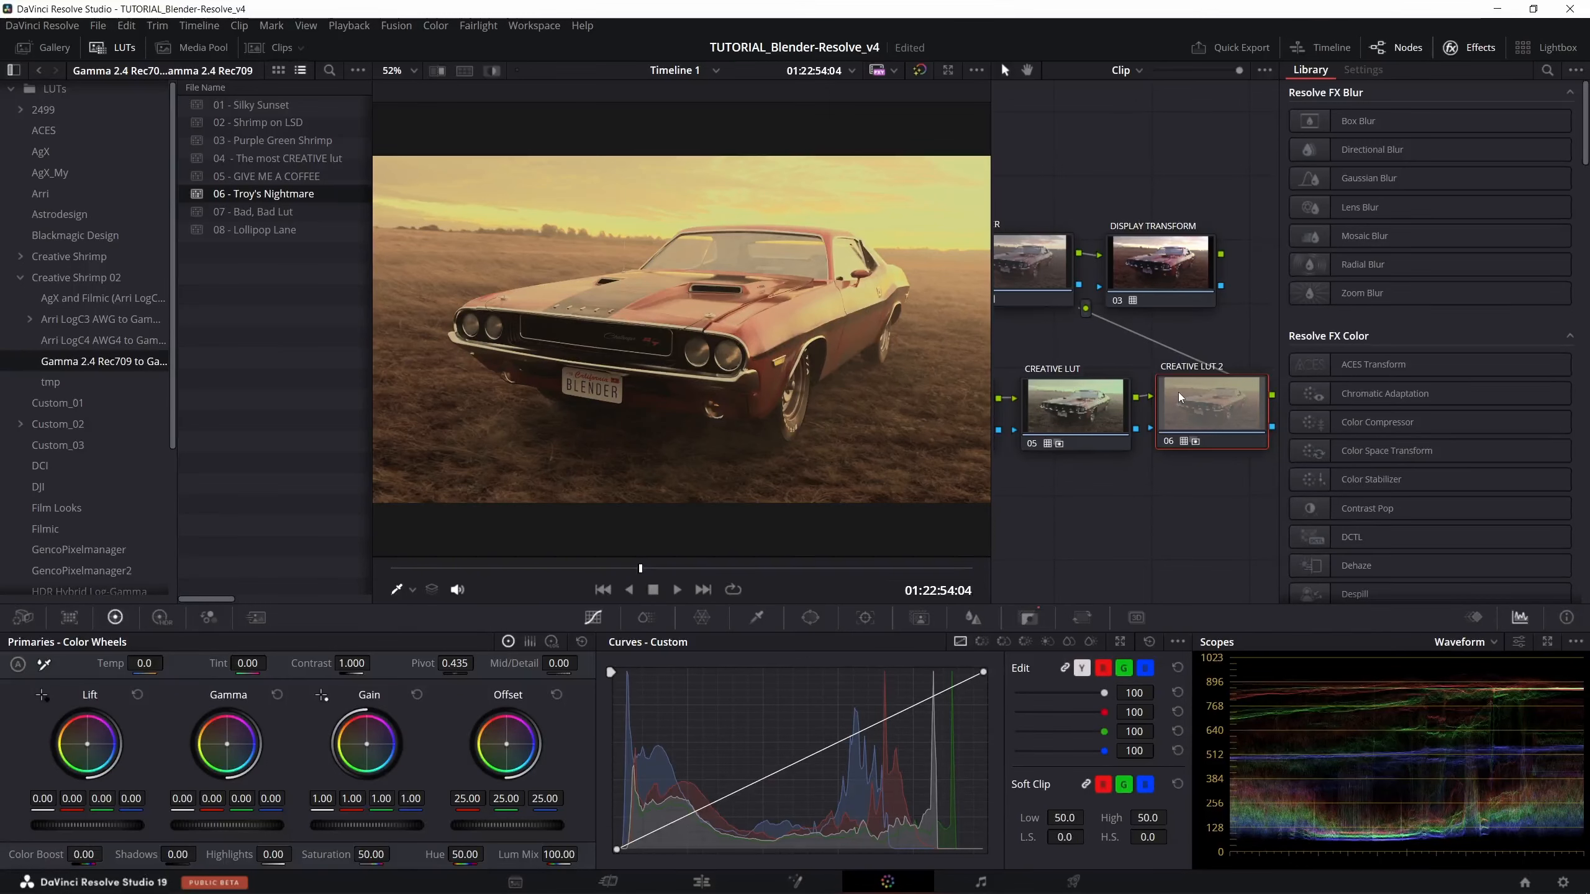
right_click(1179, 392)
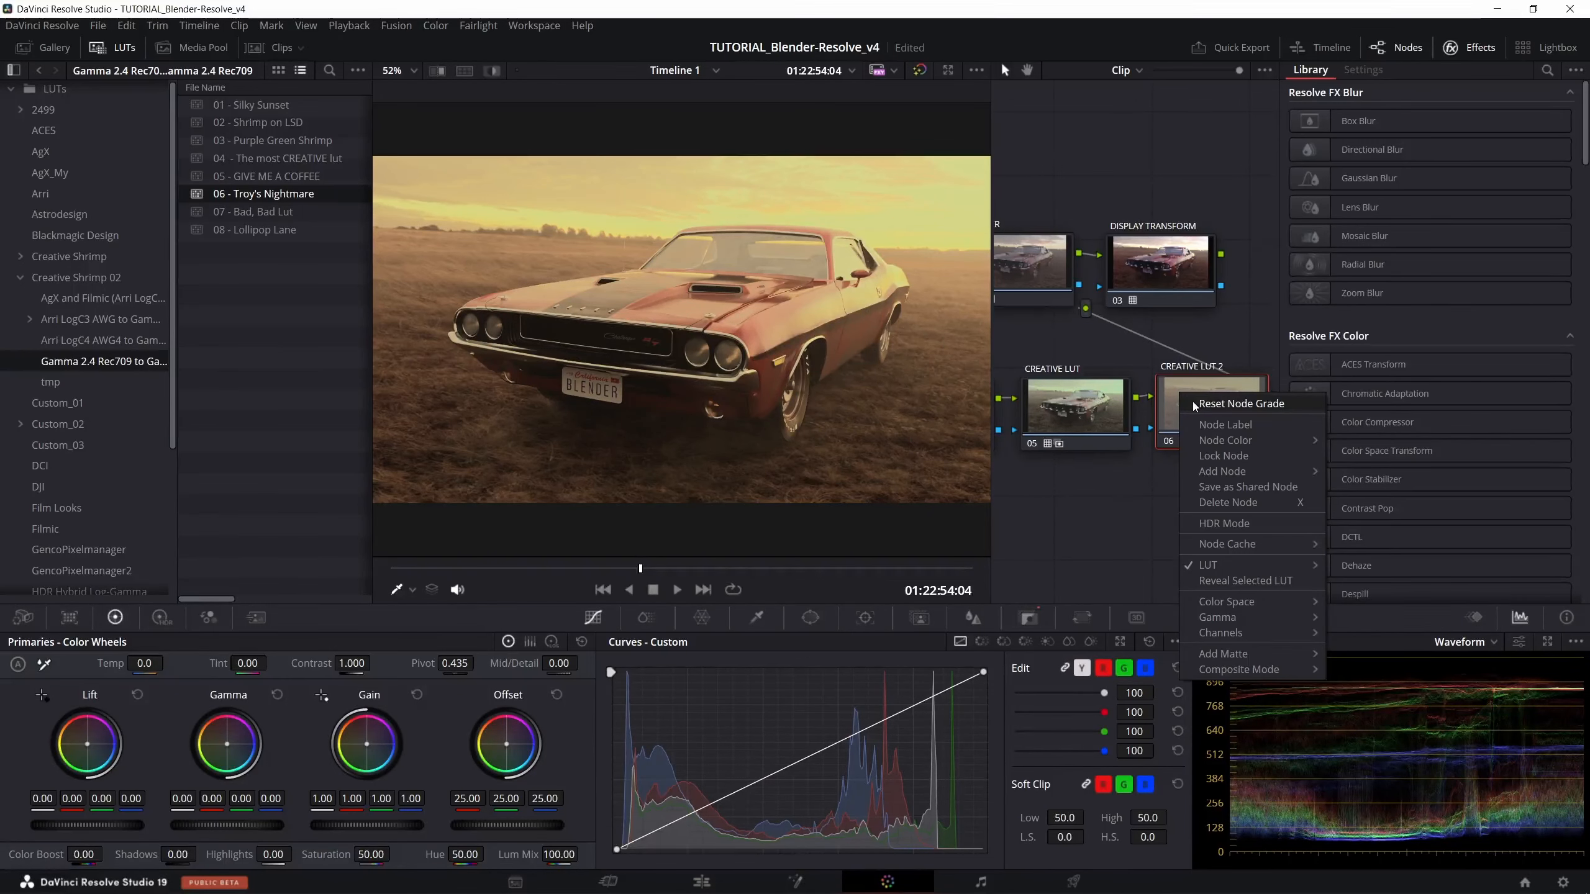
click(1195, 405)
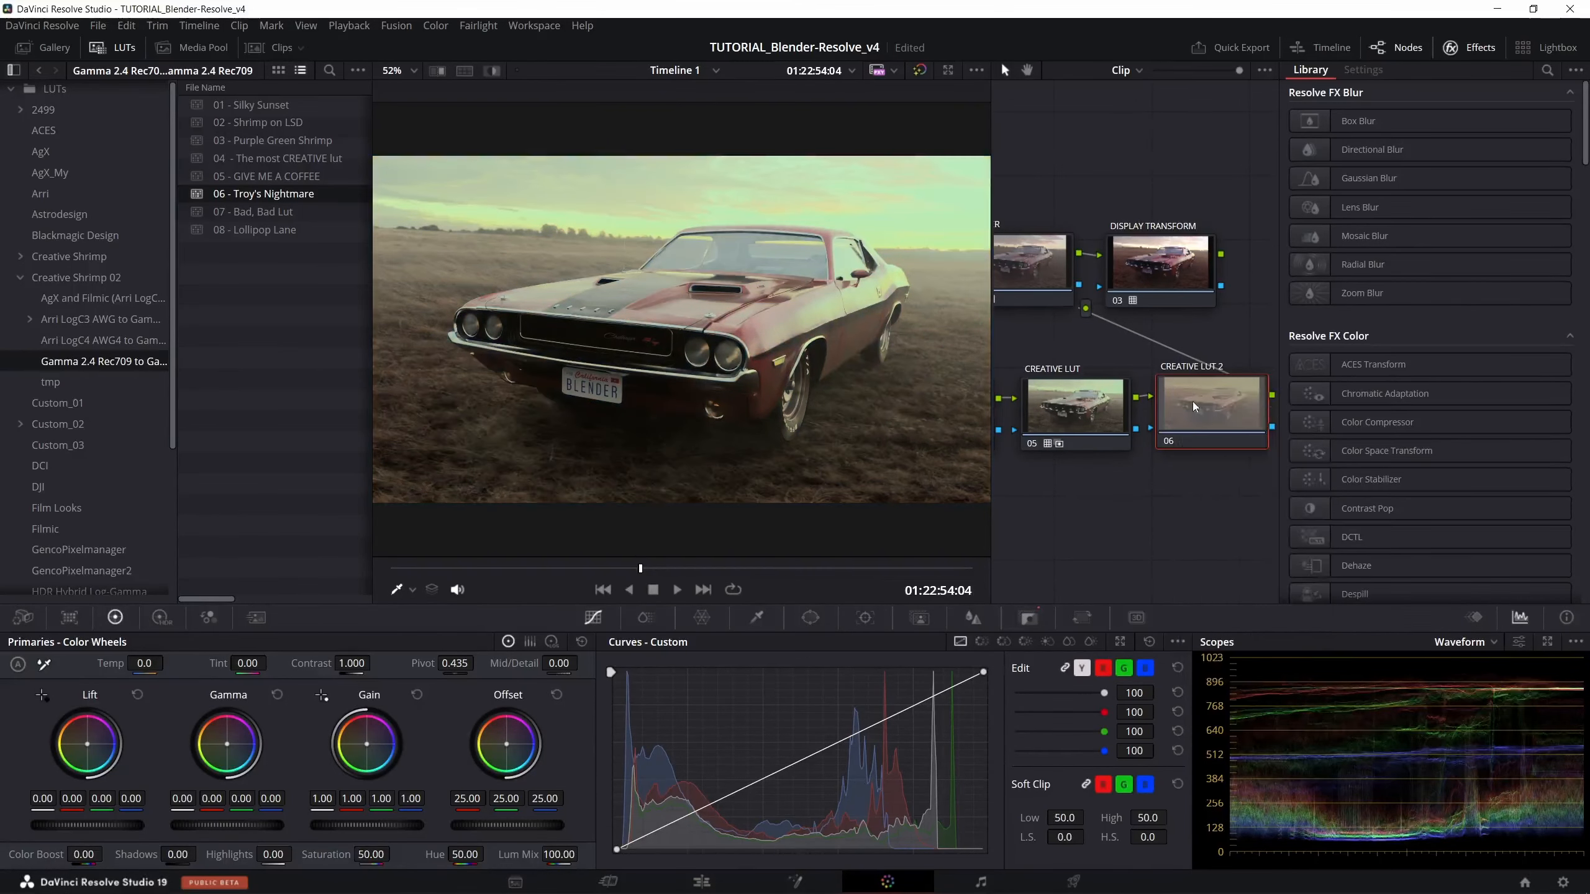
right_click(1096, 399)
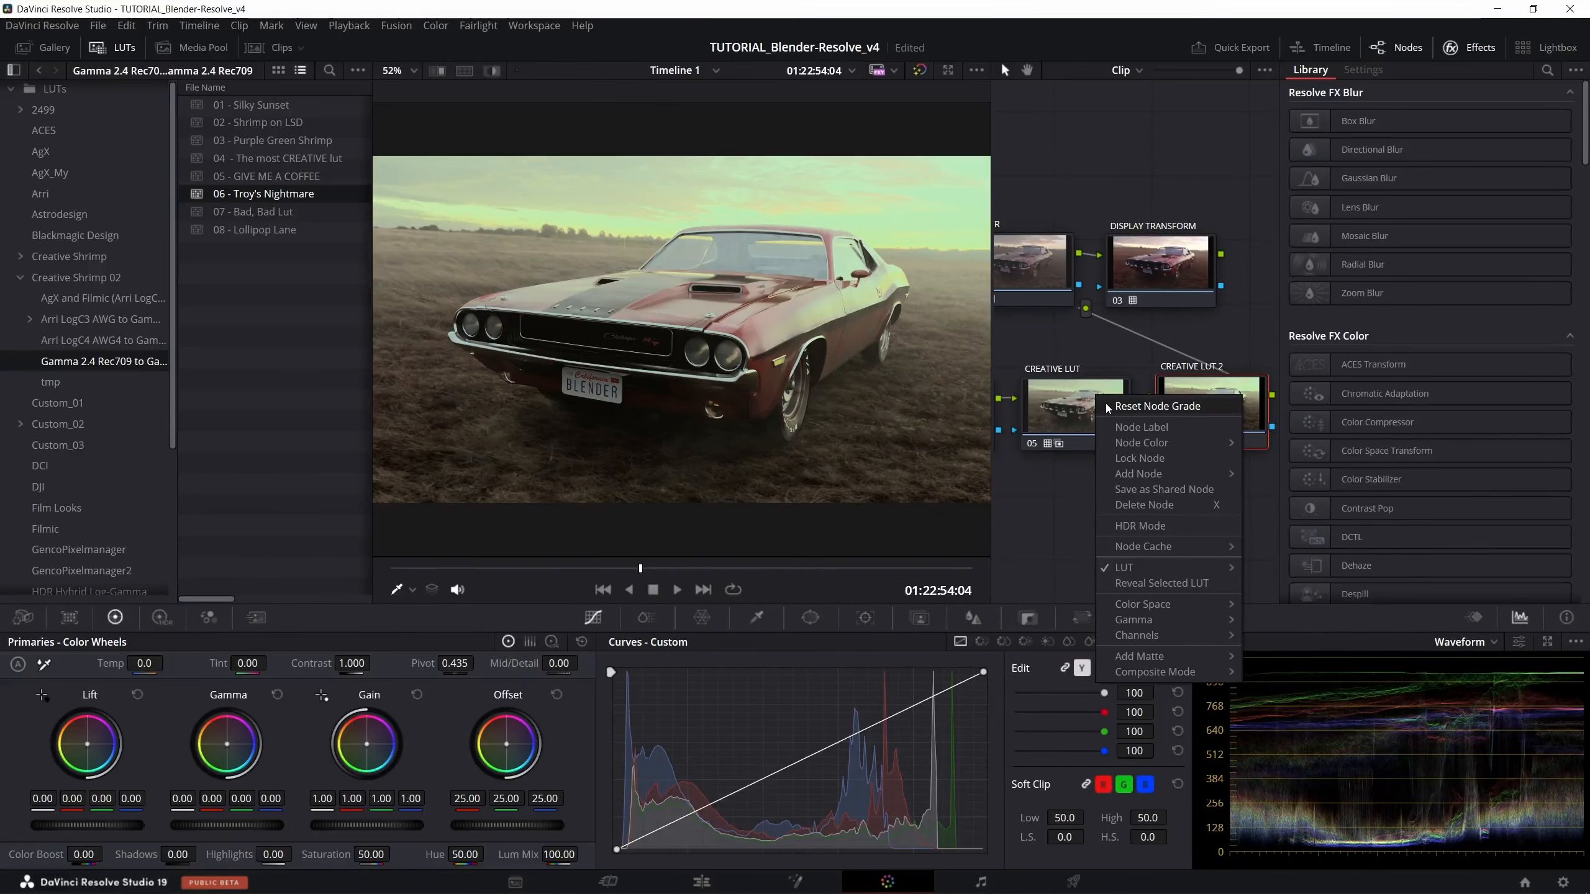
click(1106, 406)
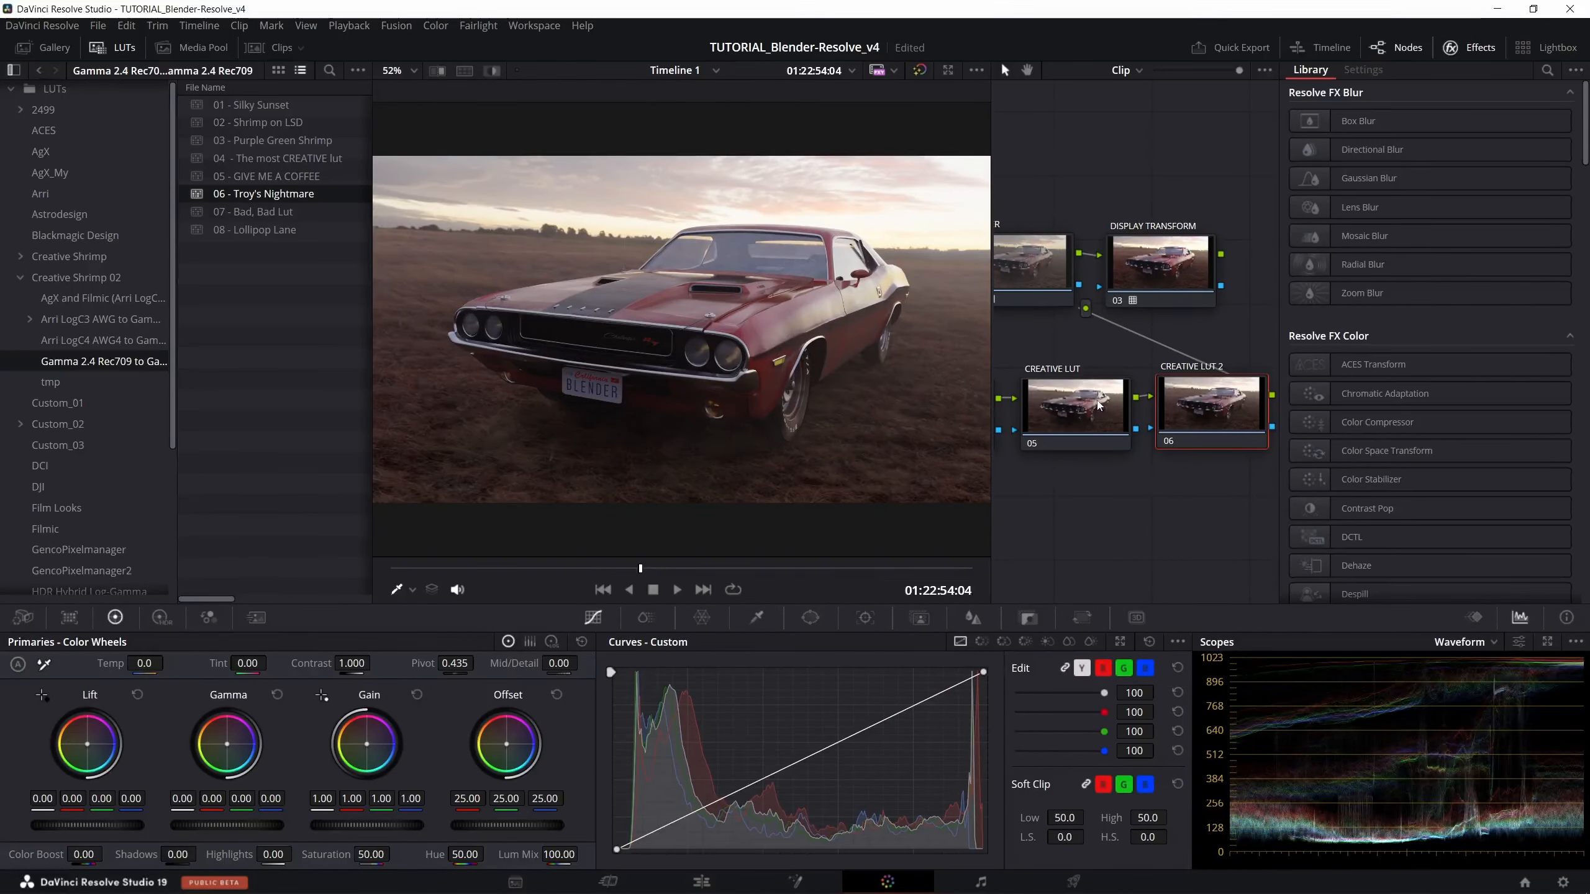
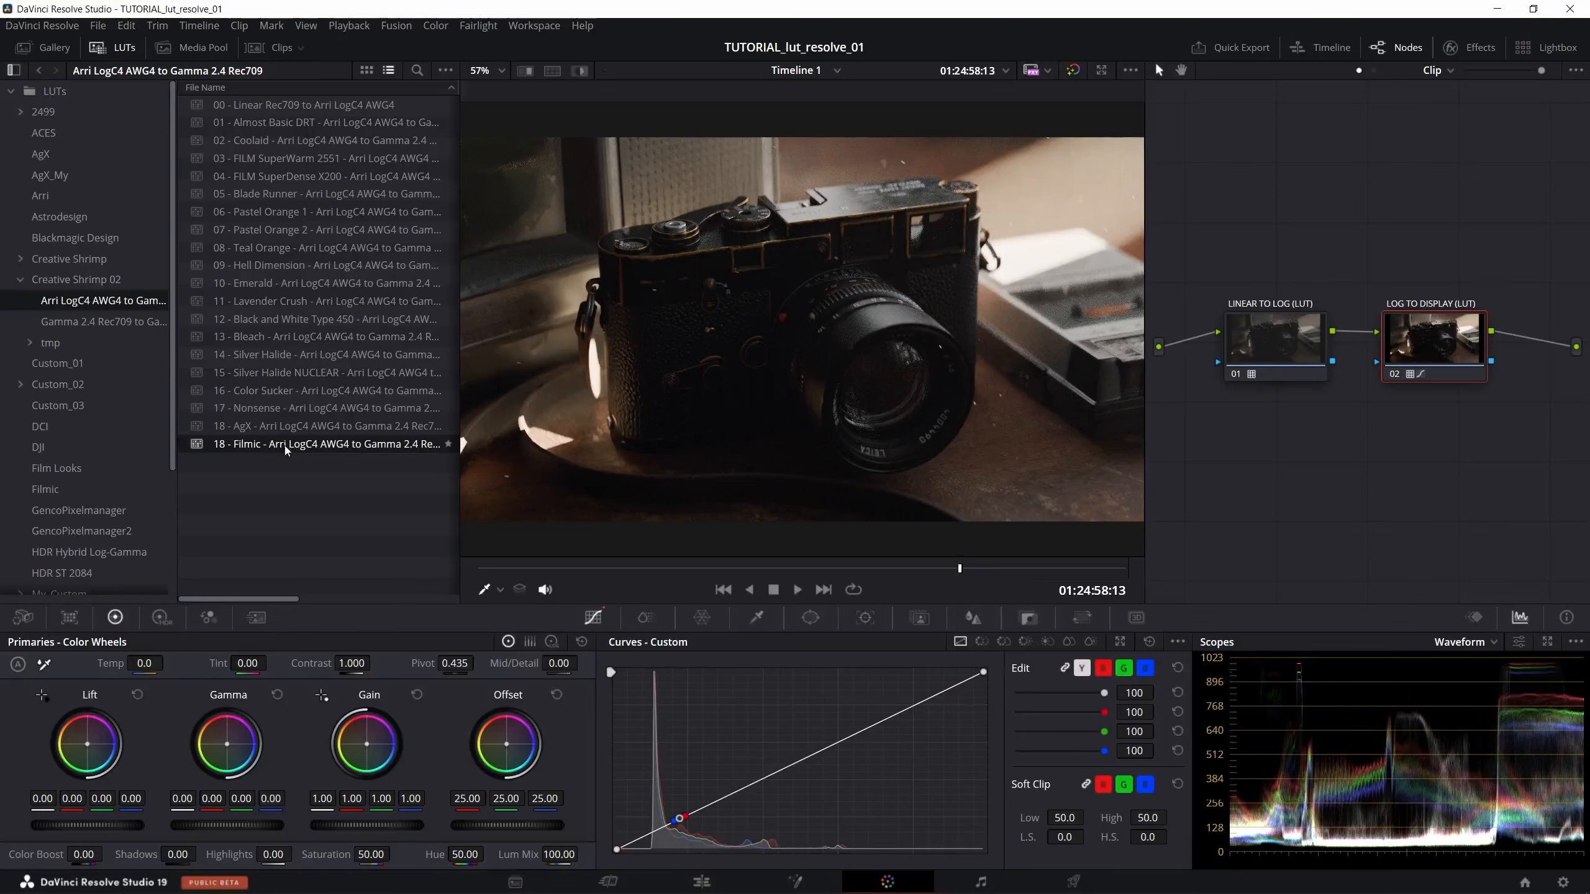
- Try the 18 - Filmic and 02 - Coolaid LUTs on the camera clip's LOG TO DISPLAY (LUT) node and play back the clip
drag(286, 450, 1414, 342)
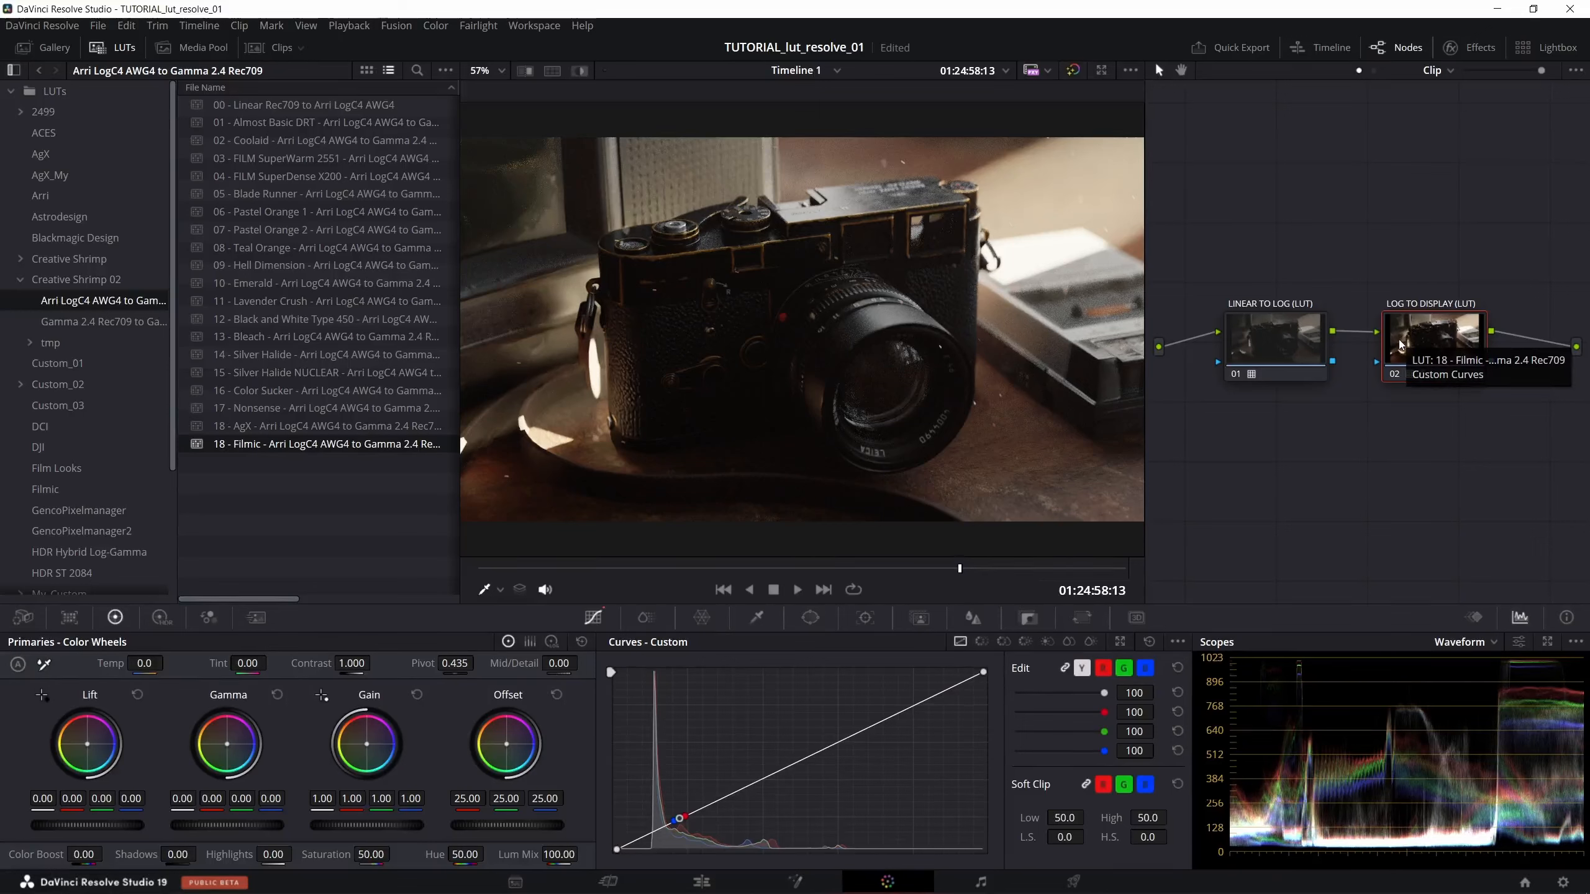
click(283, 141)
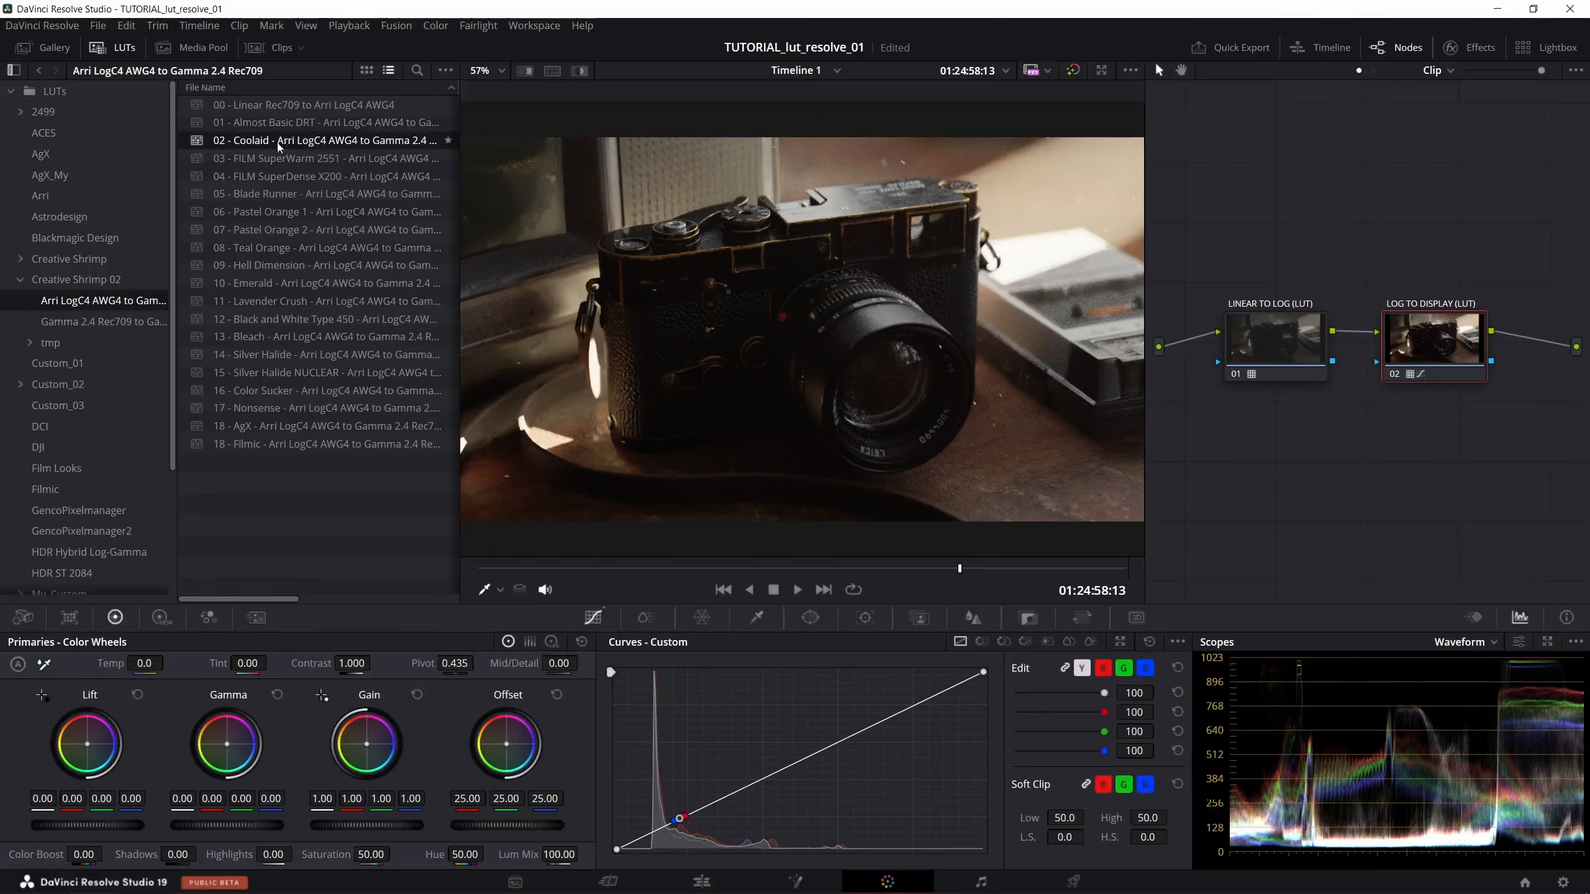
drag(275, 143, 1415, 341)
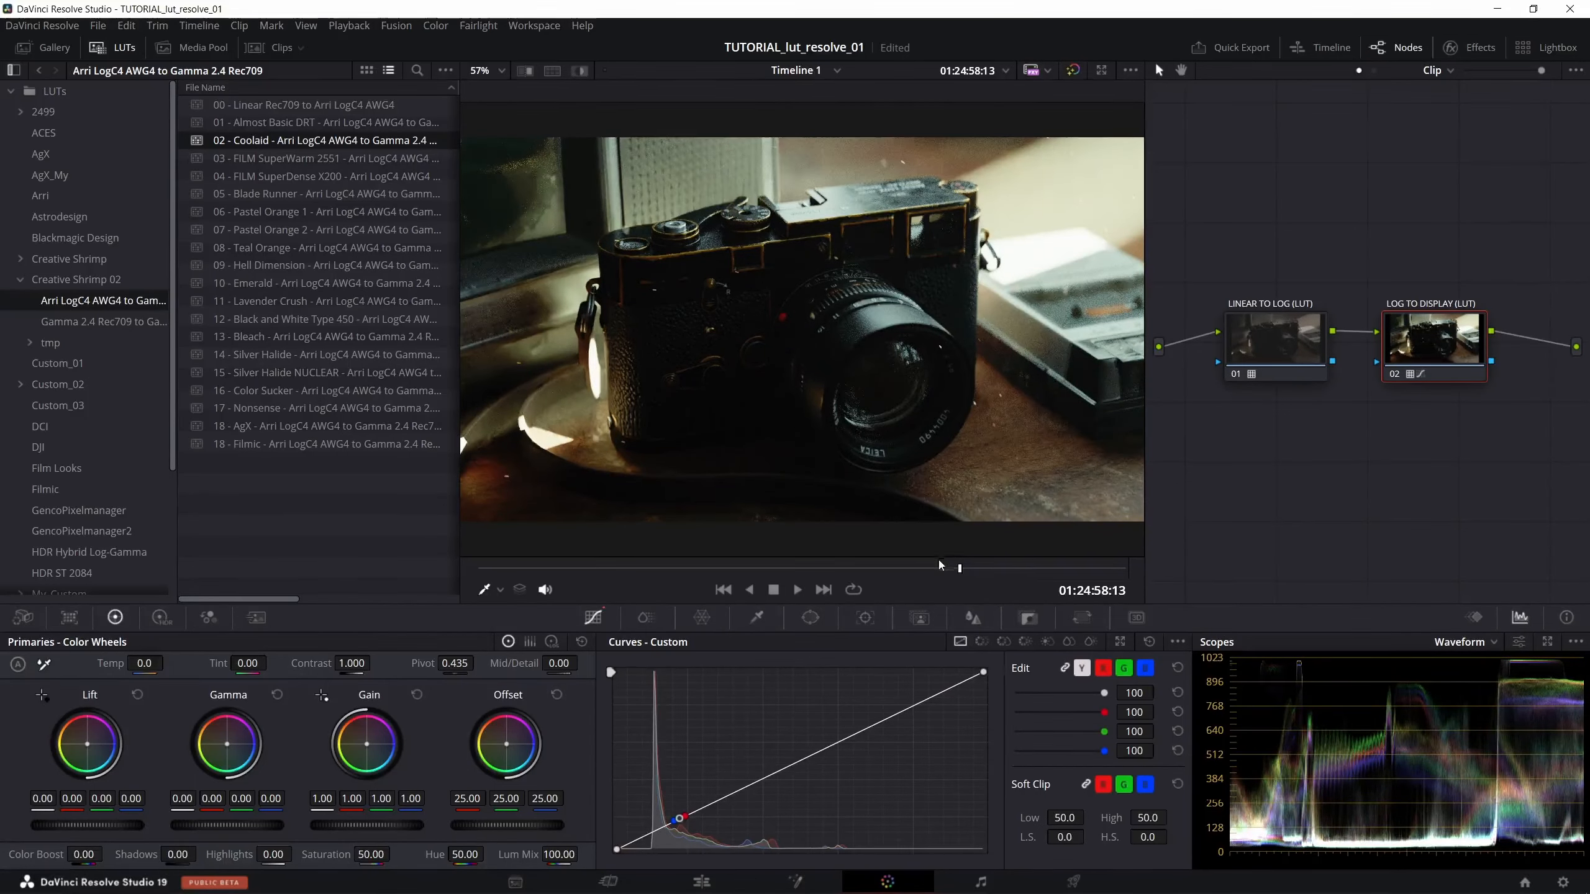
key(space)
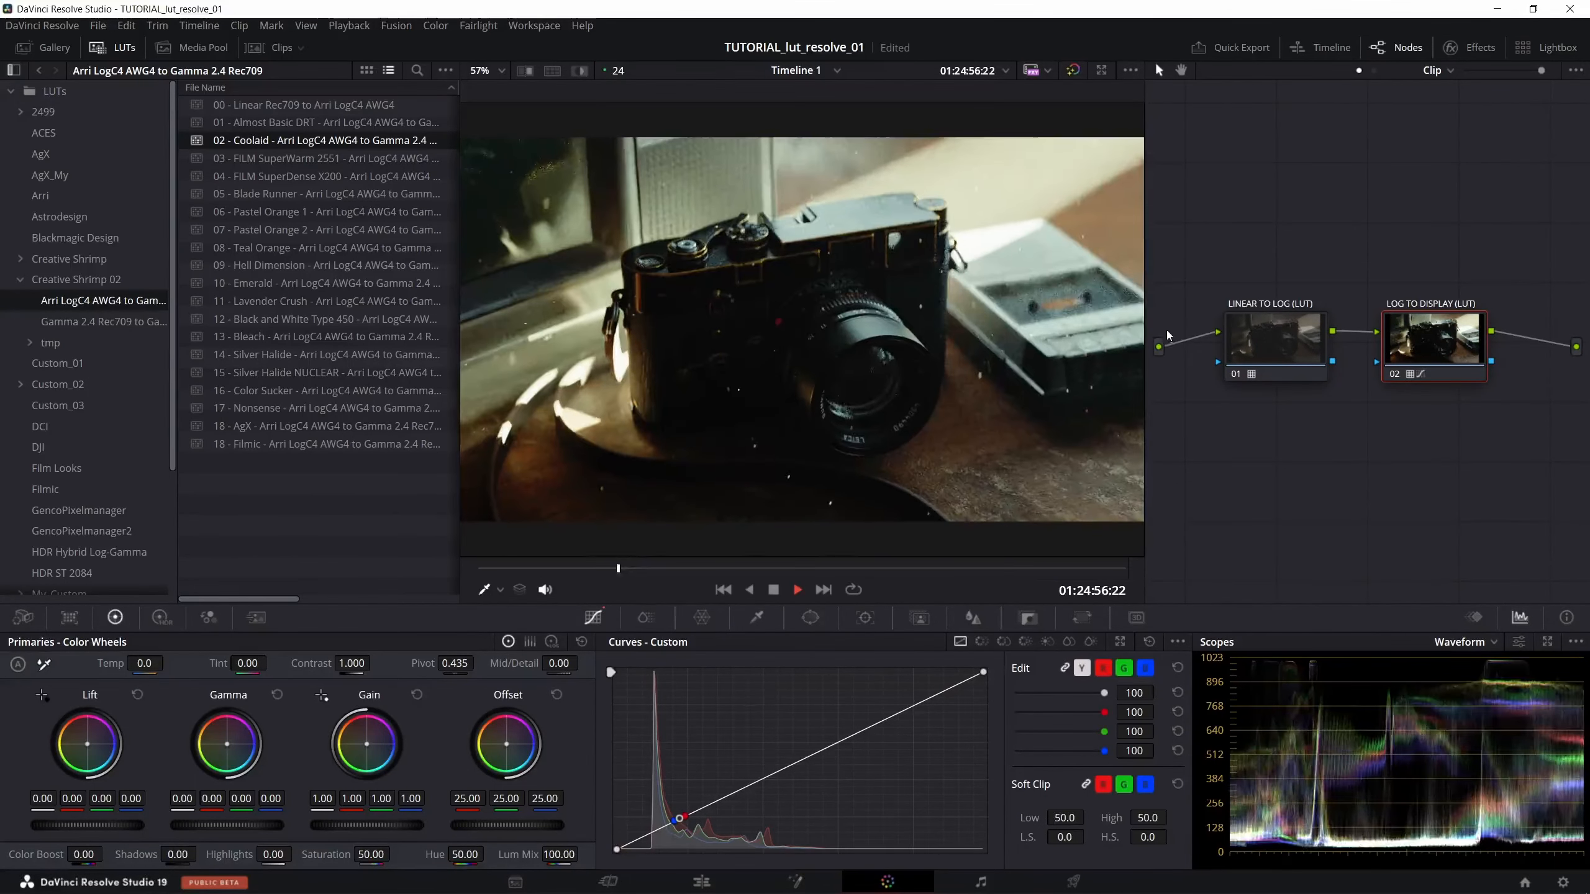
key(space)
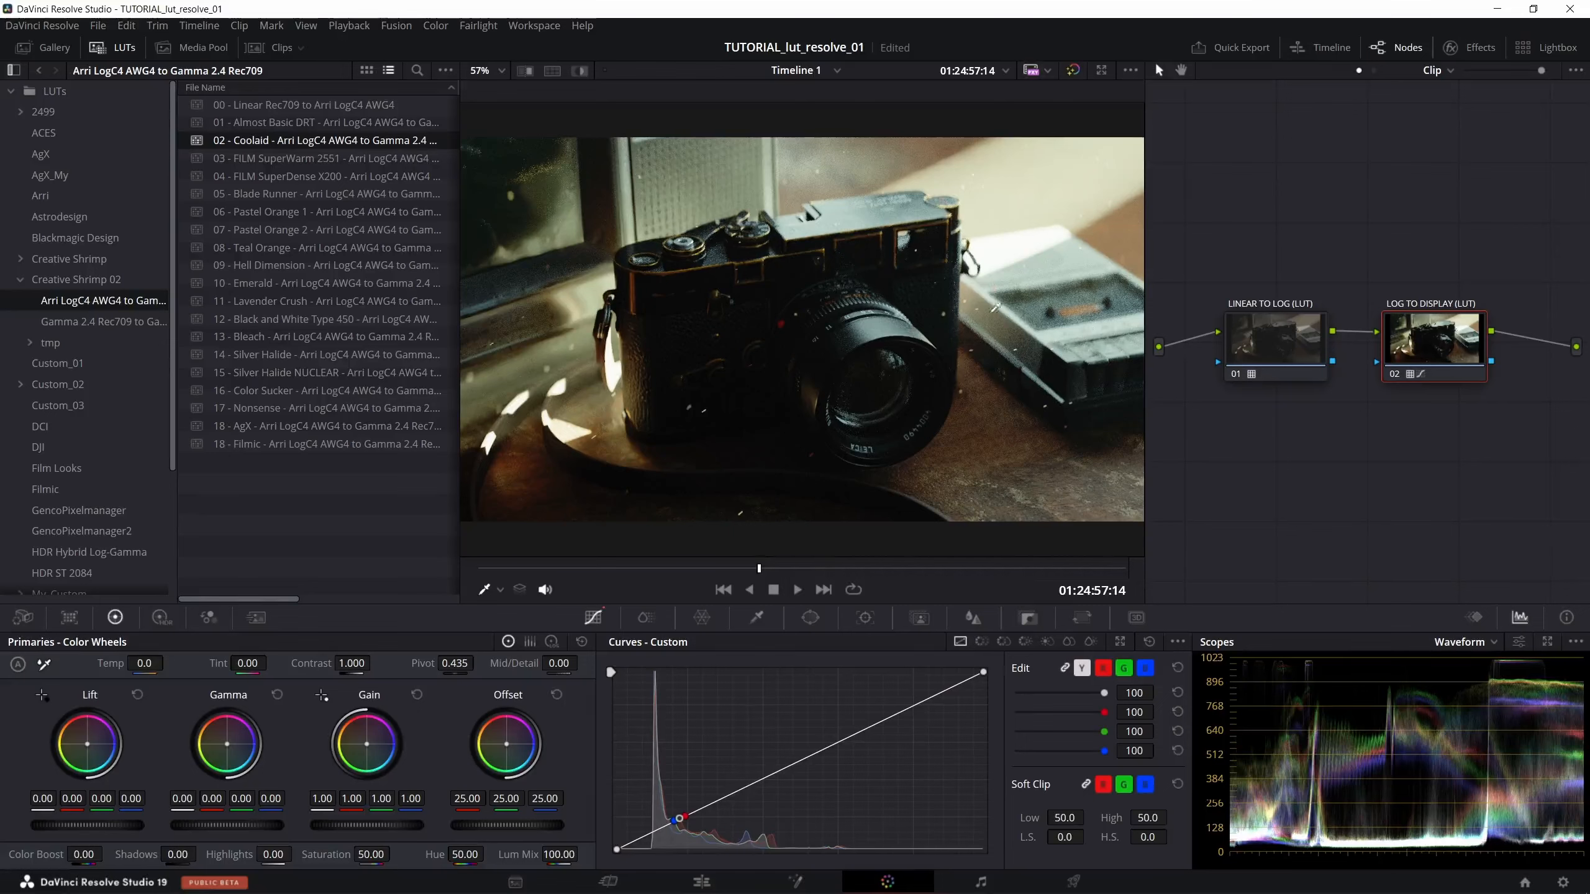
- Preview the 03 - FILM SuperWarm 2551 LUT on the LOG TO DISPLAY (LUT) node, and replace it with 04 - FILM SuperDense X200
drag(265, 162, 1394, 337)
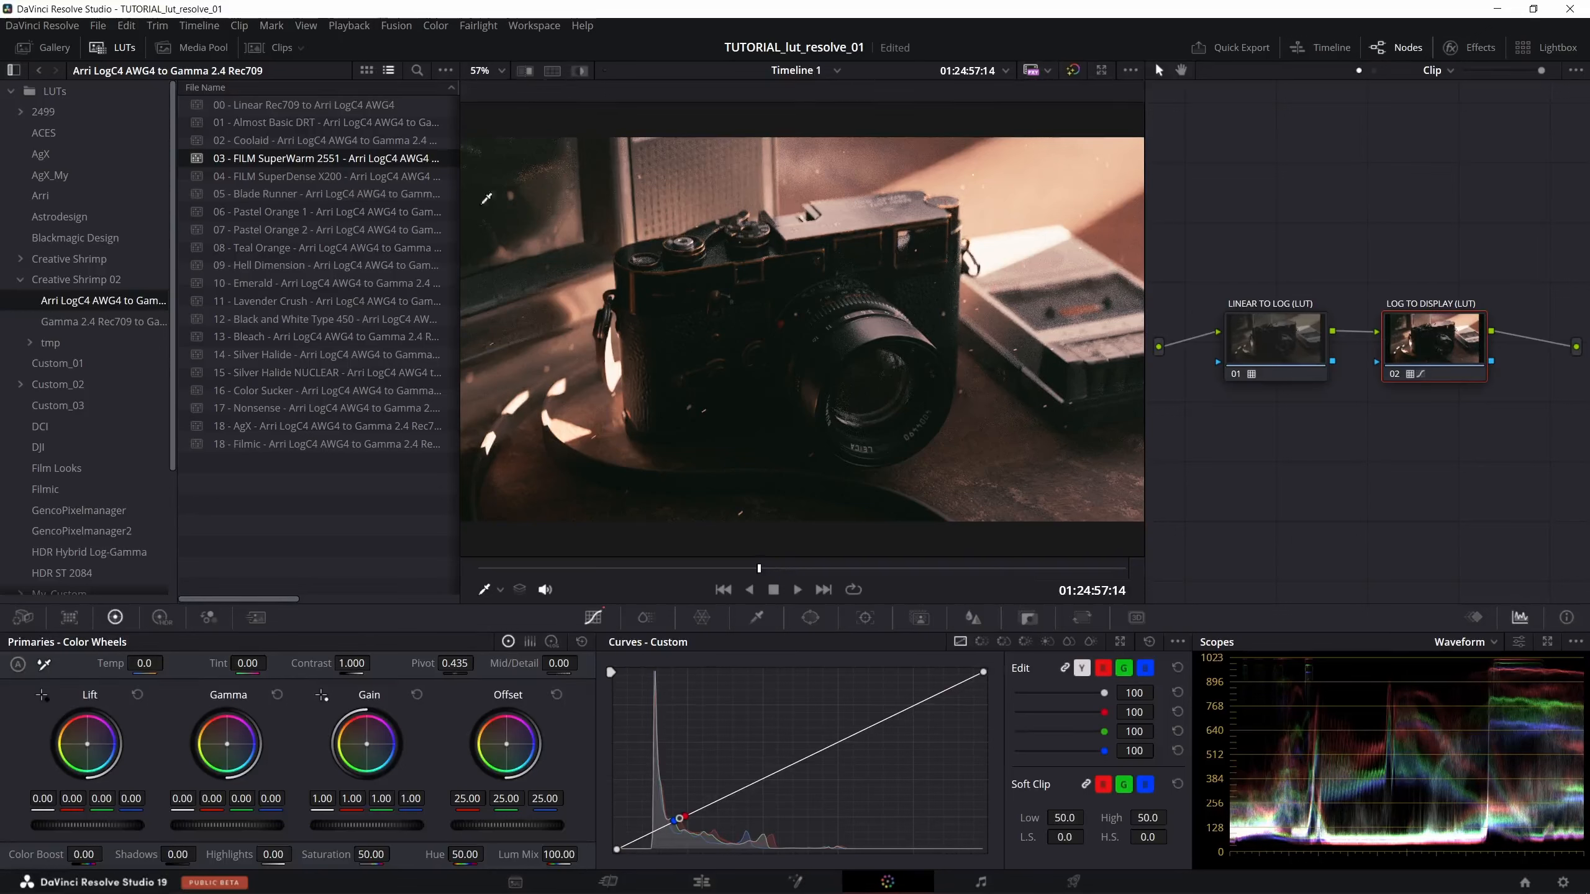
click(359, 180)
drag(349, 182, 1397, 347)
drag(761, 569, 628, 568)
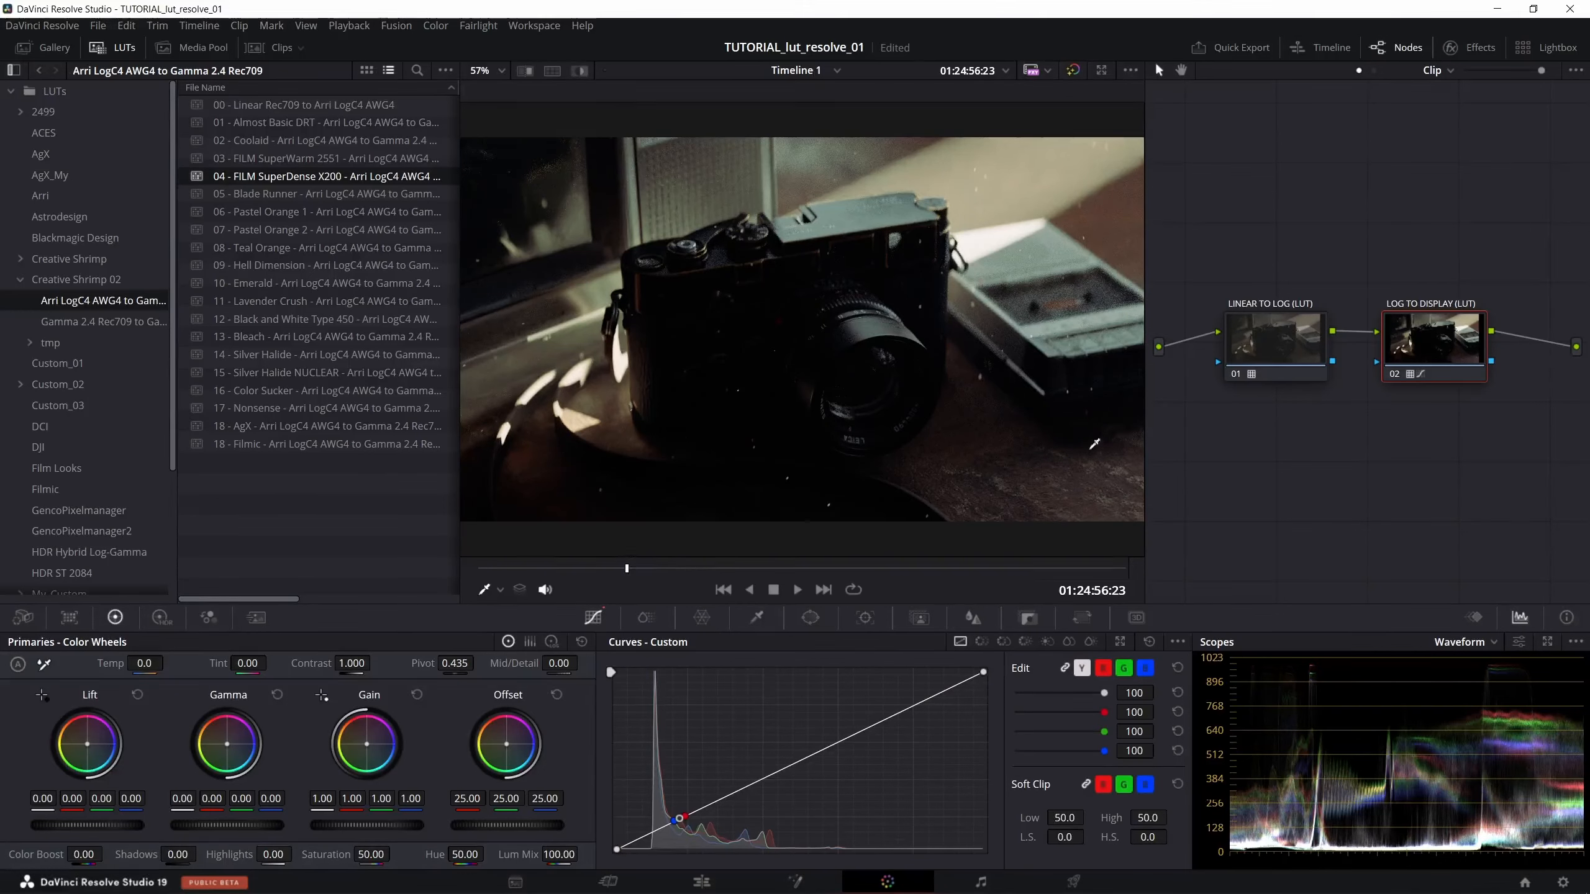
- Add a corrector node ahead of the LINEAR TO LOG (LUT) node and label it EXPOSURE
mouse_move(1279, 353)
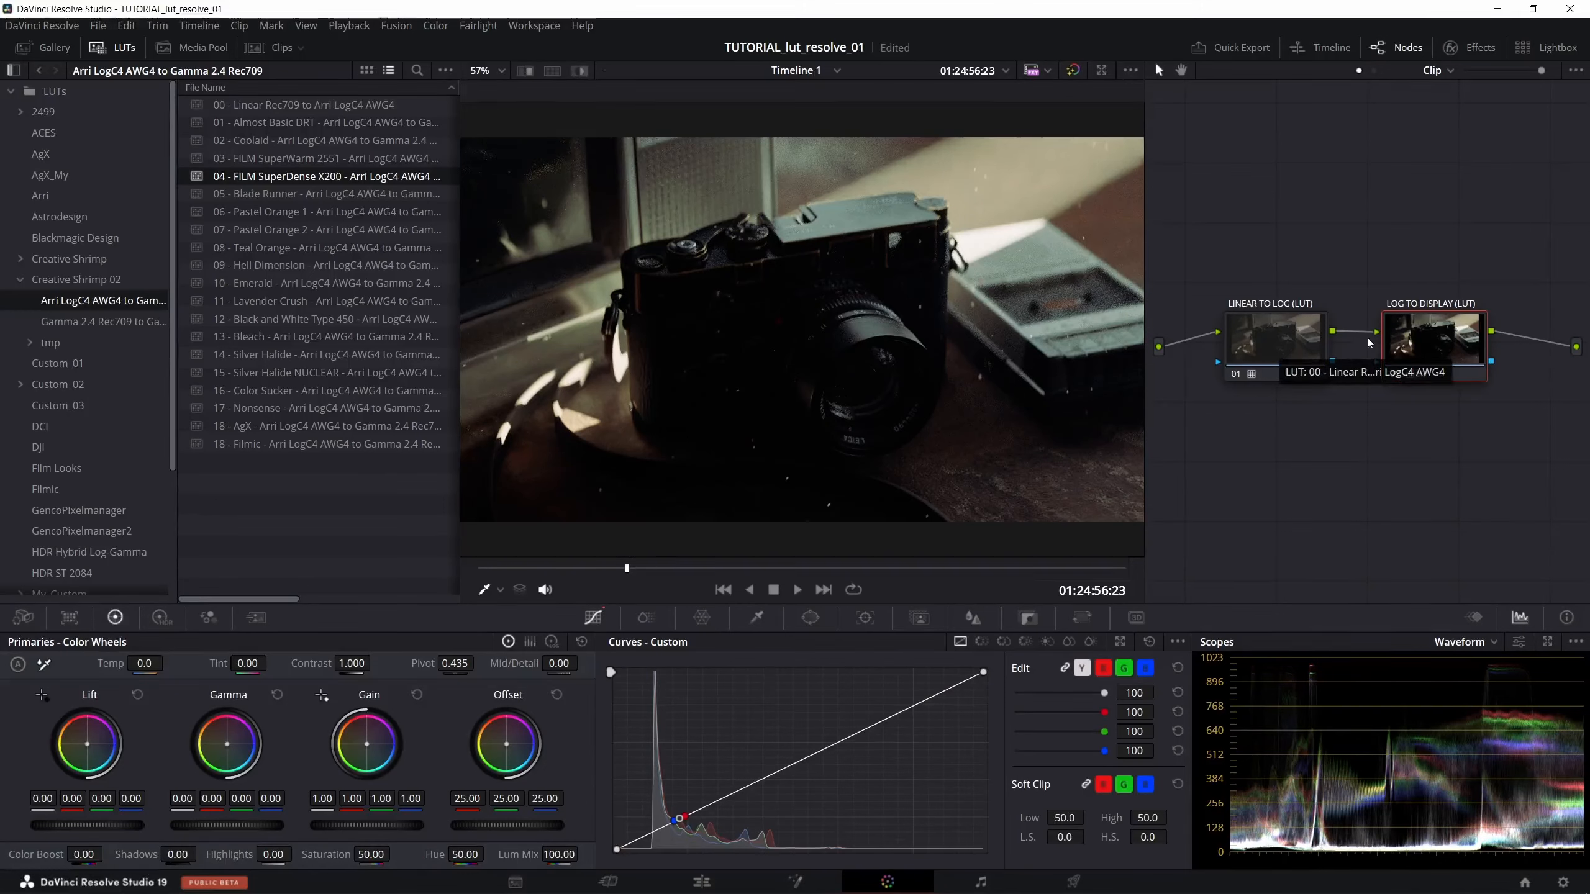
drag(1430, 342, 1478, 328)
drag(1288, 339, 1366, 326)
right_click(1207, 371)
mouse_move(1336, 405)
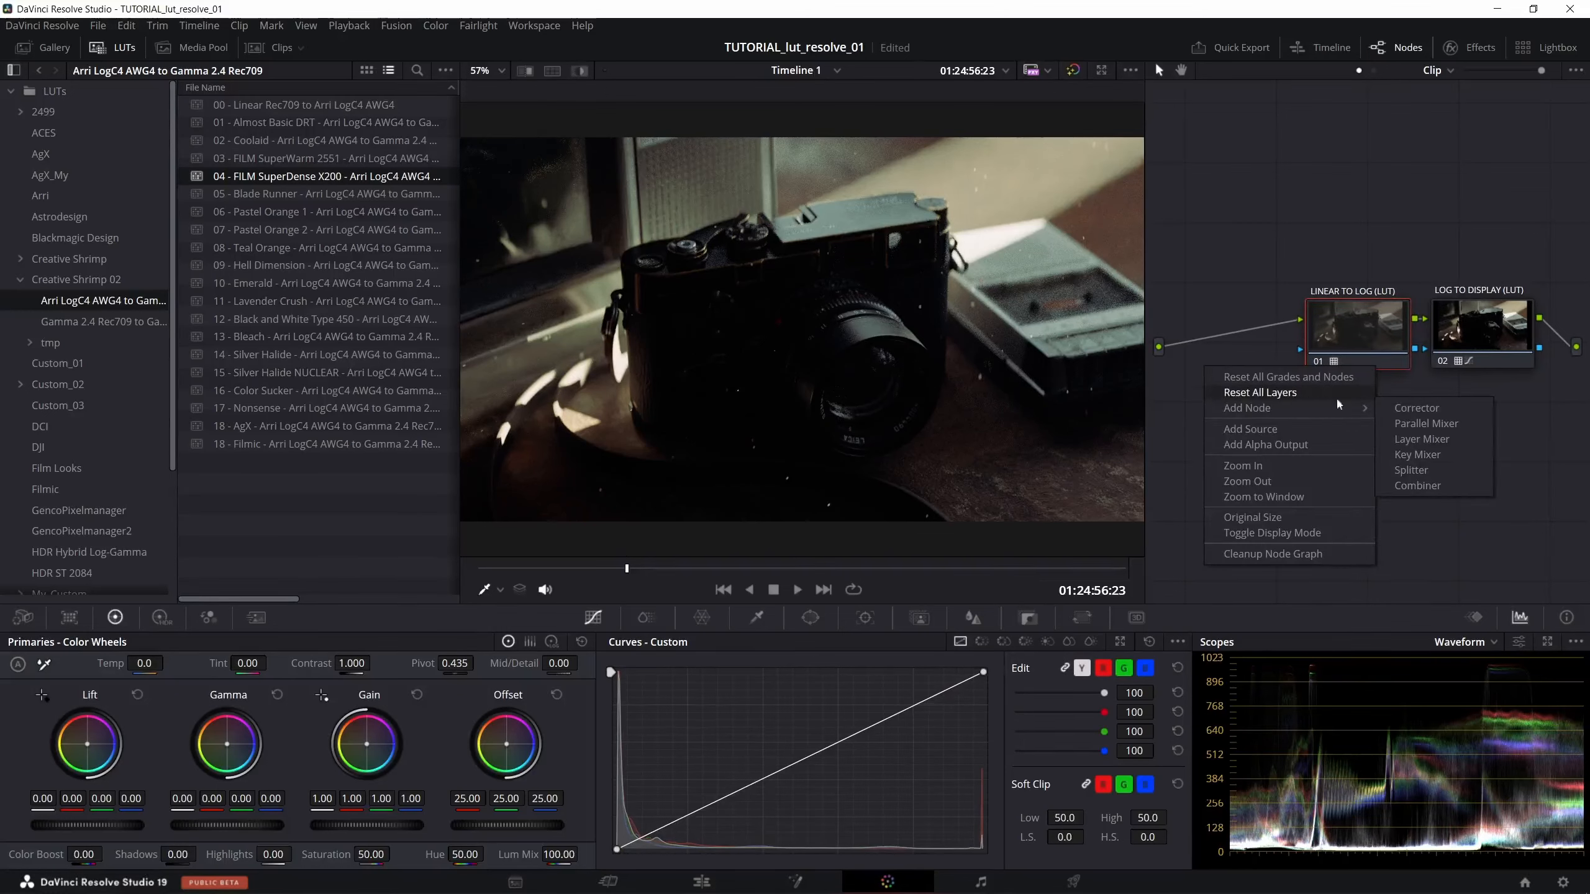
click(1415, 408)
drag(1267, 330, 1246, 330)
right_click(1245, 330)
click(1273, 361)
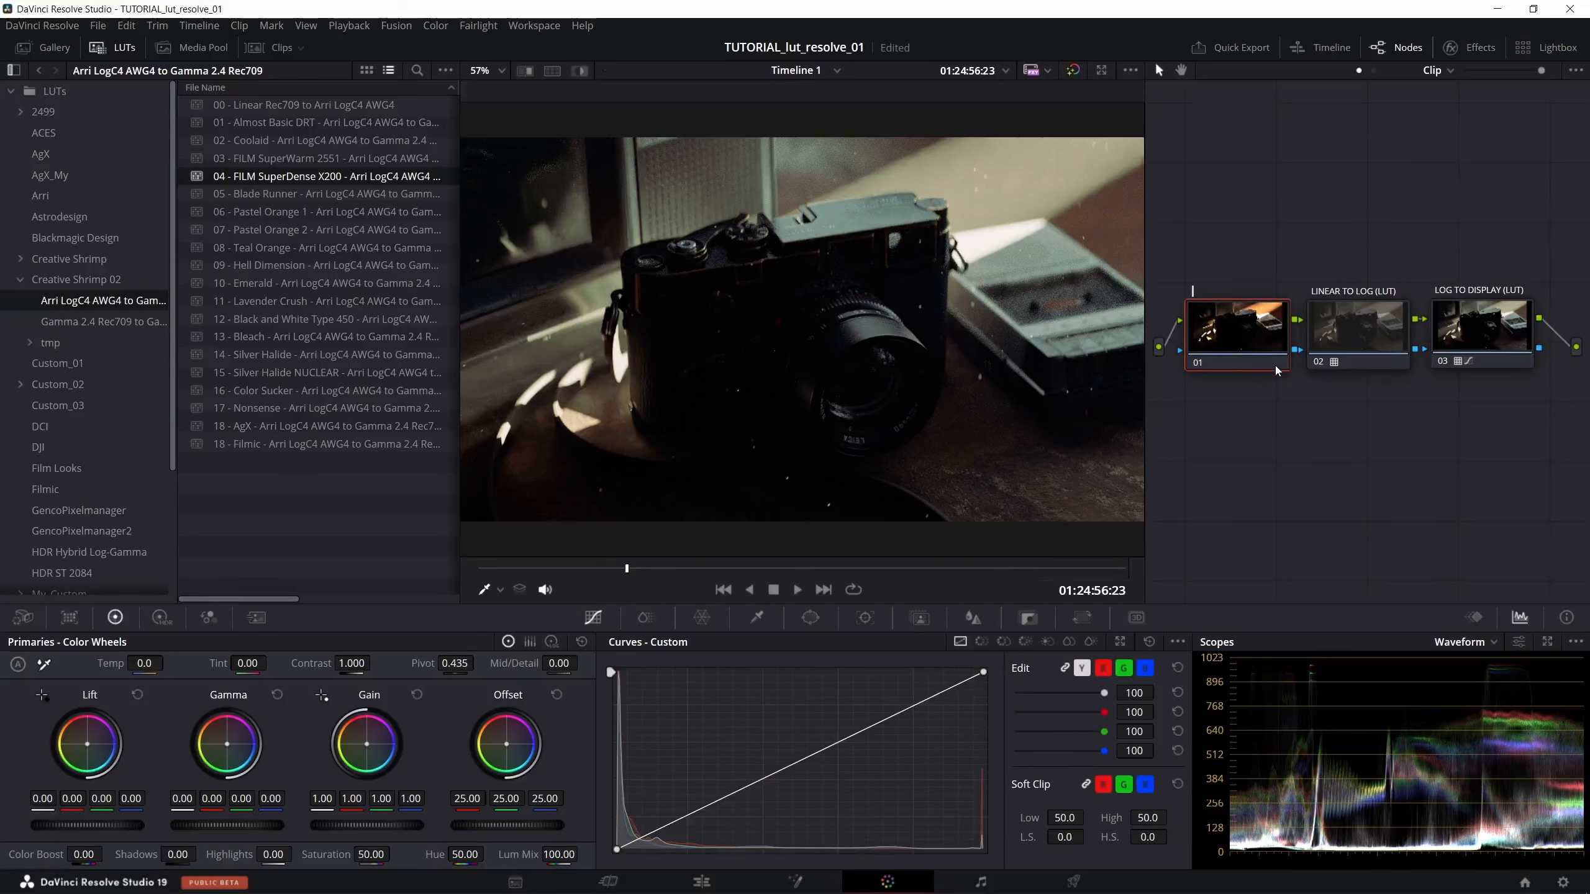
text(EXPOSURE)
key(Return)
- Try brightening the EXPOSURE node by pulling in its custom curve's white point, preview playback, and restore the straight curve
drag(984, 675, 686, 624)
click(793, 590)
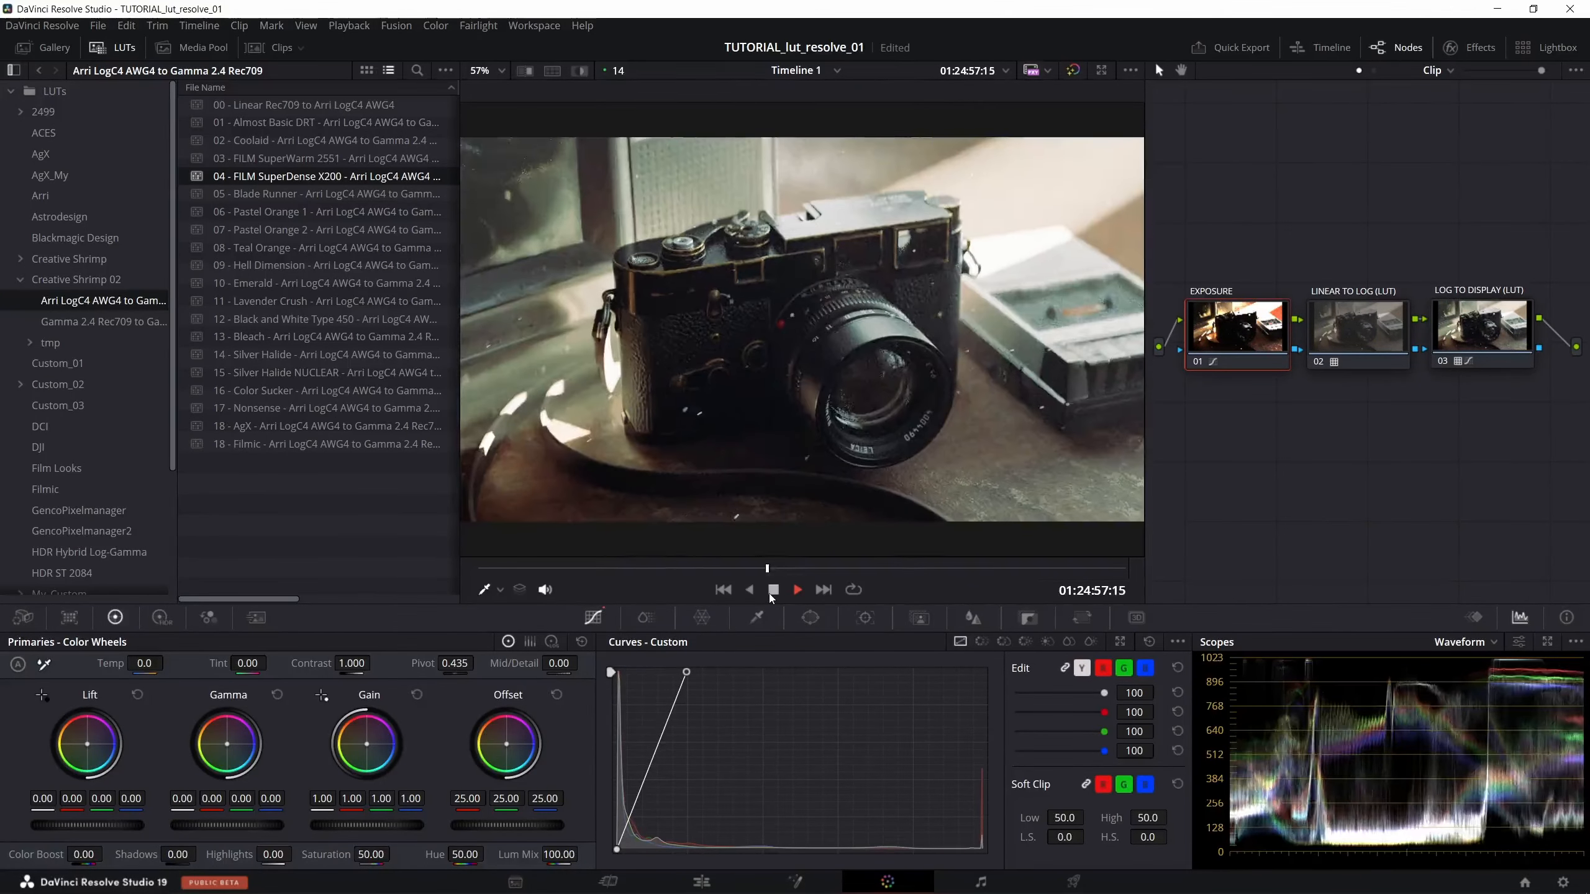
click(772, 591)
drag(687, 673, 990, 669)
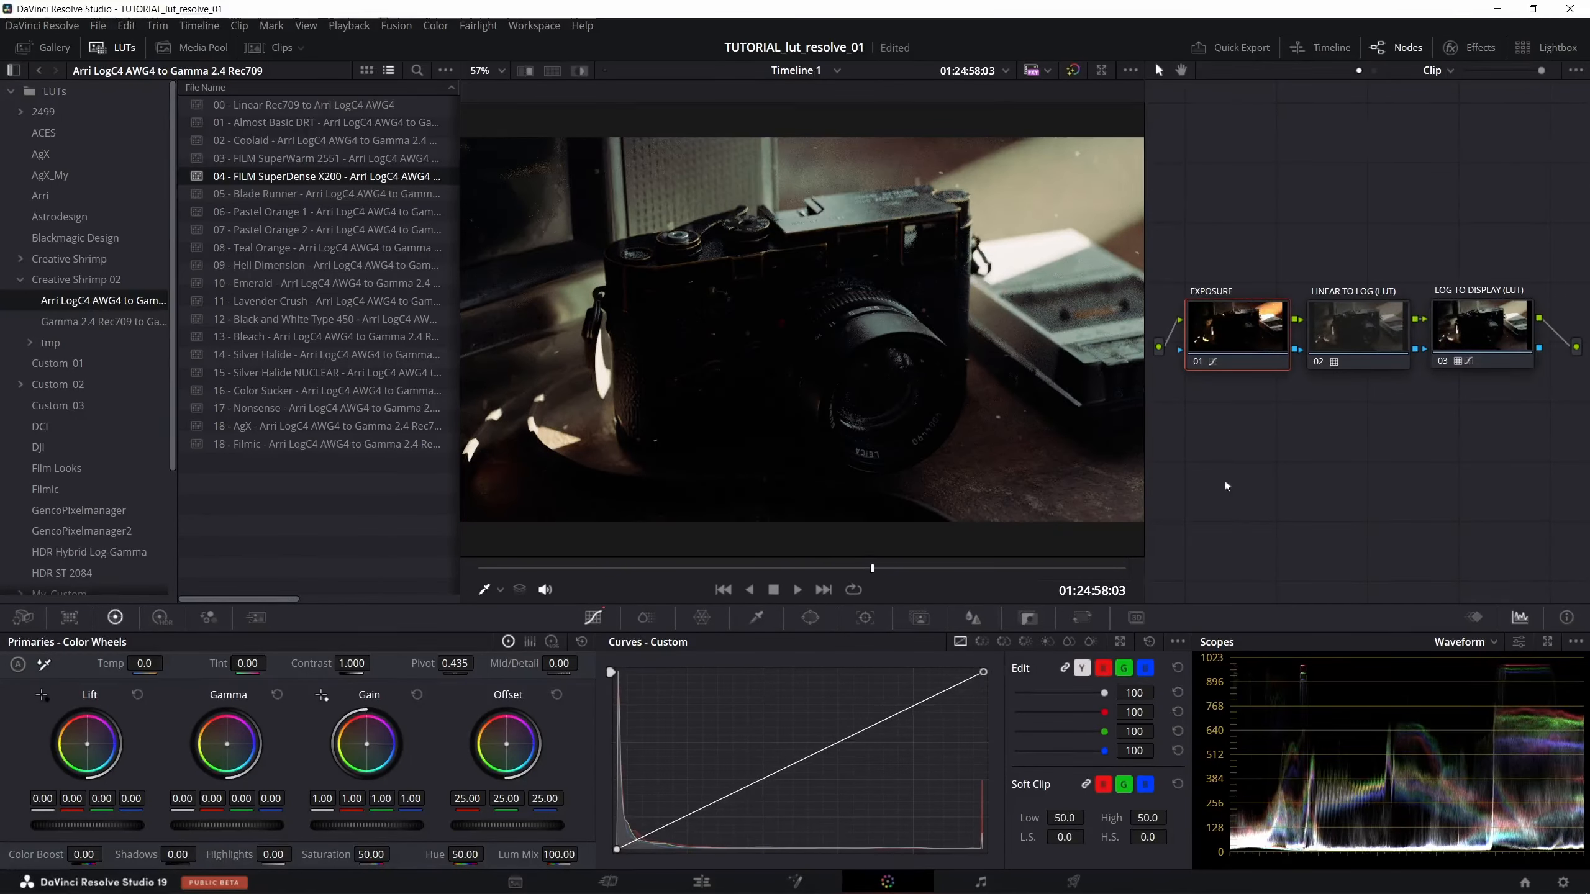
- Show the timeline's clip thumbnails and look through clips 09, 10 and 11, ending on clip 11
click(1452, 336)
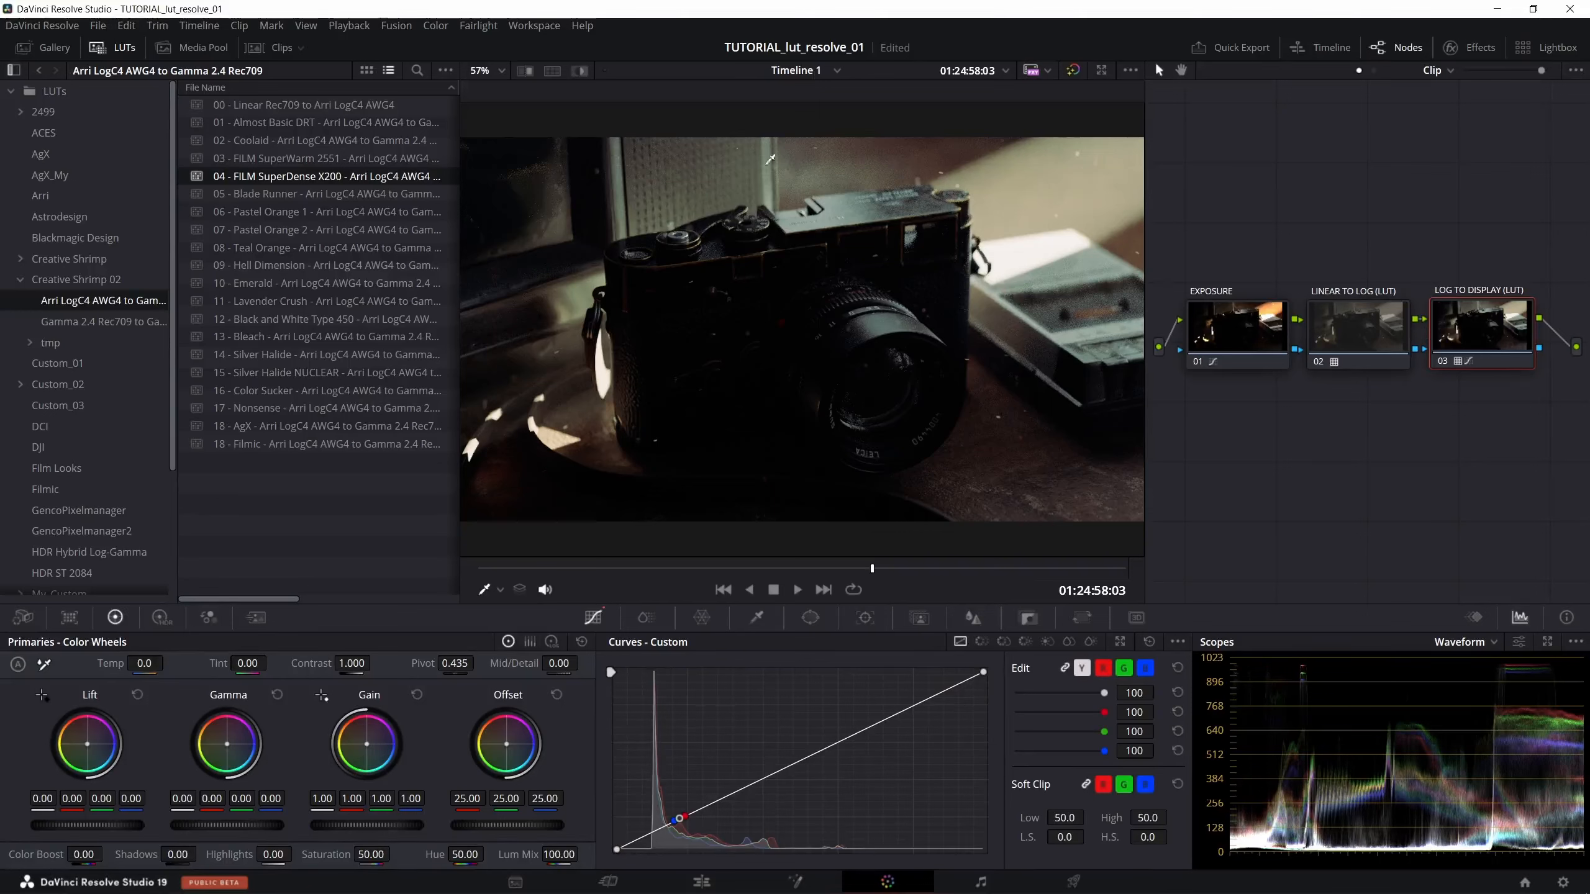
click(279, 49)
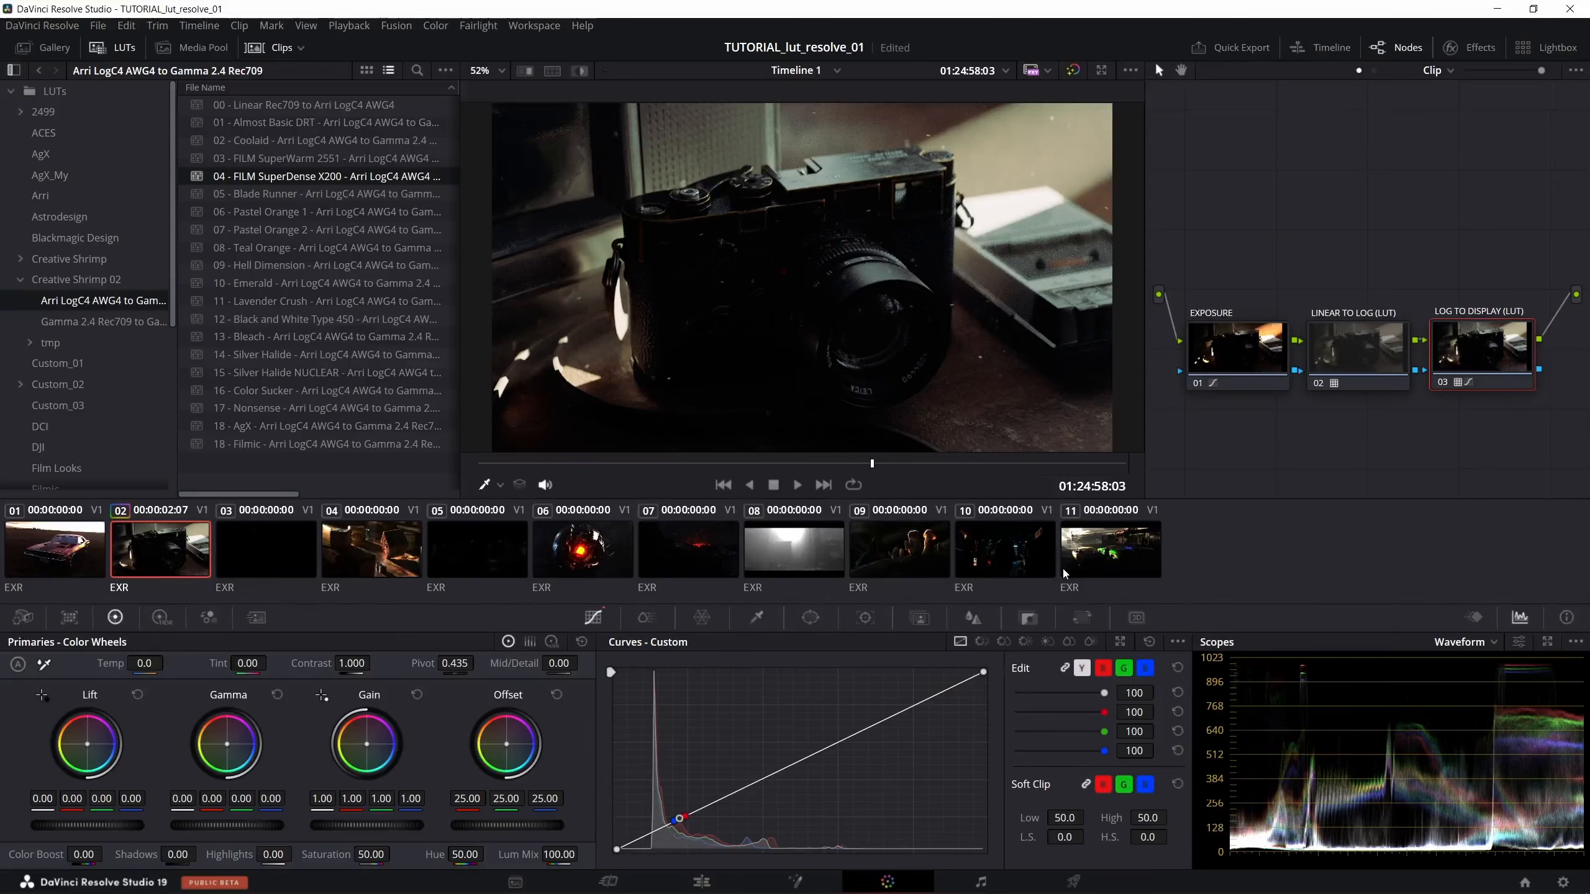
click(1093, 557)
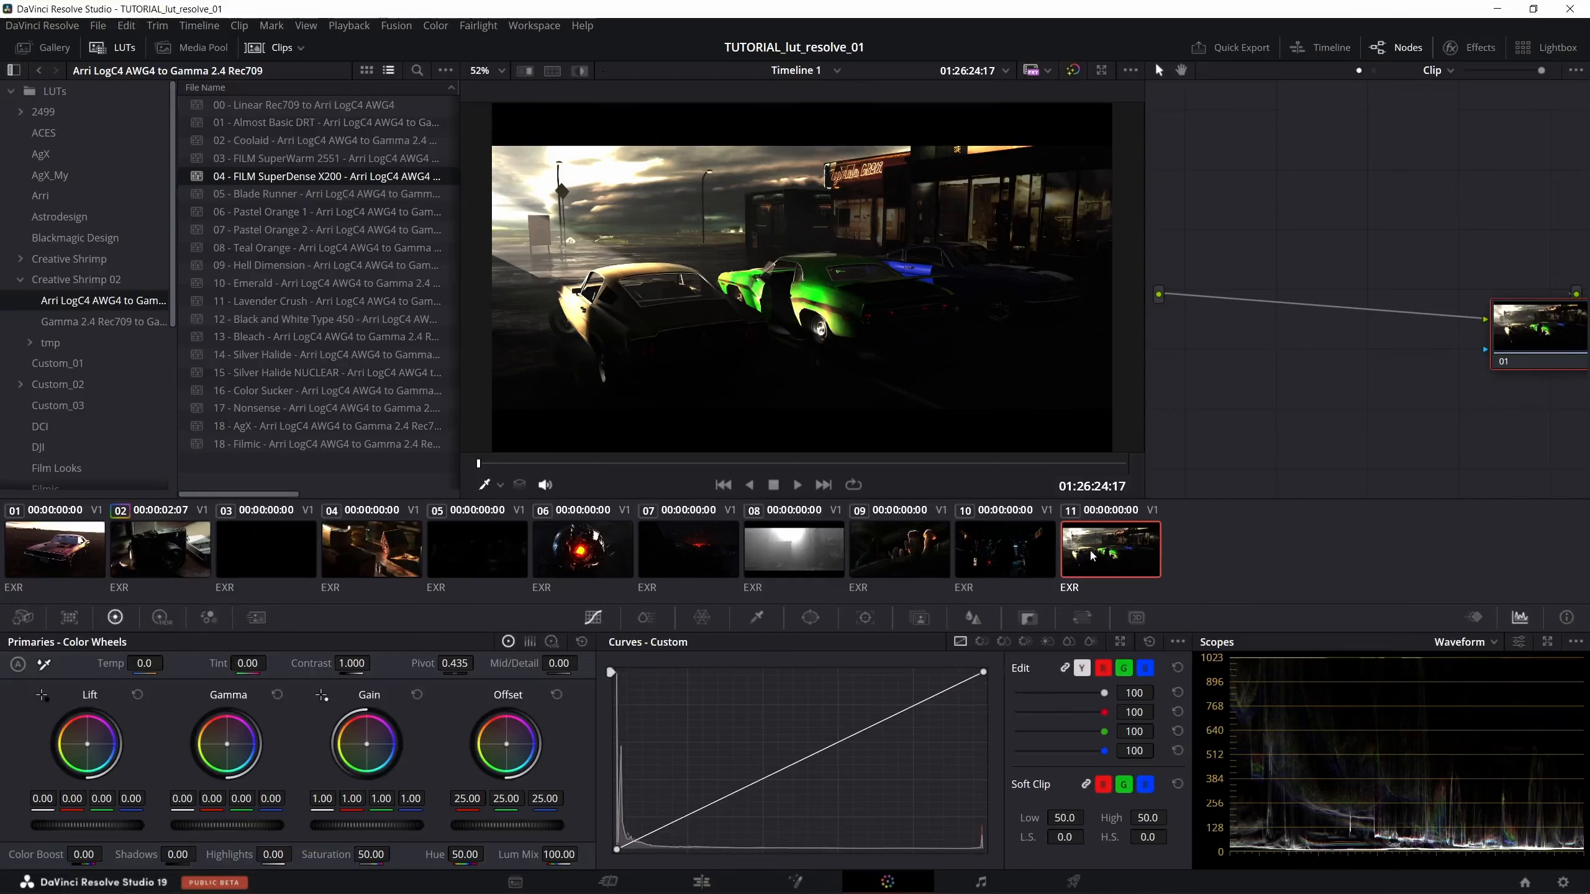
click(1030, 557)
click(917, 556)
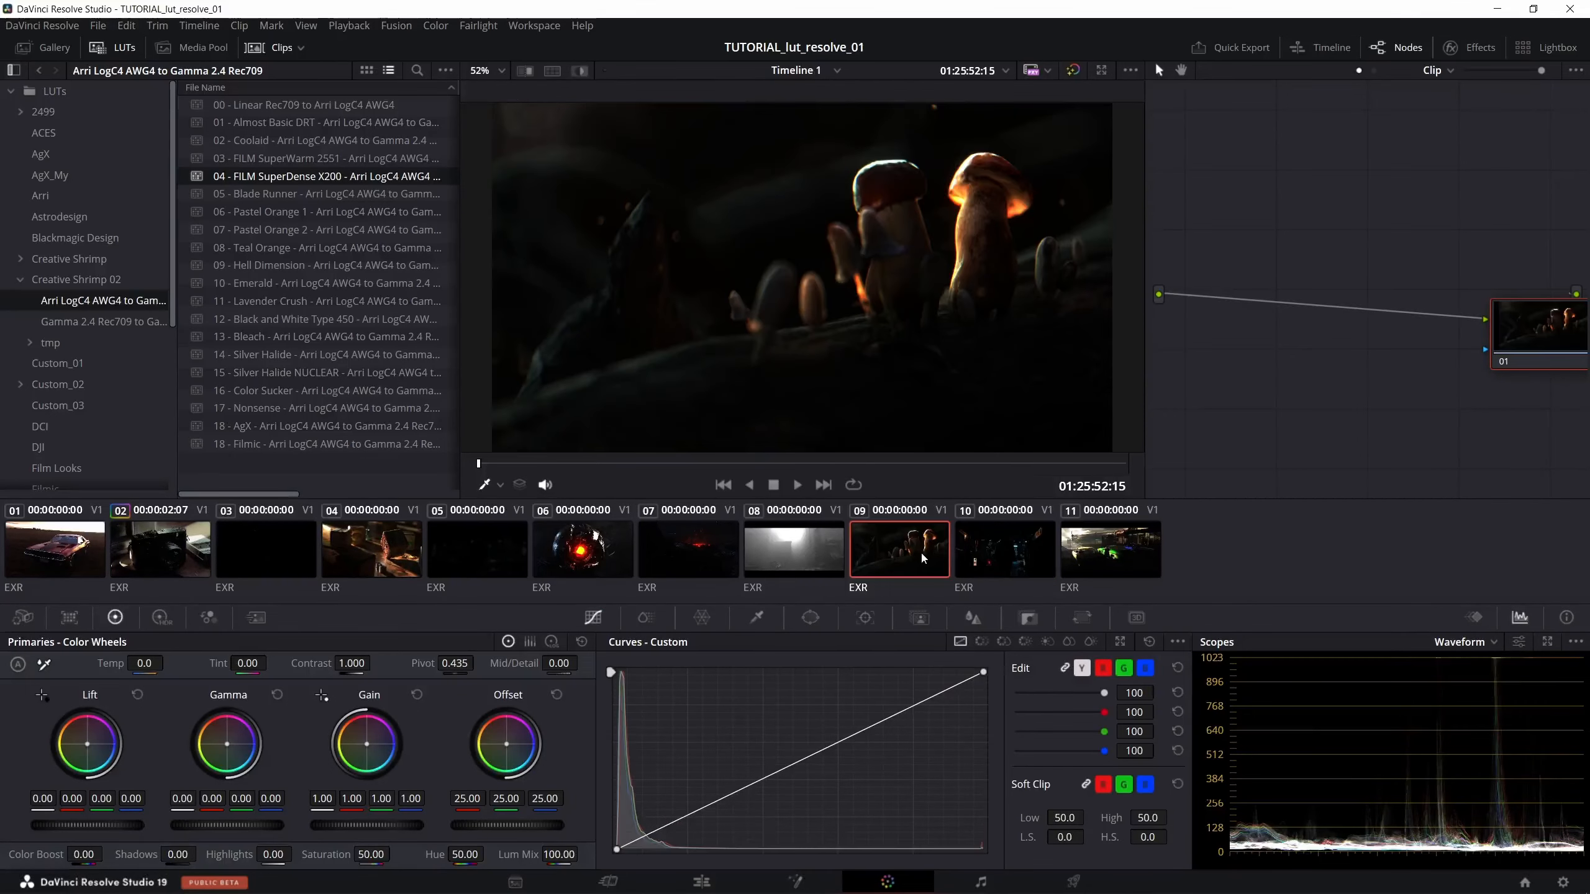
click(994, 543)
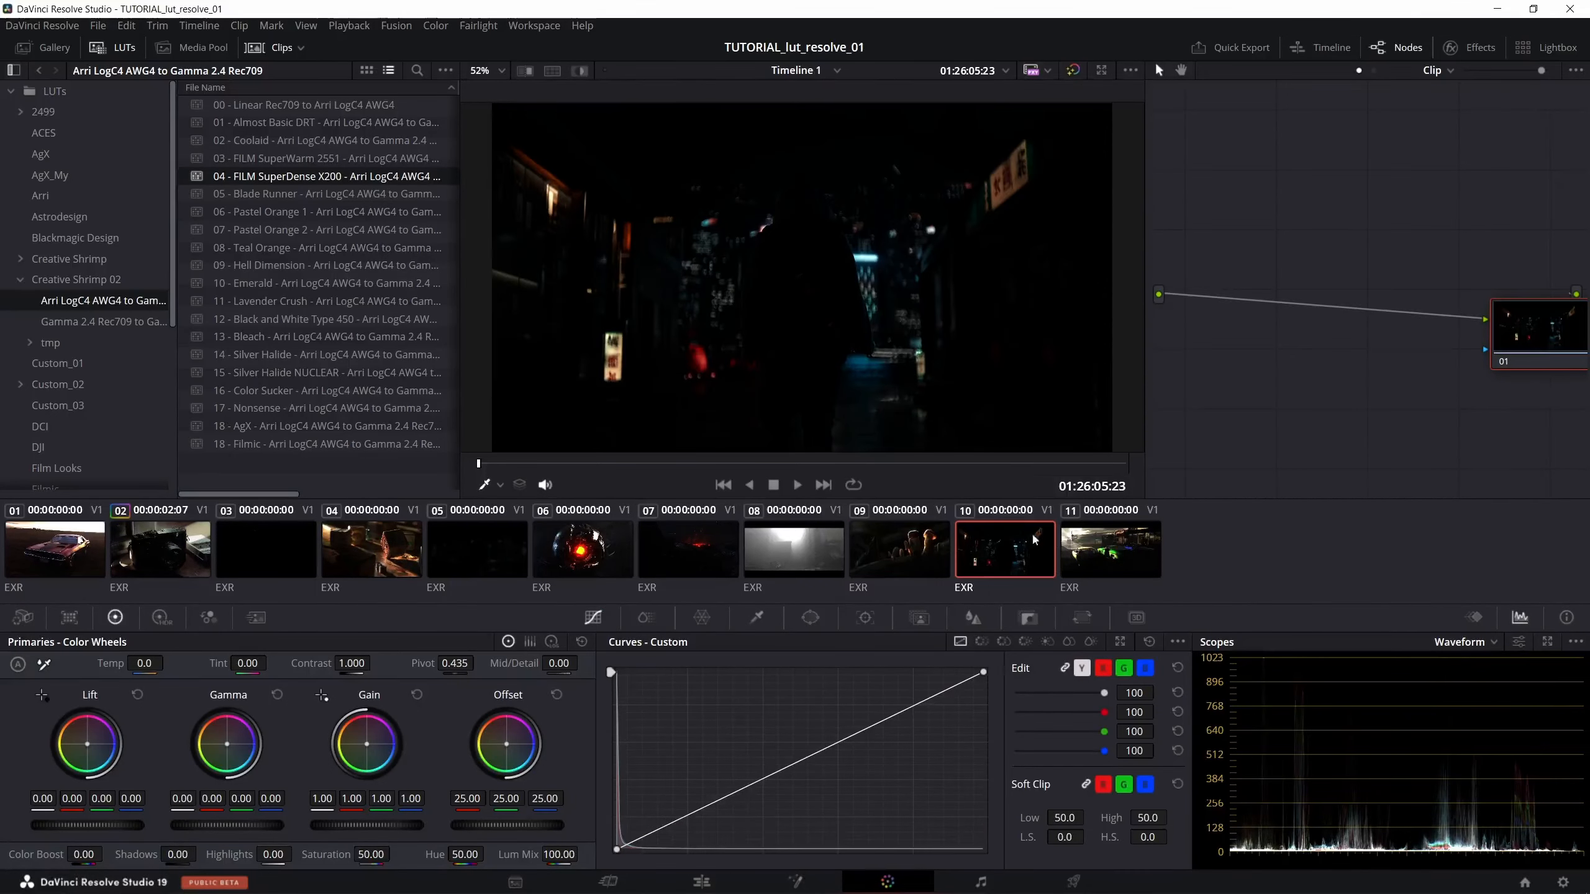
click(1092, 545)
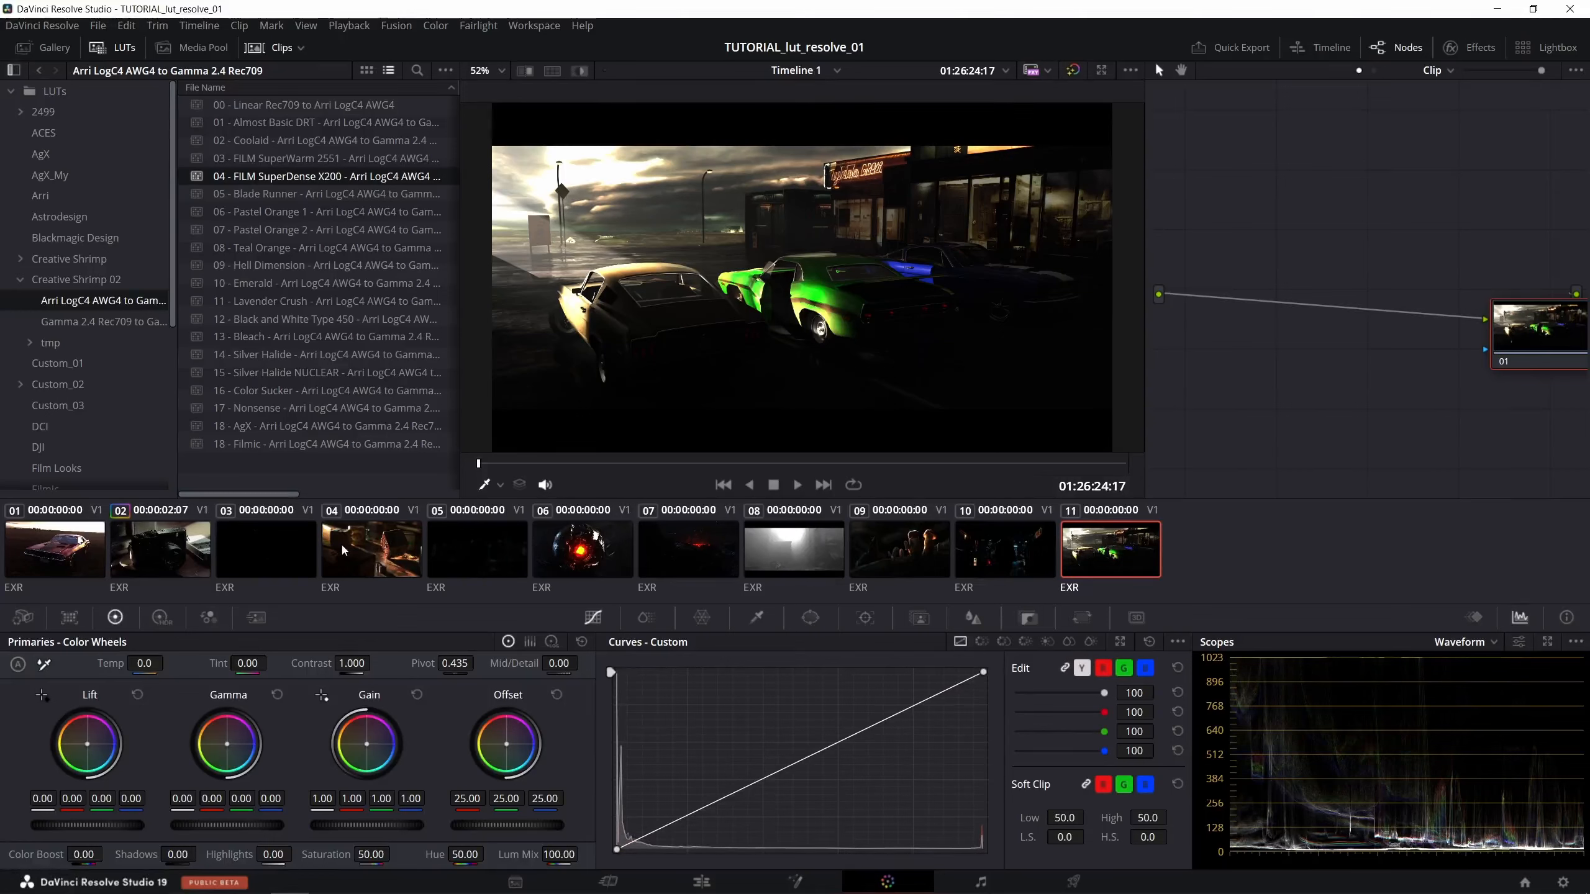
- Copy the camera clip's three-node grade from clip 02 onto clip 11 and review the copied nodes
middle_click(159, 550)
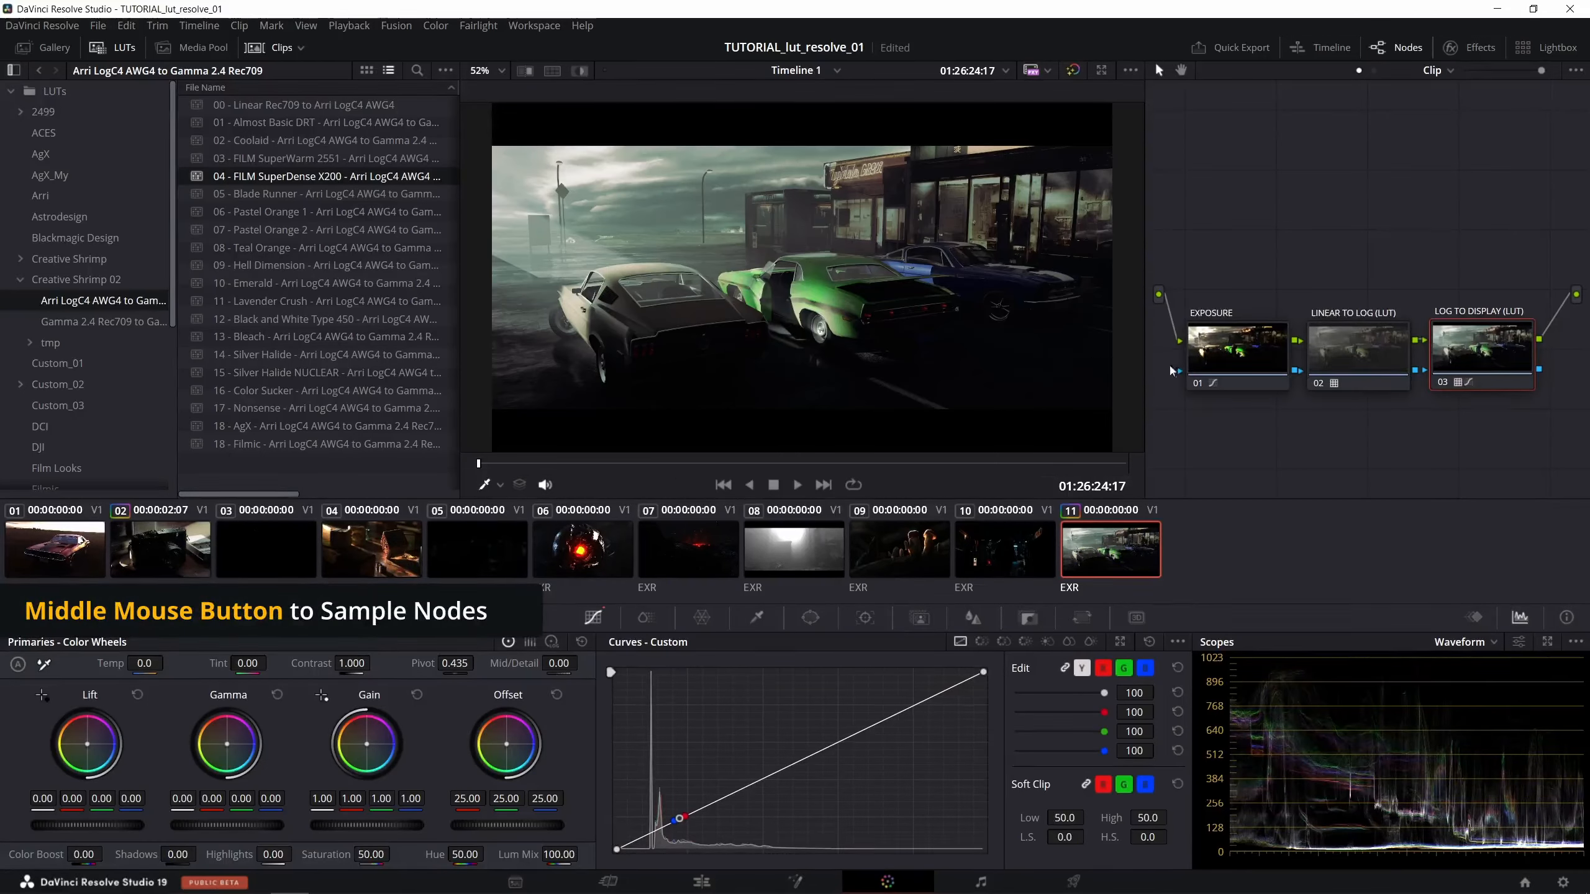
click(1246, 354)
click(1334, 352)
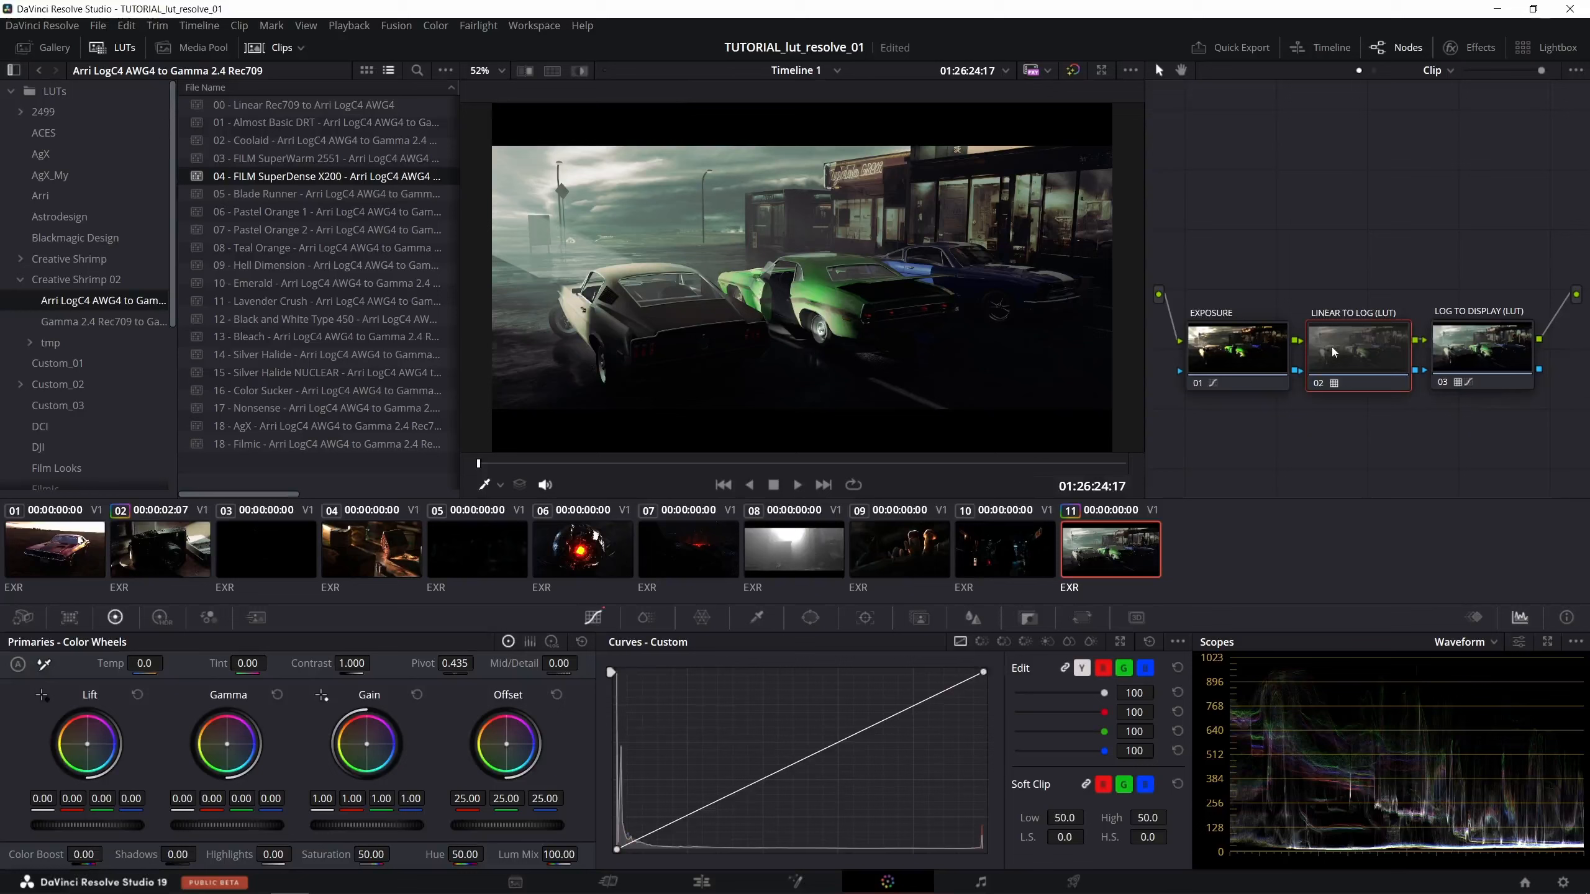
click(1465, 349)
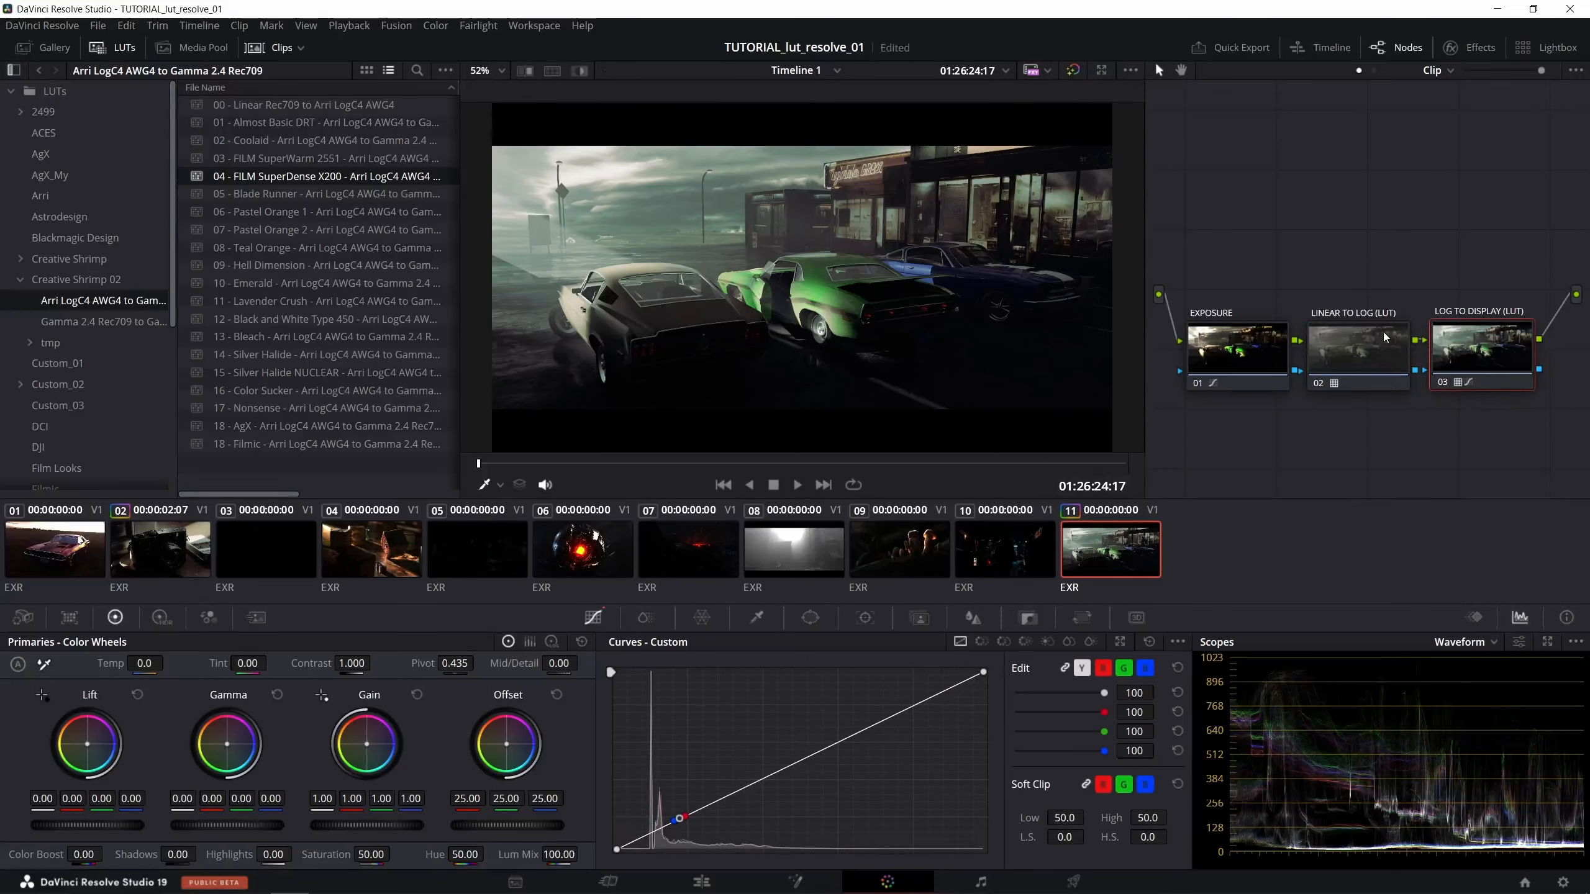
key(ctrl+a)
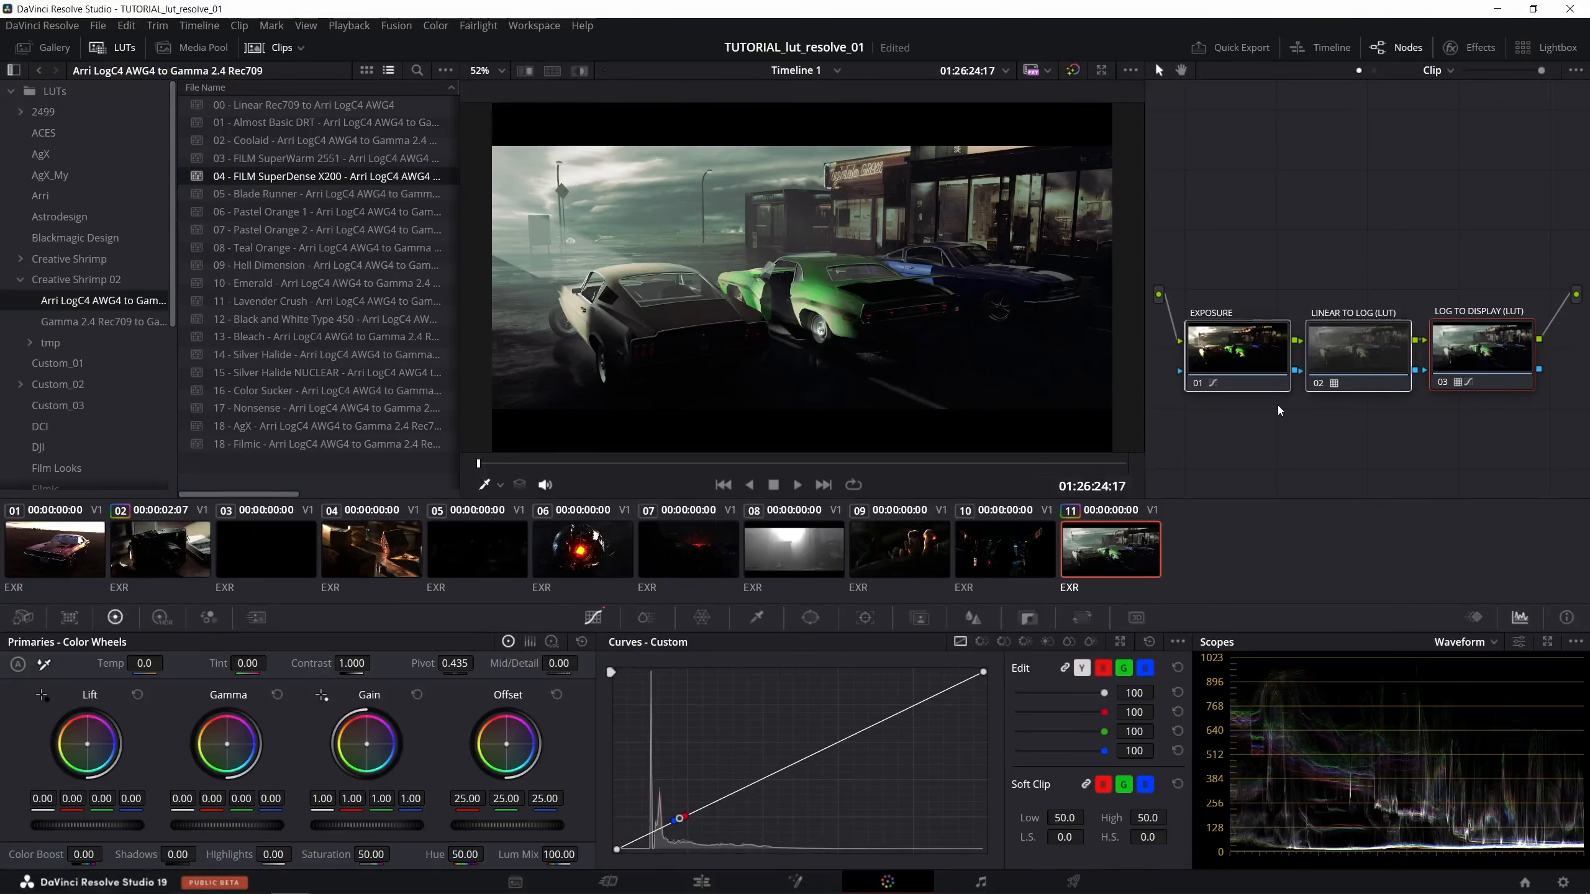
click(1277, 405)
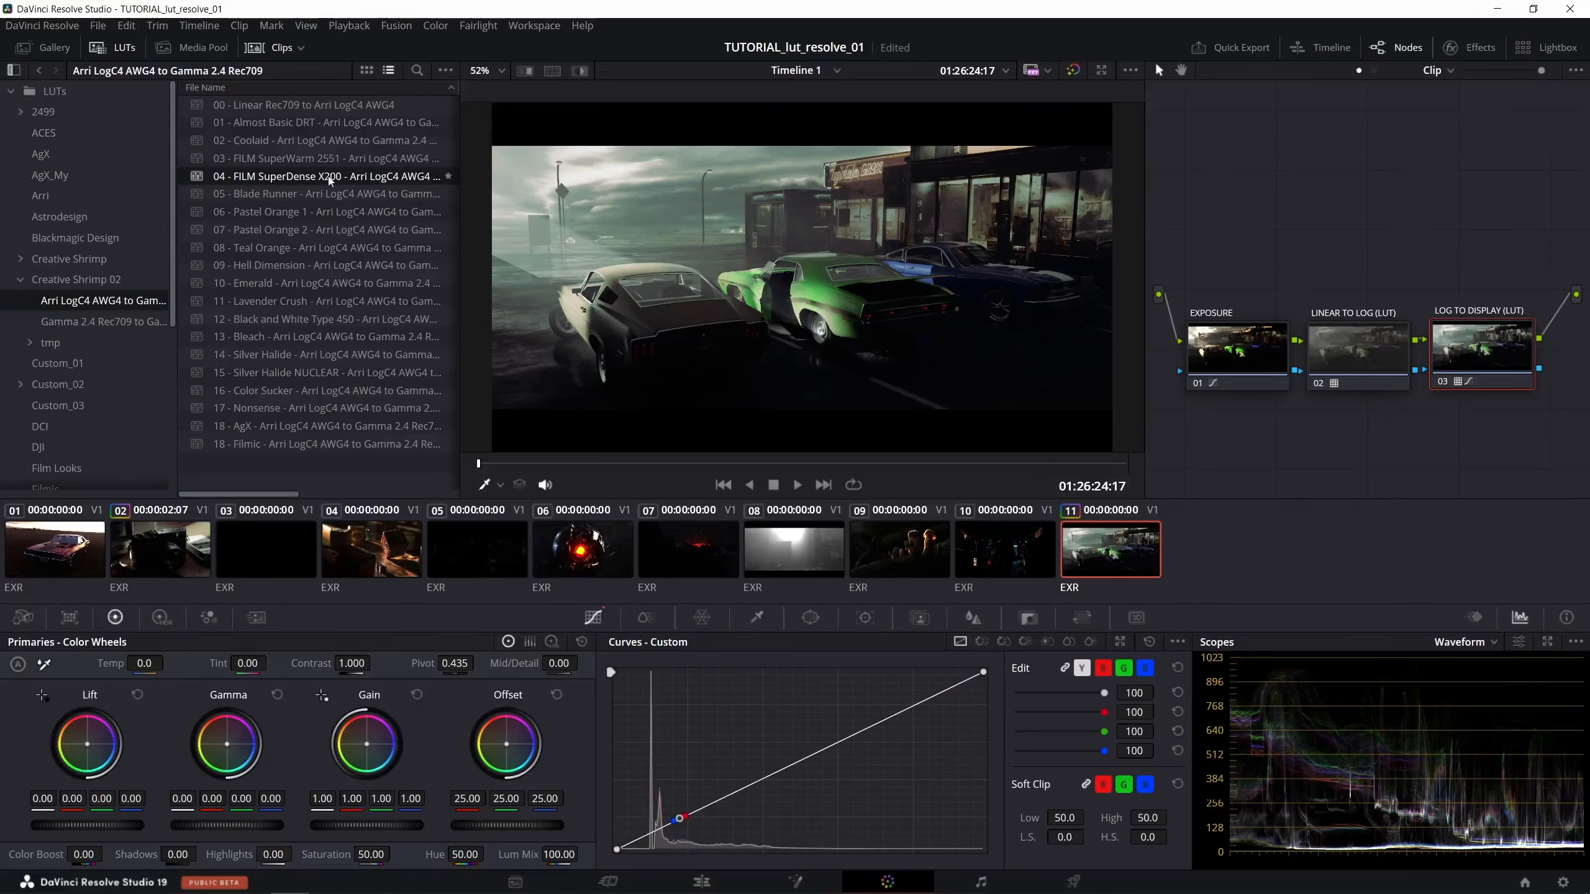
- Try the 02 - Coolaid, 03 - FILM SuperWarm 2551 and 05 - Blade Runner LUTs on clip 11's LOG TO DISPLAY (LUT) node
click(277, 155)
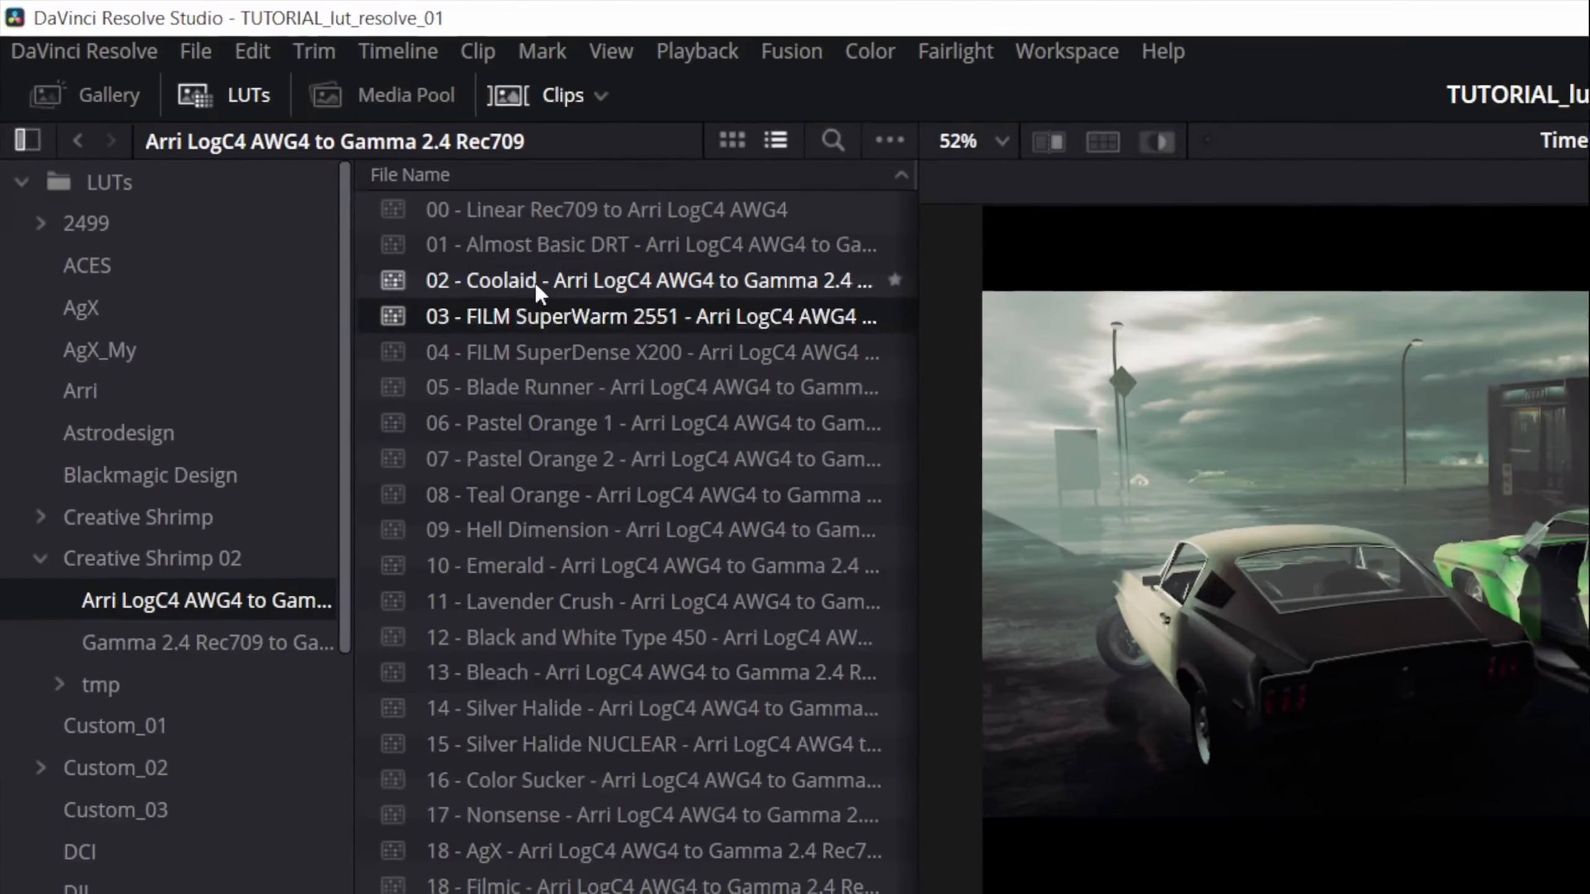
drag(534, 281, 1344, 447)
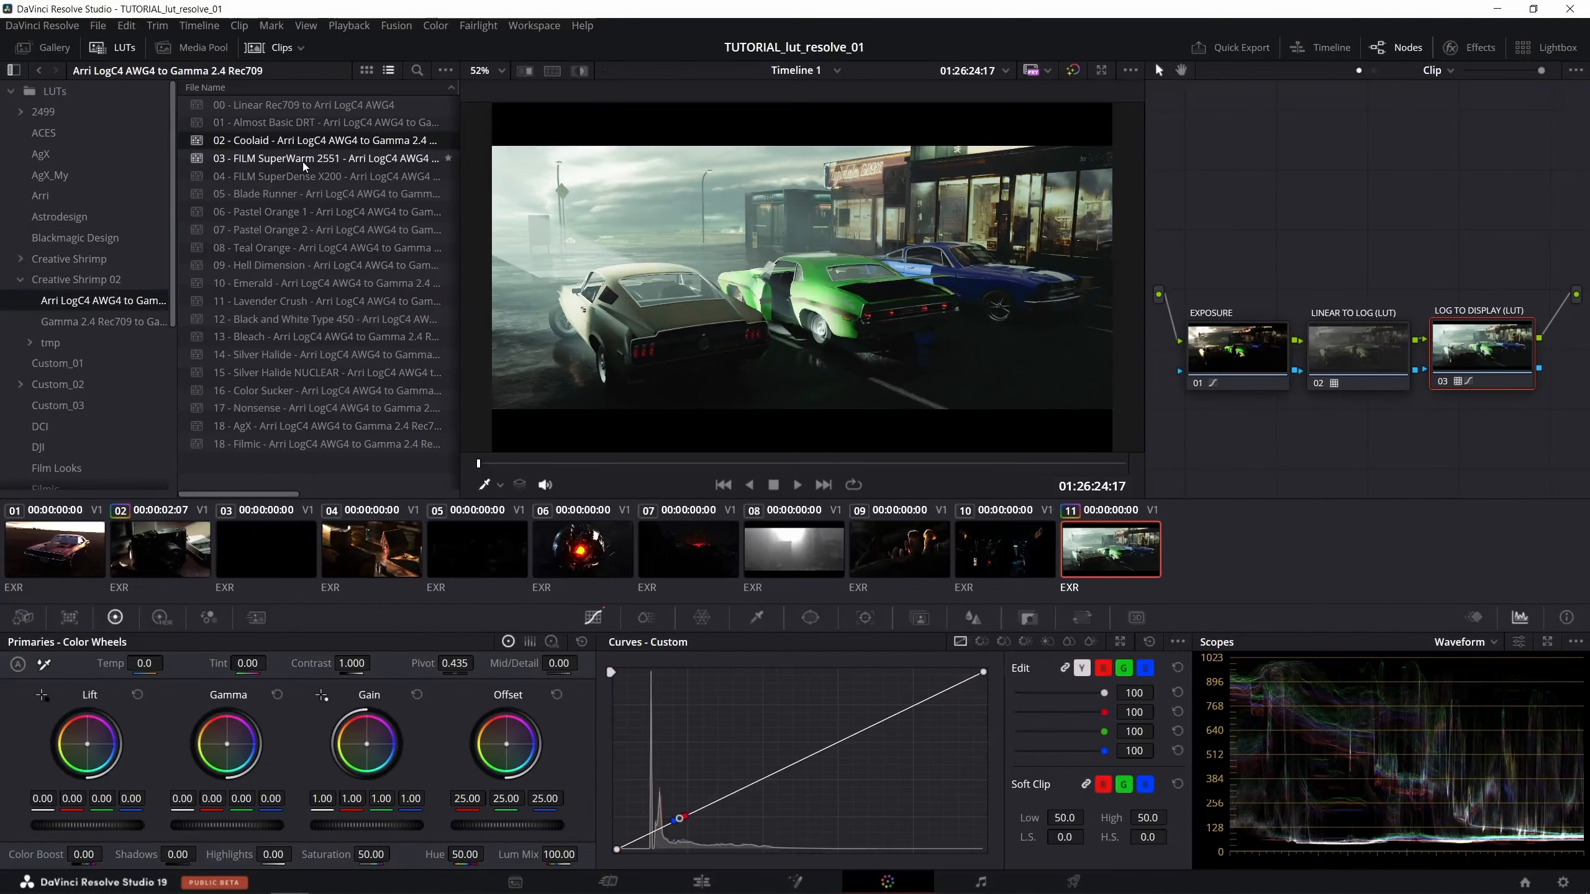
drag(303, 162, 1481, 351)
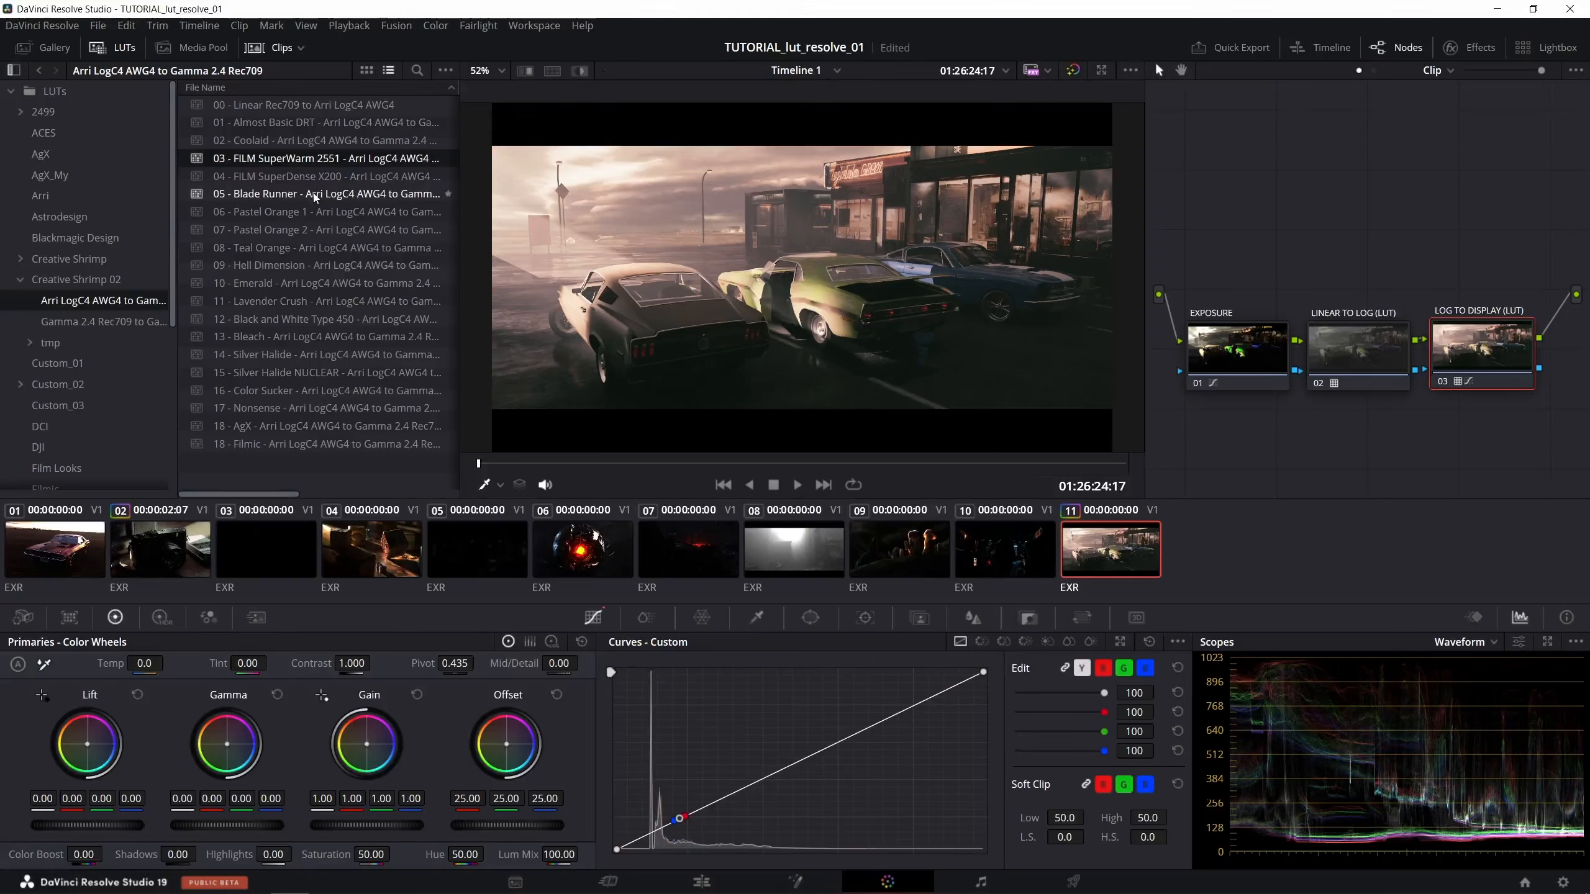
click(270, 198)
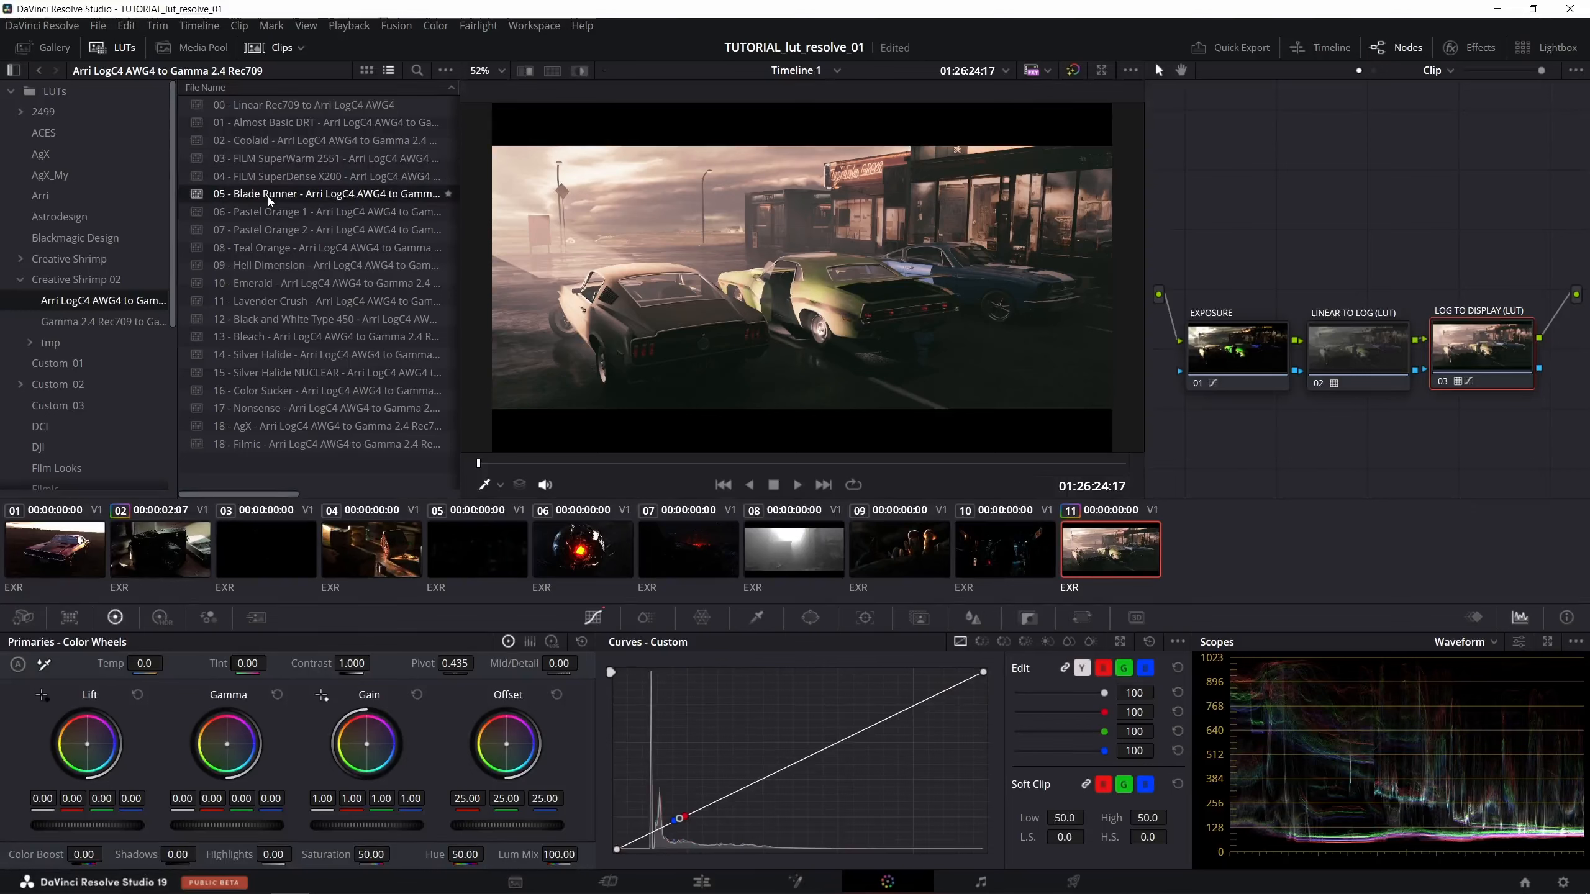
drag(265, 197, 1456, 330)
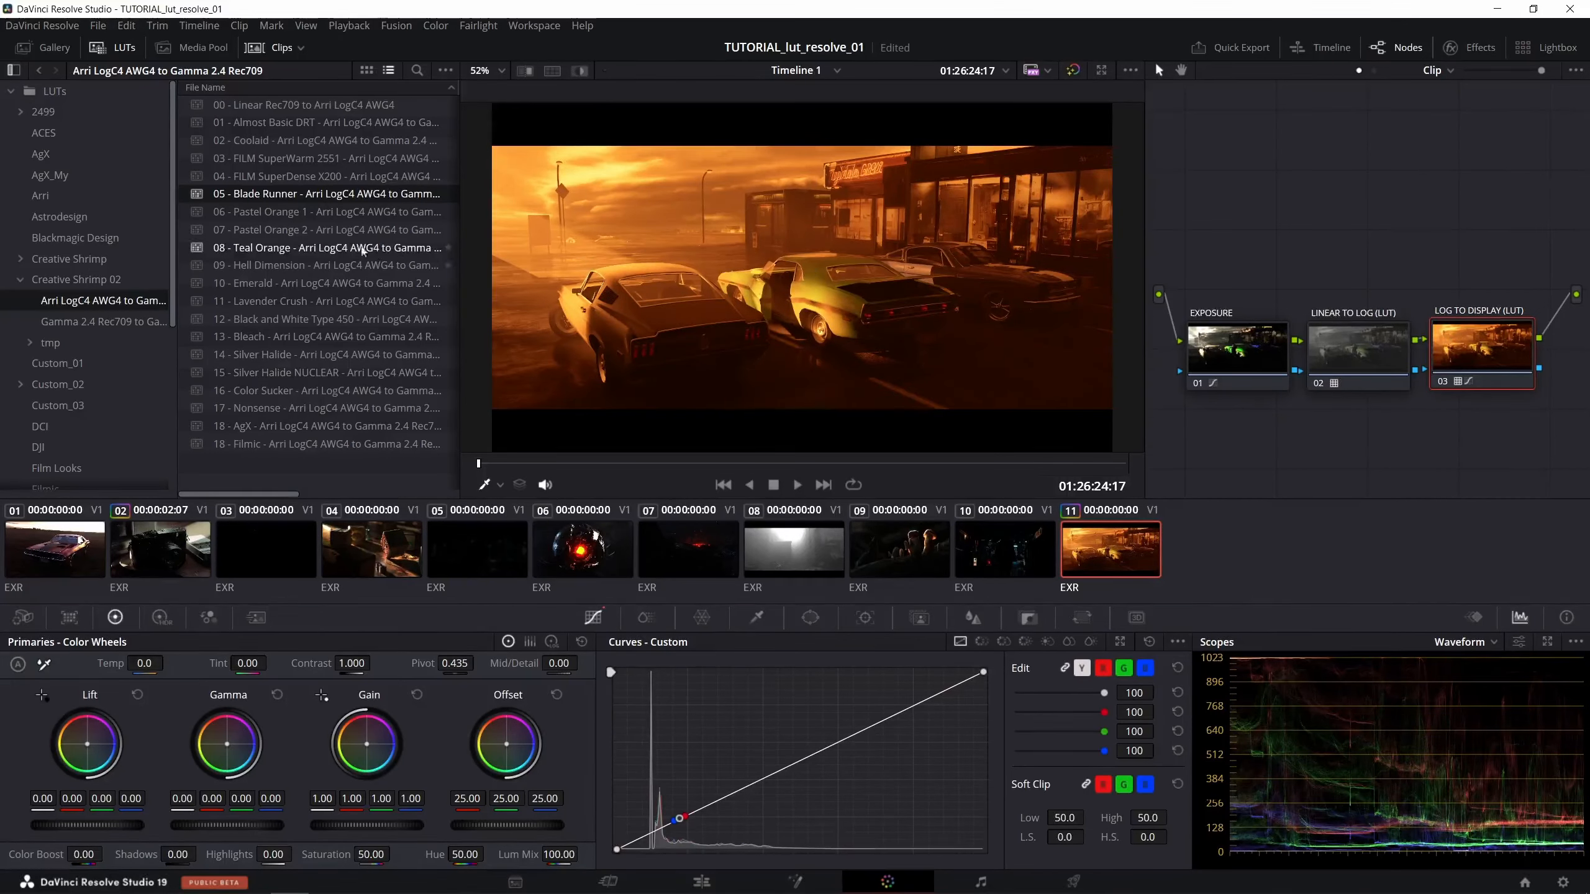
- Preview the 06 - Pastel Orange 1 LUT on clip 11's LOG TO DISPLAY (LUT) node, and replace it with 07 - Pastel Orange 2
click(299, 213)
drag(286, 217, 1461, 339)
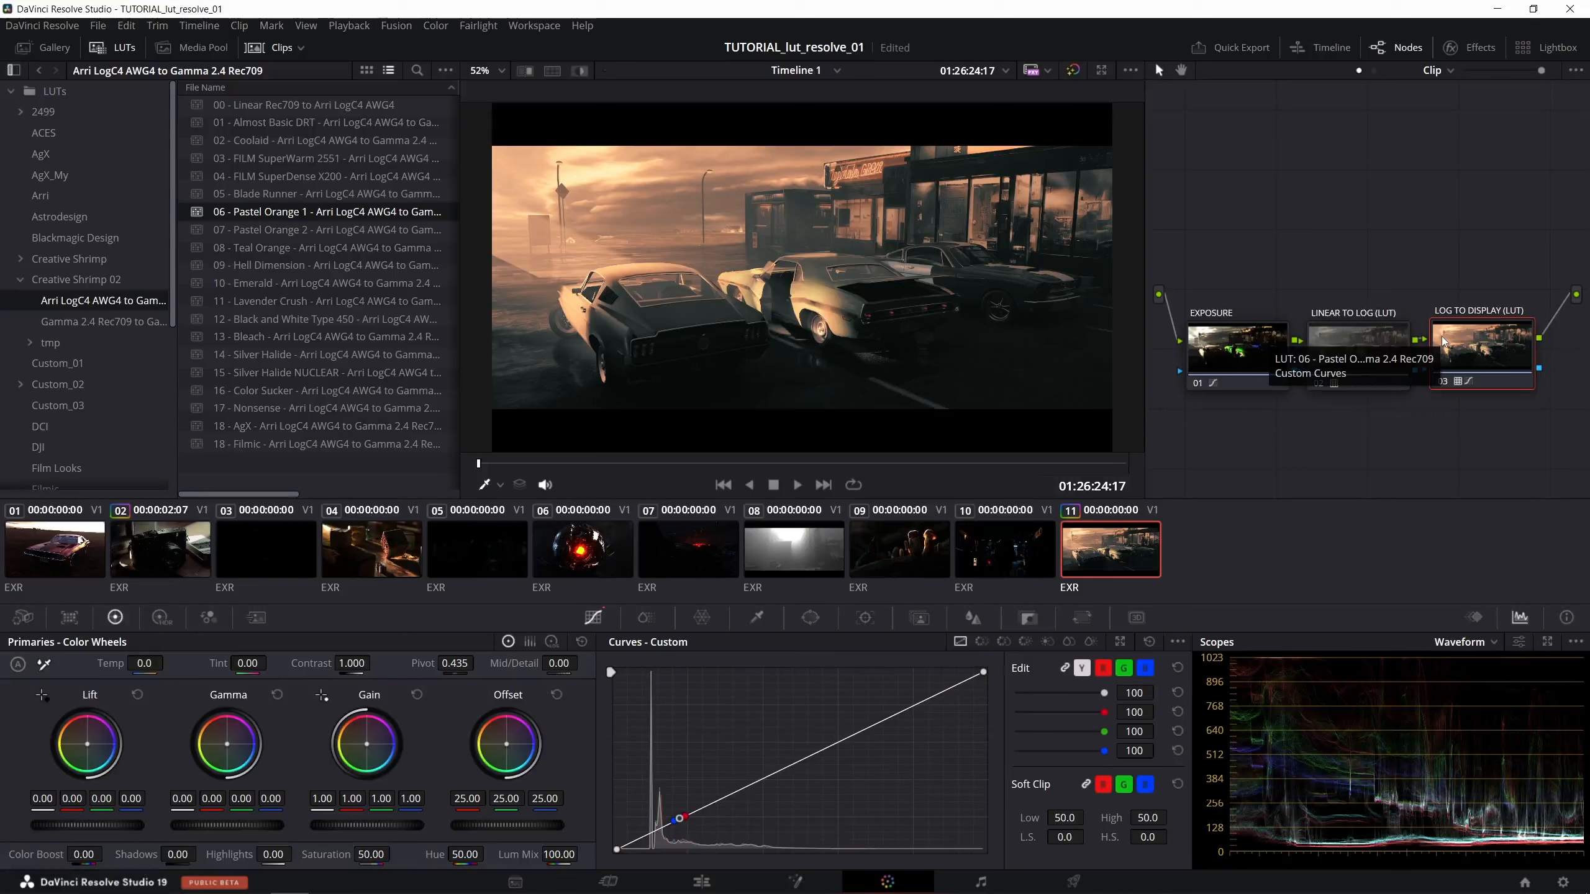
drag(245, 230, 1463, 344)
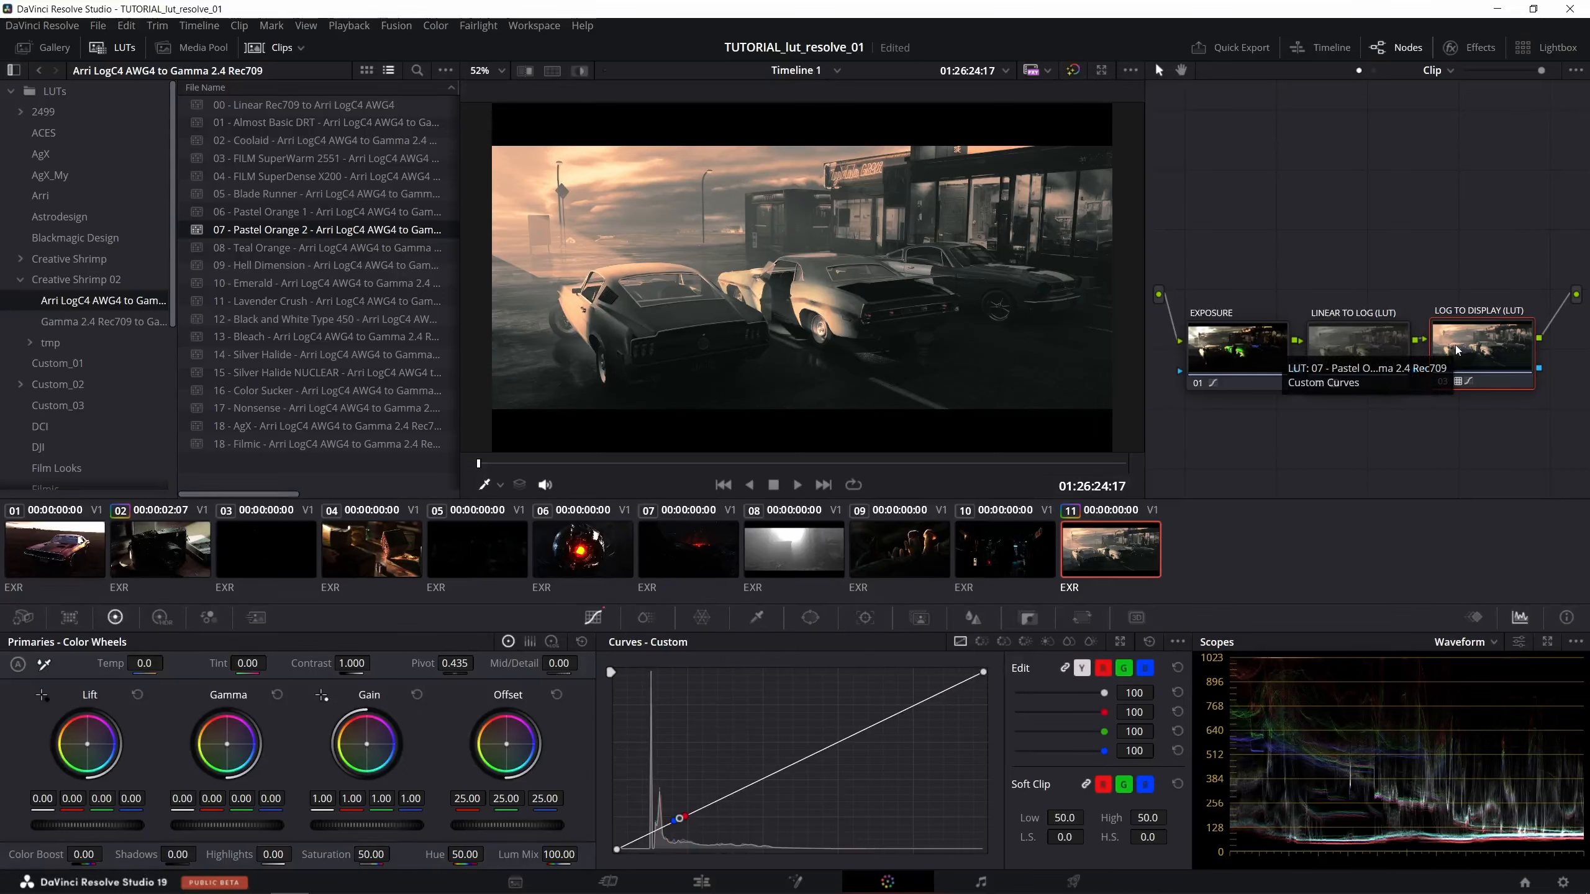
- Copy the node grade from clip 11 onto the night street clip 10
click(1011, 537)
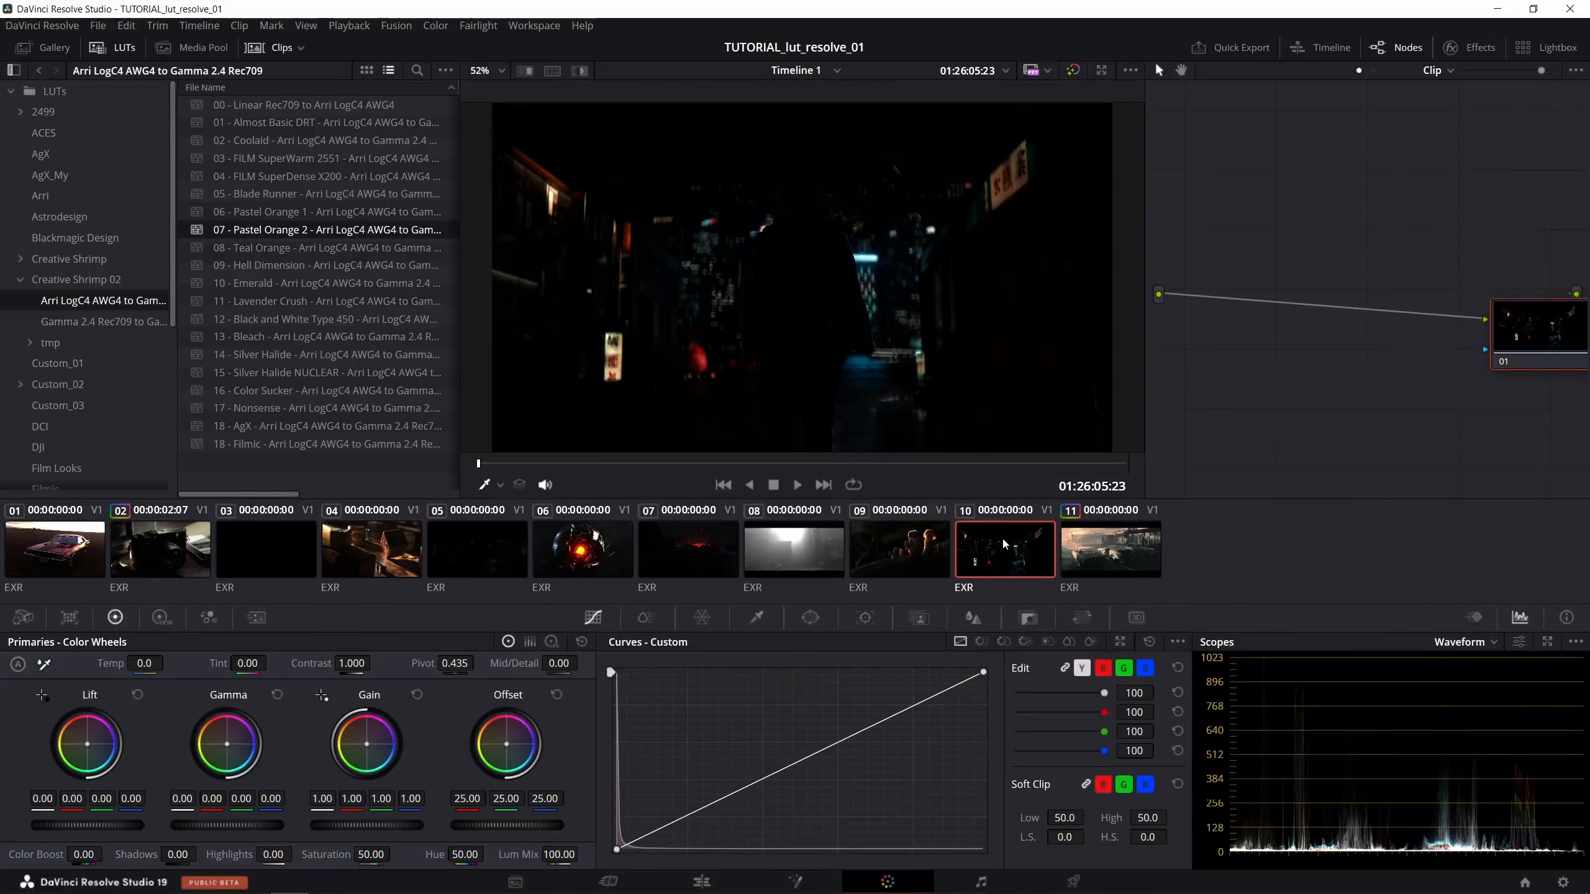
middle_click(1117, 549)
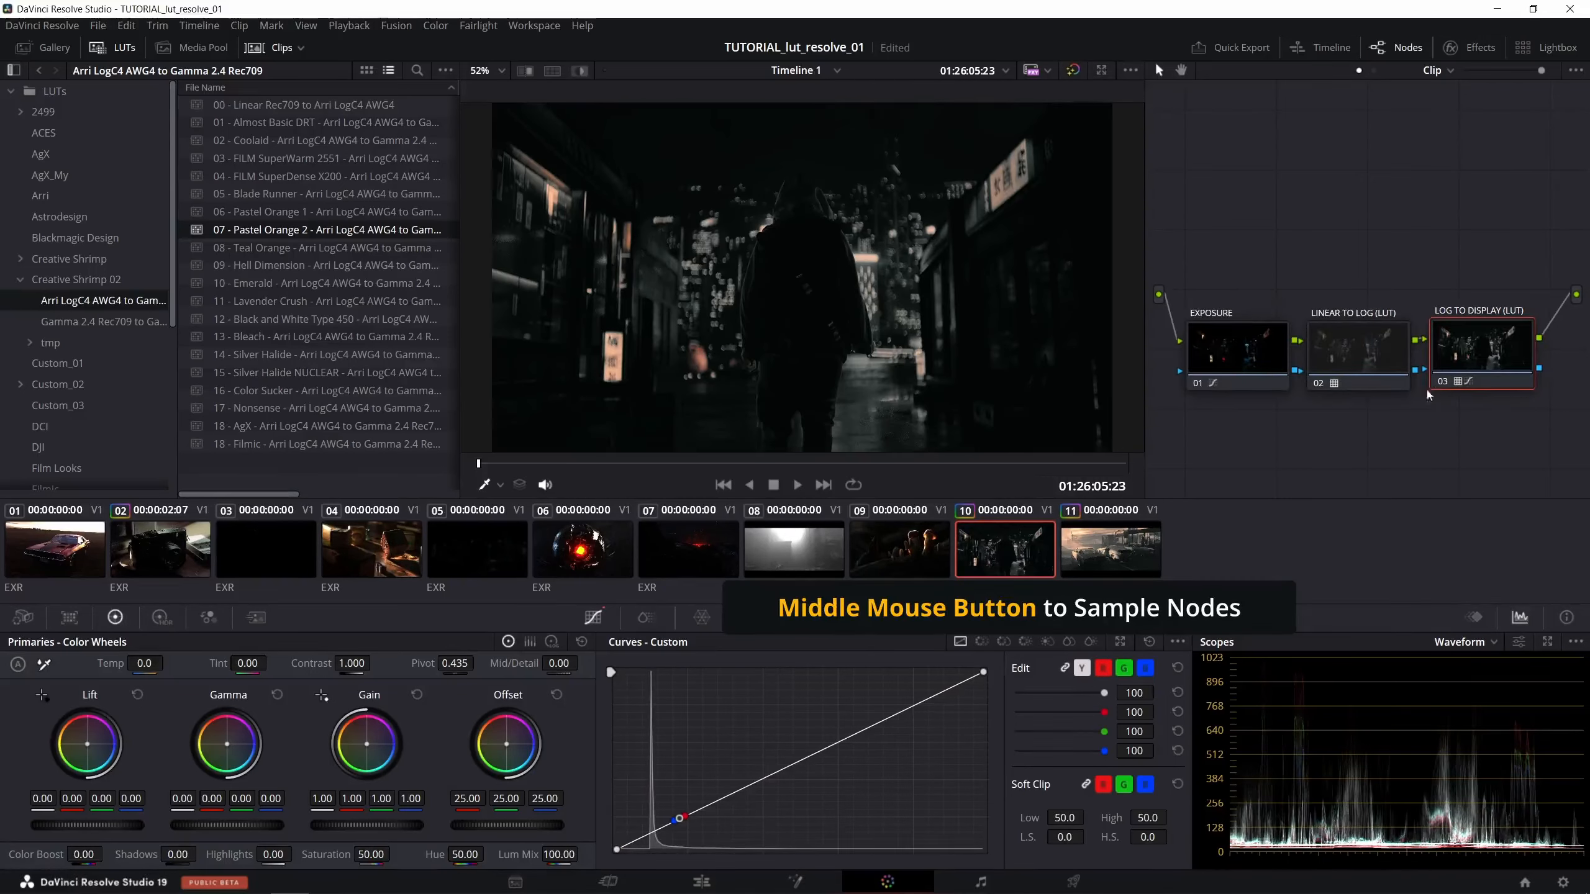
- Compare clip 10 during playback with the LOG TO DISPLAY (LUT) node disabled and enabled again
click(1442, 381)
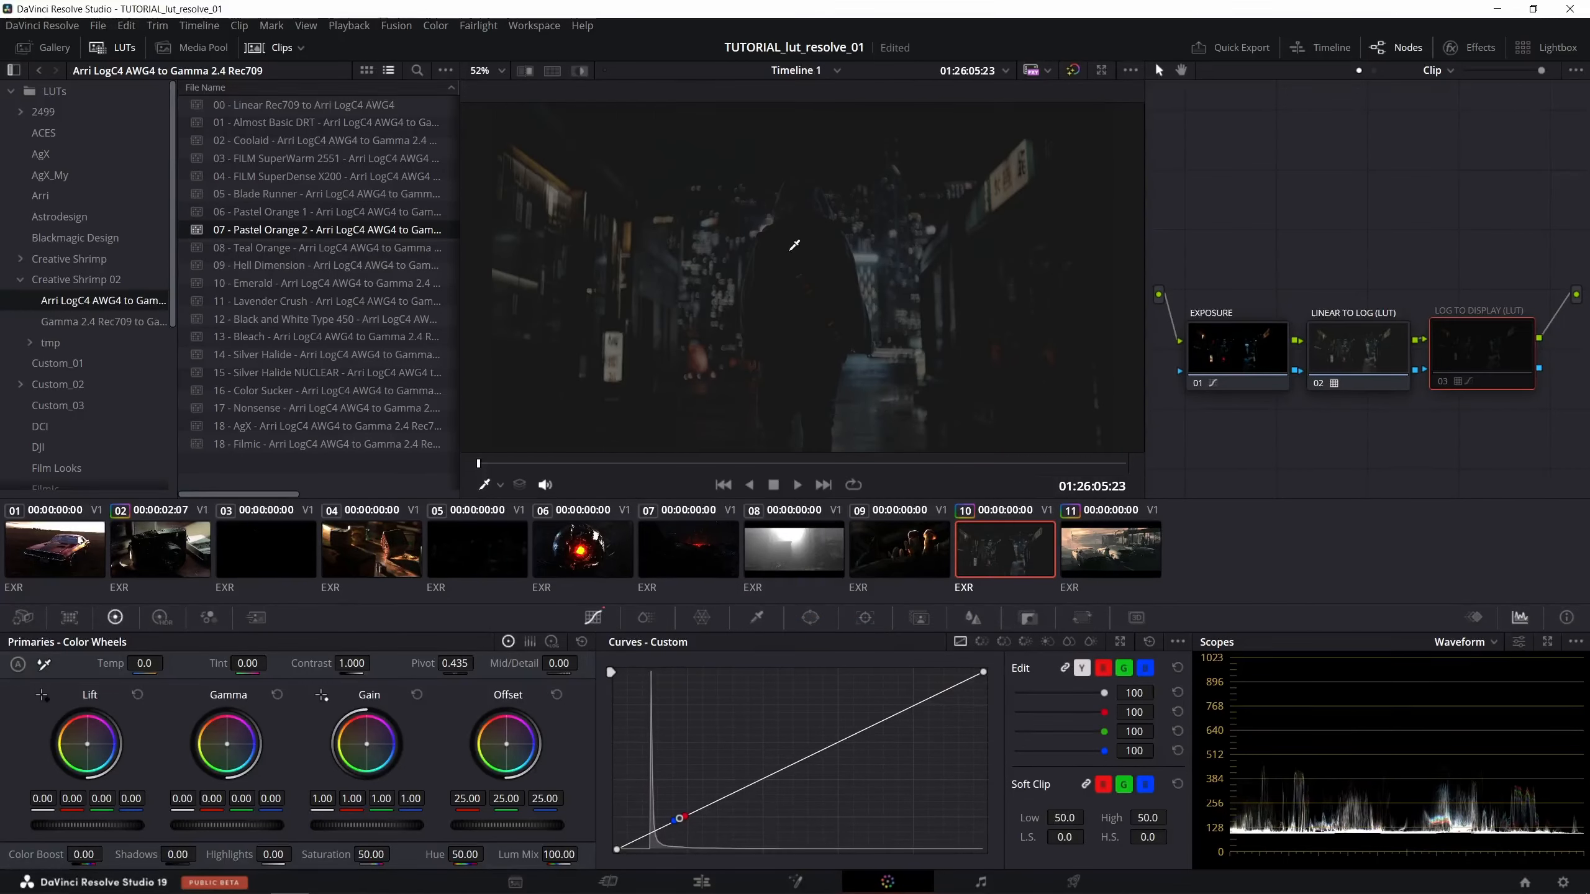
key(space)
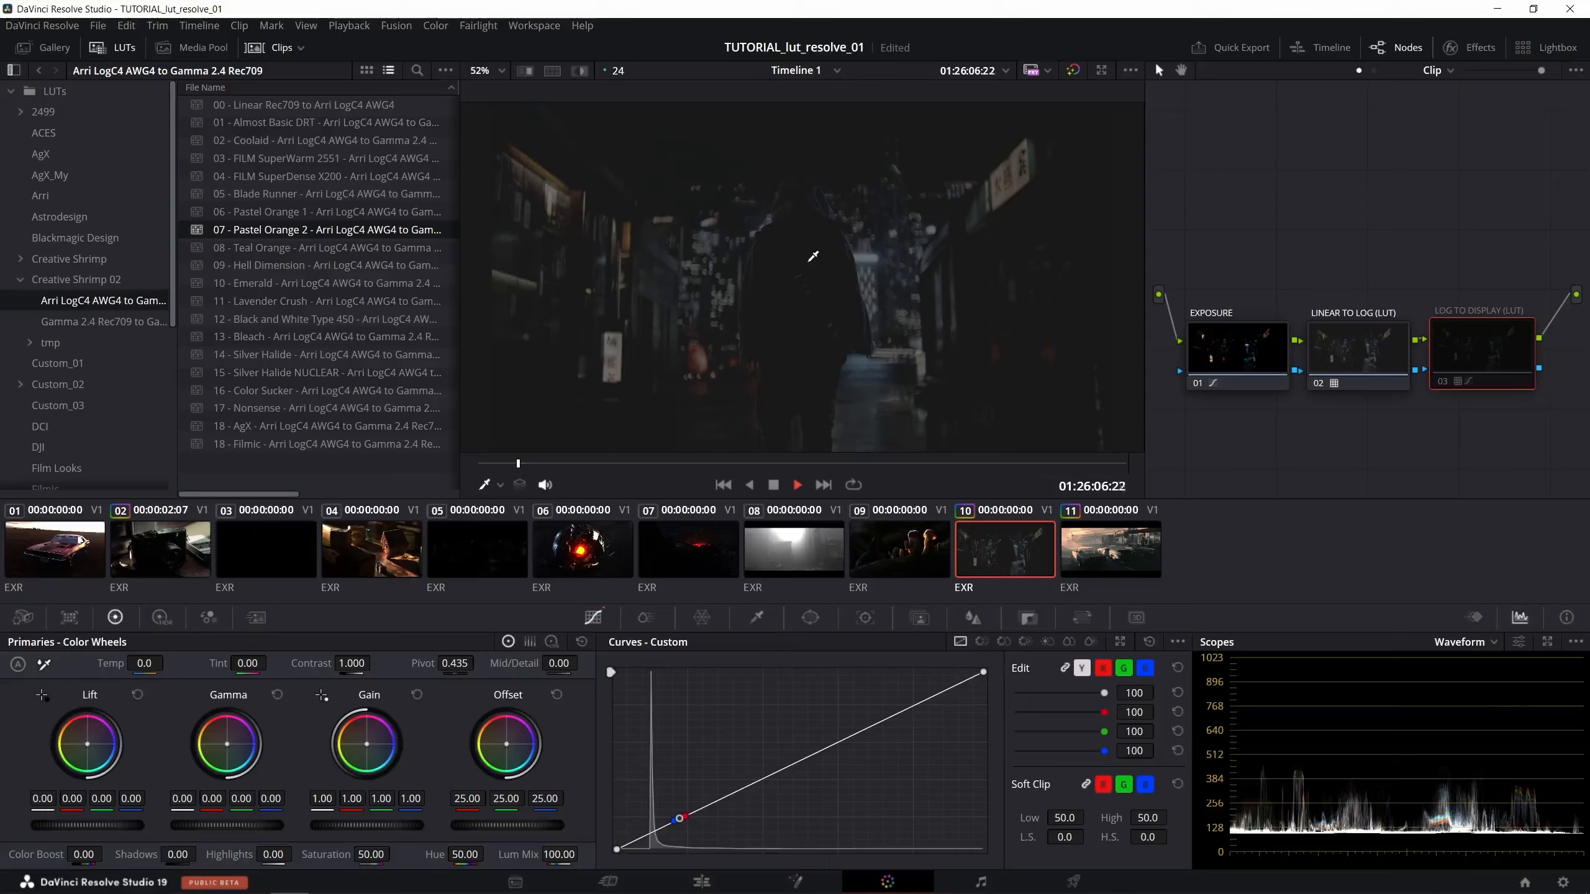
key(ctrl+f)
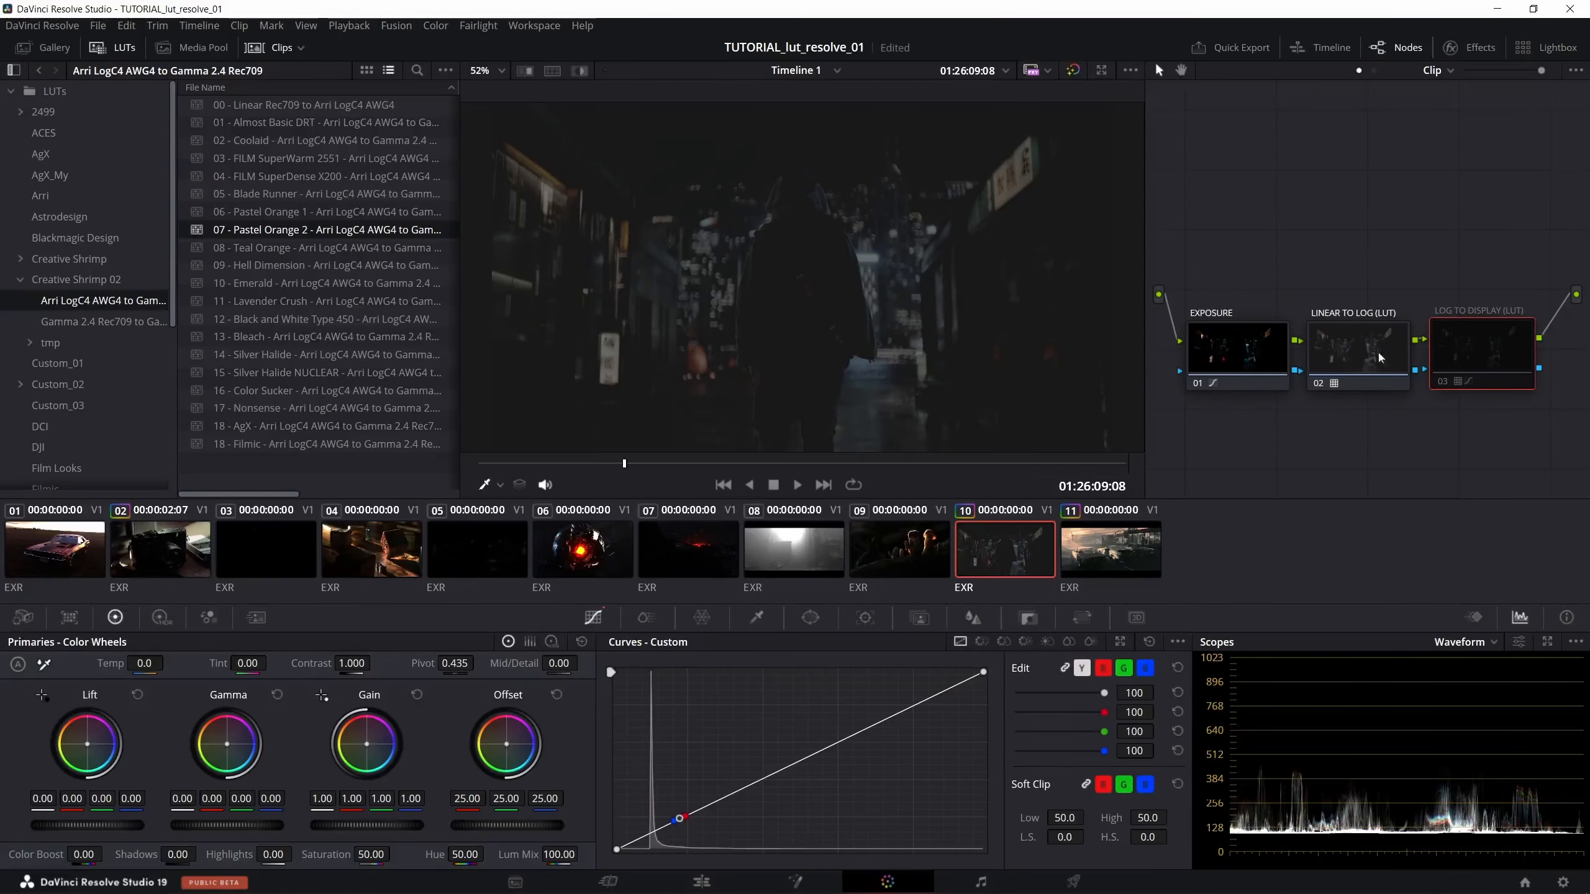
click(1443, 382)
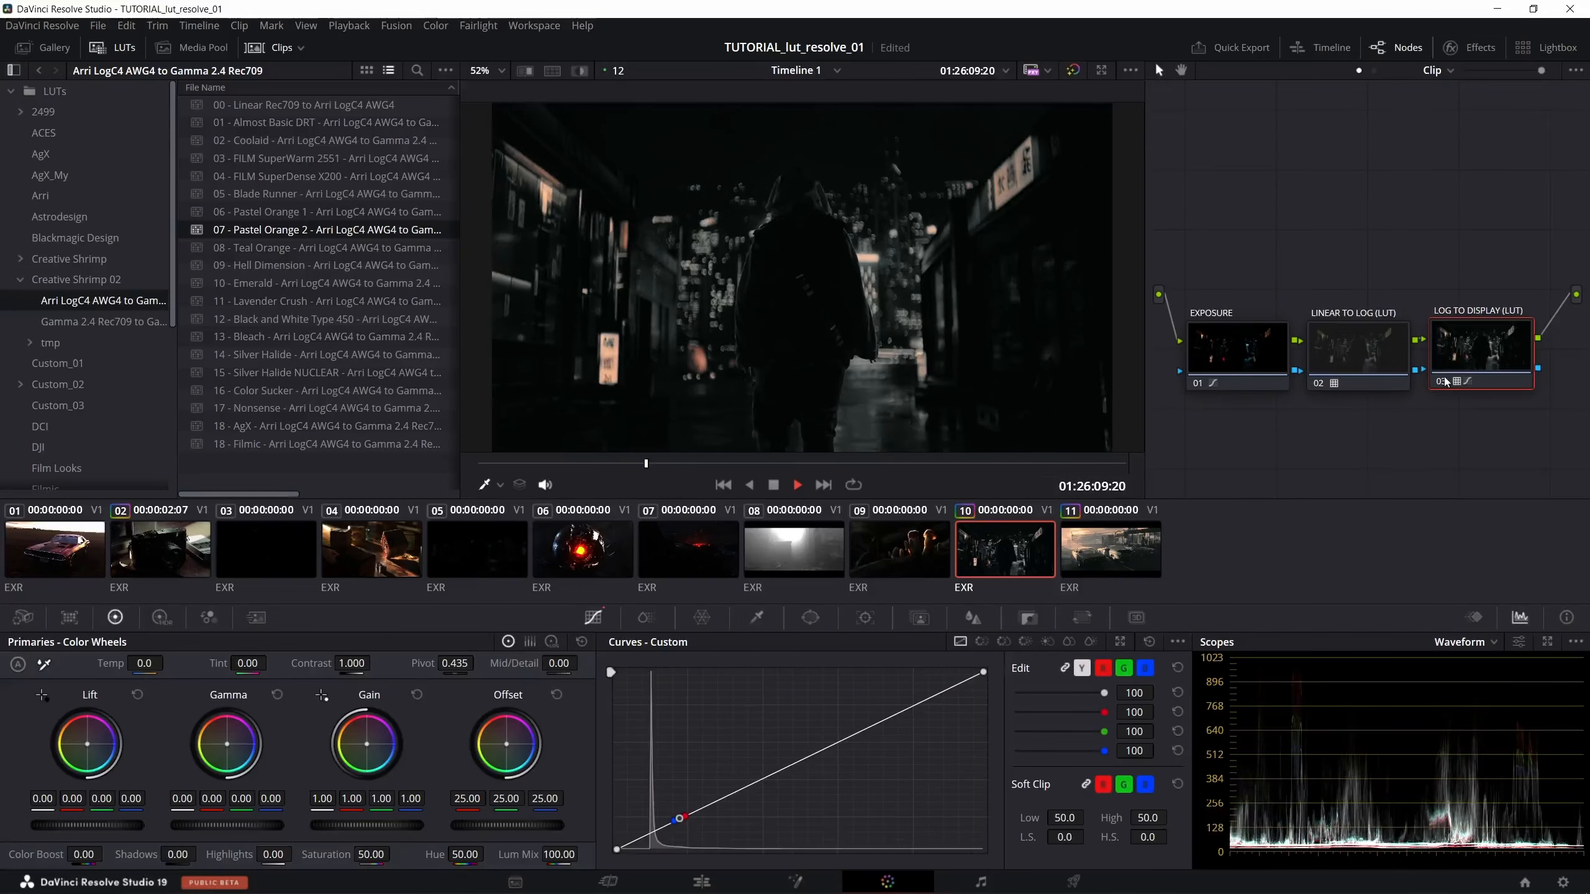
- Stop playback, try the 08 - Teal Orange LUT on clip 10's LOG TO DISPLAY (LUT) node, and replace it with 09 - Hell Dimension
key(space)
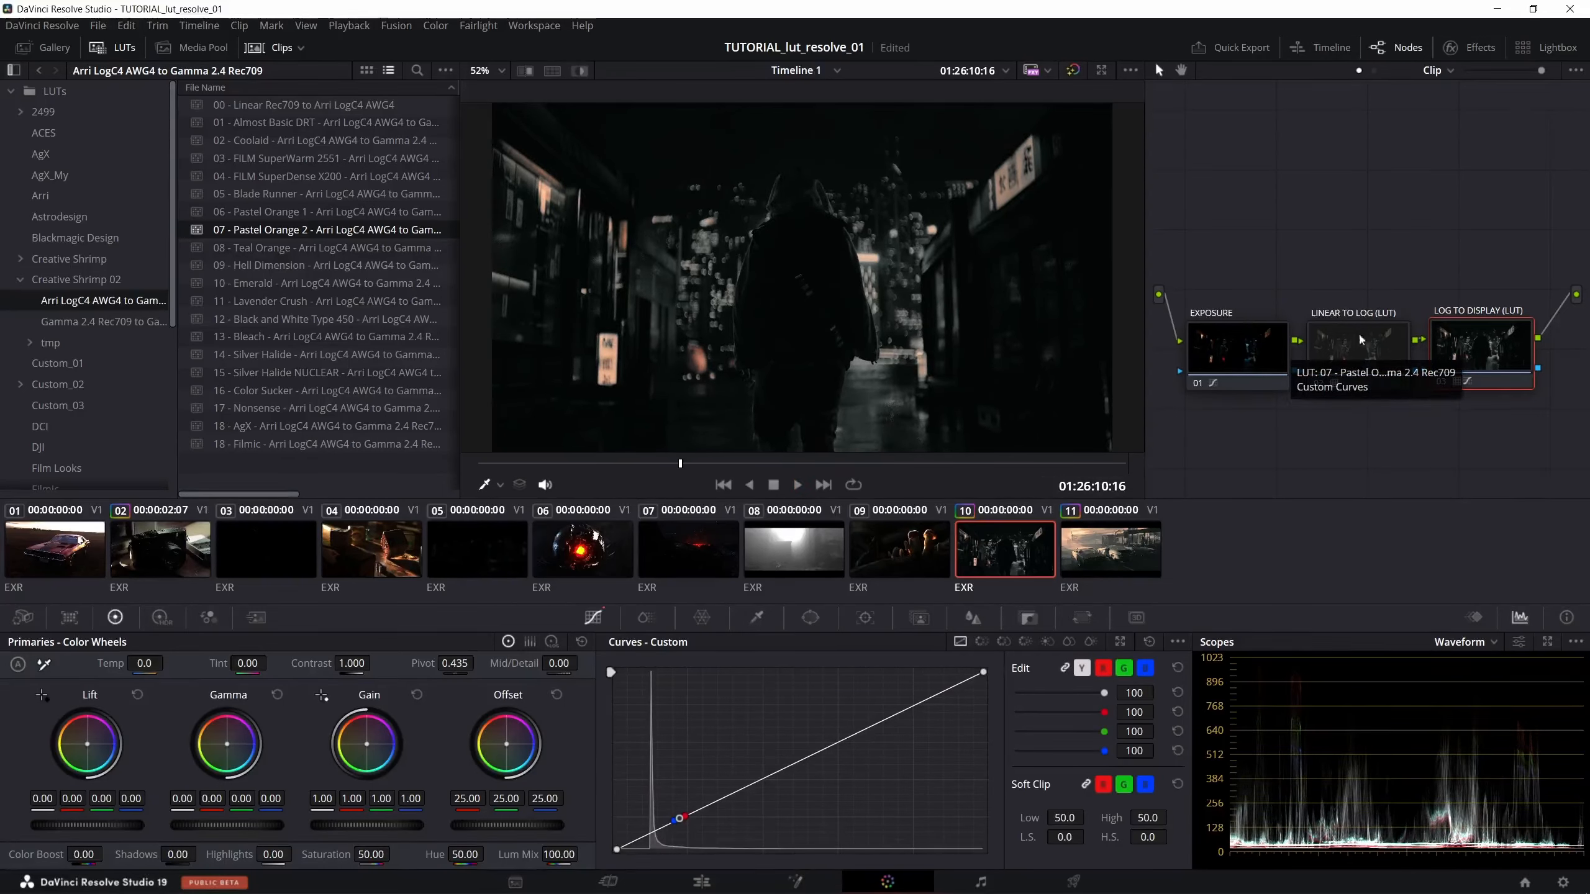
click(398, 250)
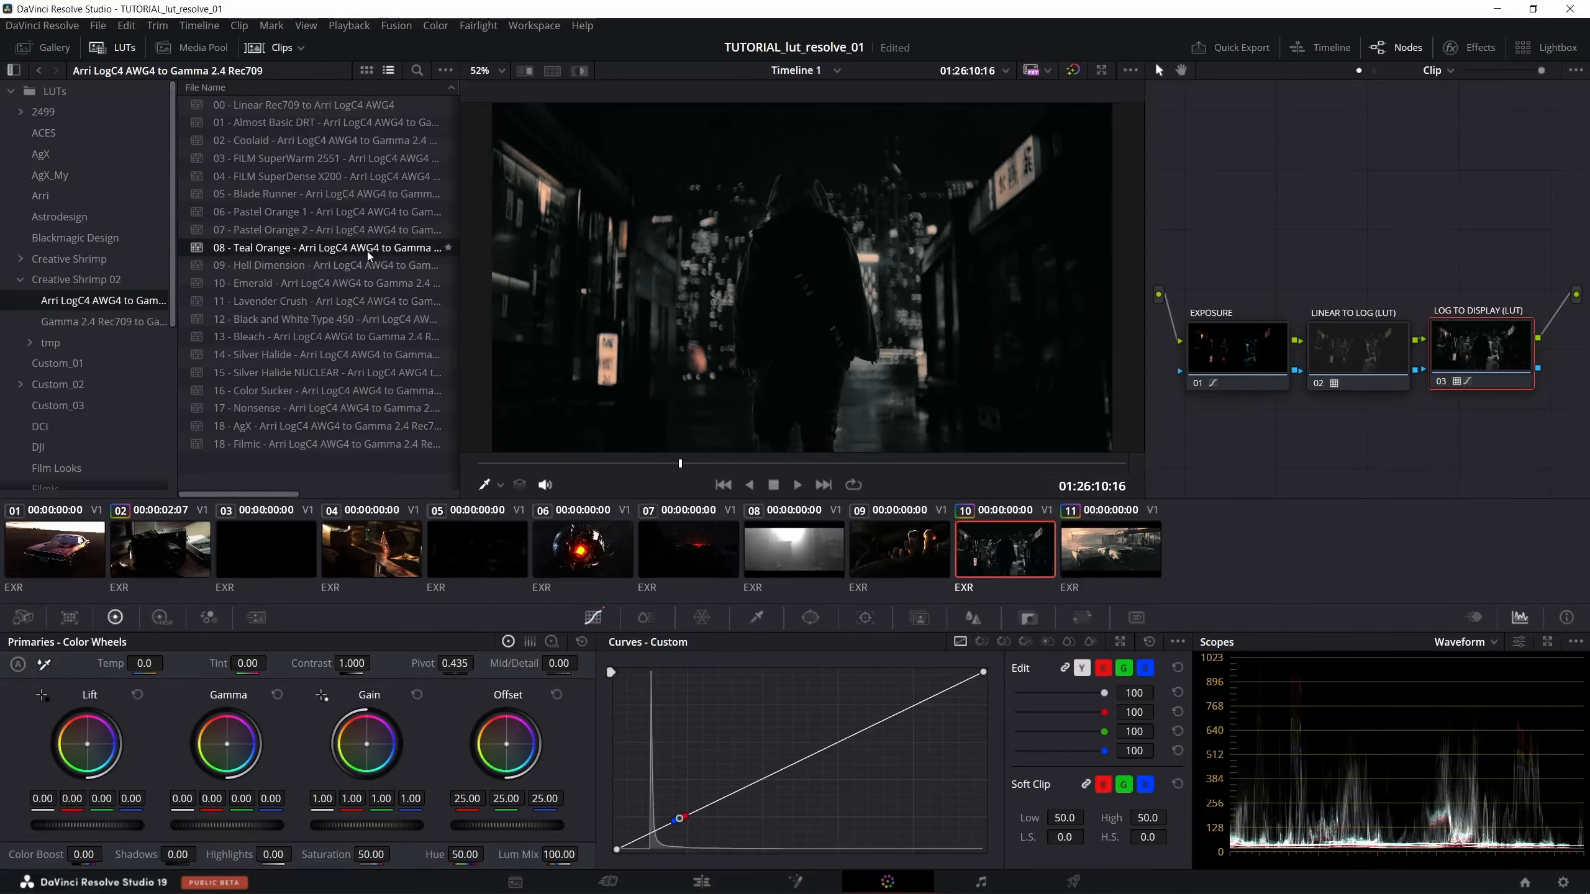
drag(360, 255, 1456, 360)
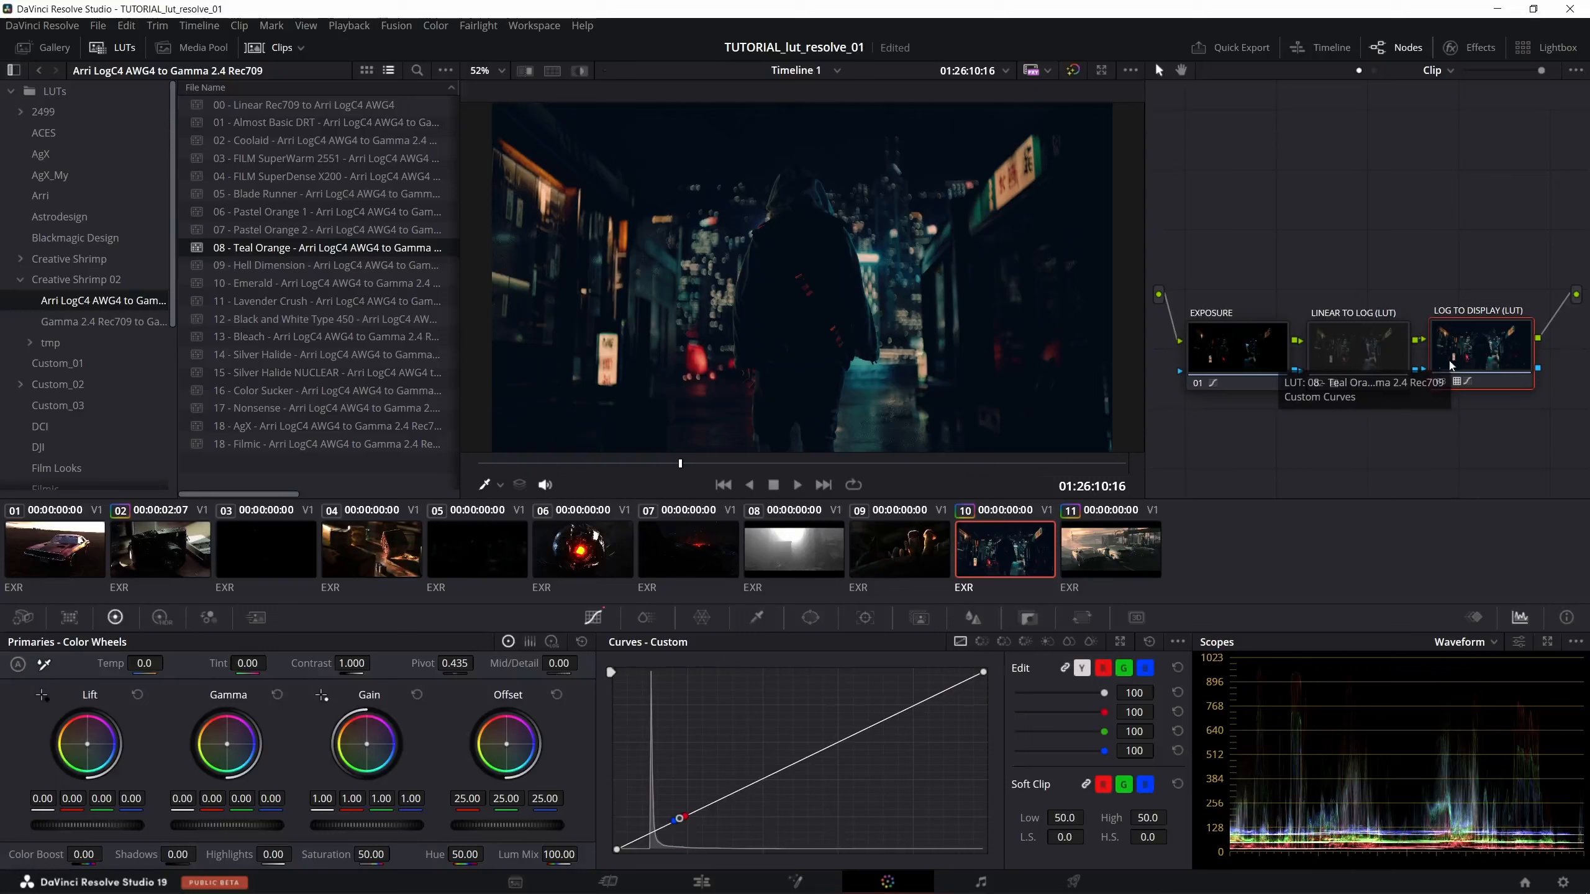
click(360, 267)
drag(329, 269, 1494, 358)
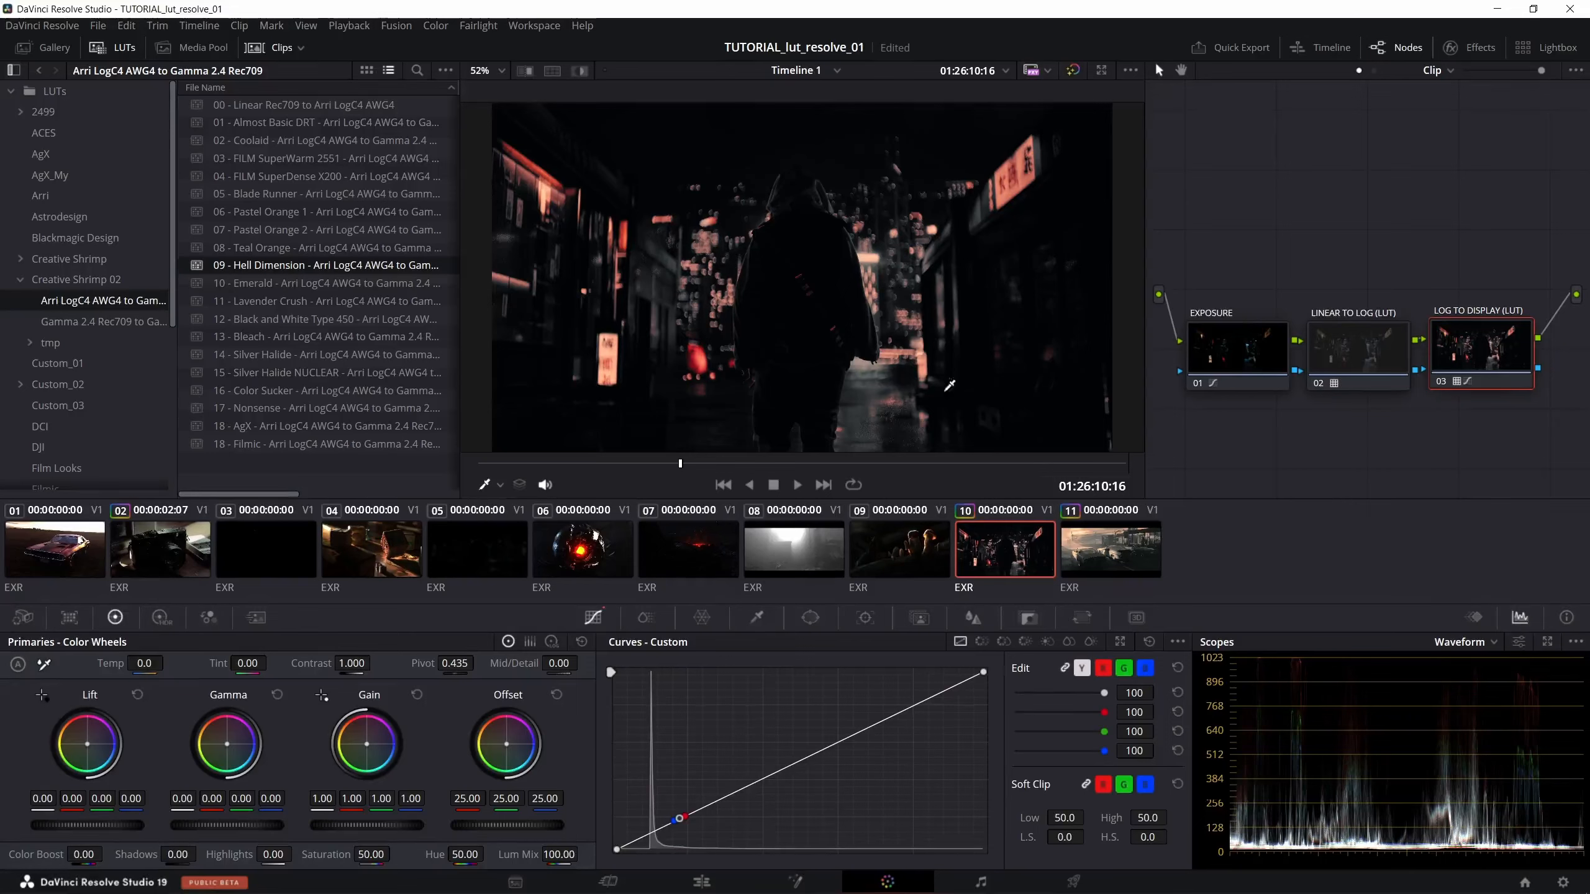
- Copy clip 10's grade onto mushroom clip 9, and try 10 - Emerald, 11 - Lavender Crush and 12 - Black and White Type 450 on LOG TO DISPLAY (LUT)
click(922, 547)
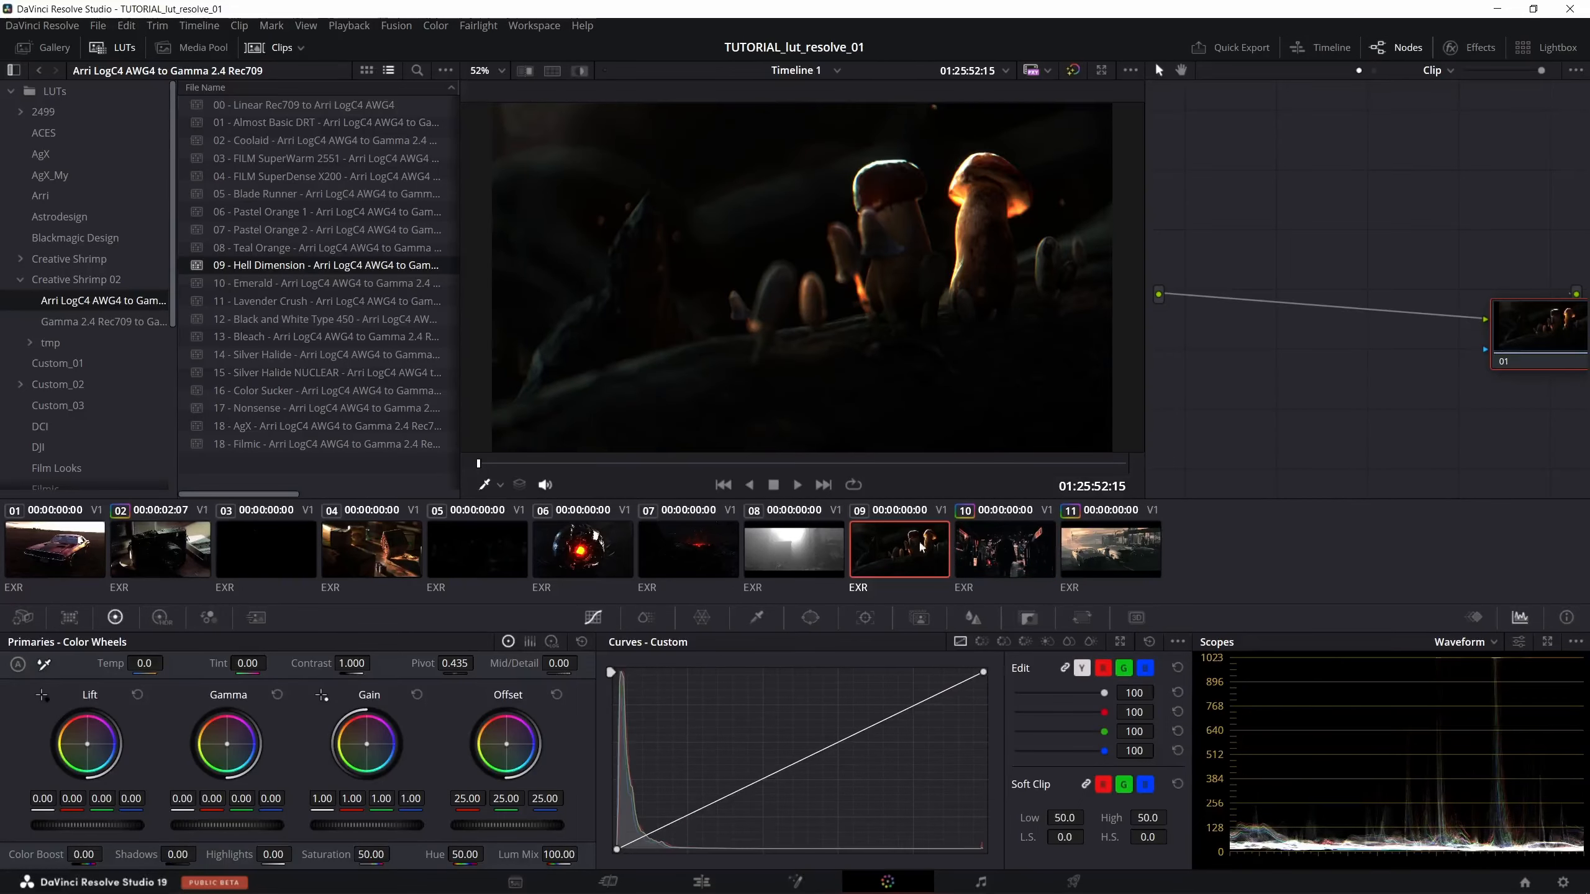
middle_click(1008, 544)
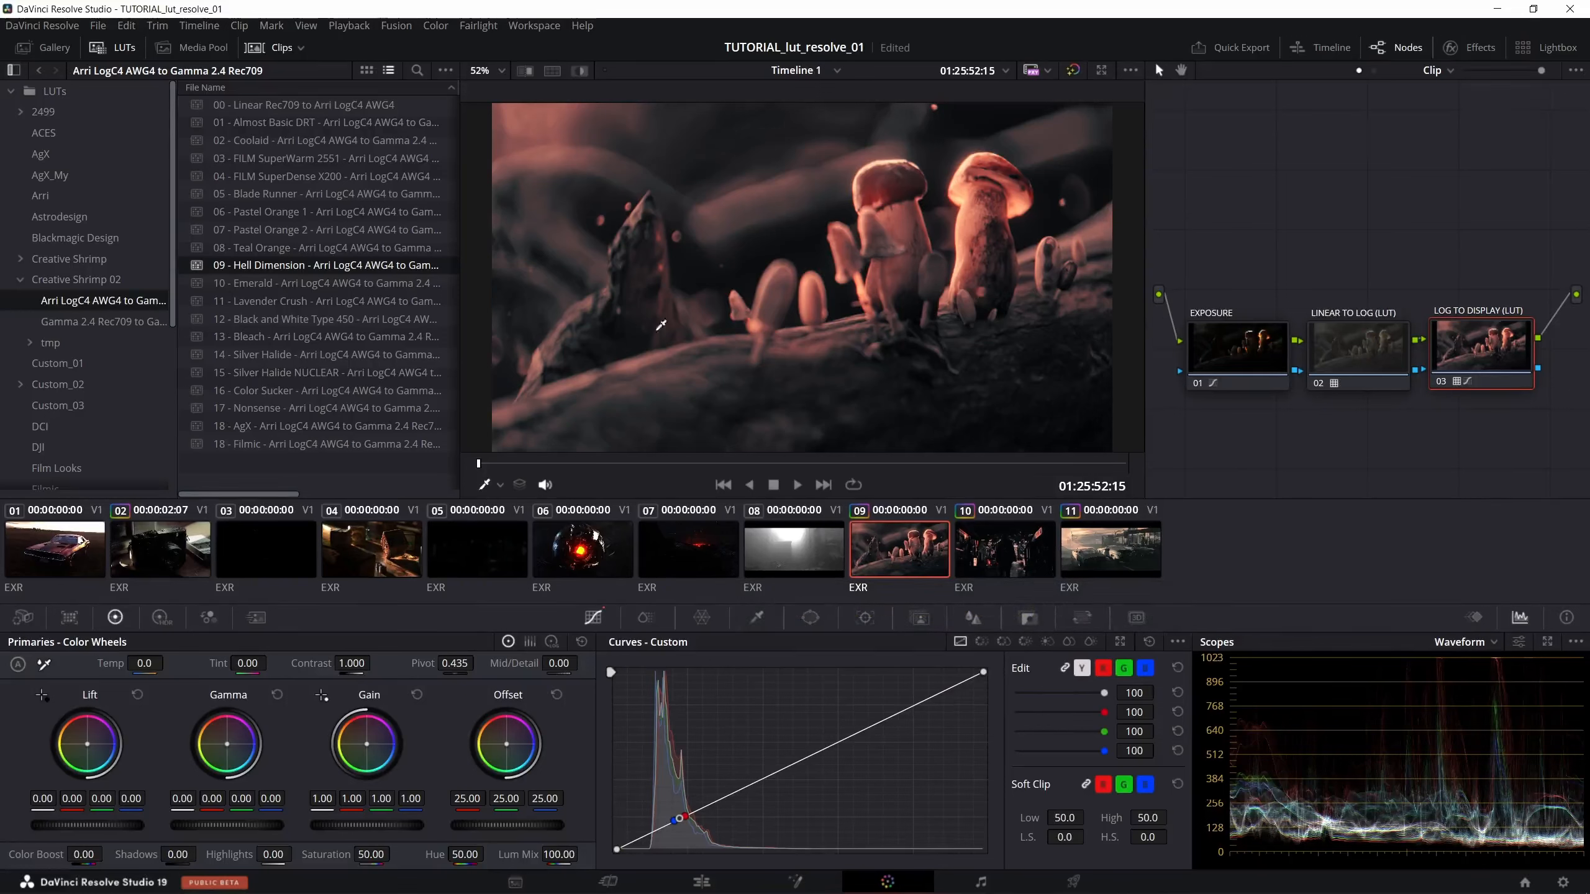
drag(355, 285, 1453, 348)
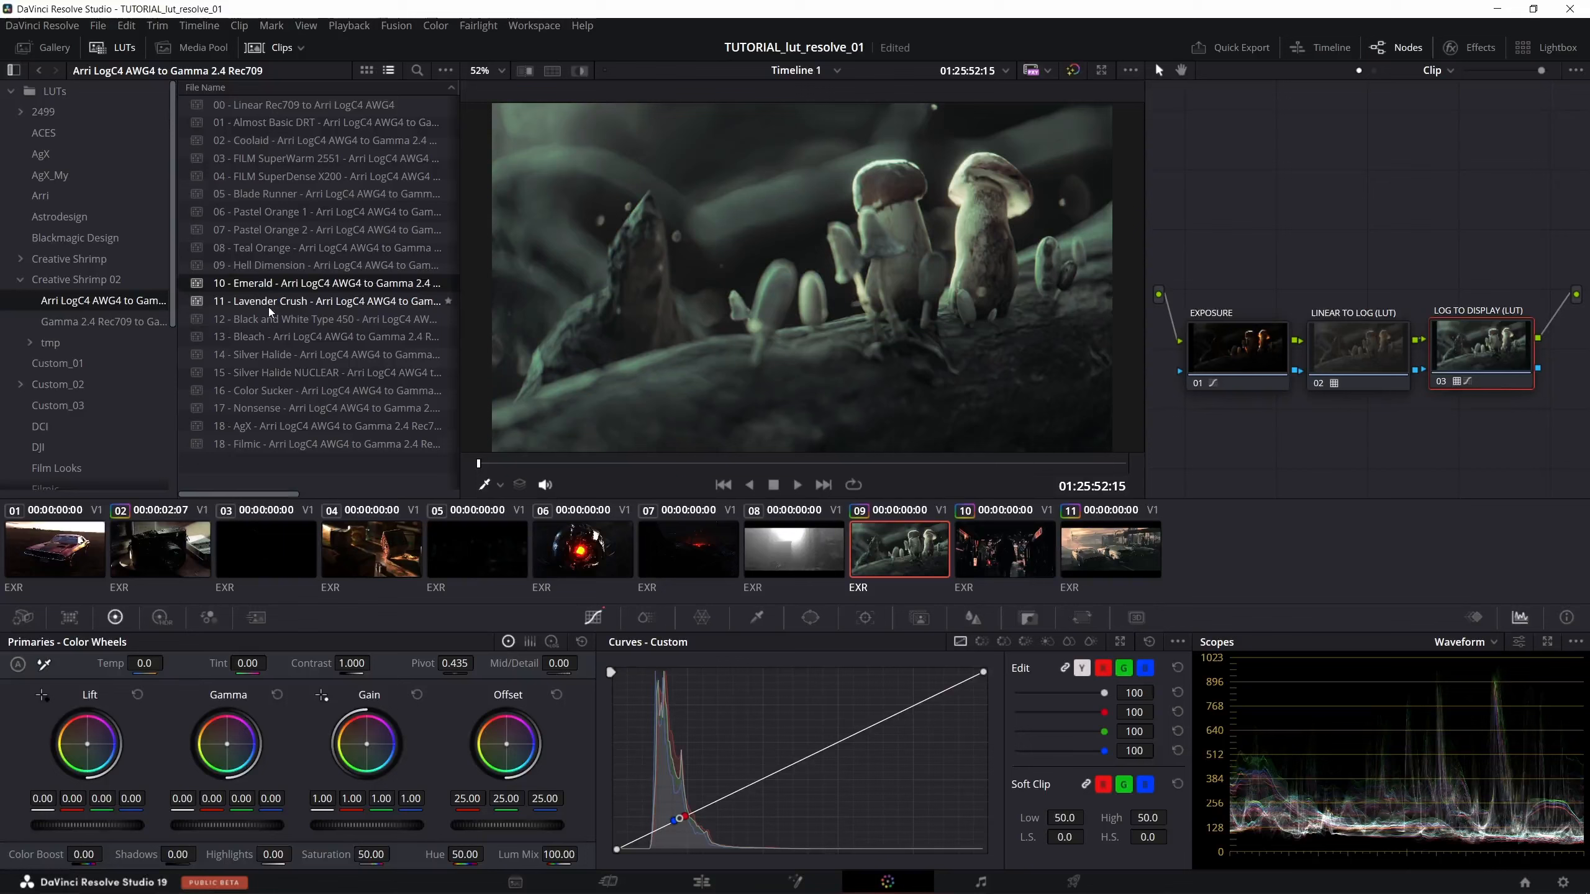
drag(268, 307, 1449, 346)
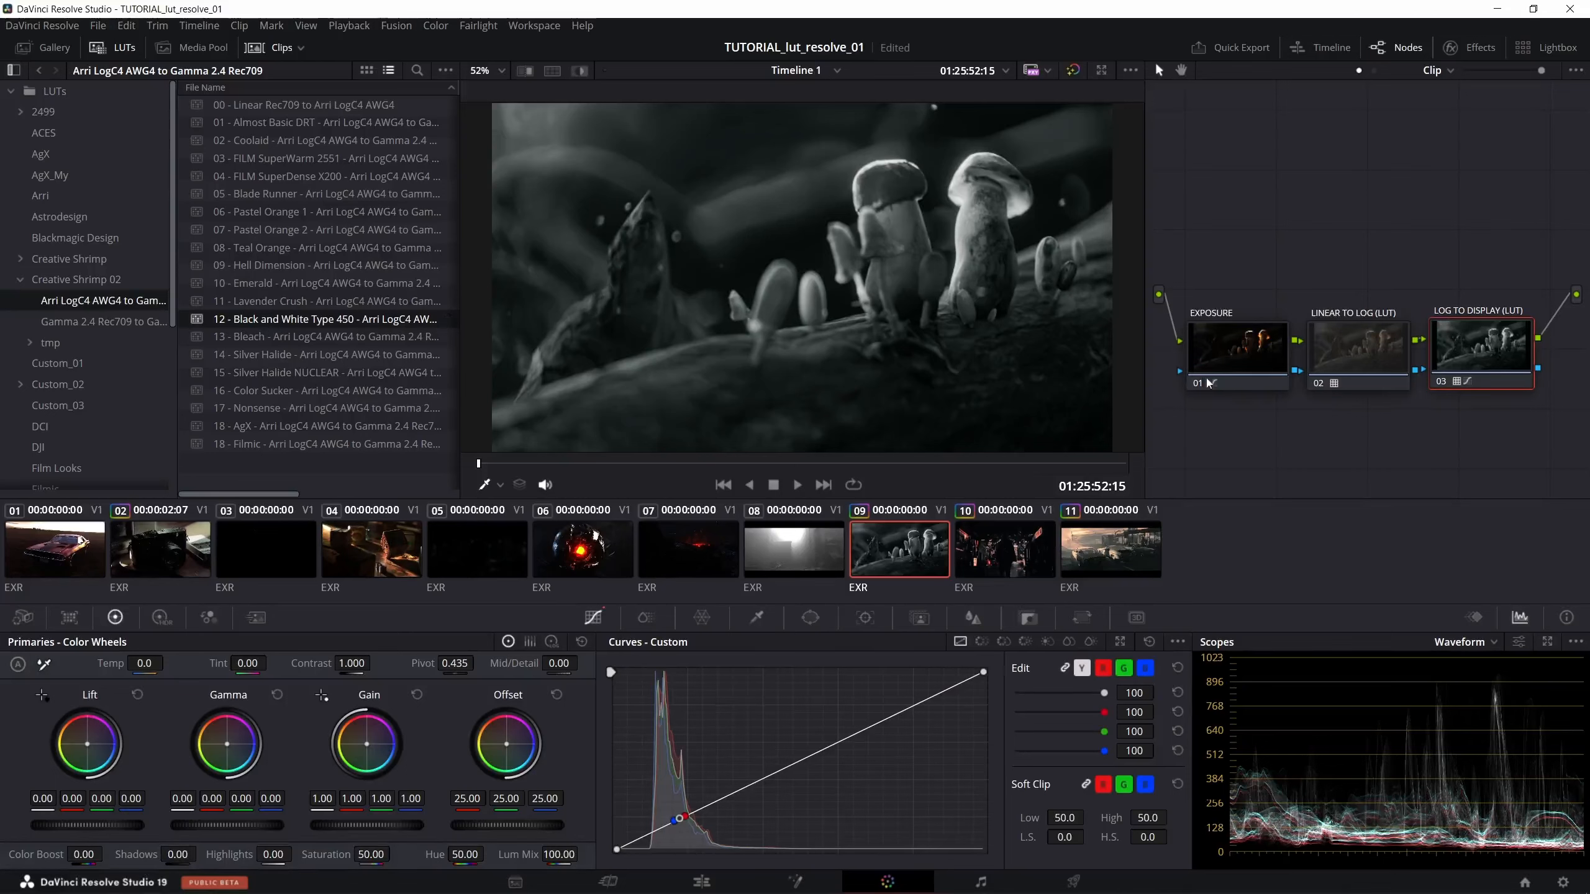
- Raise the master Gain of clip 9's EXPOSURE node to 1.69
click(1225, 374)
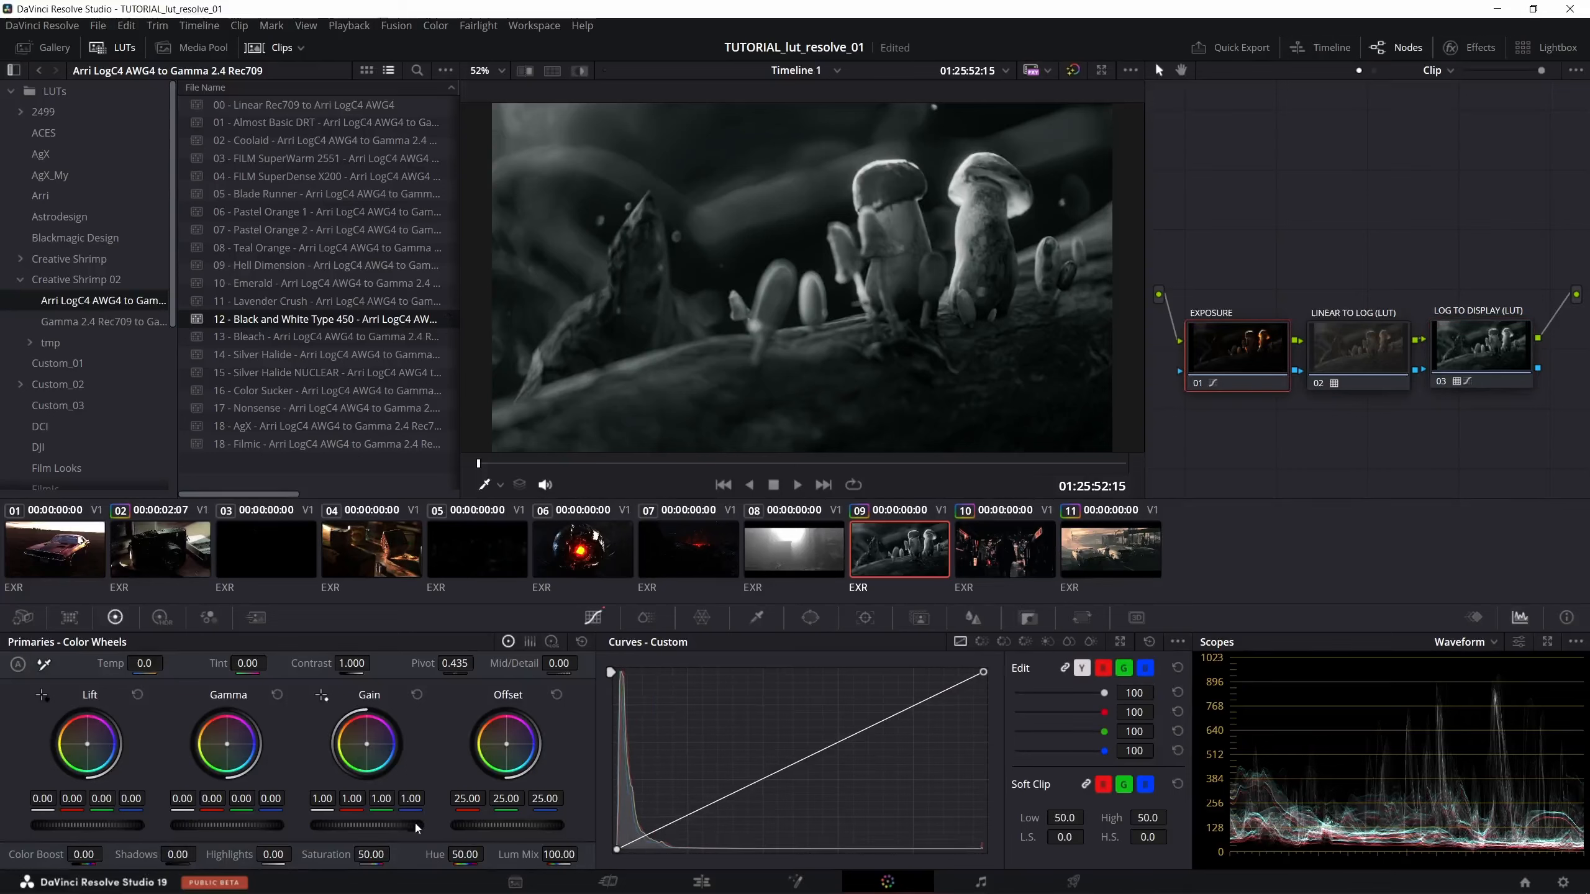
mouse_move(367, 825)
mouse_down()
mouse_move(464, 826)
mouse_move(363, 825)
mouse_up()
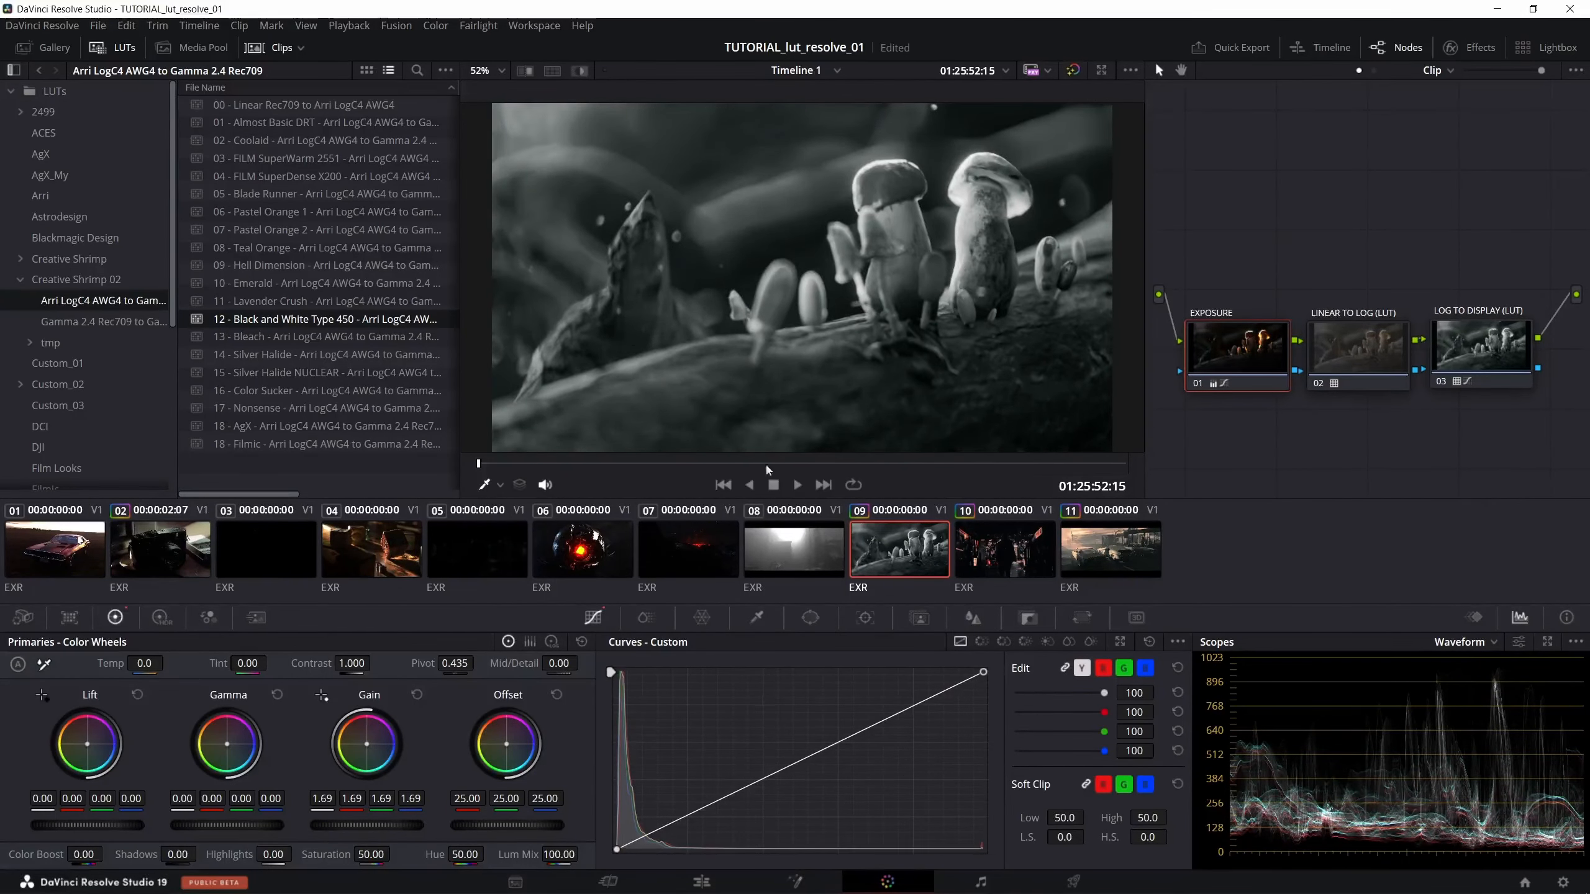
- Compare the 13 - Bleach, 14 - Silver Halide and 12 - Black and White LUTs on clip 9's LOG TO DISPLAY (LUT) node, then apply 15 - Silver Halide NUCLEAR
click(1450, 359)
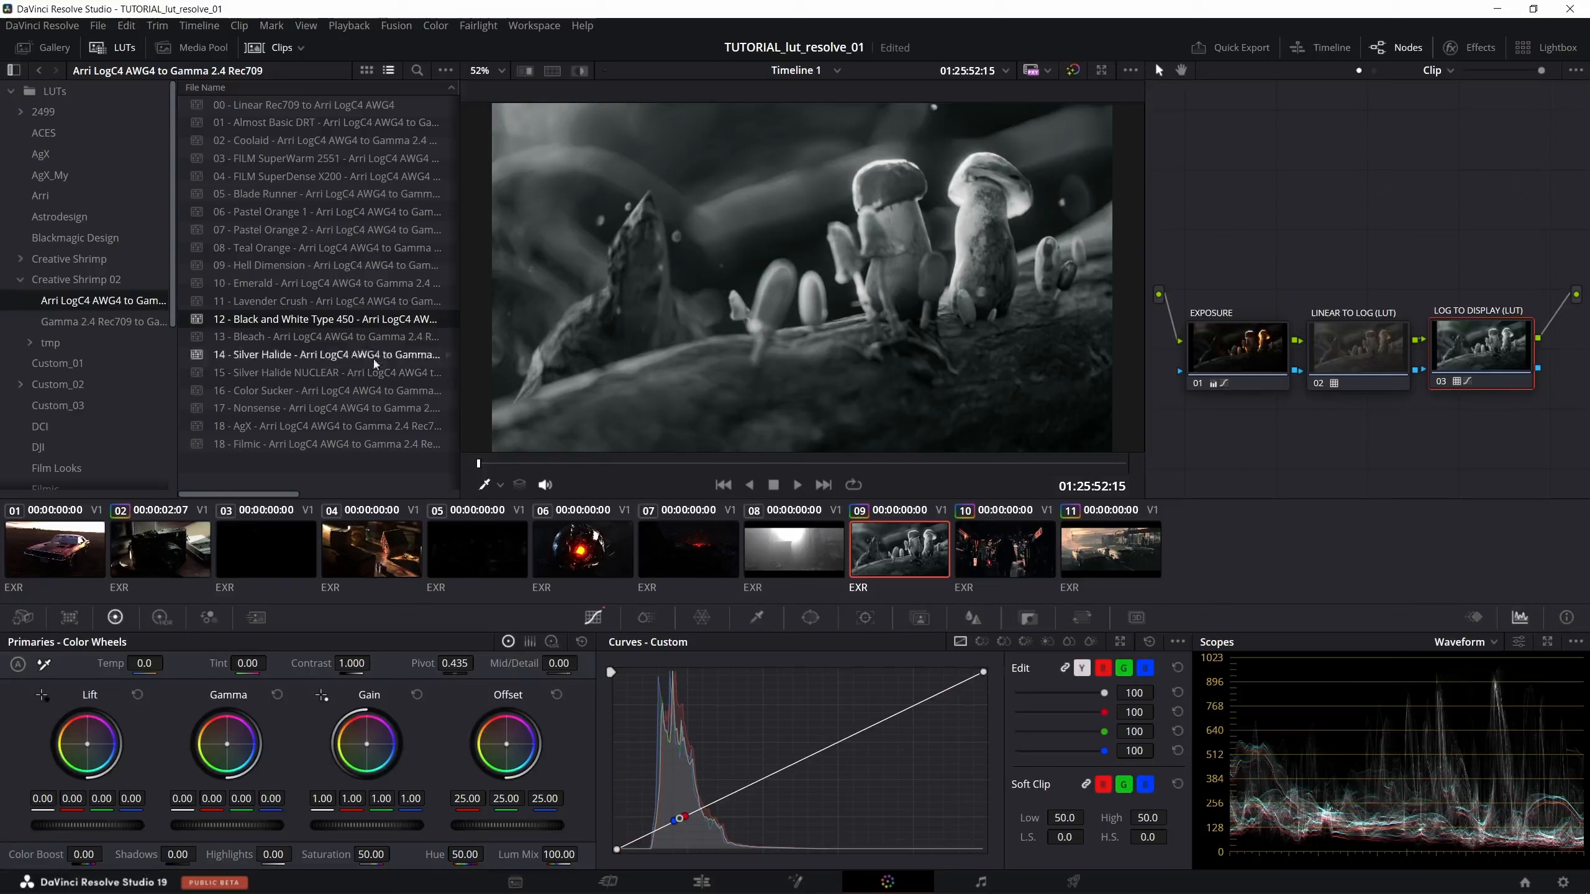
double_click(326, 338)
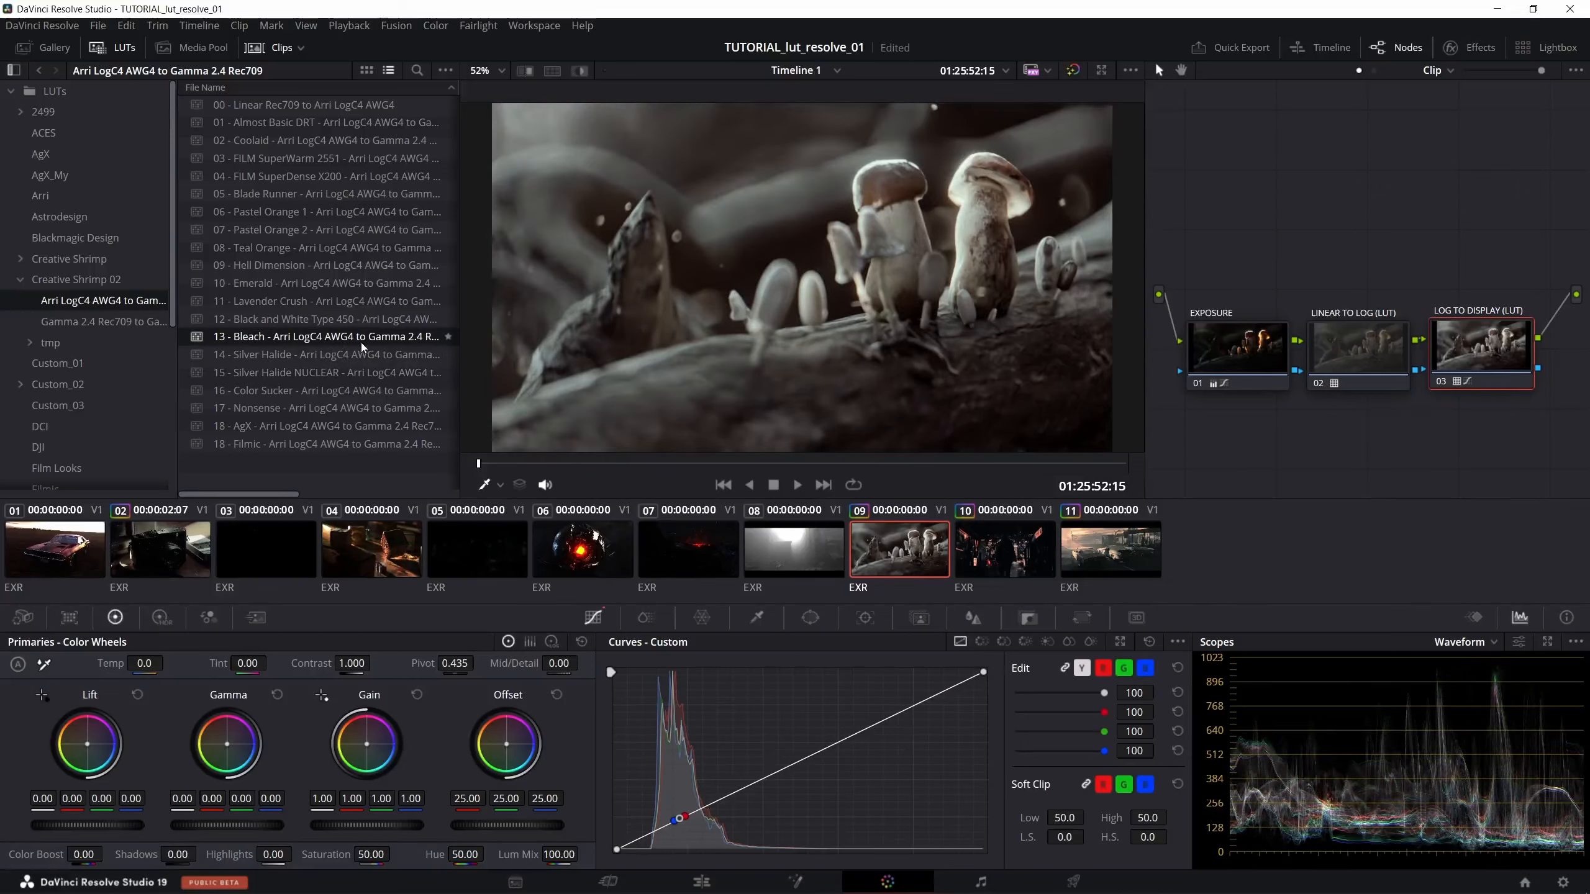
double_click(339, 354)
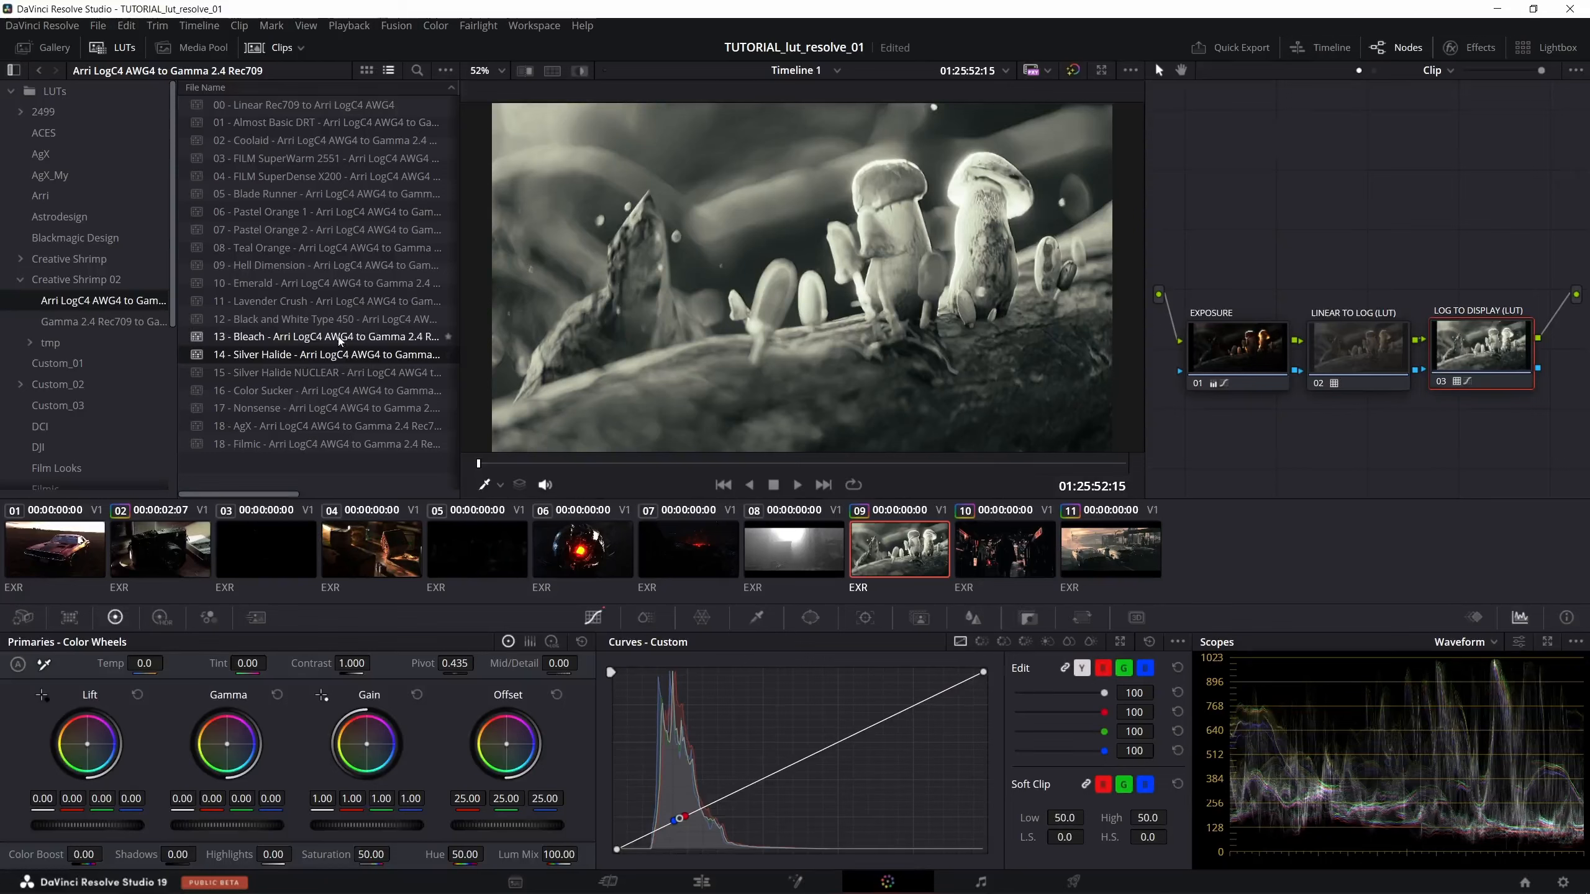
double_click(325, 320)
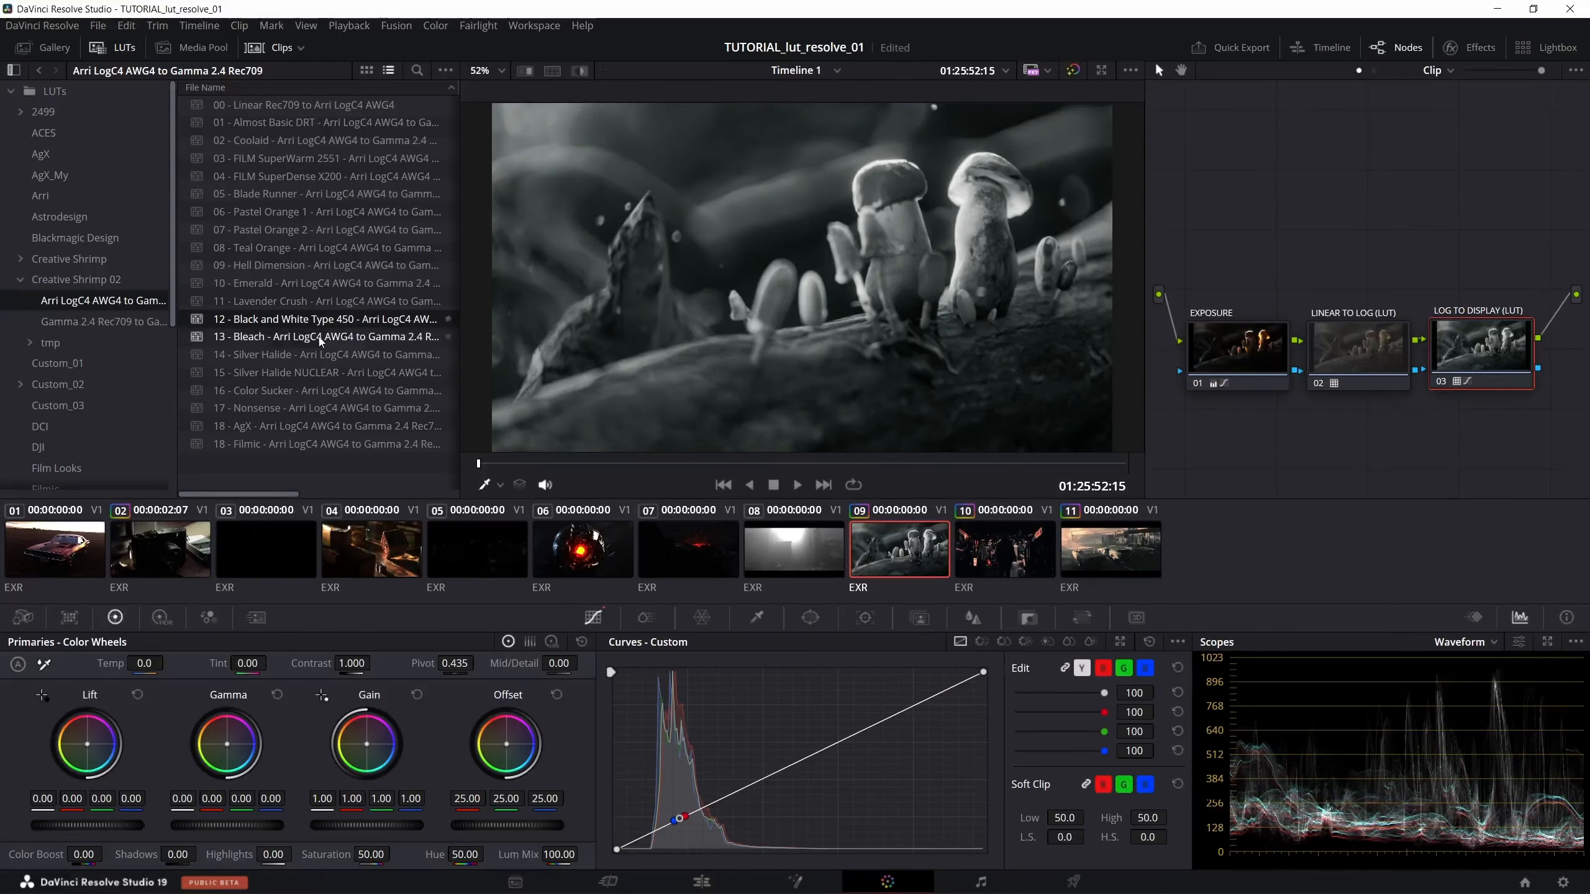
double_click(293, 357)
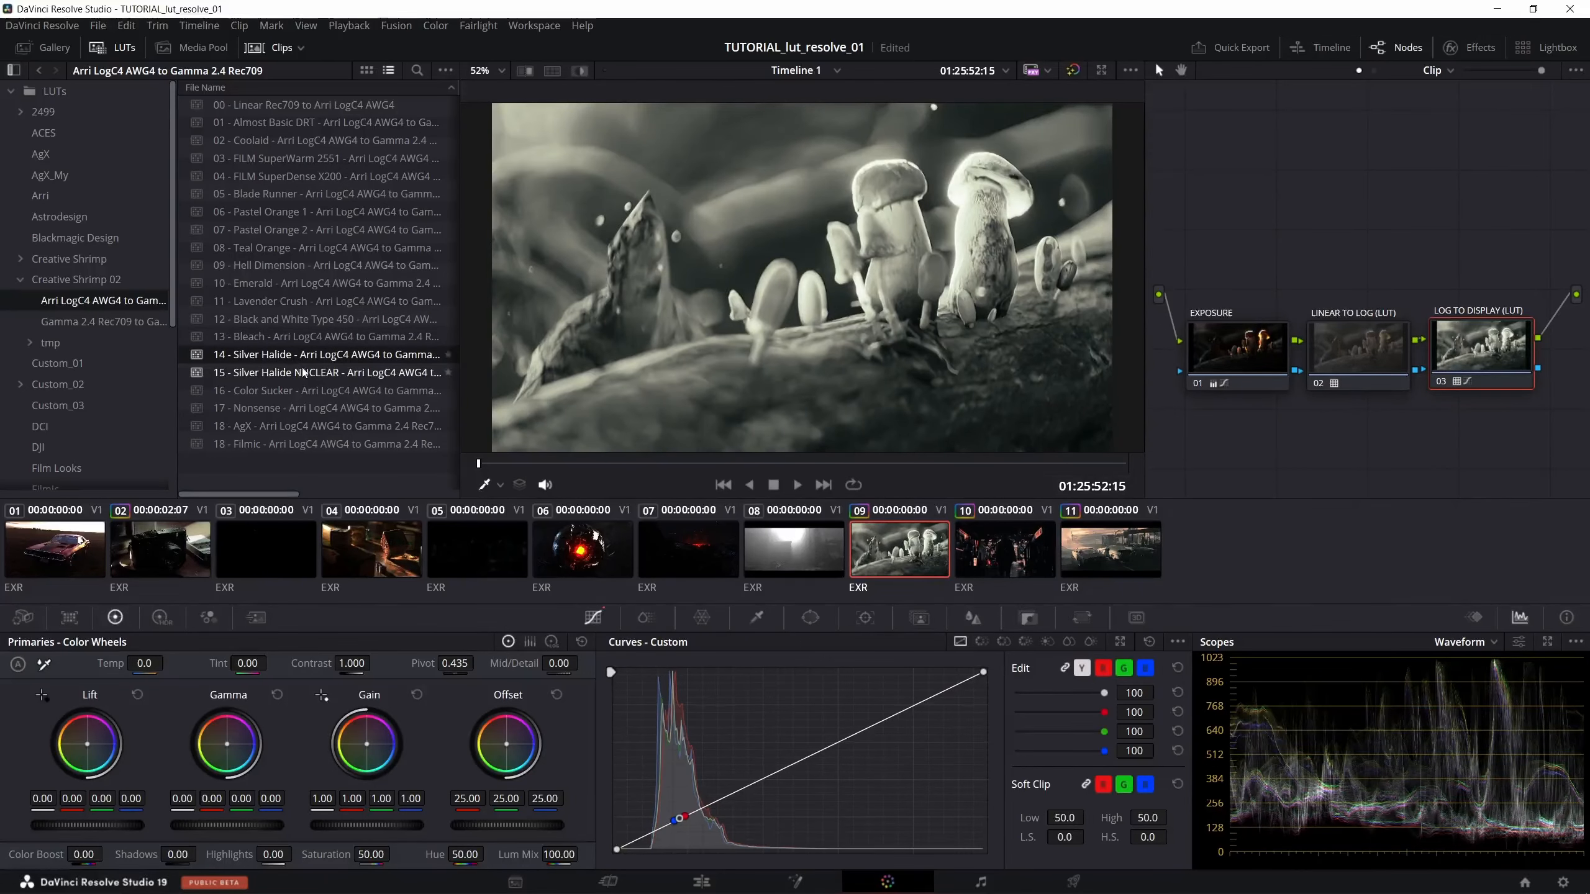
double_click(295, 372)
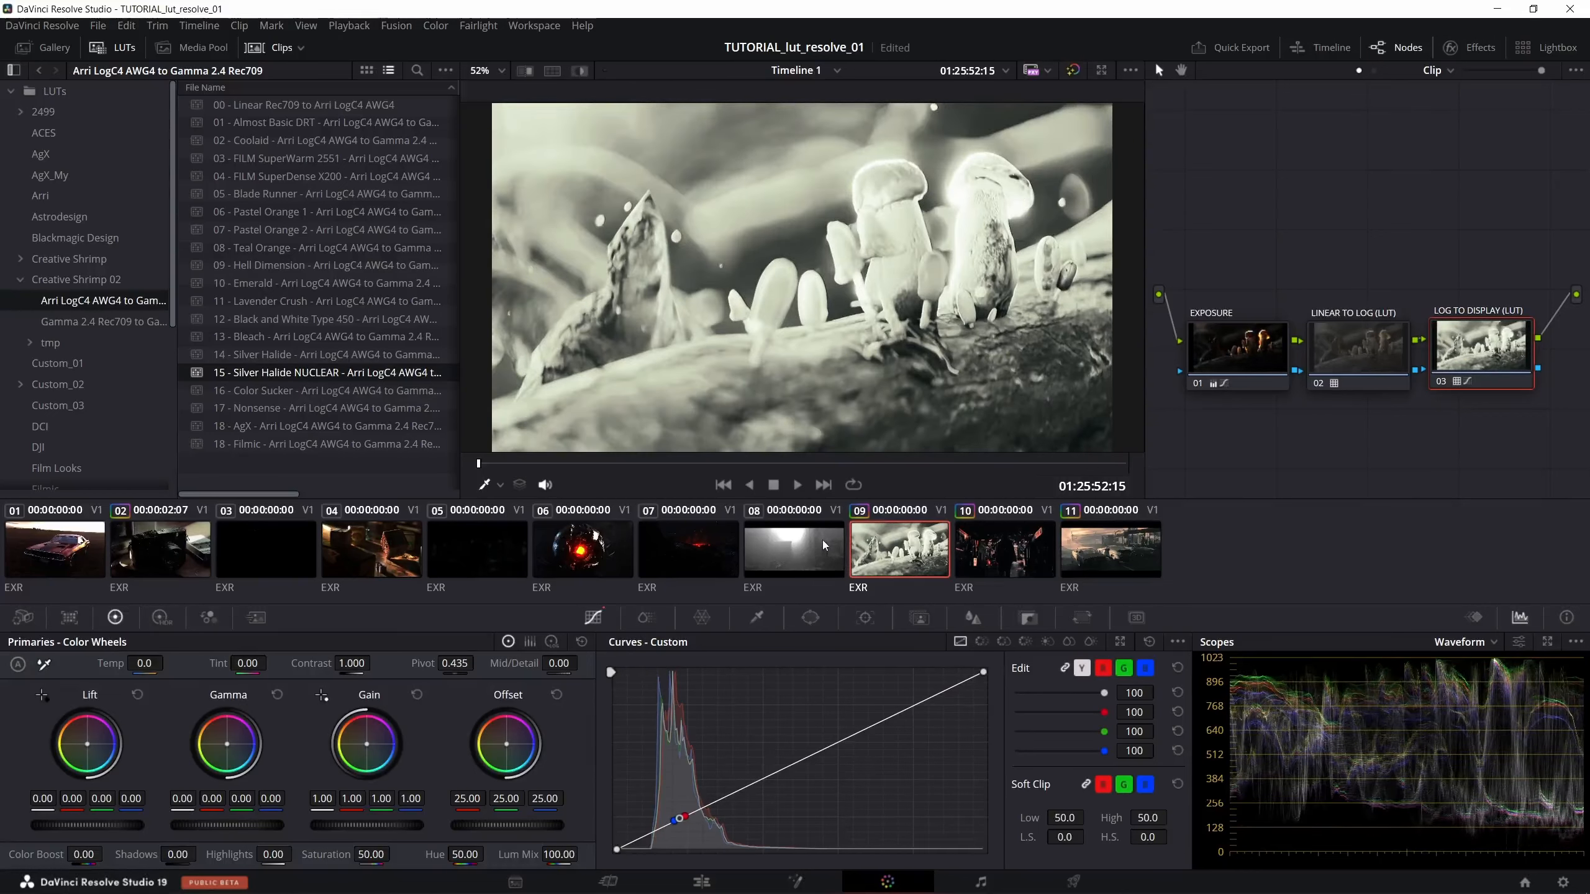
- Copy clip 9's grade onto the glowing sphere clip 6 and lower the master Gain of its EXPOSURE node to 0.23
click(609, 549)
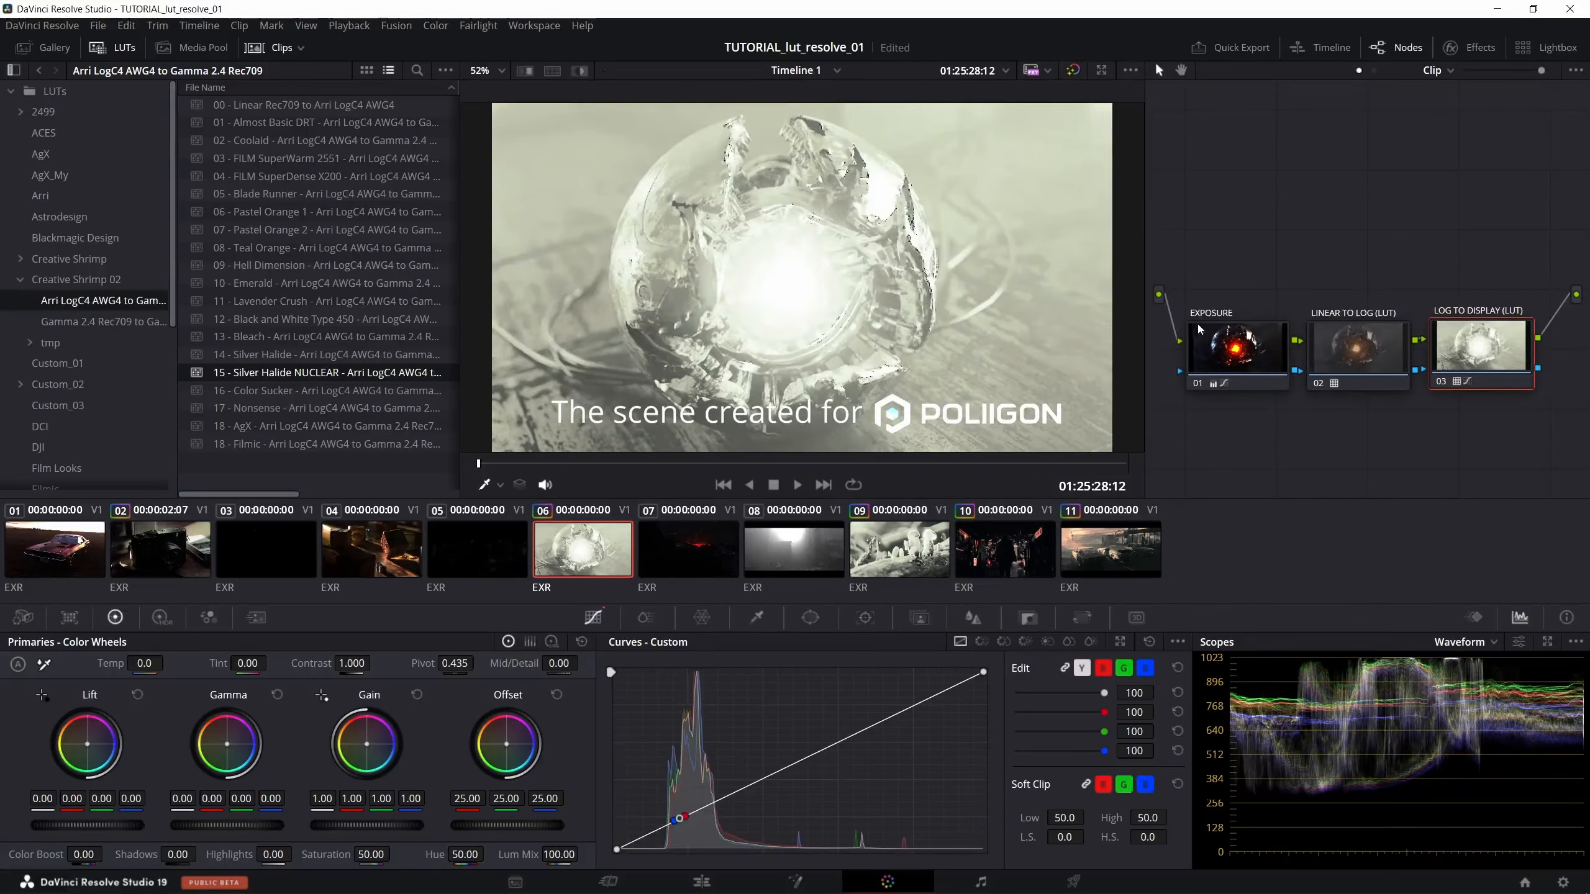
click(1214, 350)
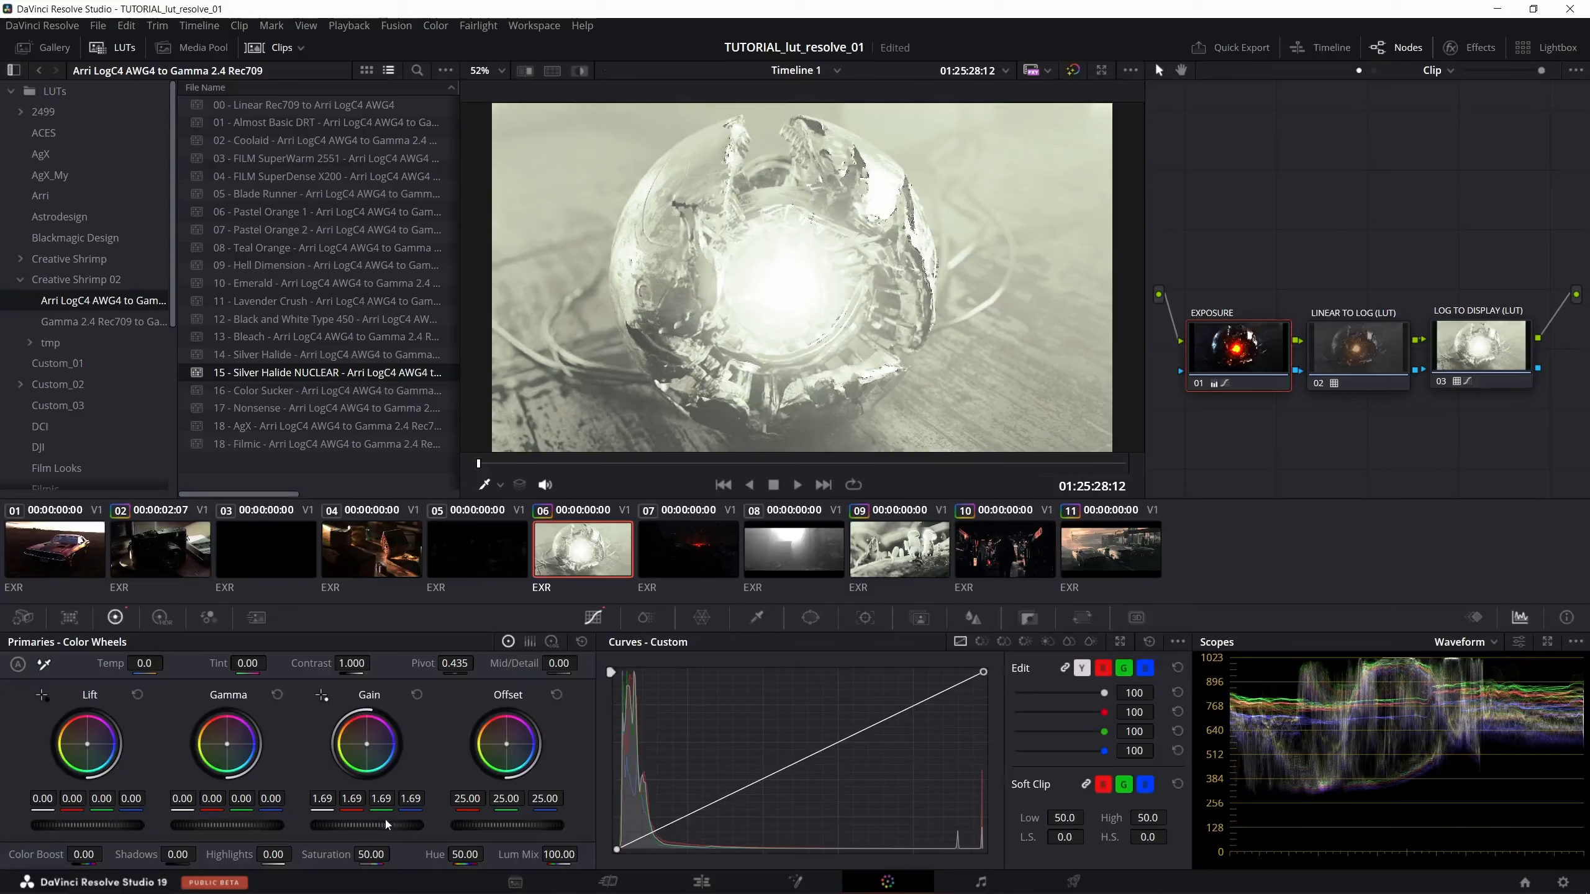
drag(391, 827, 328, 826)
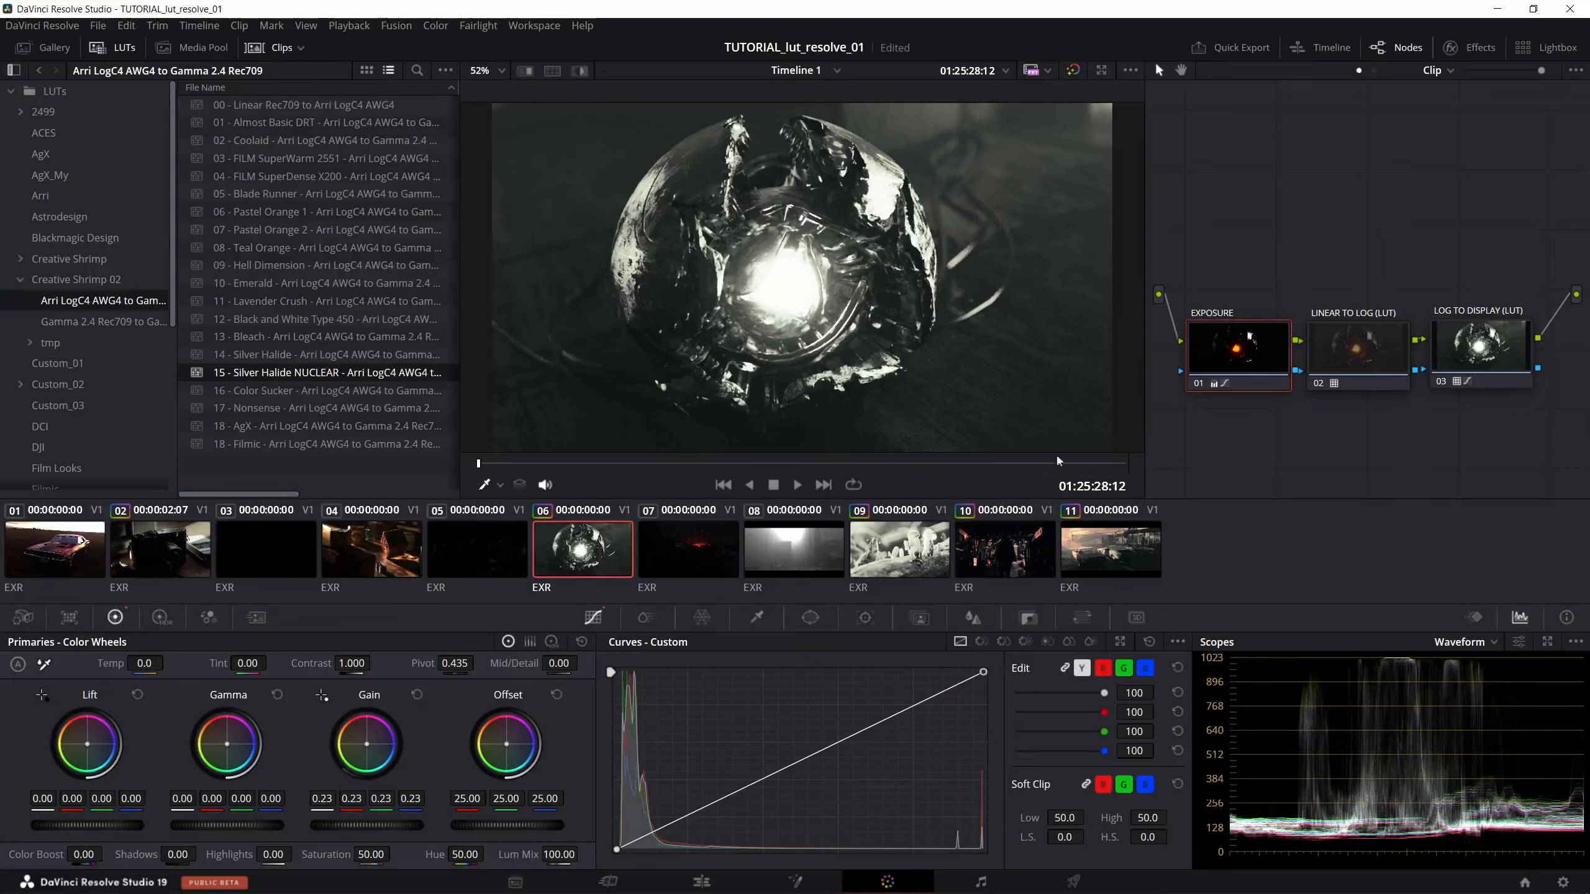
- Preview the 16 - Color Sucker, 18 - AgX and 17 - Nonsense LUTs on clip 6's LOG TO DISPLAY (LUT) node
click(1462, 372)
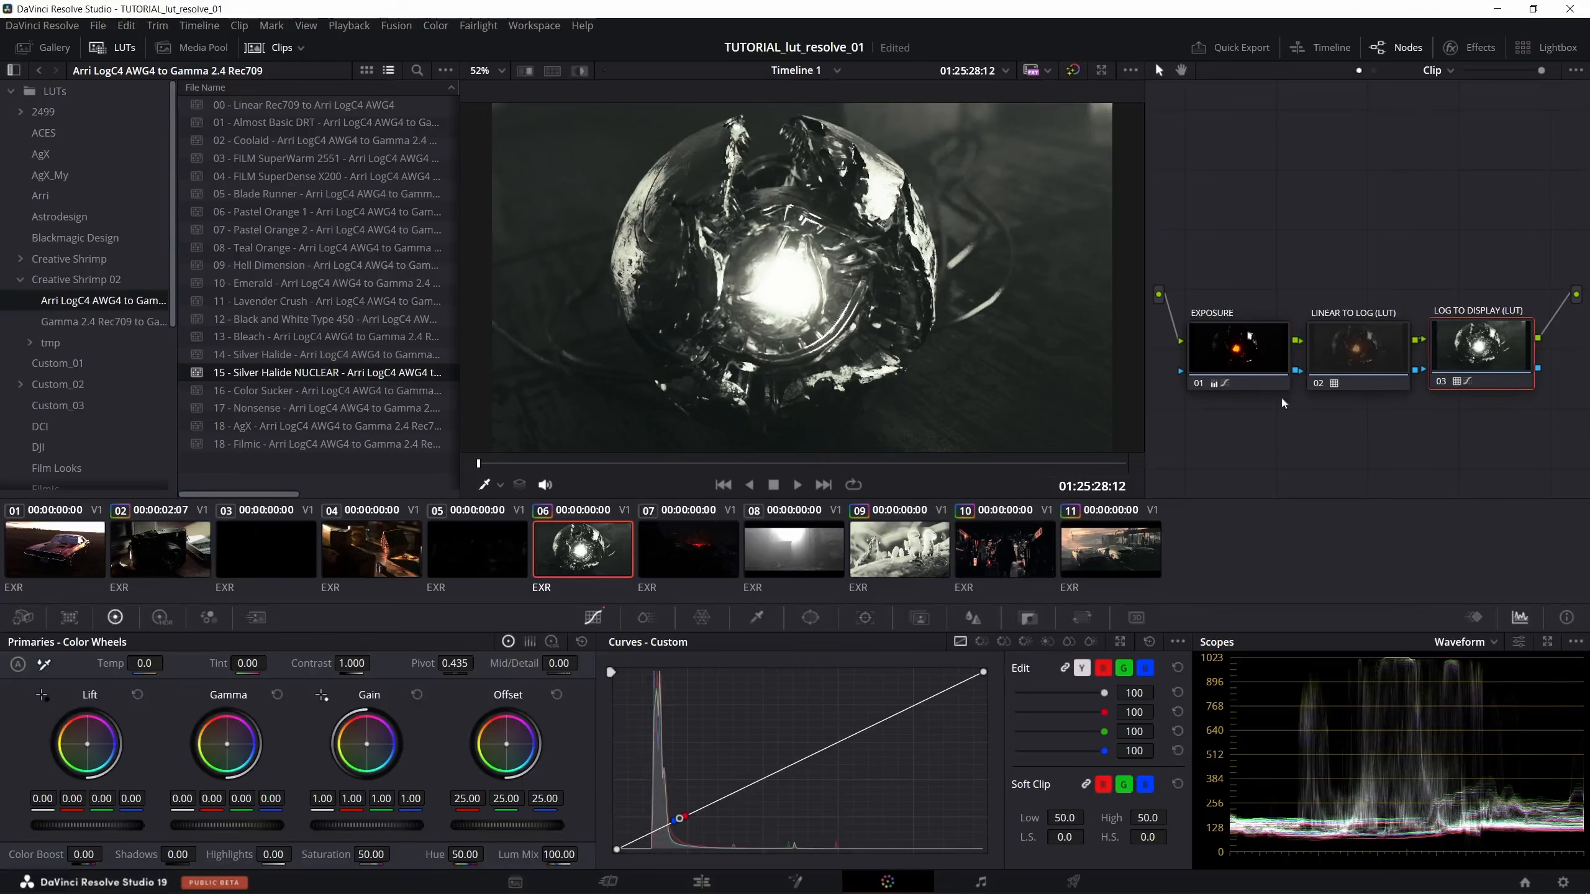
double_click(301, 391)
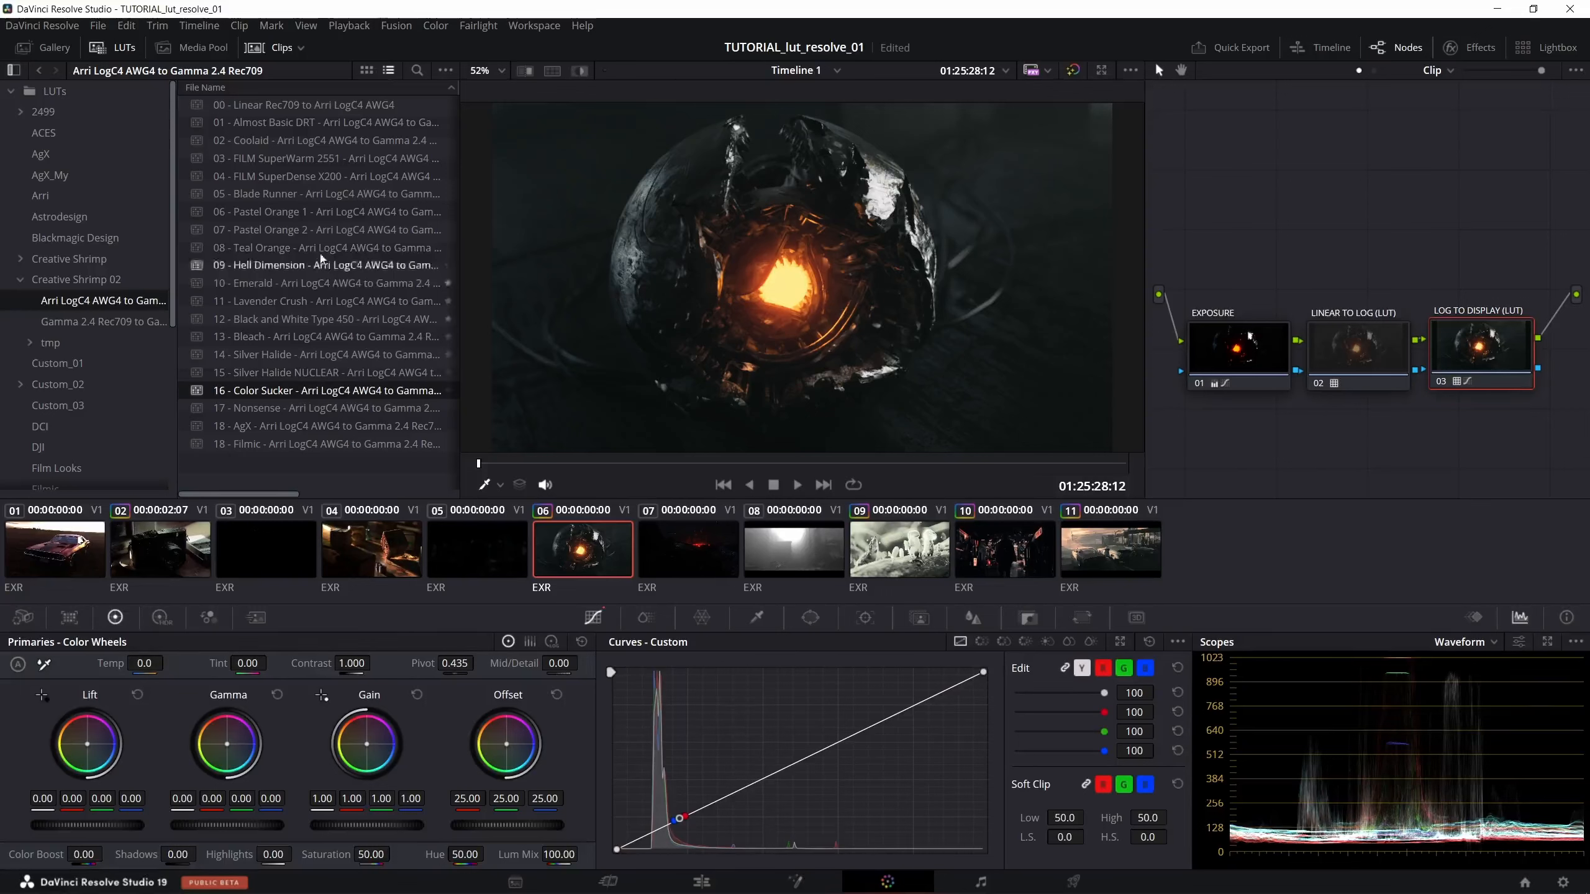
double_click(270, 427)
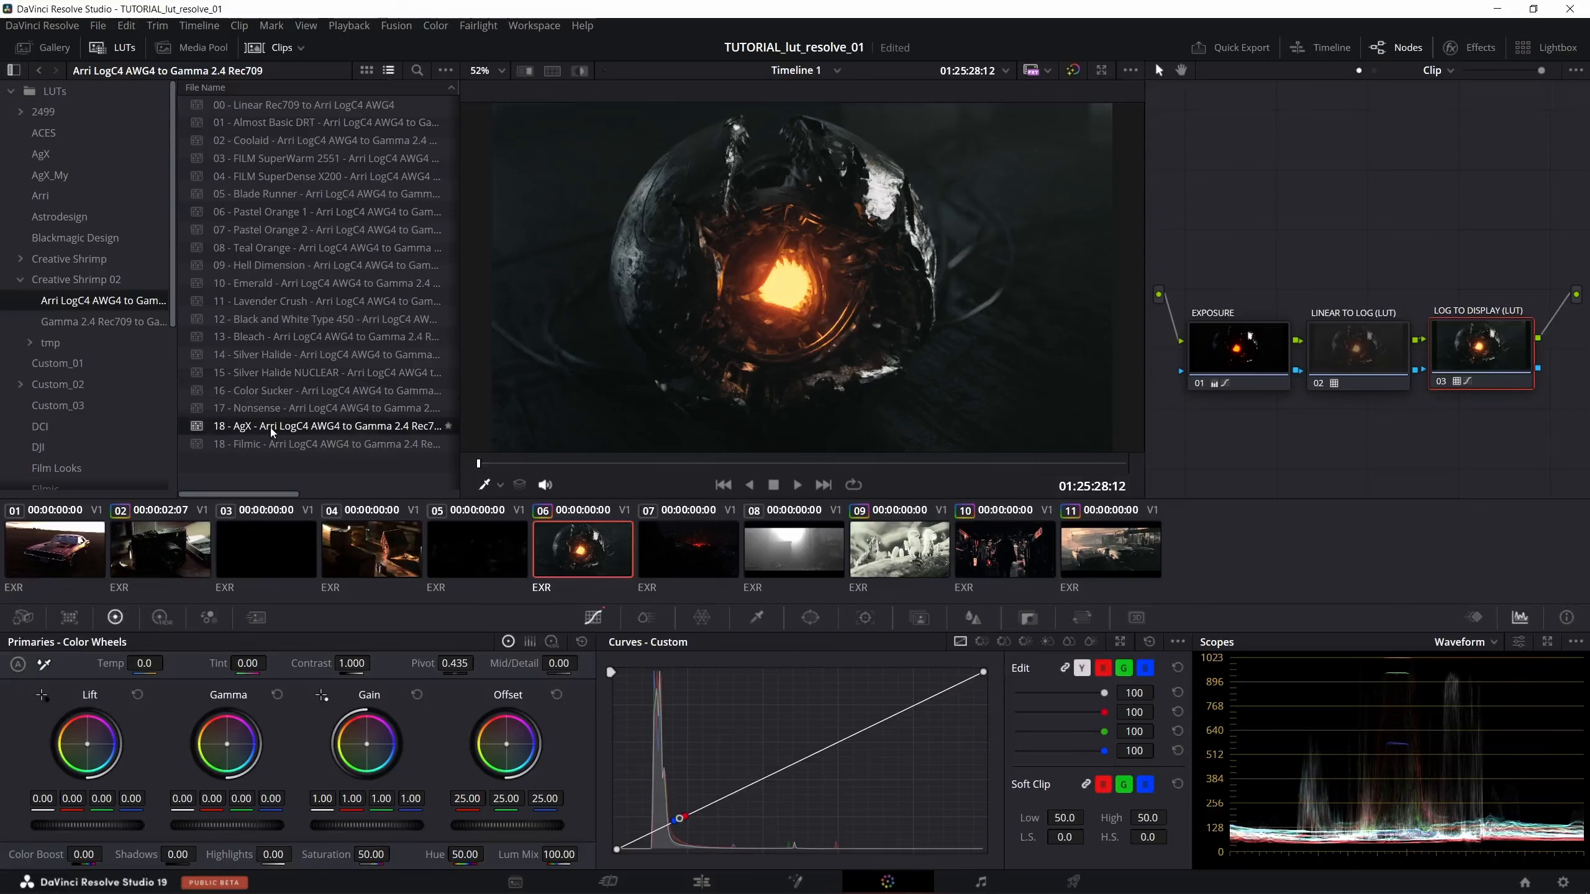
double_click(268, 392)
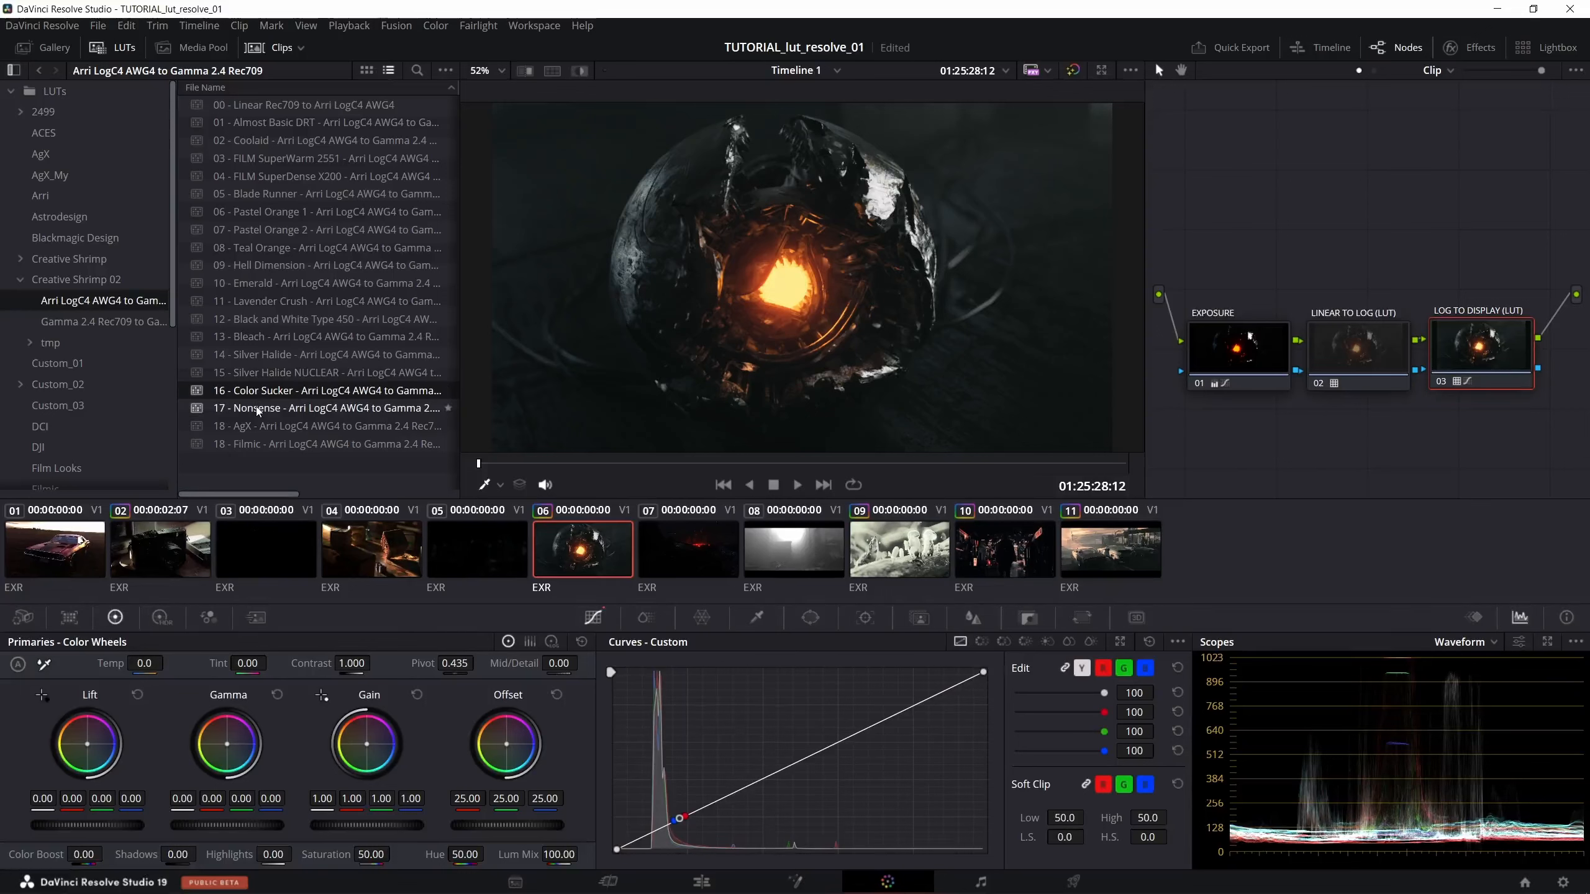
double_click(258, 408)
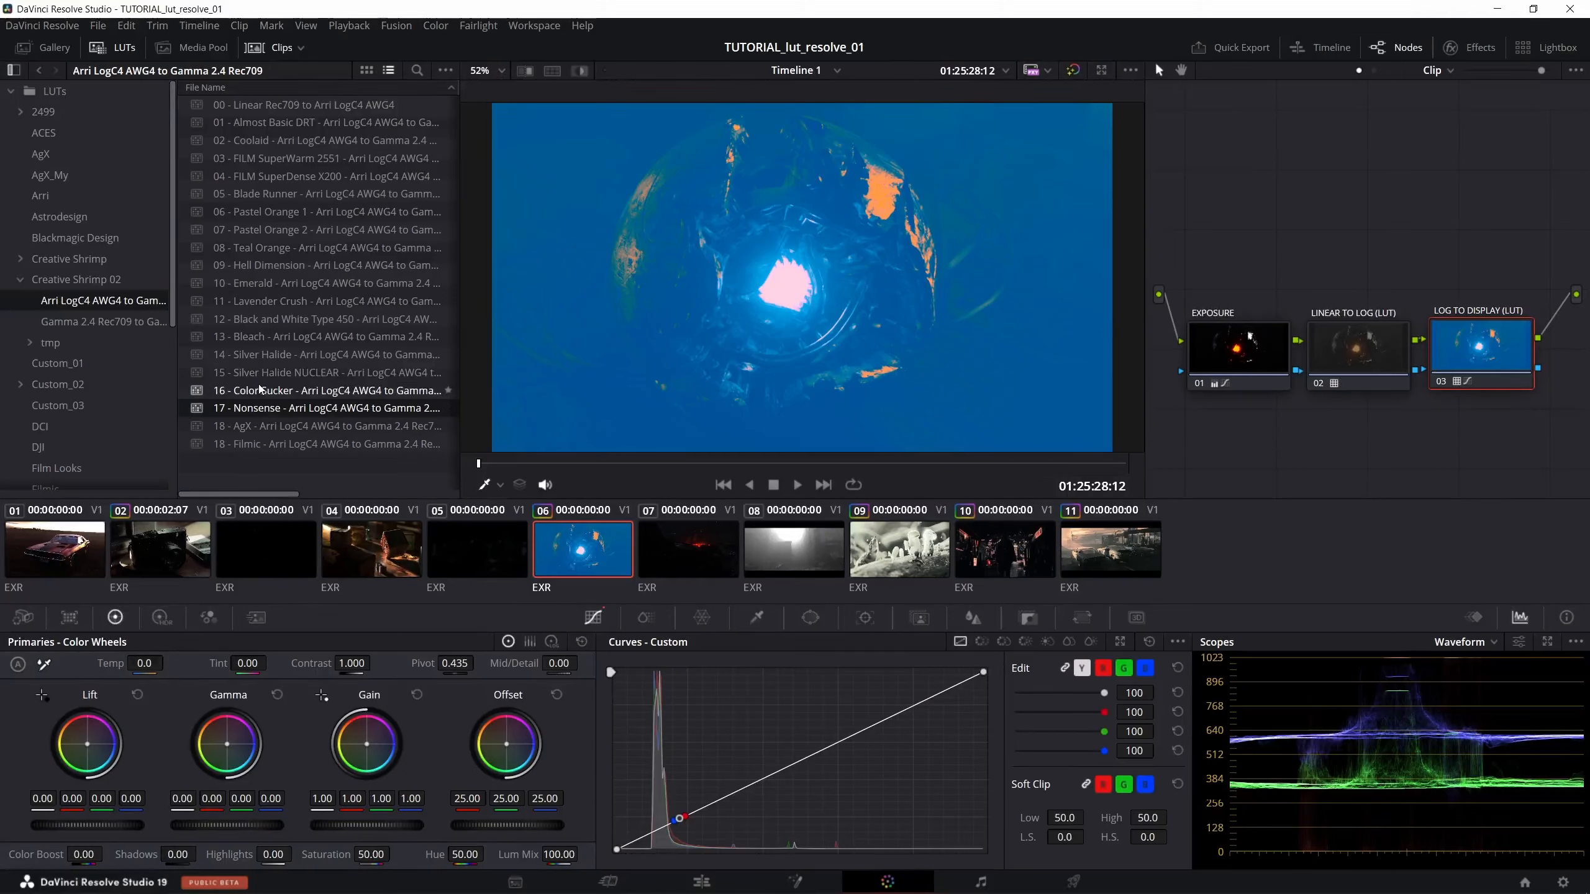
- Preview the LUTs from 11 - Lavender Crush back through 06 - Pastel Orange 1 on clip 6's LOG TO DISPLAY (LUT) node
double_click(267, 302)
double_click(272, 283)
double_click(277, 267)
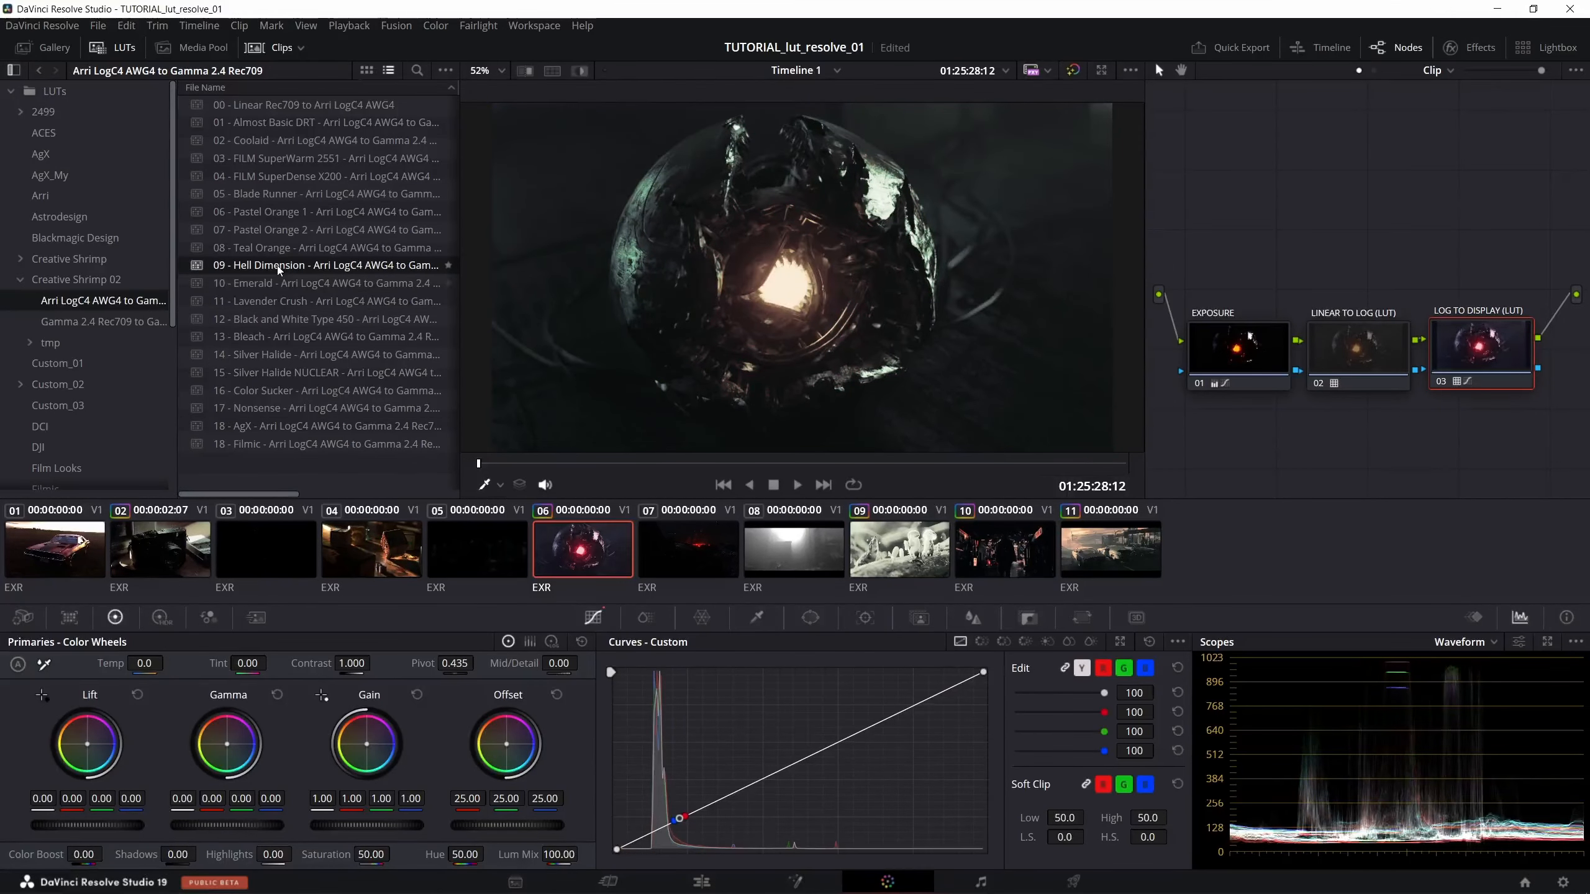
double_click(276, 248)
double_click(275, 229)
double_click(273, 212)
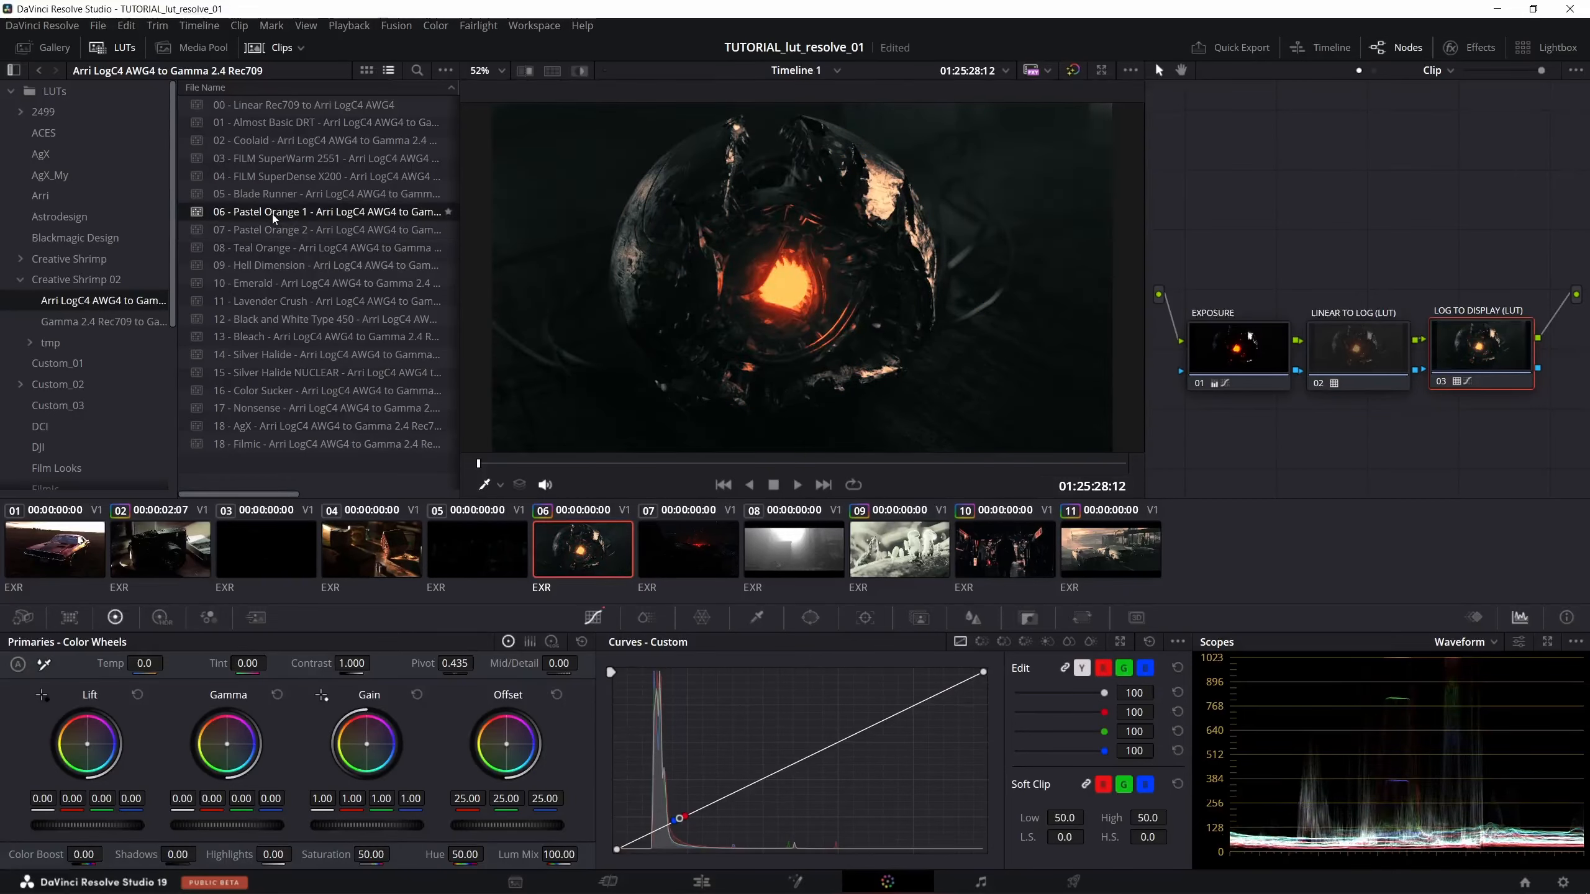
- Preview 07 - Pastel Orange 2 and the LUTs from 05 back through 02 - Coolaid on clip 6, and settle on 05 - Blade Runner
double_click(272, 231)
double_click(275, 199)
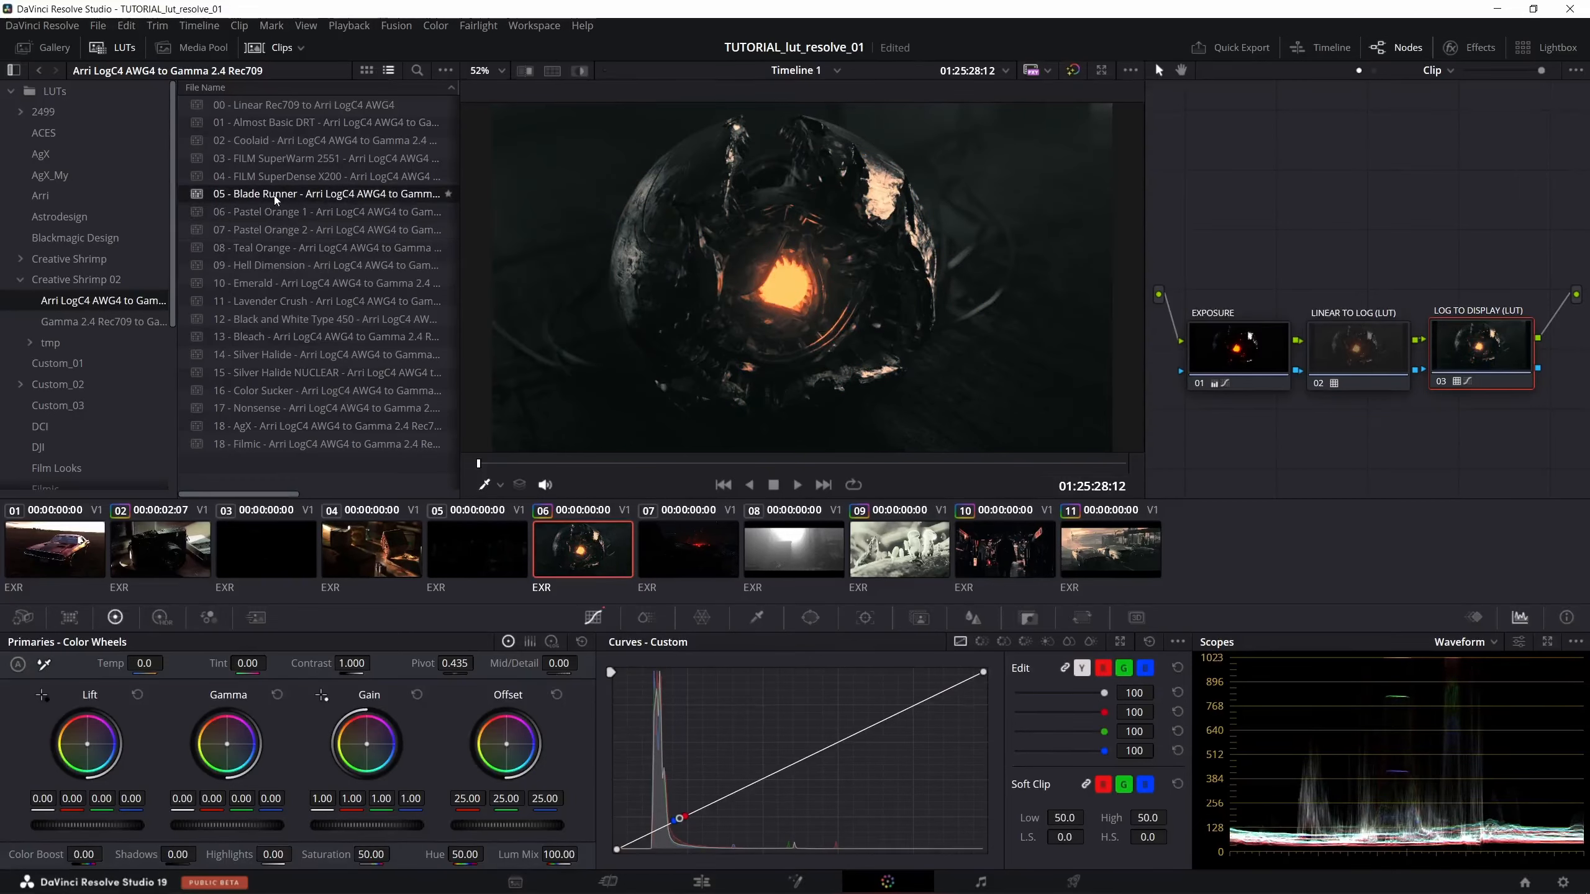
double_click(274, 176)
double_click(270, 159)
double_click(266, 141)
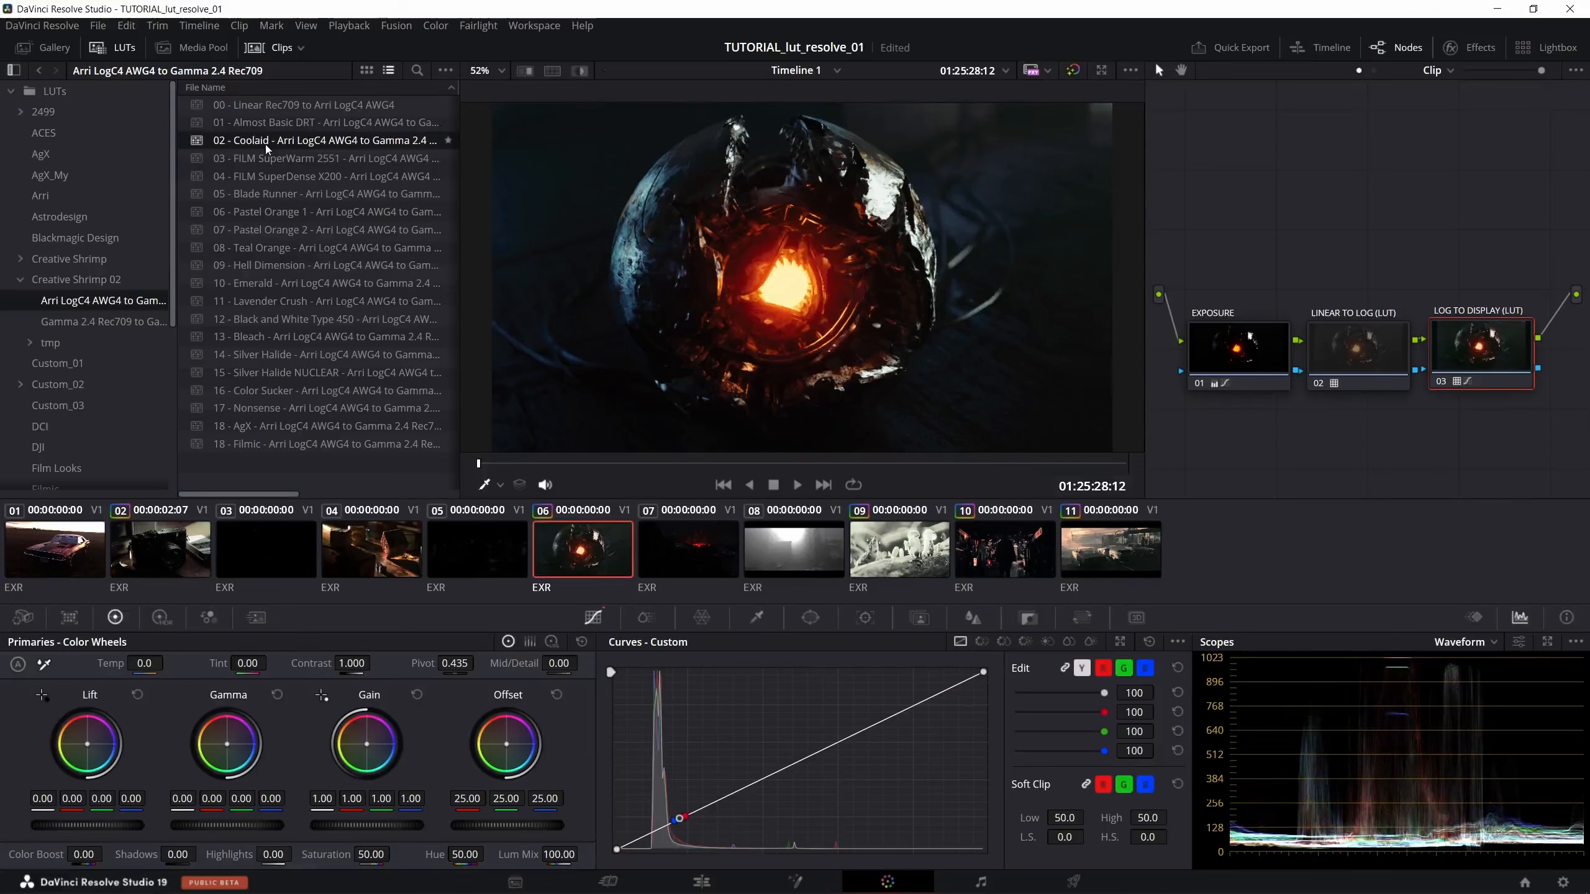
double_click(241, 199)
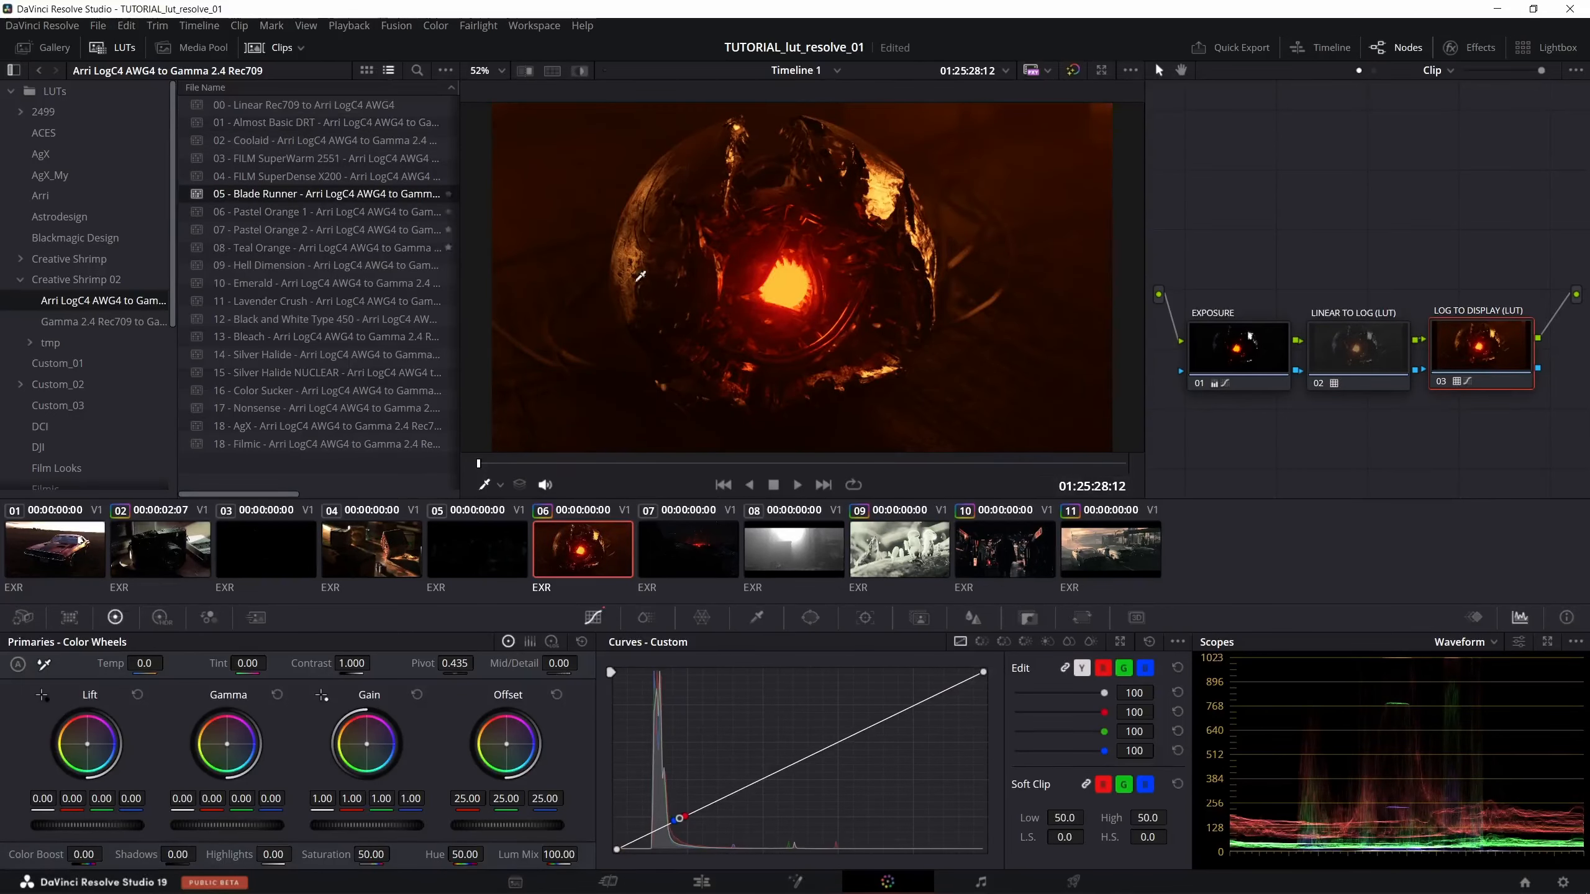
click(1204, 350)
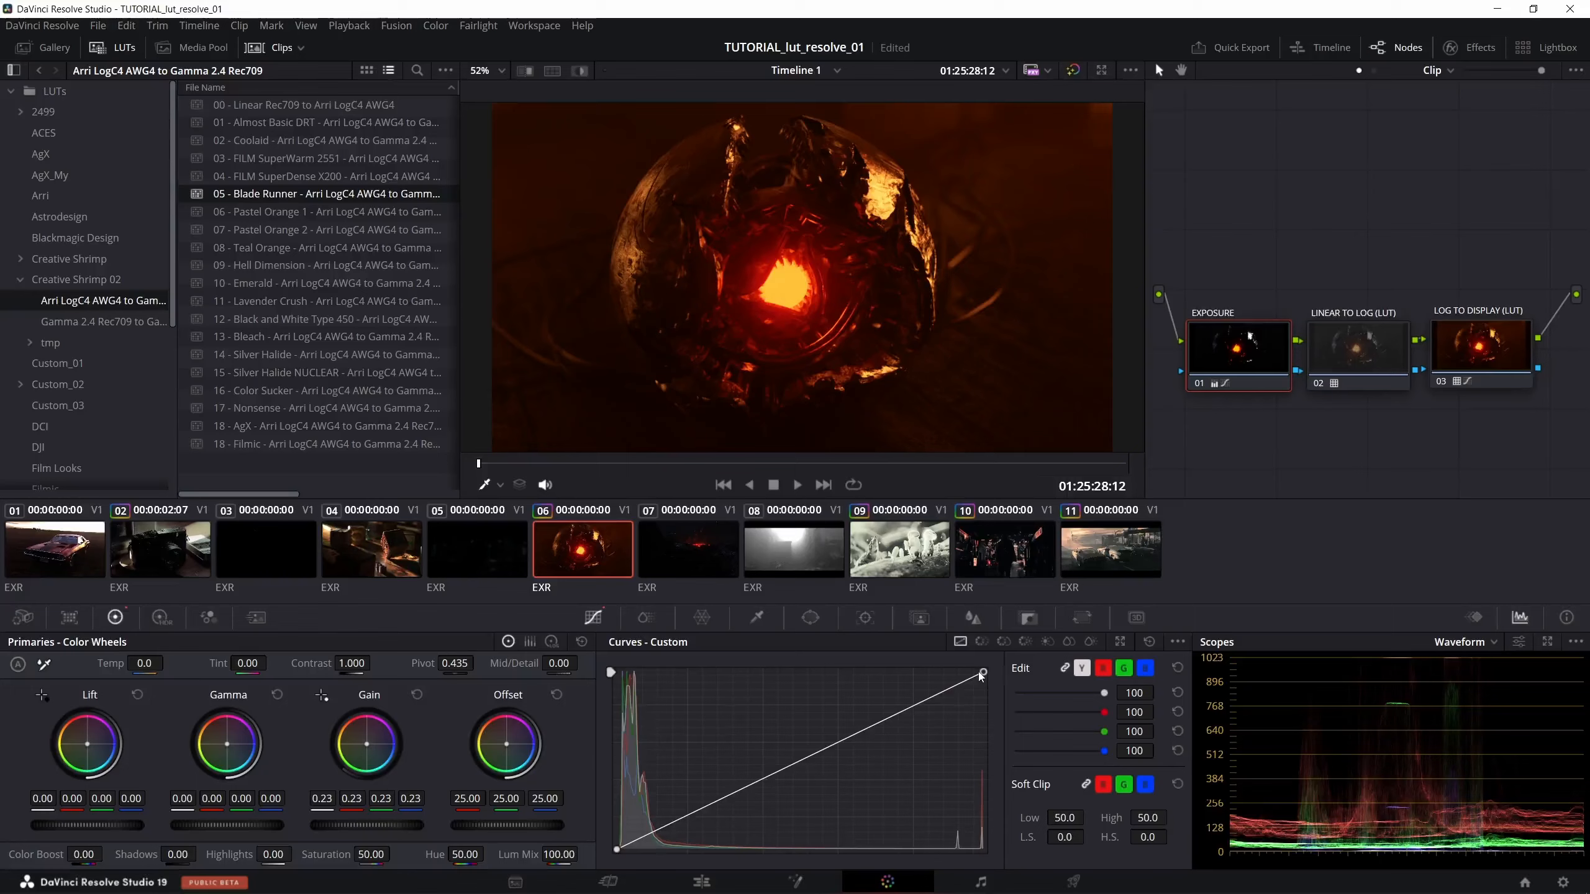
drag(981, 672, 1029, 659)
- Copy the node grade from clip 6 onto the wooden blocks clip 4 and reset the grade of its EXPOSURE node
click(397, 543)
middle_click(580, 546)
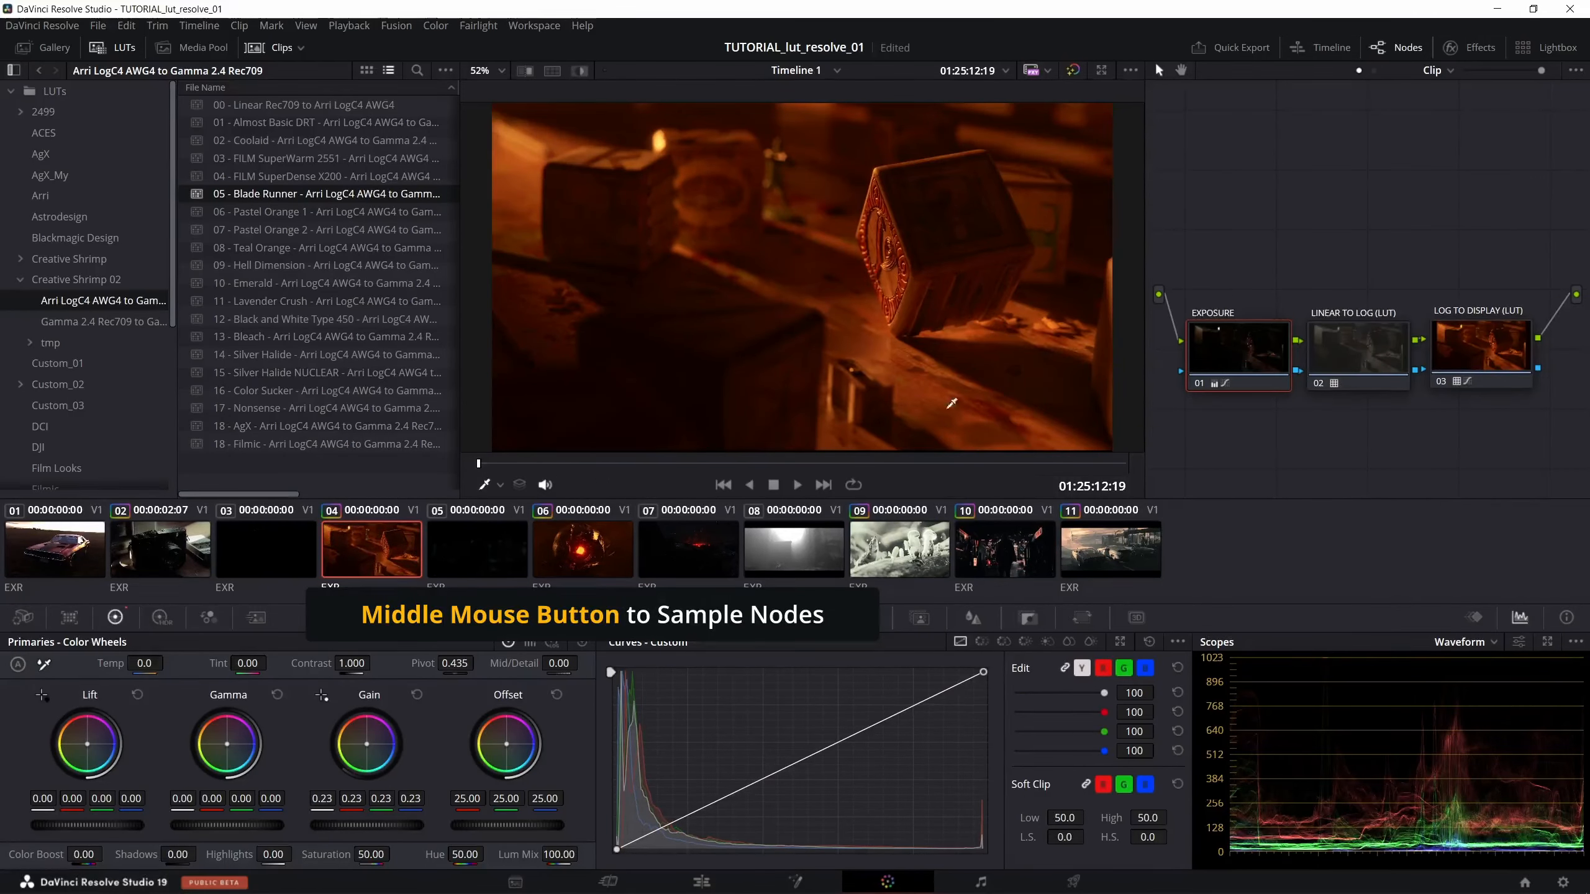
right_click(1225, 349)
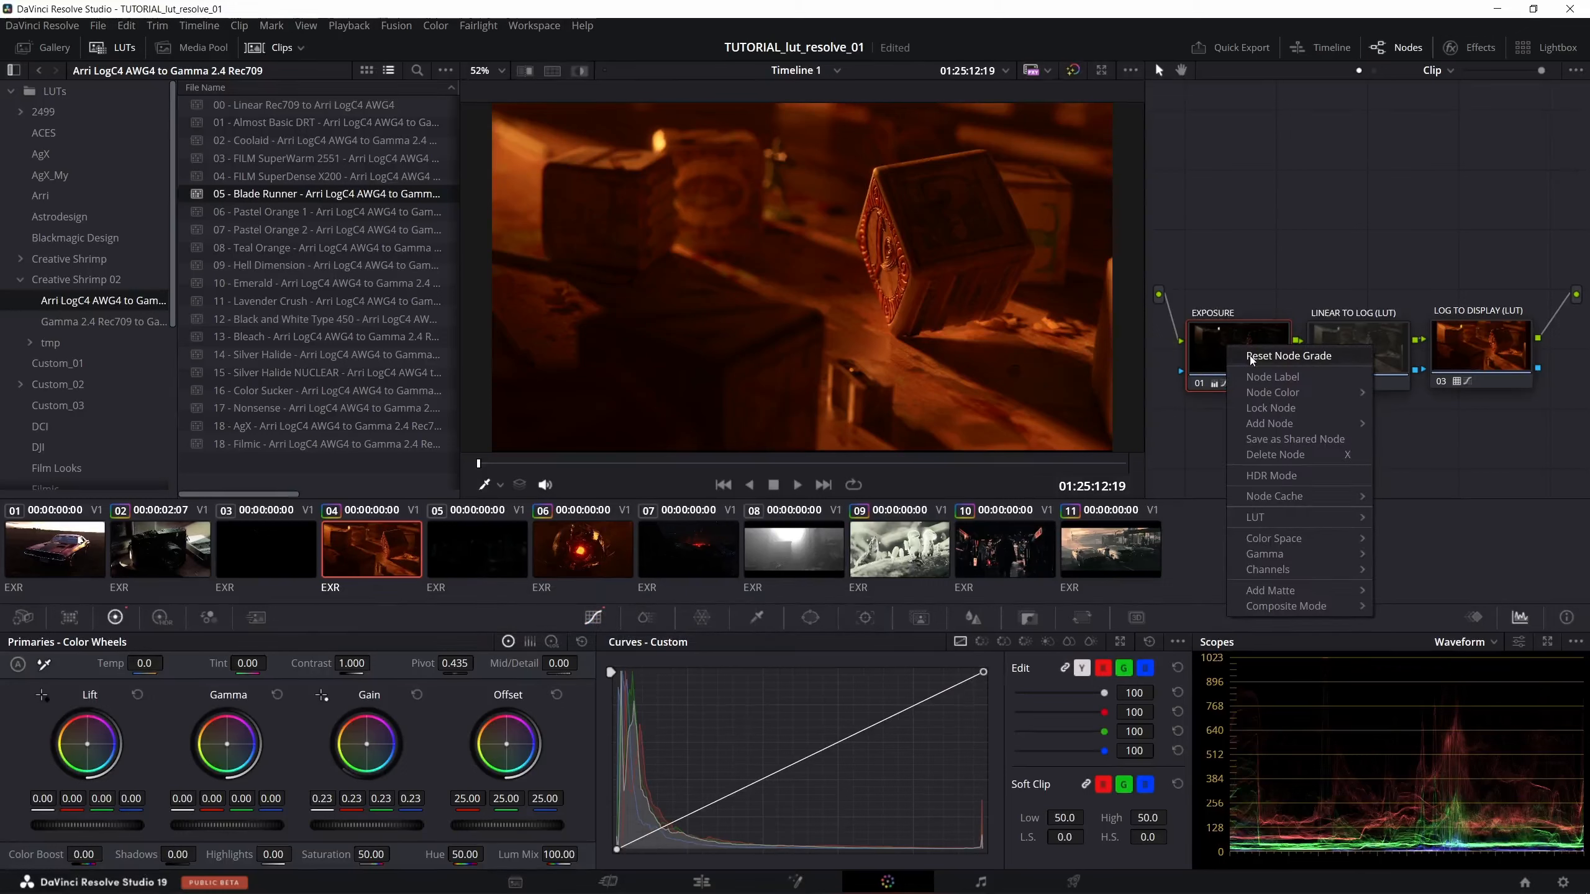
click(1250, 357)
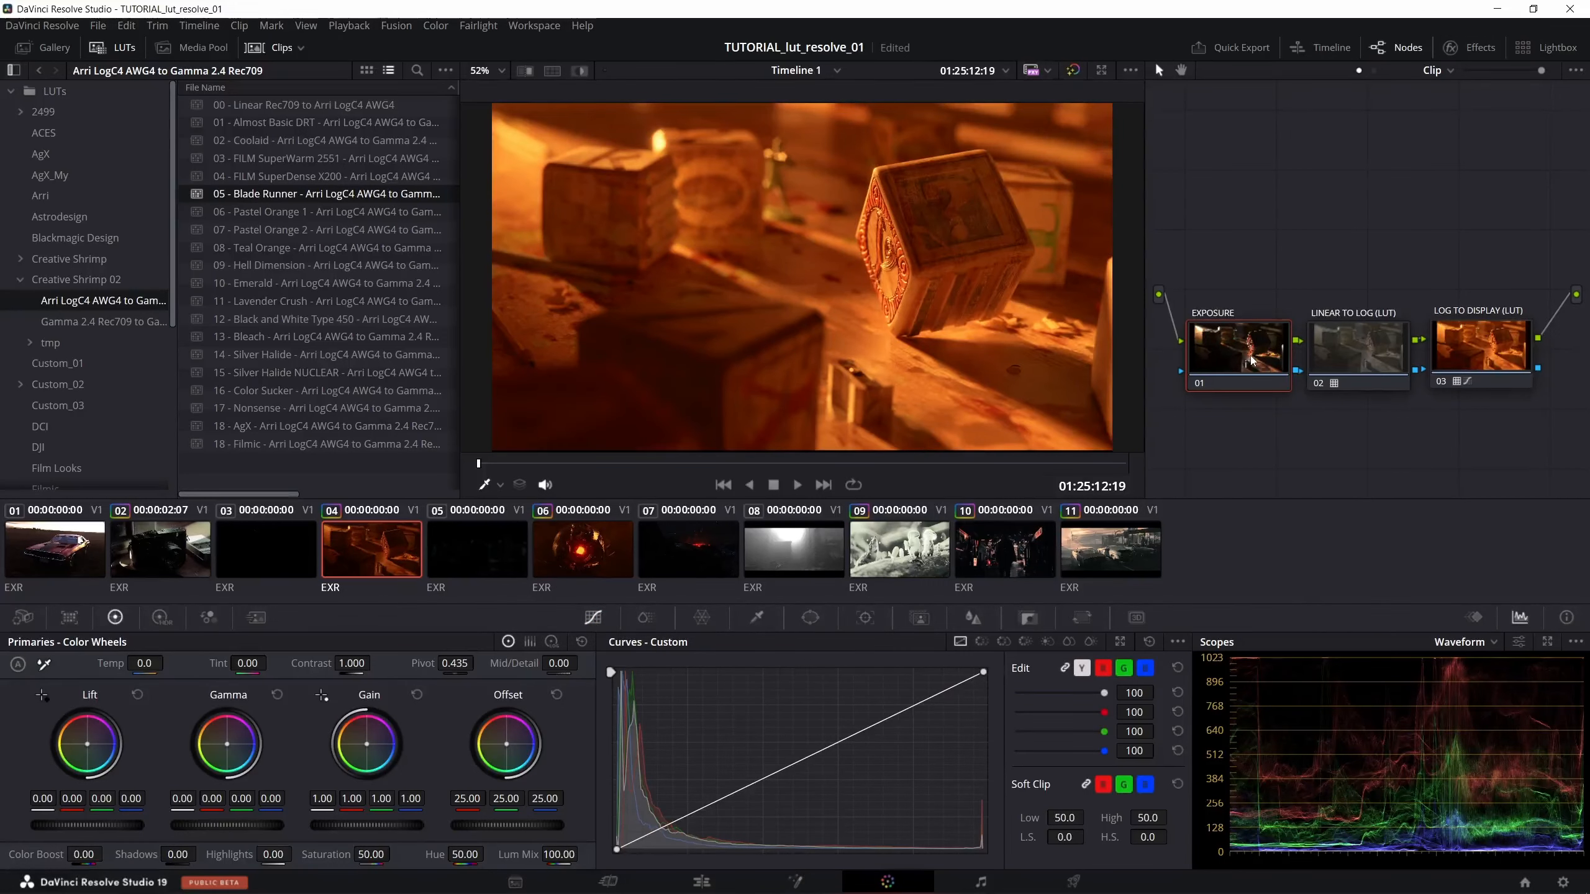
- Move clip 4's LOG TO DISPLAY (LUT) node upward in the graph and add a new node below it, fed by LINEAR TO LOG (LUT)
click(1493, 356)
drag(1468, 344, 1464, 252)
right_click(1450, 356)
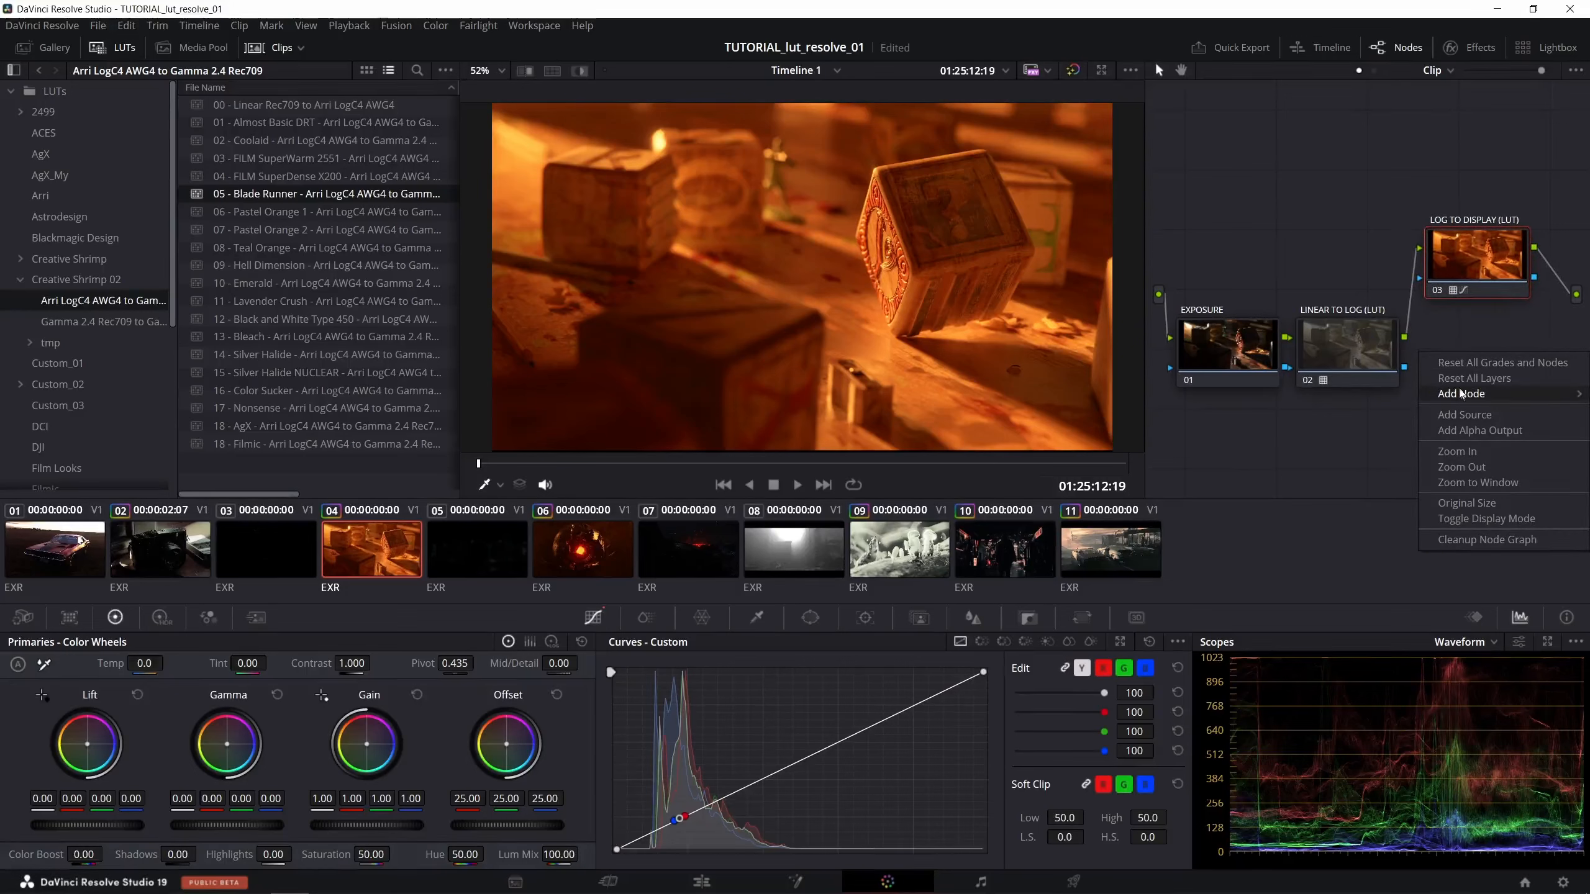
mouse_move(1459, 394)
click(1393, 396)
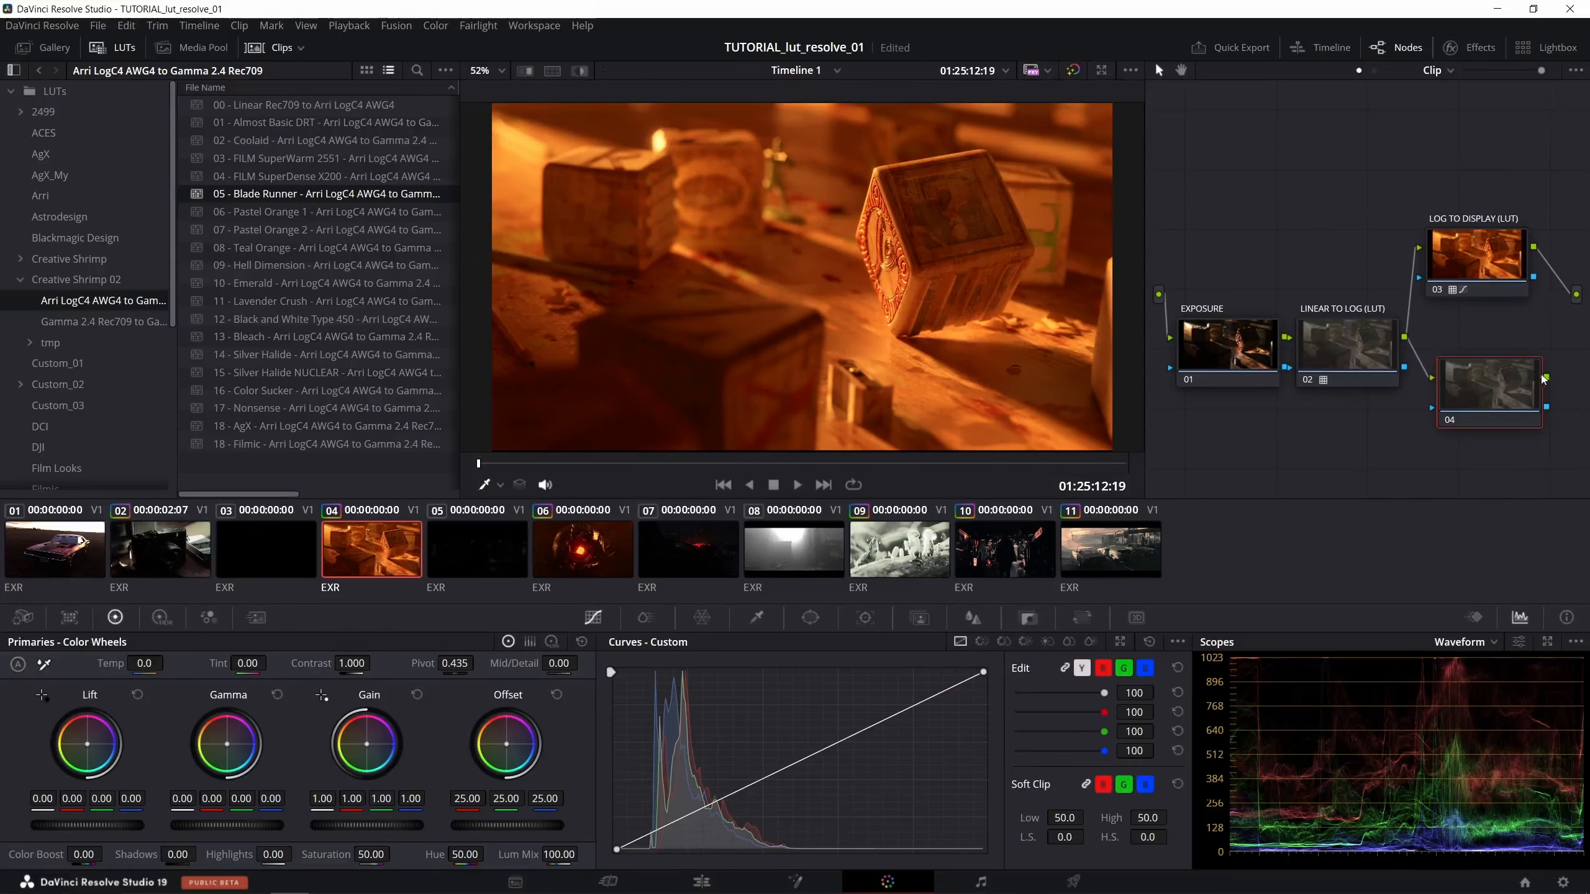
- Add a Layer Mixer node, feed both branch nodes into it, and connect its output to the graph output
right_click(1543, 318)
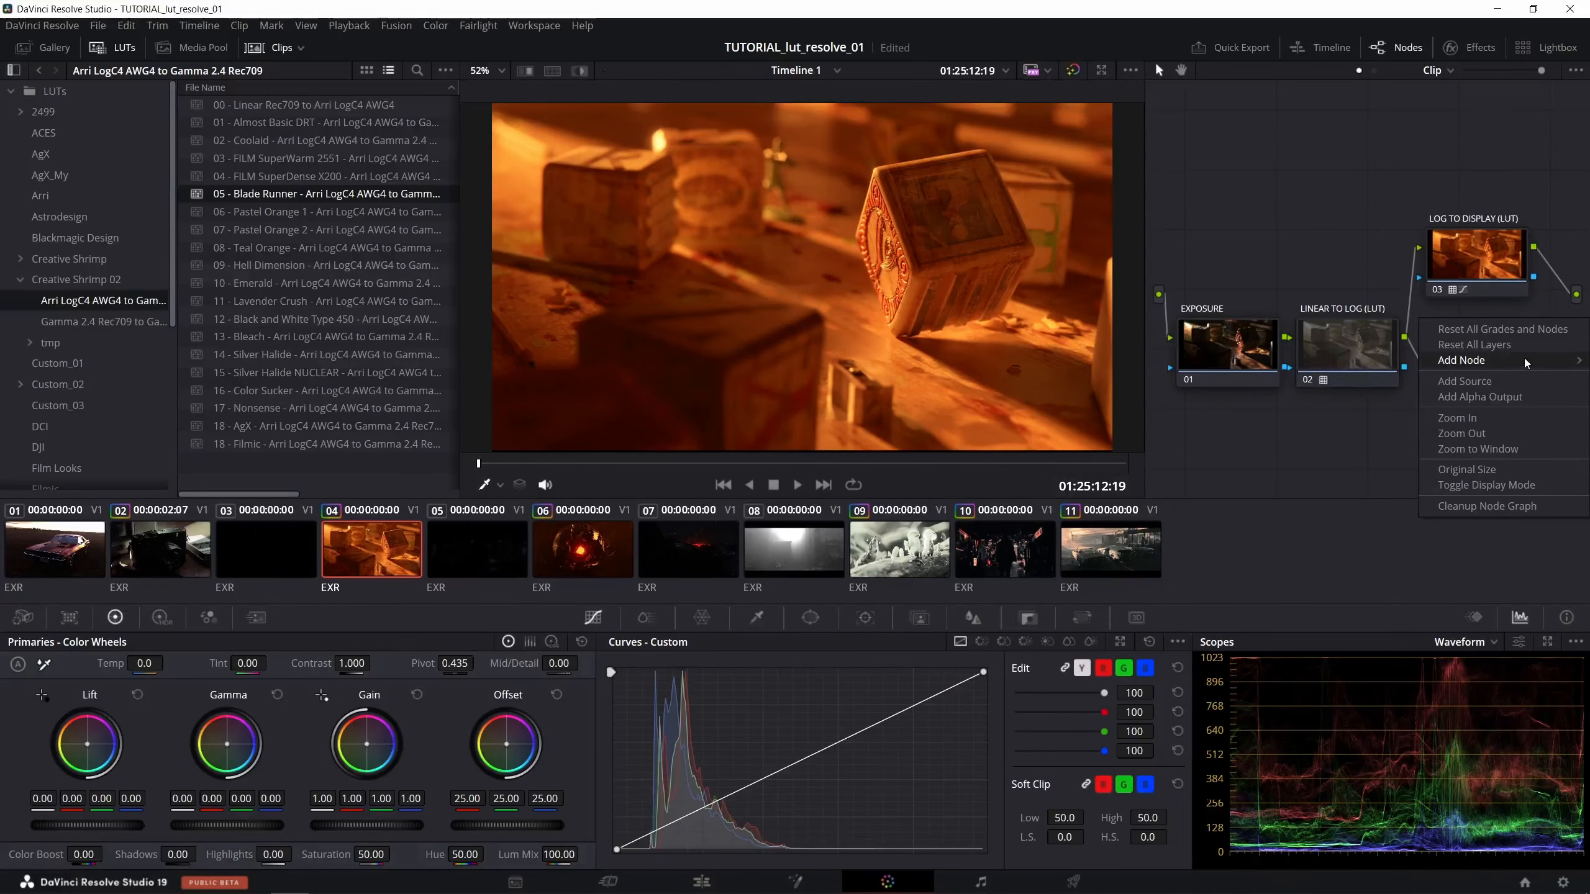
mouse_move(1522, 360)
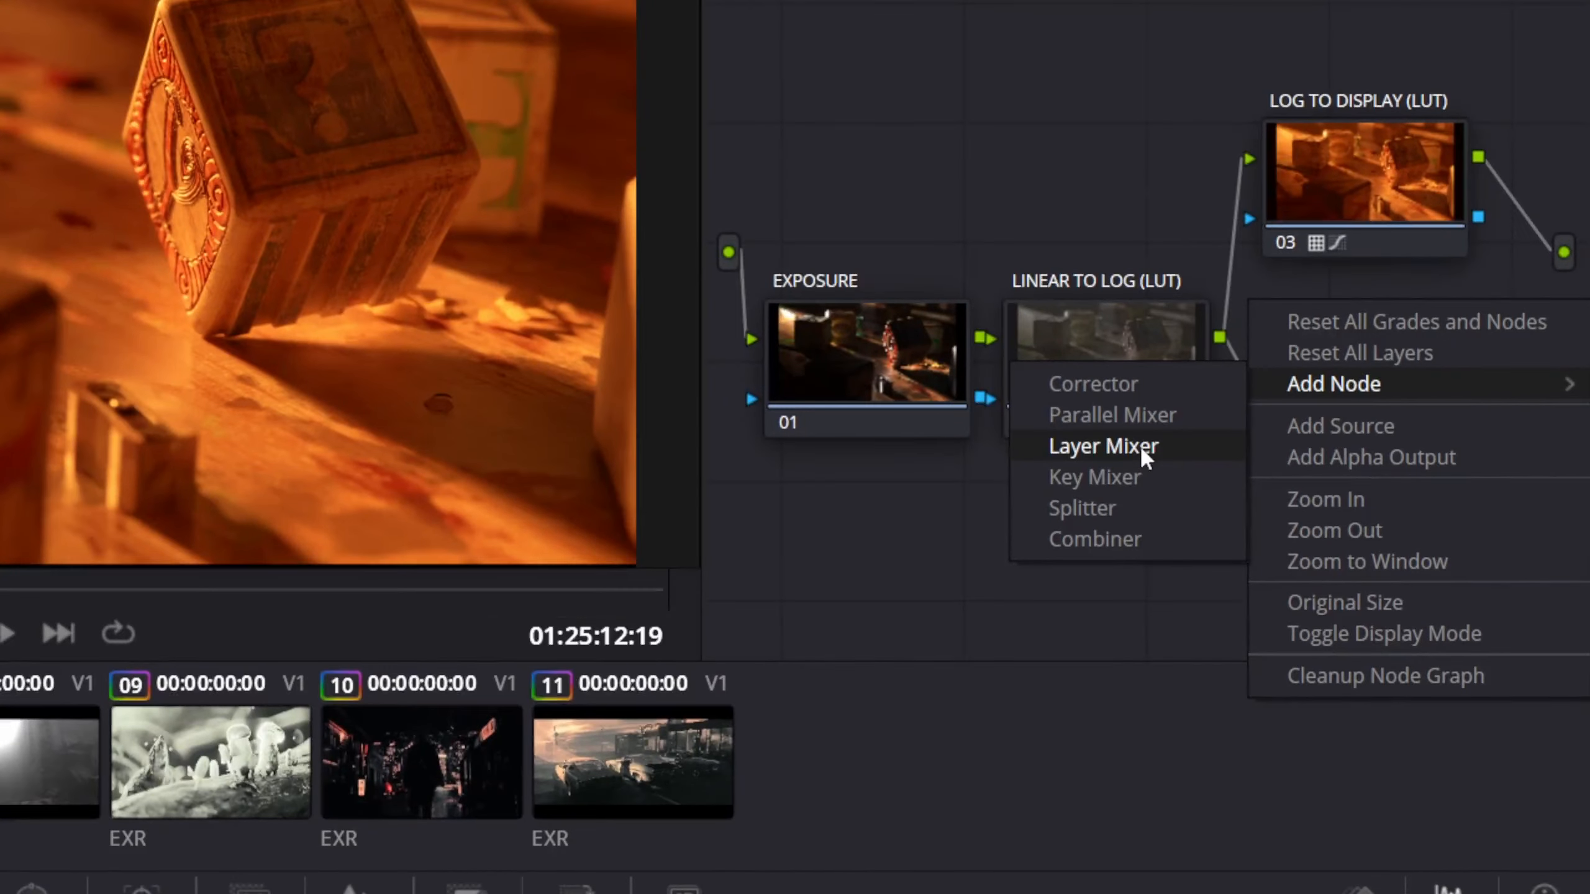
click(1364, 390)
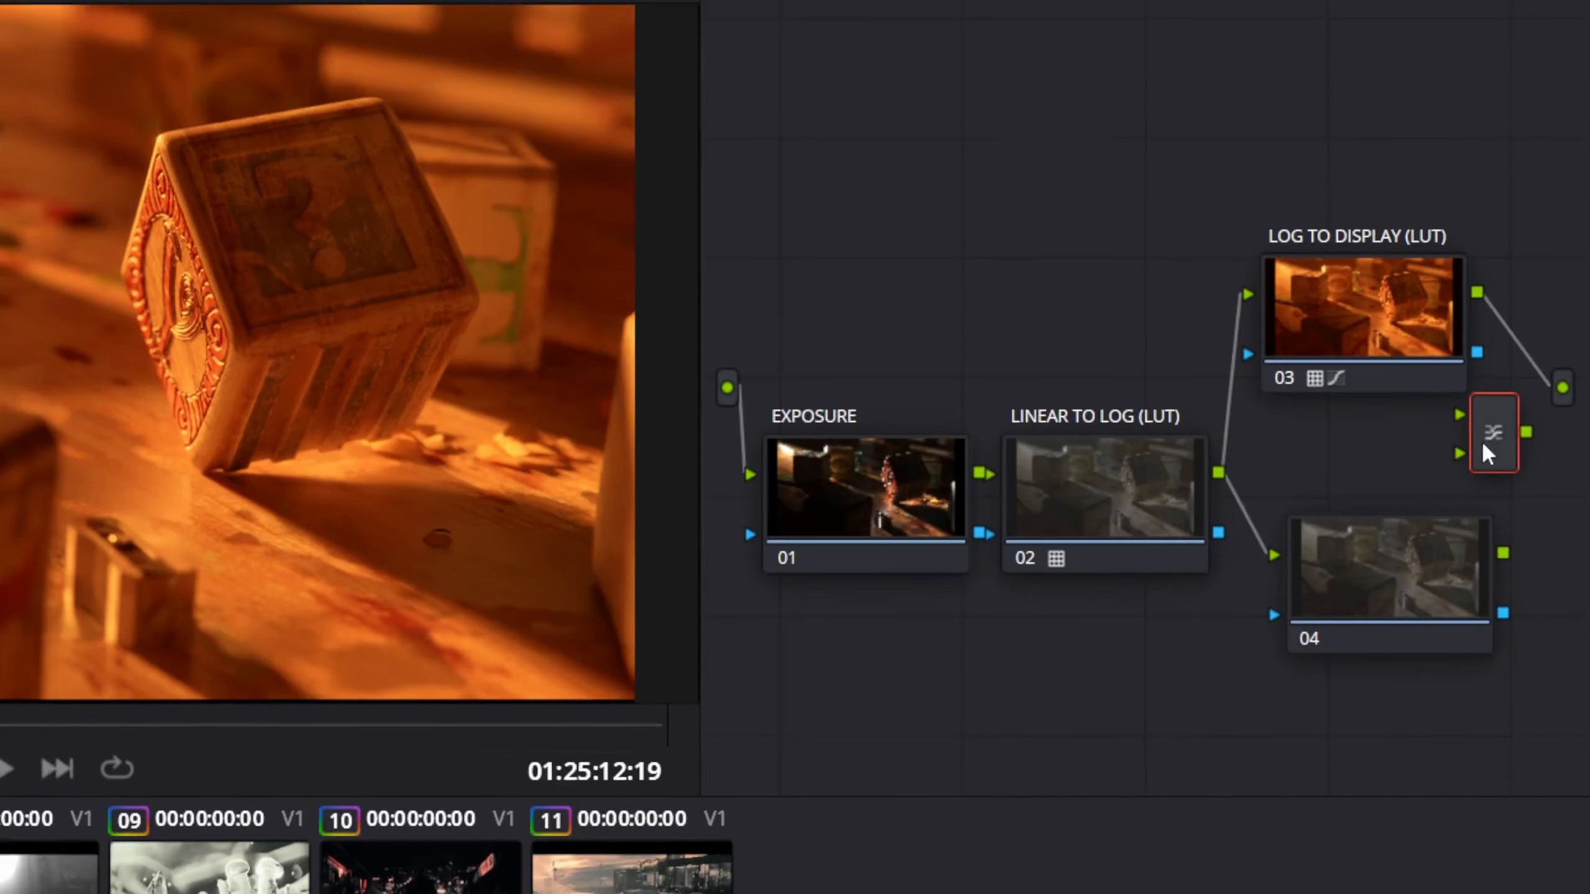
drag(1487, 309, 1507, 321)
drag(1464, 552, 1482, 412)
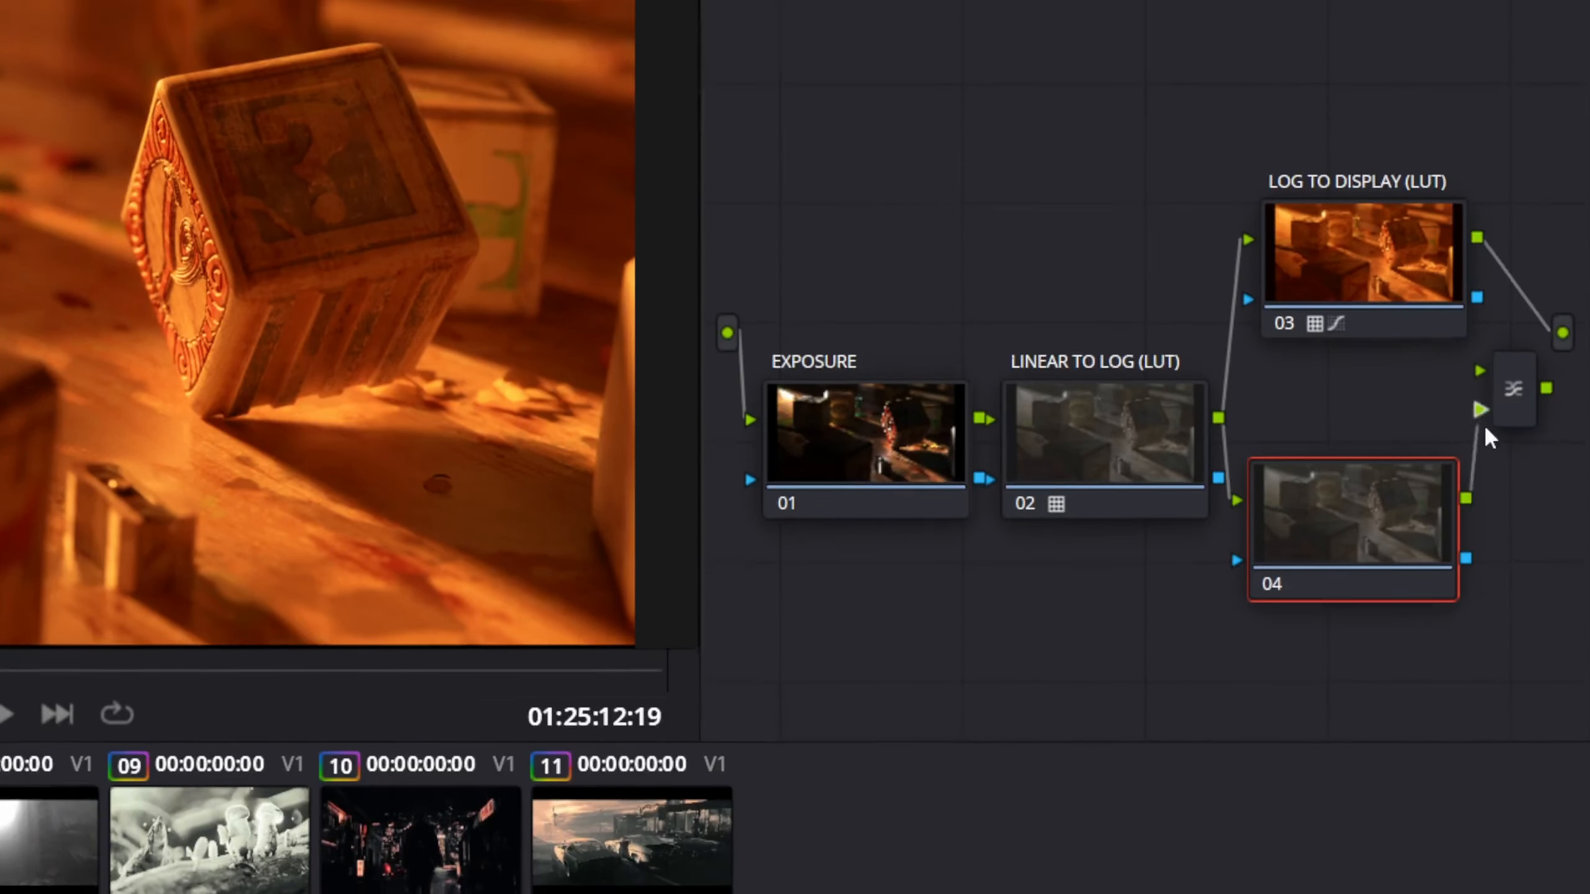
drag(1478, 237, 1481, 371)
drag(1546, 448, 1563, 395)
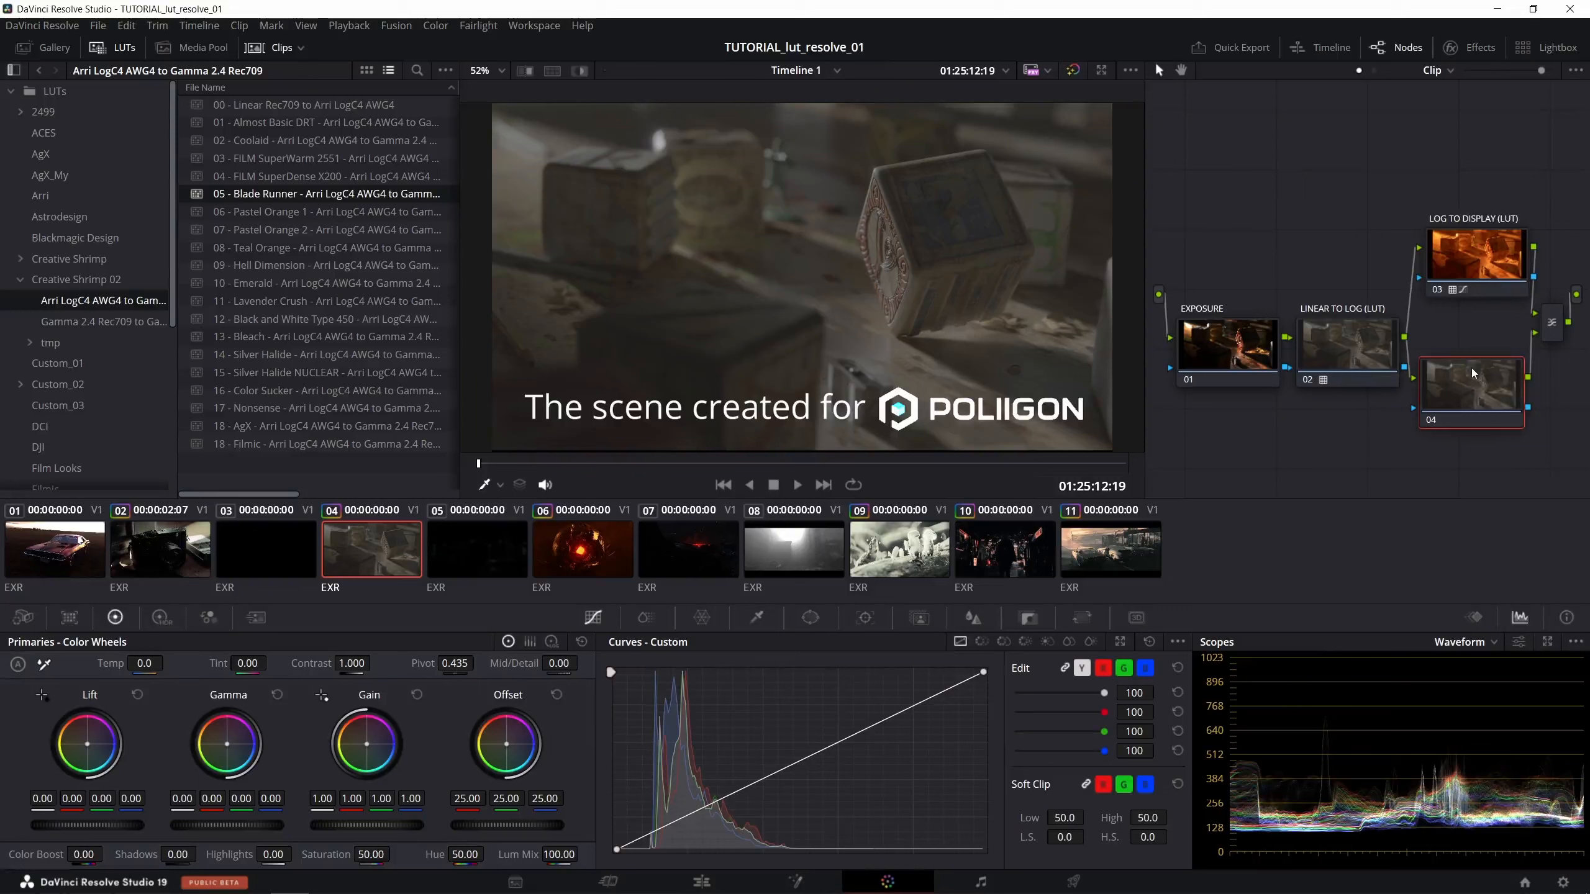
- Label the new lower branch node (04) LOG TO DISPLAY (LUT2)
right_click(1579, 303)
click(1478, 405)
text(LOG TO DISPLAY)
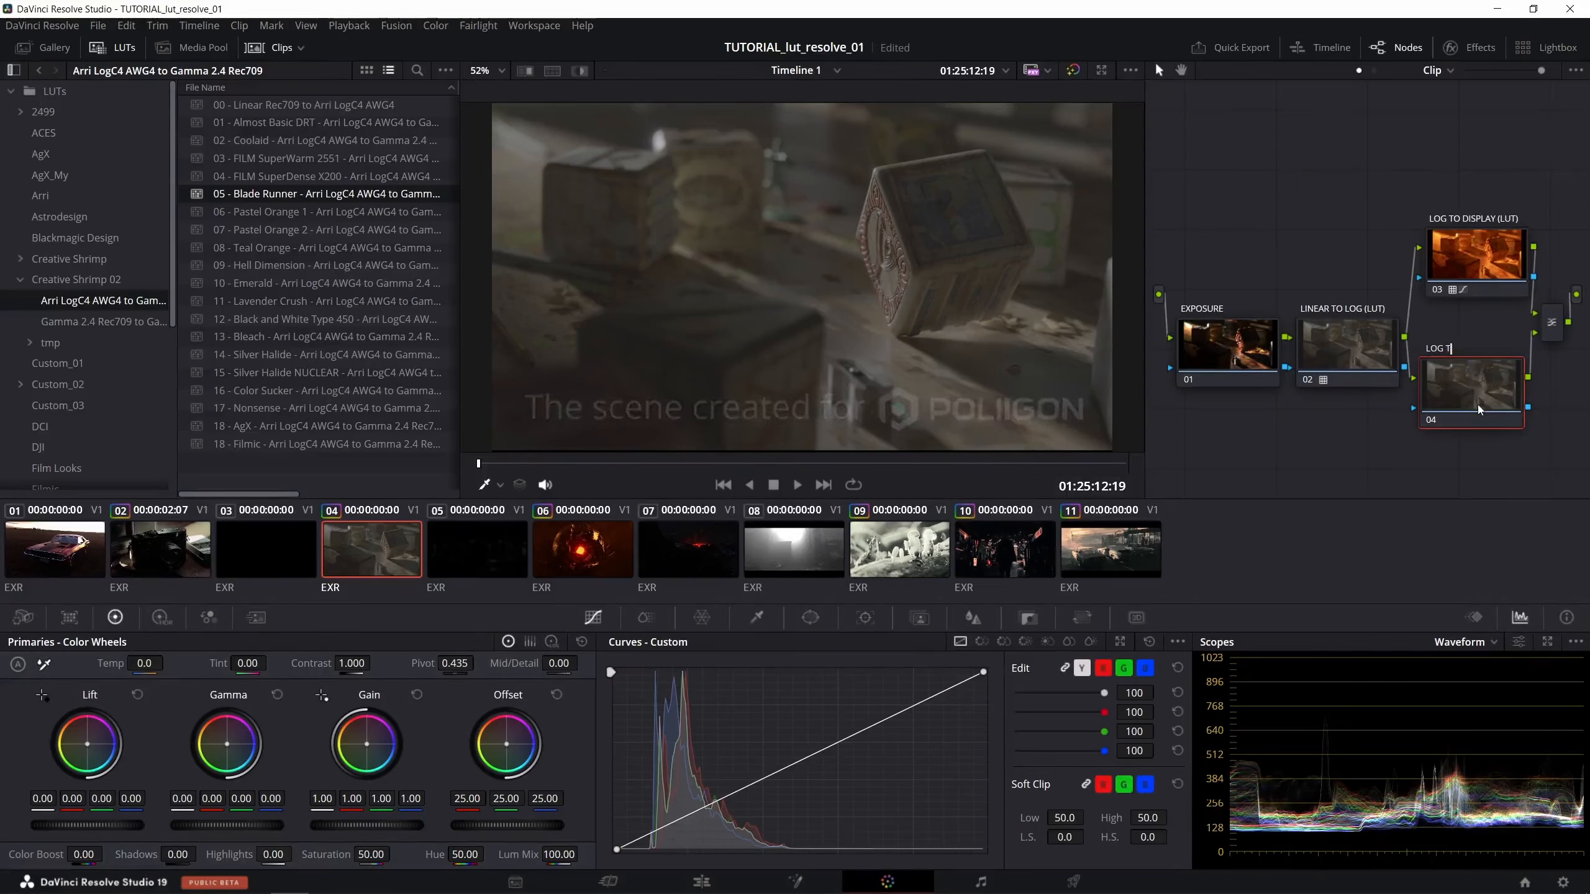
text( (LUT2))
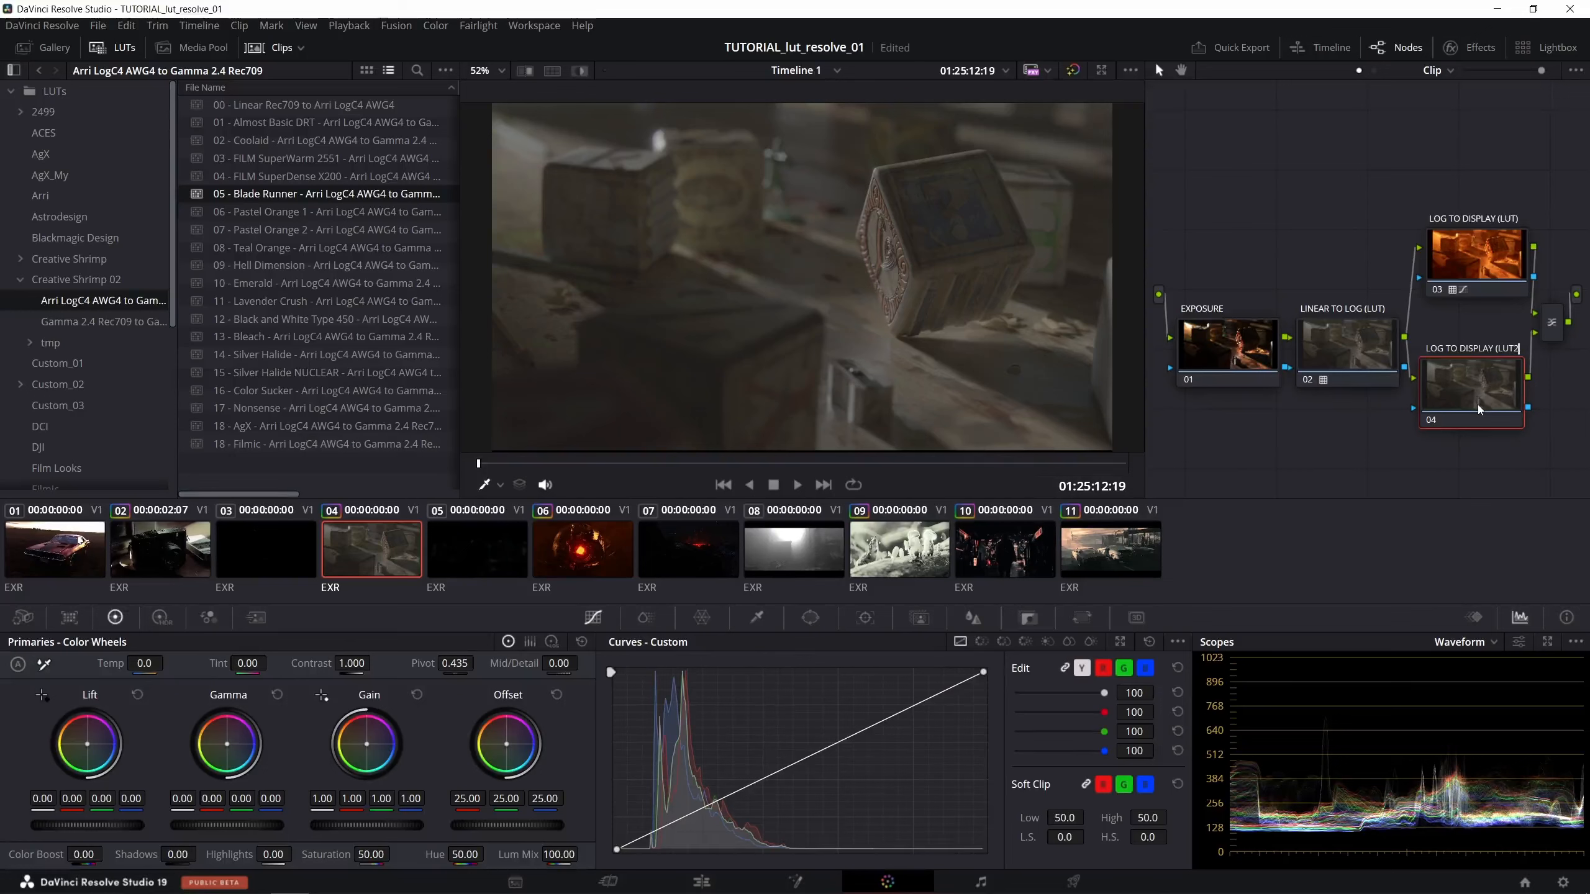
key(Return)
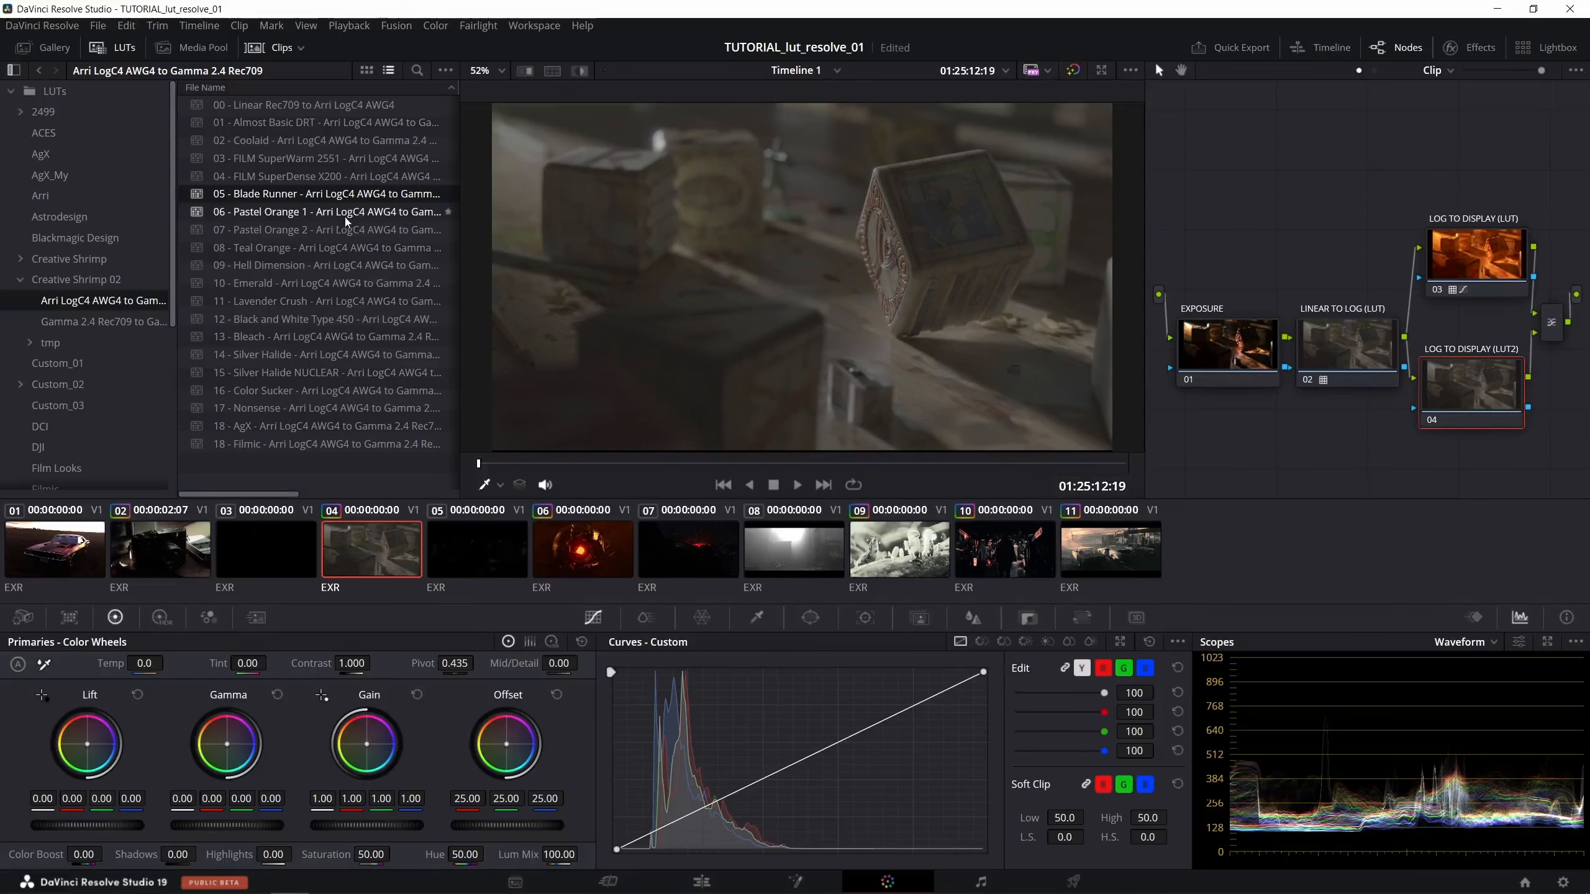
- Apply the 10 - Emerald LUT to the LOG TO DISPLAY (LUT2) node
click(298, 285)
double_click(298, 286)
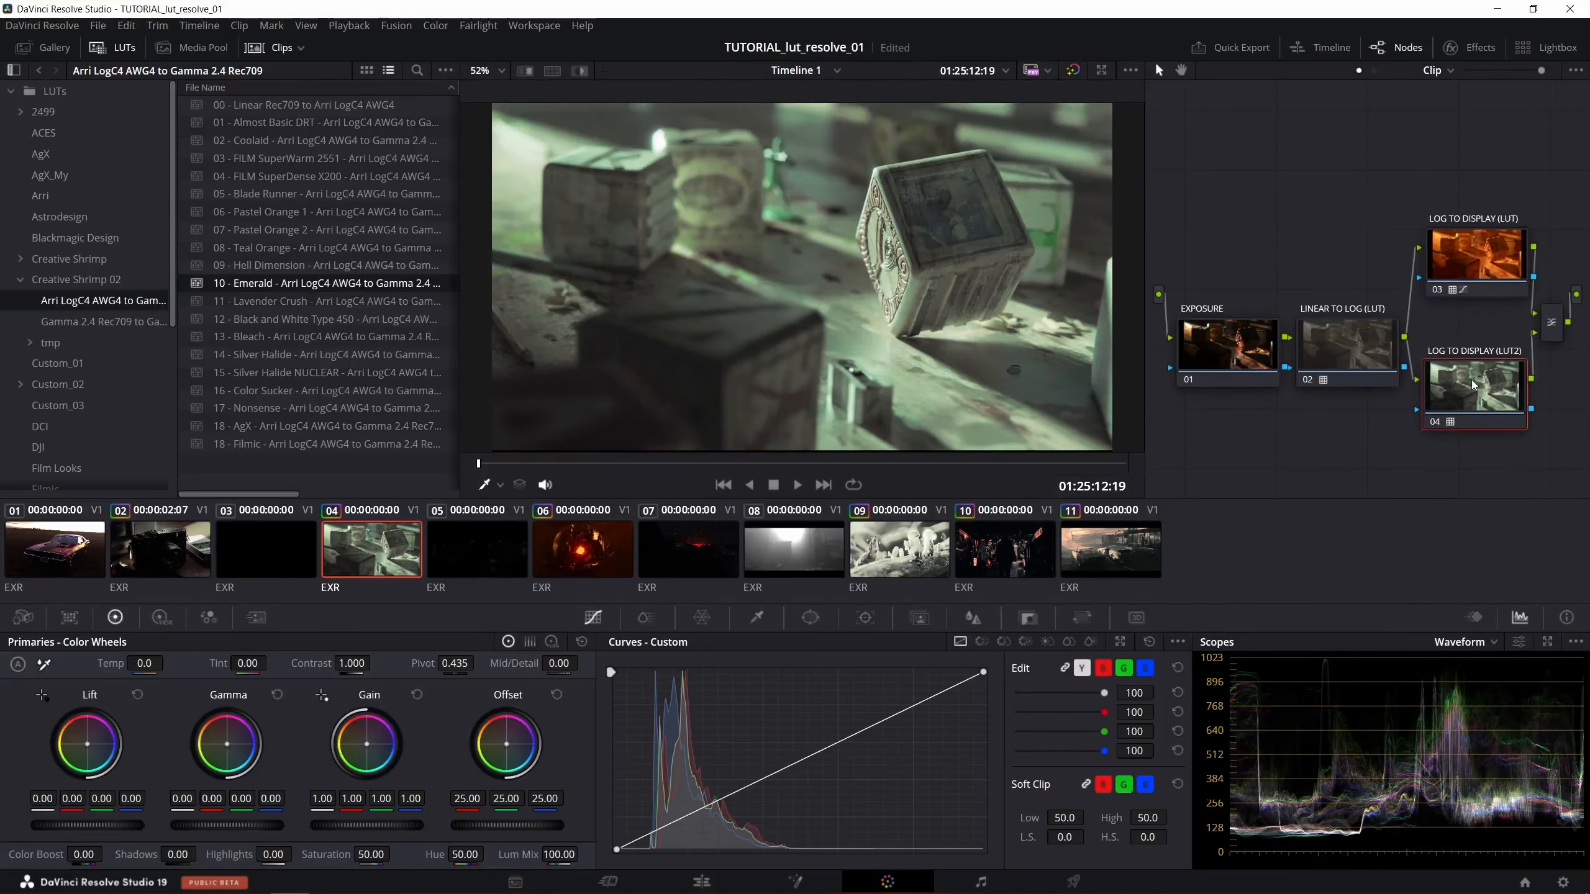
drag(1471, 384, 1474, 385)
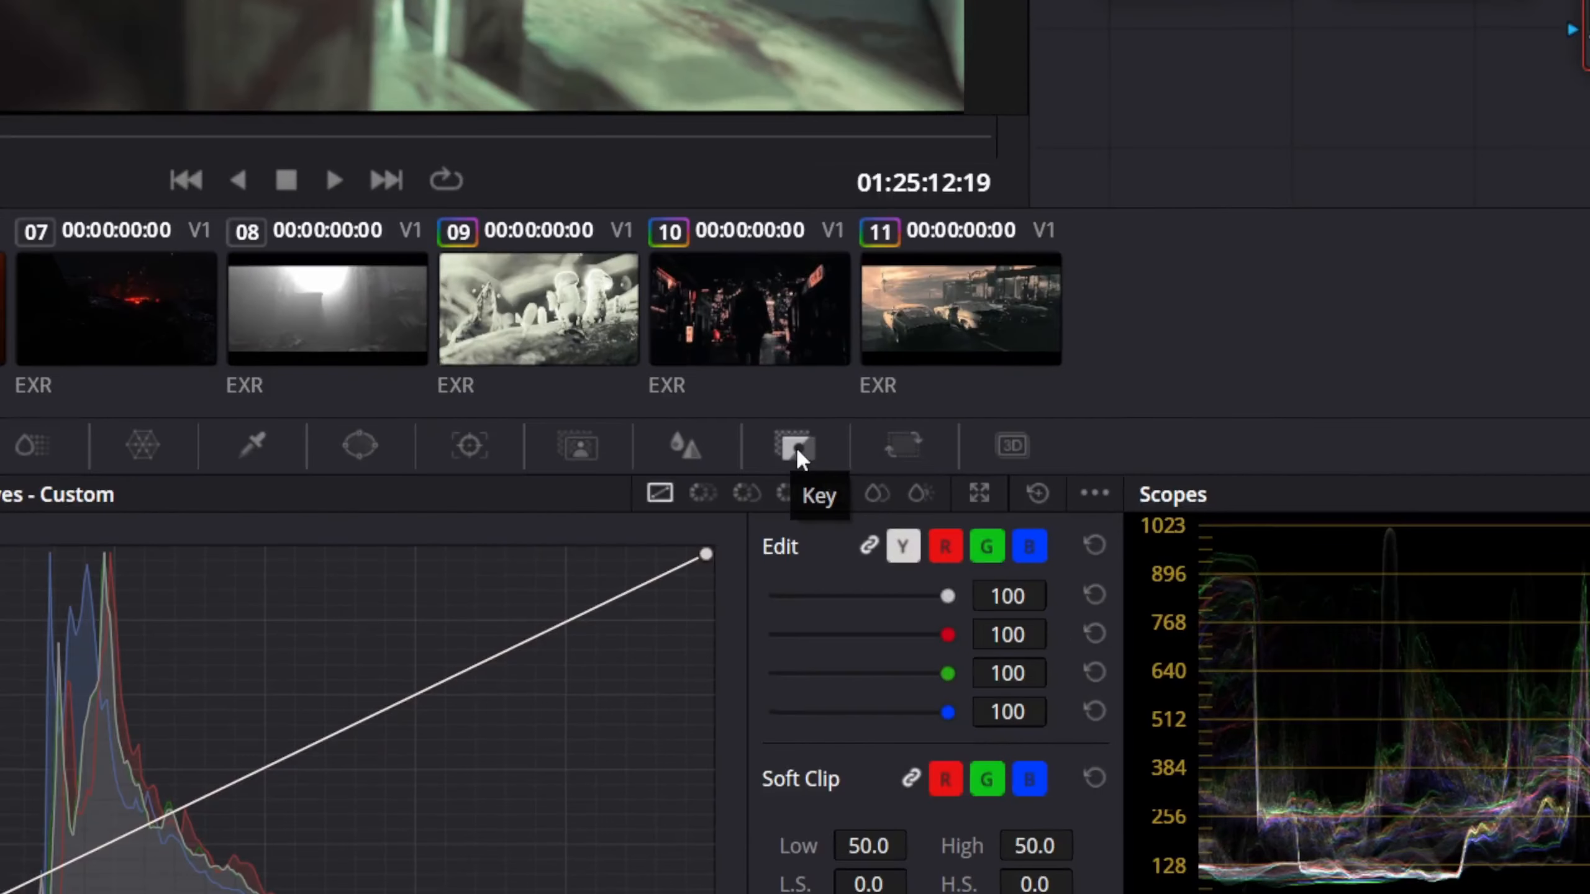
- Lower the Key Output gain of the LOG TO DISPLAY (LUT2) node to blend the LUTs, and reset it to 1
click(796, 449)
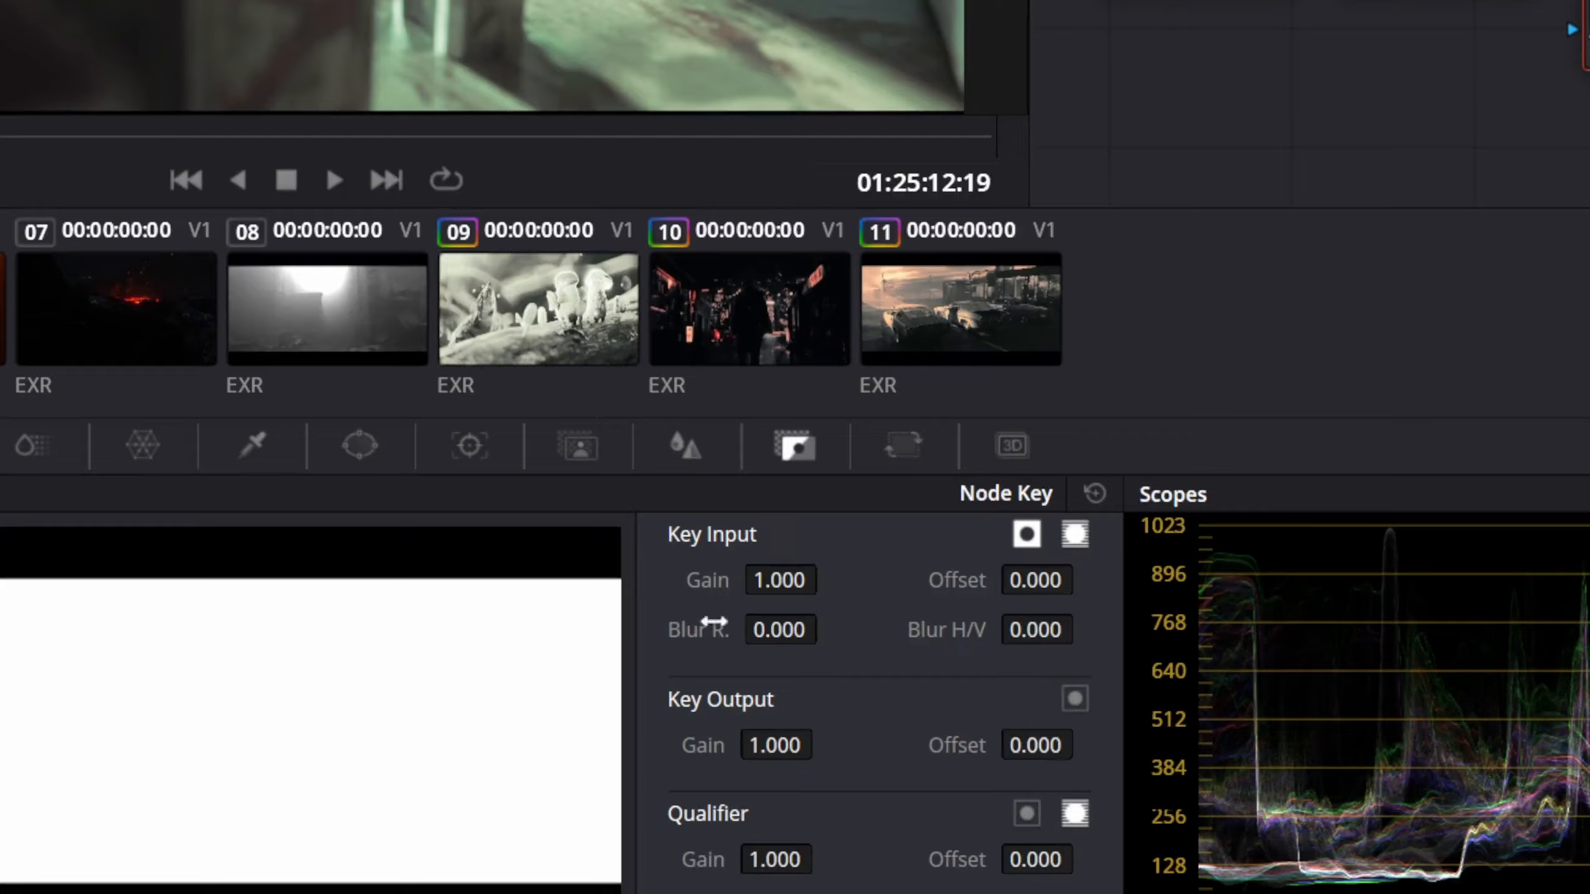
click(763, 746)
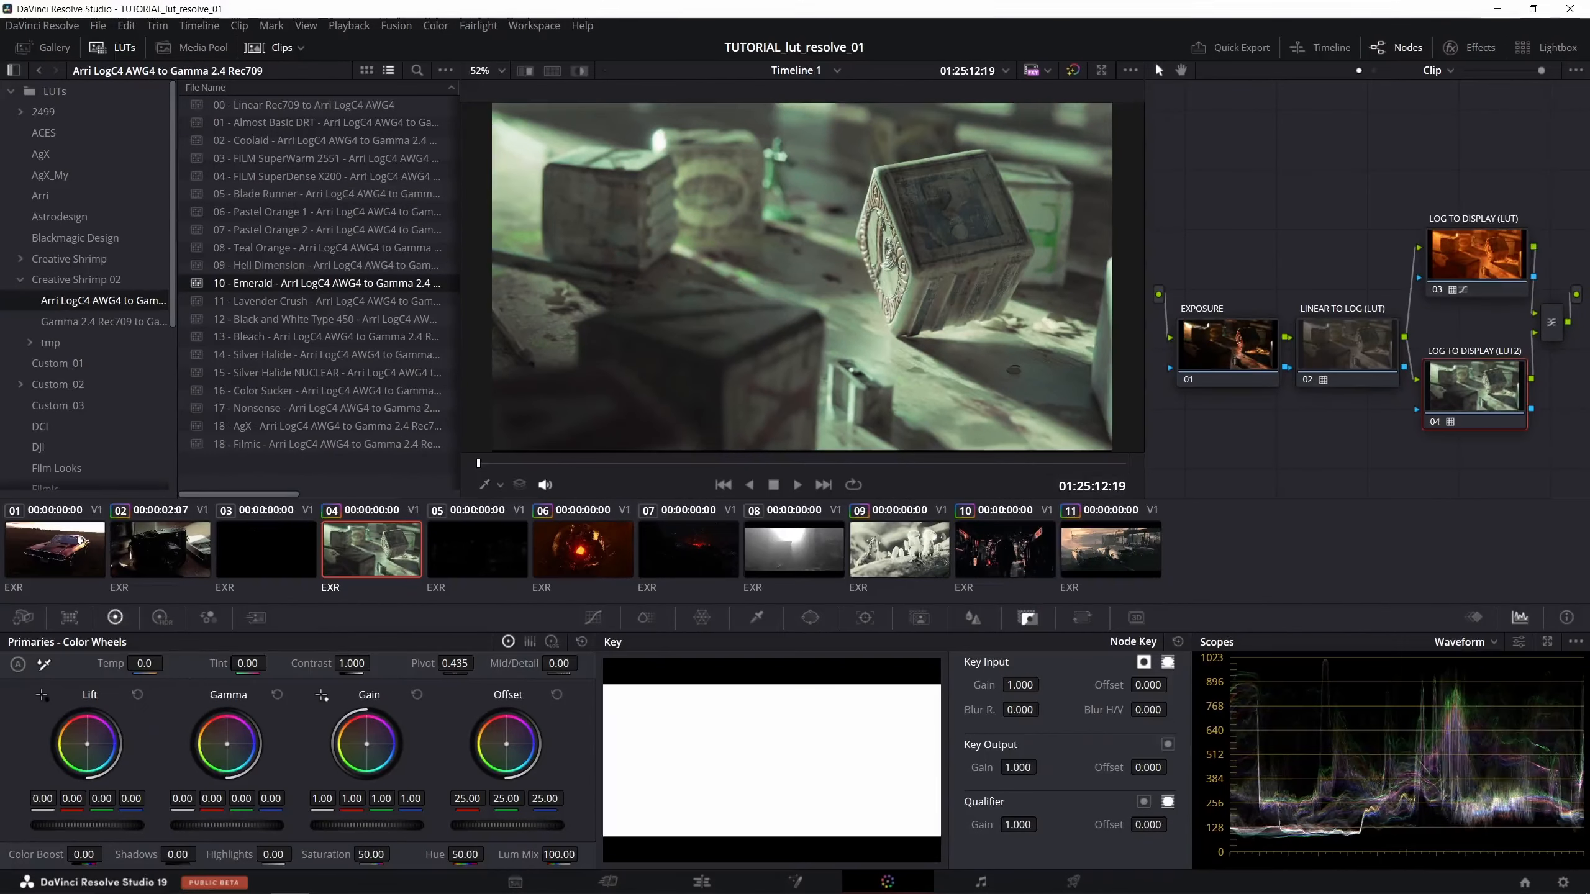
drag(1018, 768, 947, 768)
double_click(1027, 770)
text(1)
key(Return)
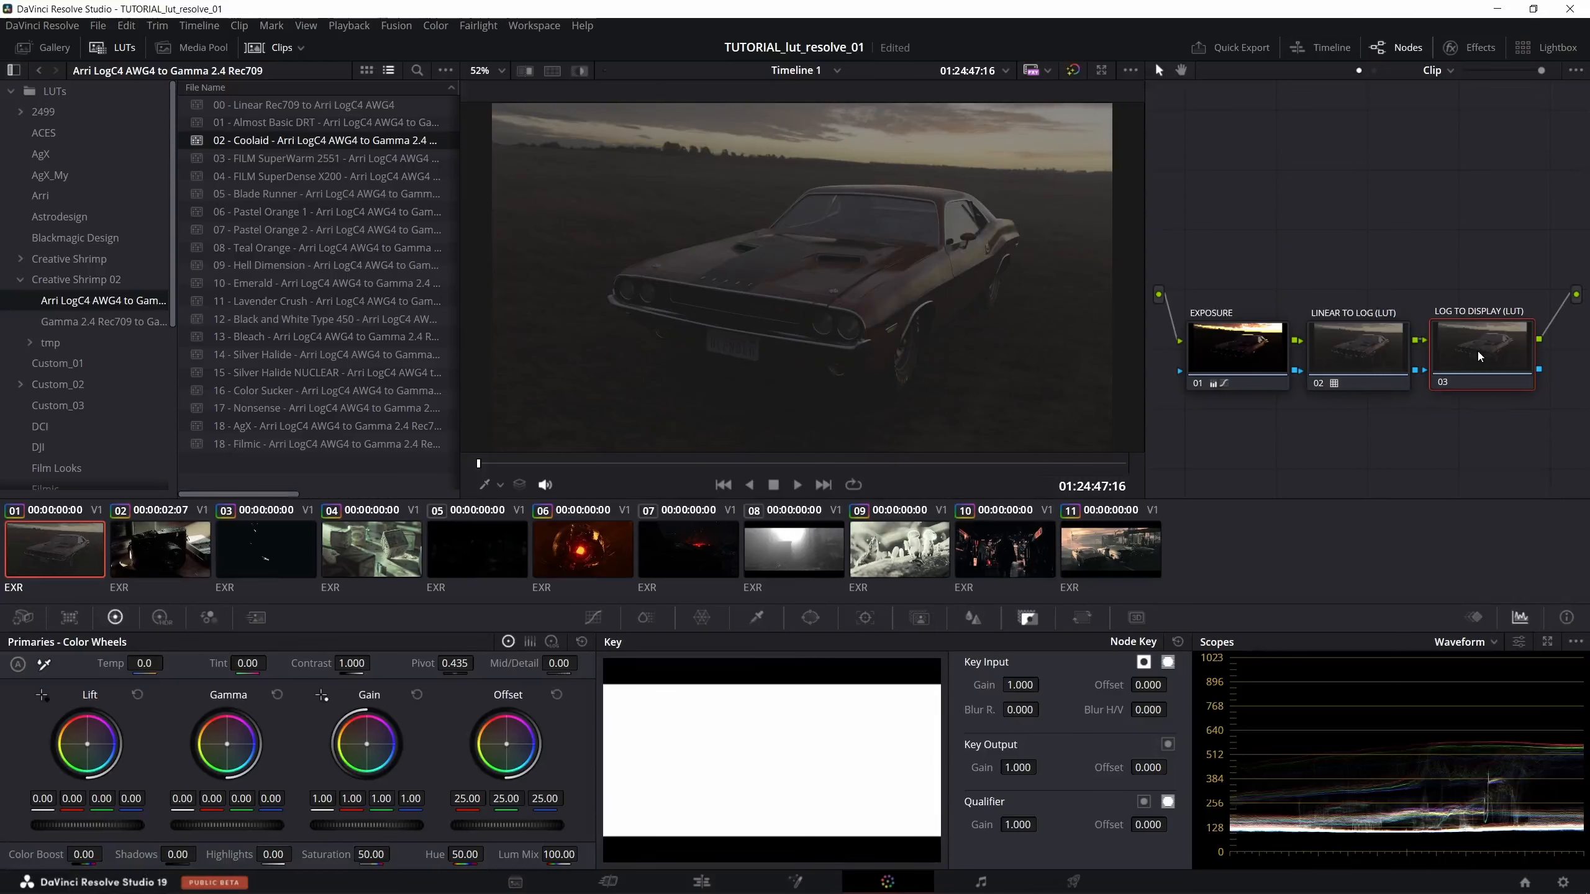
- Preview 03 - FILM SuperWarm 2551, 04 - FILM SuperDense X200 and 05 - Blade Runner on car clip 1's LOG TO DISPLAY (LUT) node
double_click(250, 160)
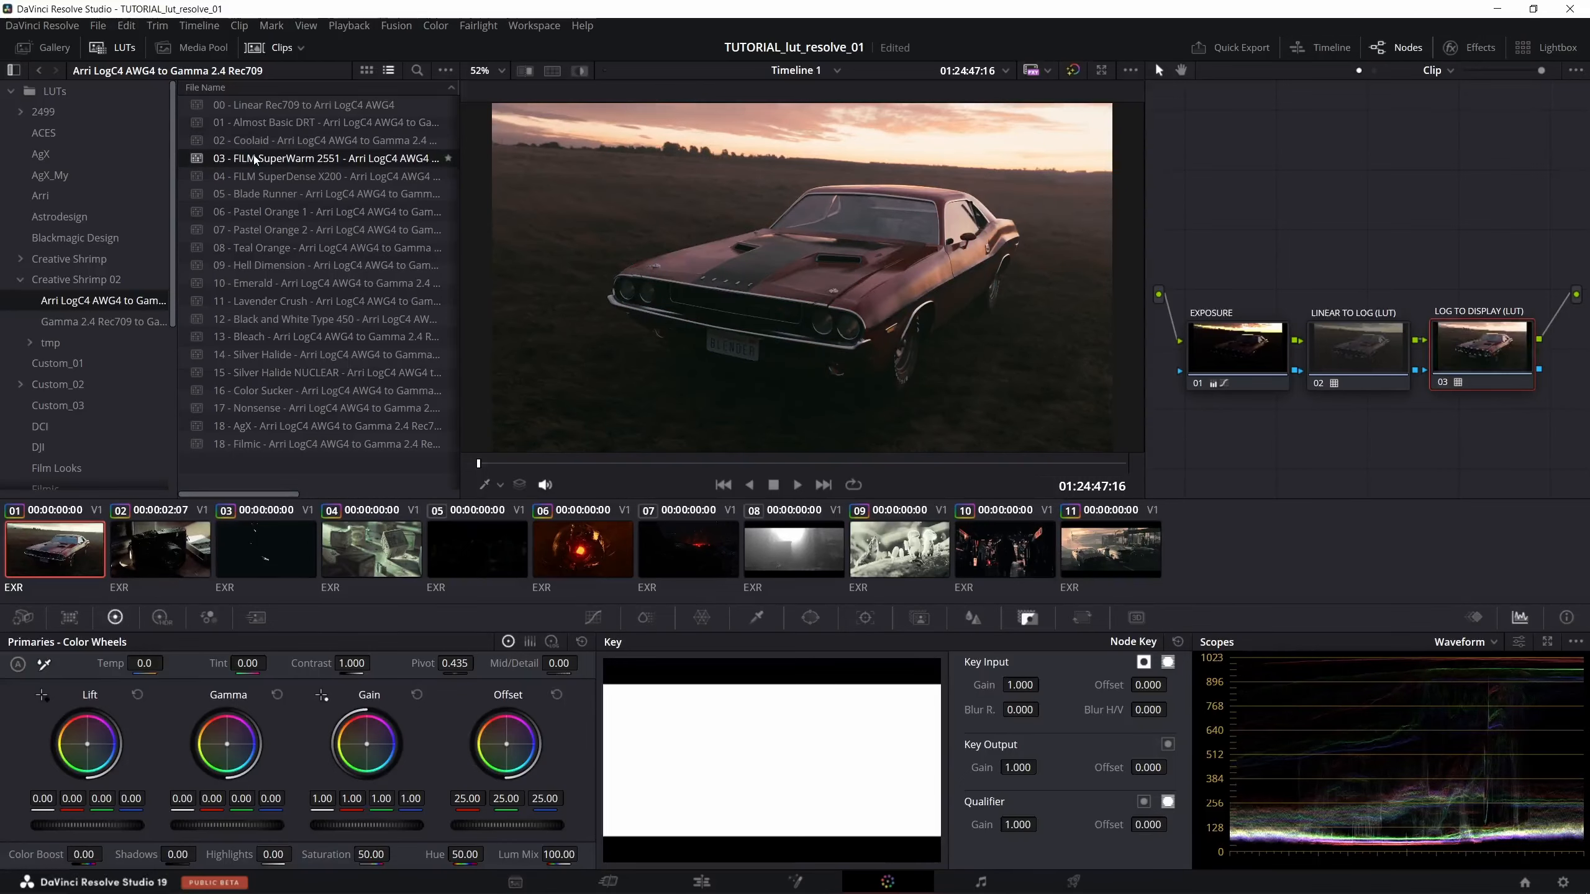
double_click(272, 176)
double_click(271, 196)
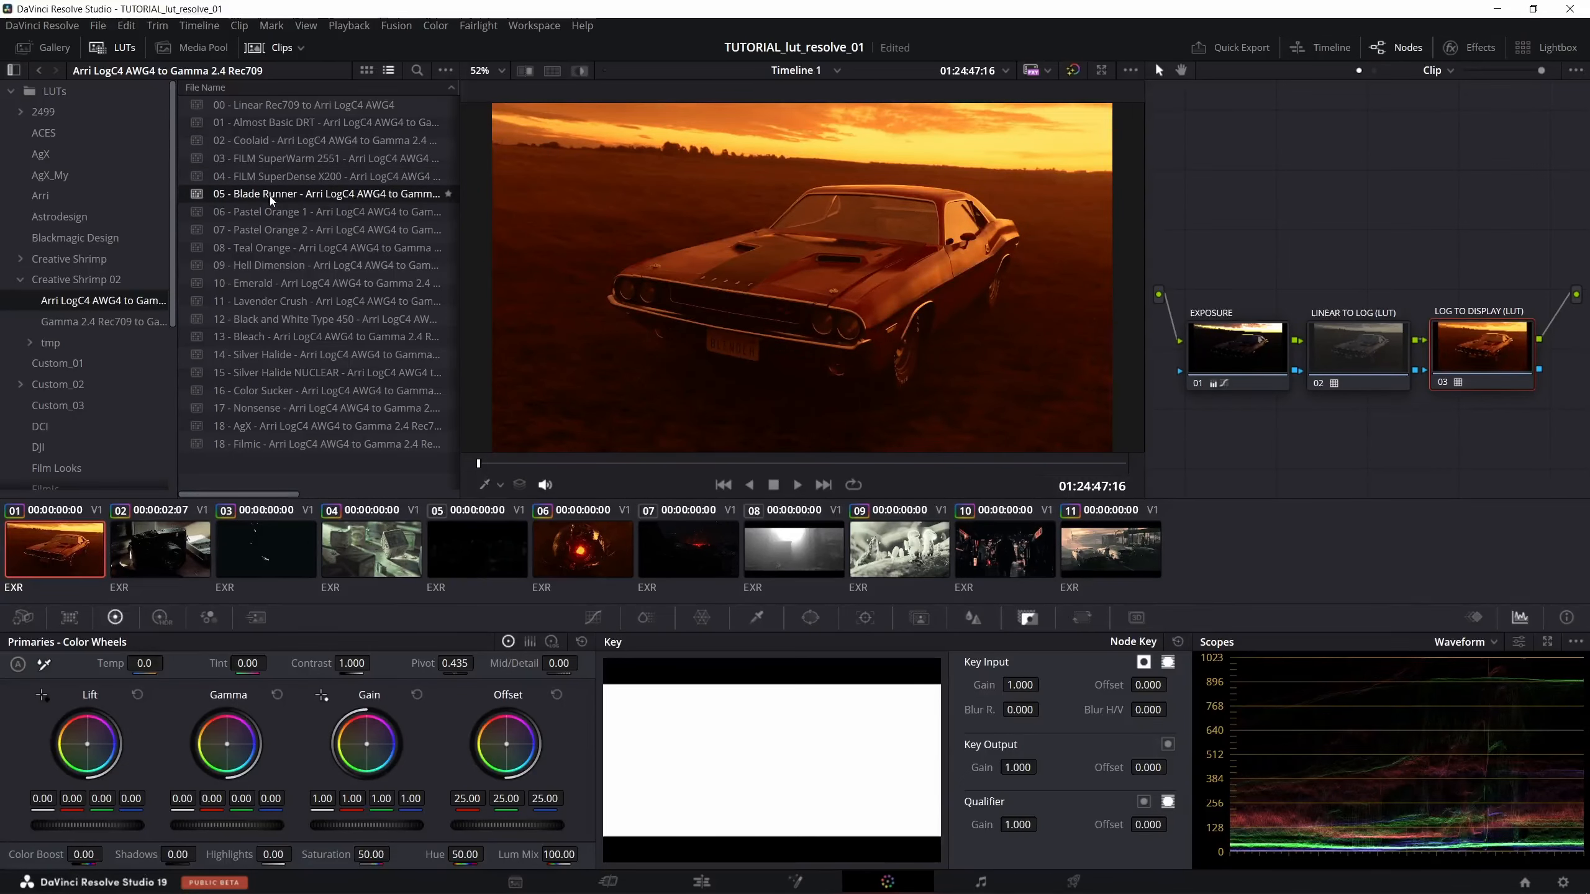
- Raise the overall Gain of clip 1's EXPOSURE node, and reselect its LOG TO DISPLAY (LUT) node
click(1261, 360)
drag(359, 824, 409, 830)
click(1447, 362)
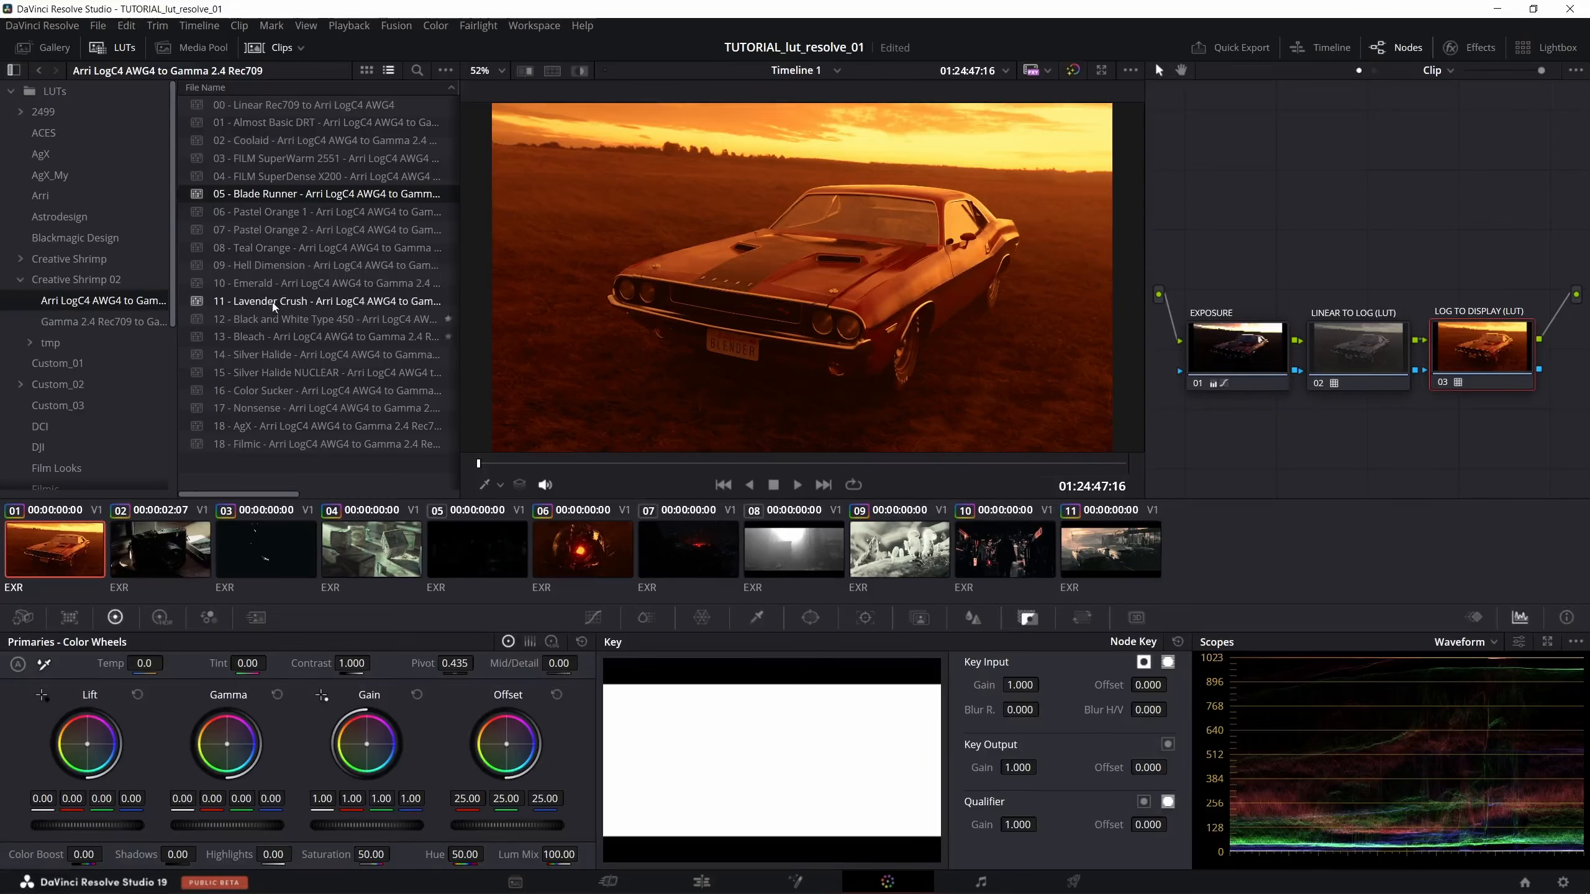
- Preview the LUTs from 08 - Teal Orange through 11 - Lavender Crush on clip 1, then 09 - Hell Dimension and 10 - Emerald again
double_click(290, 251)
double_click(286, 268)
double_click(283, 289)
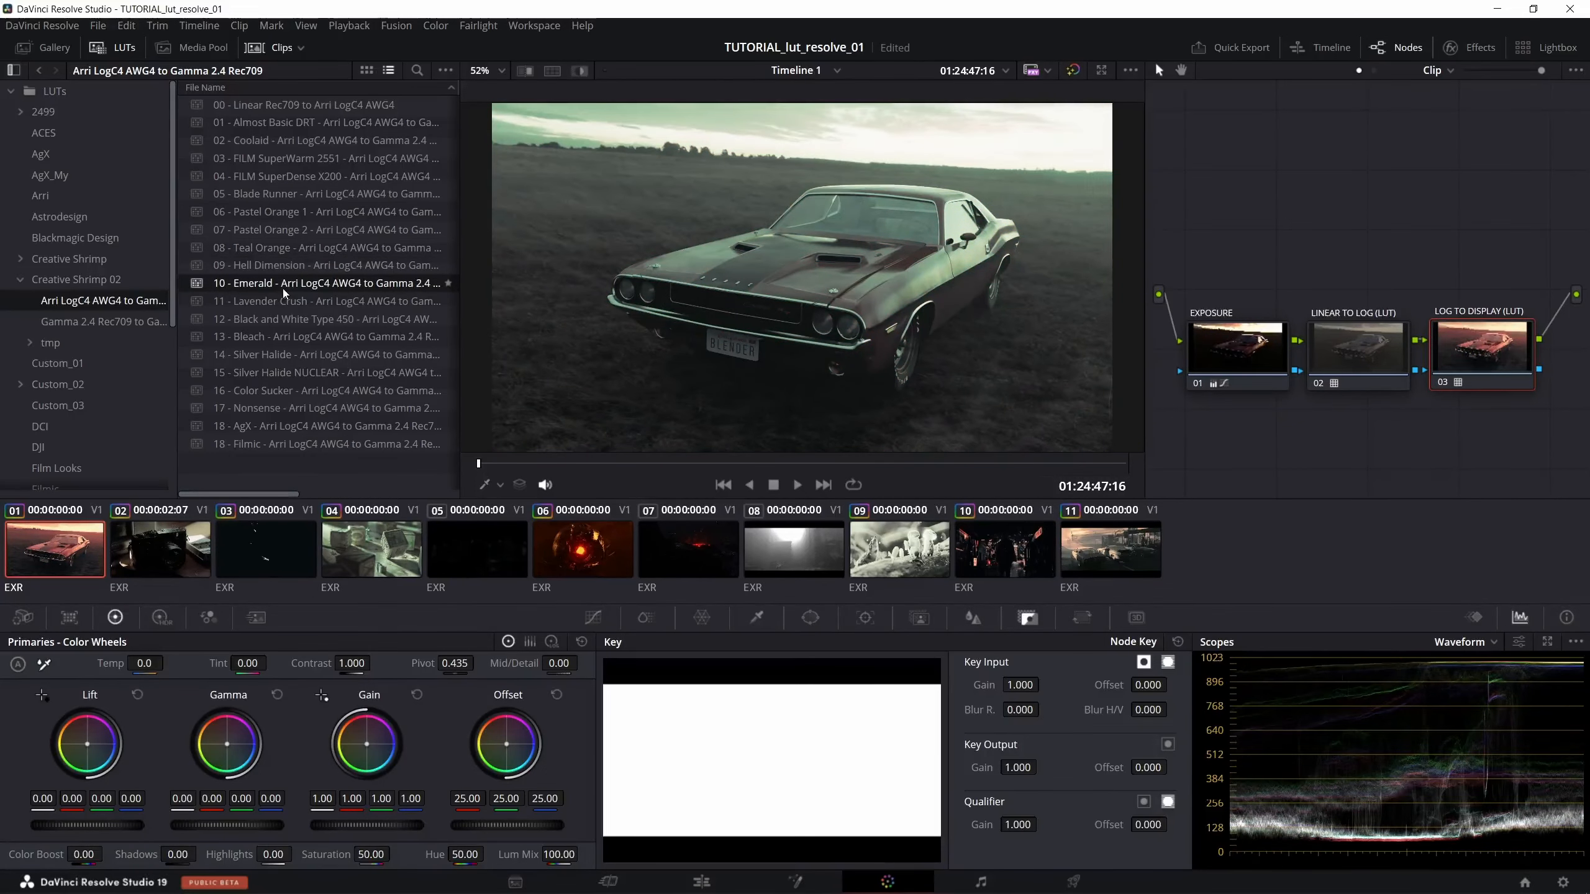
double_click(283, 301)
double_click(280, 270)
double_click(278, 285)
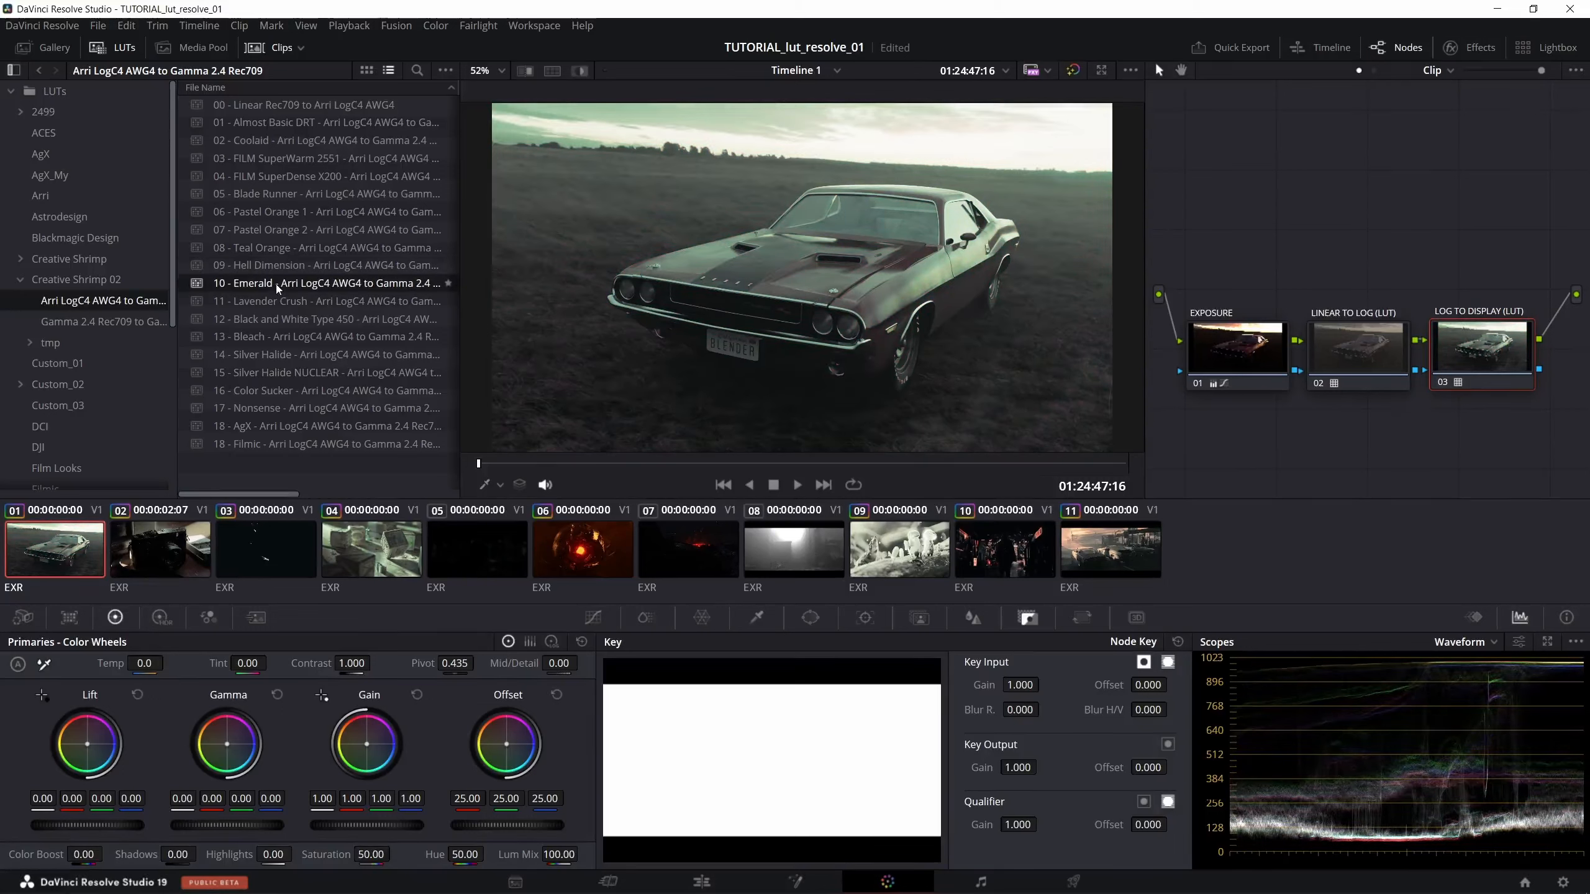
- Preview 15 - Silver Halide NUCLEAR and 14 - Silver Halide on clip 1, and play part of the clip with 14
double_click(275, 375)
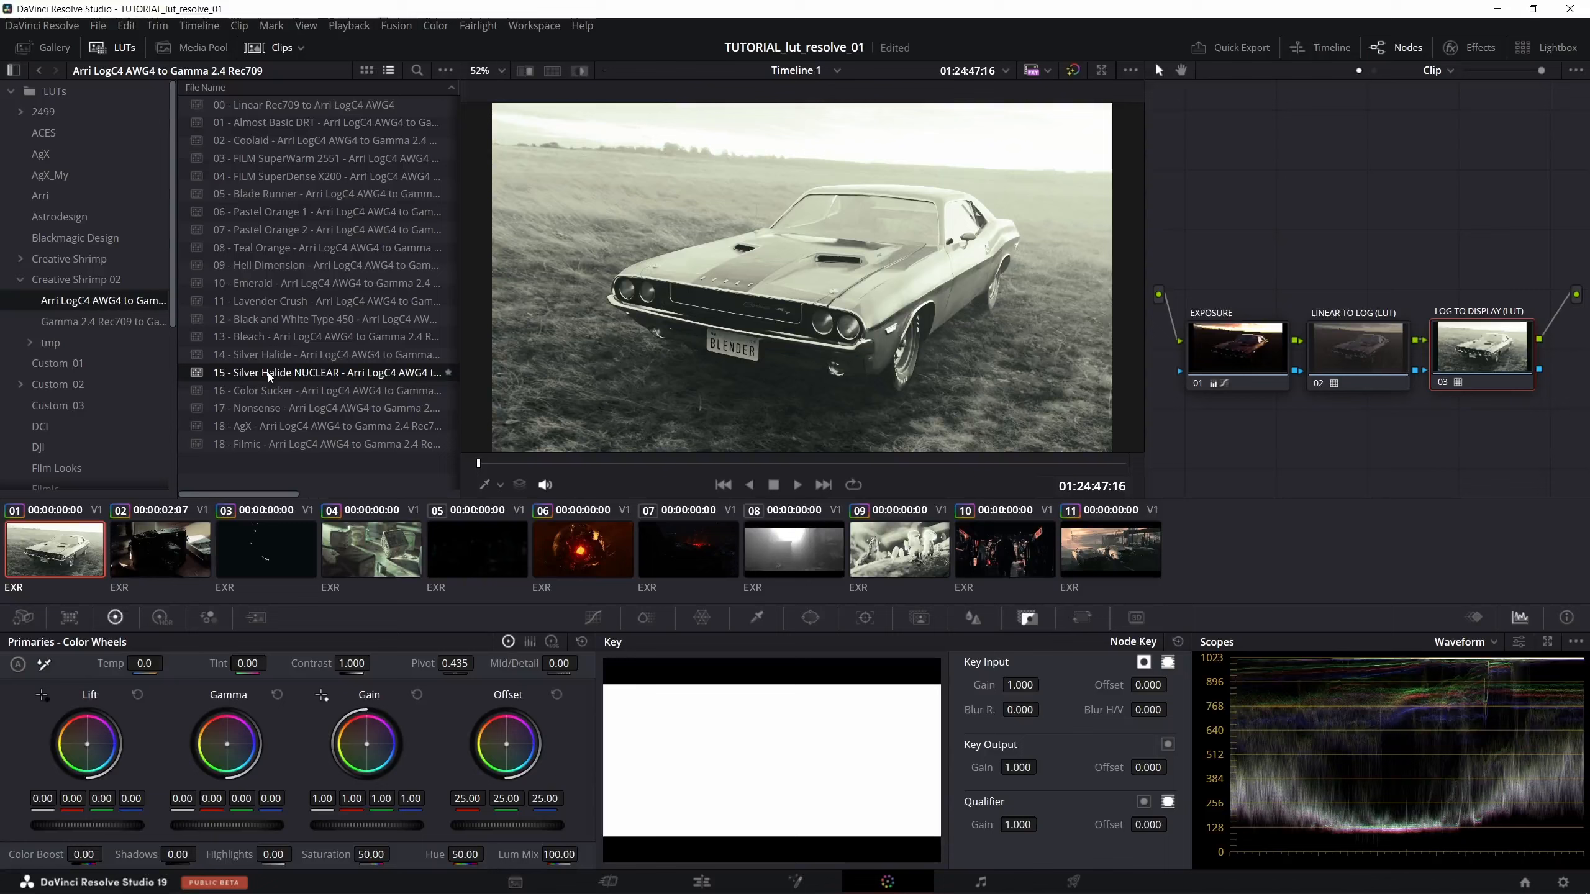
double_click(265, 356)
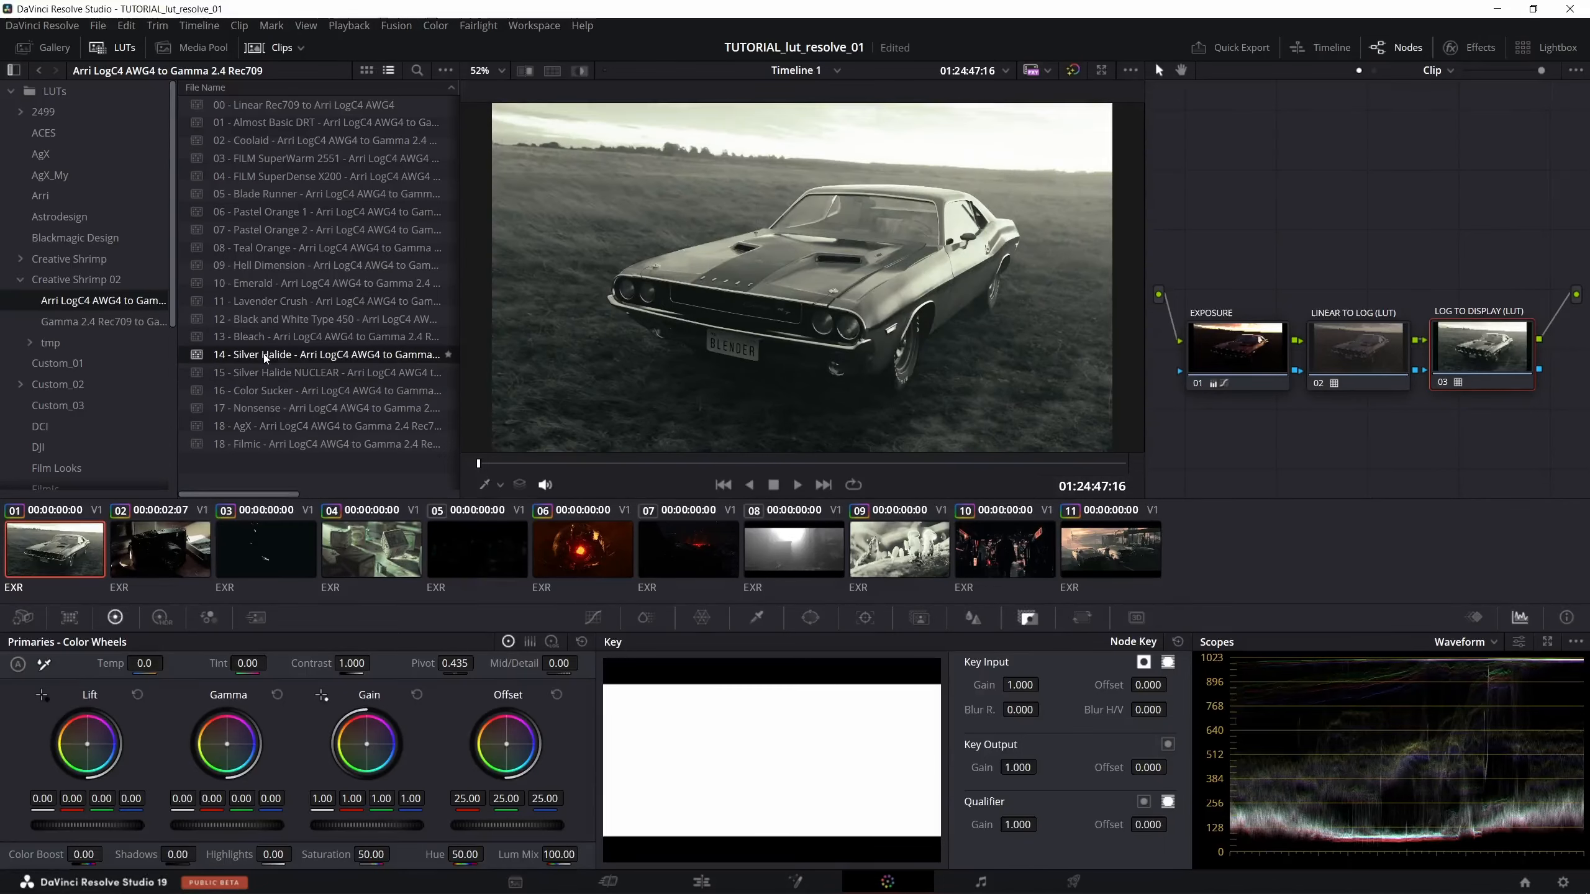
key(space)
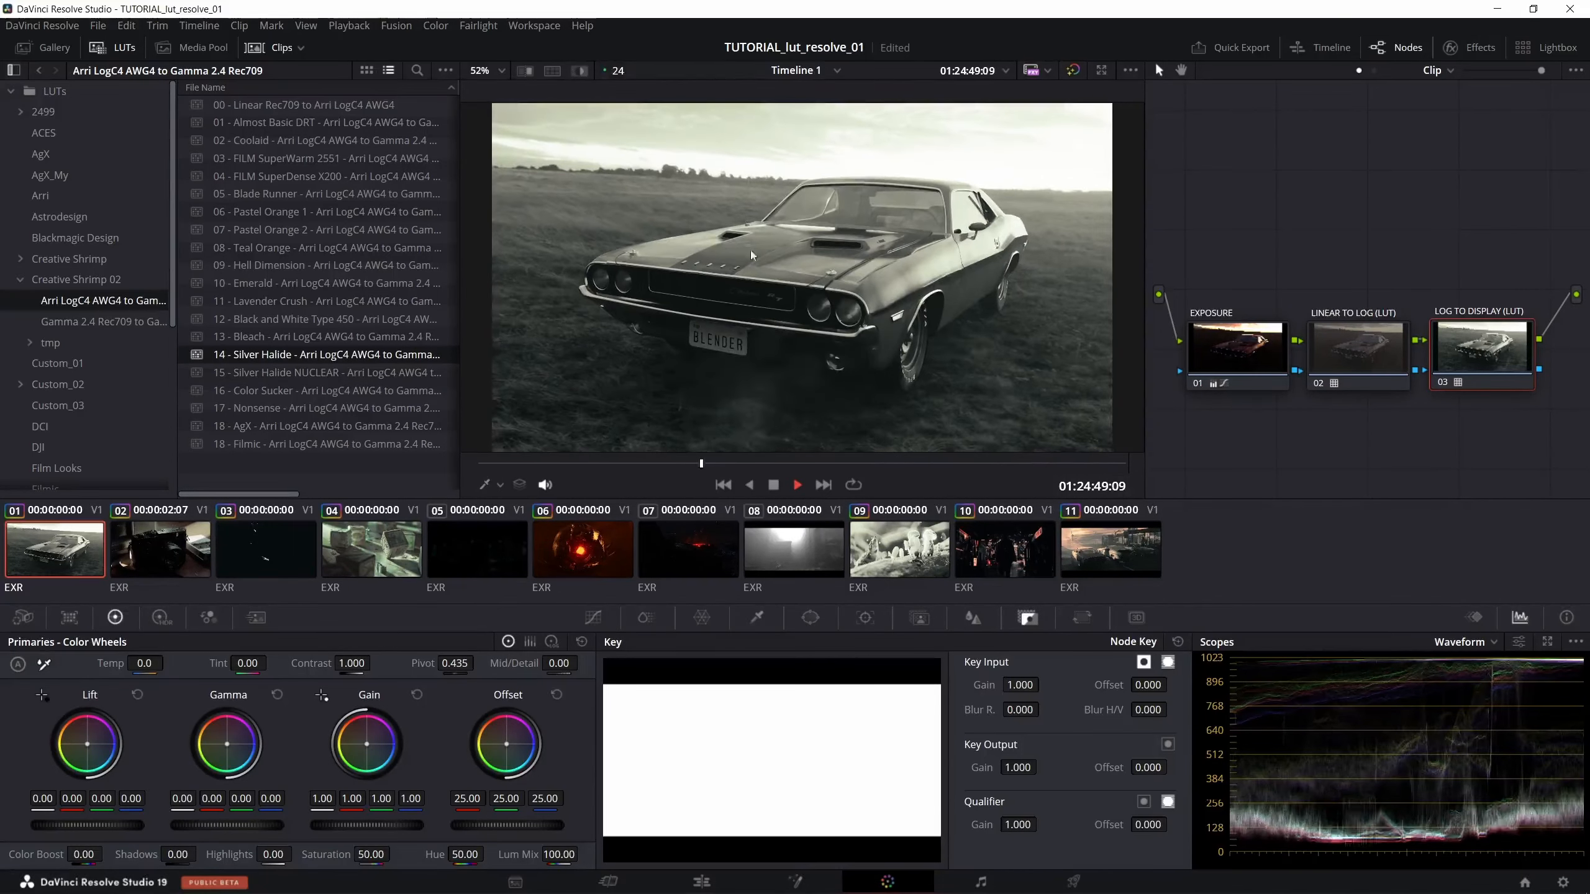
key(space)
- Try 02 - Coolaid and 03 - FILM SuperWarm 2551 on clip 1, play it with 03, and reapply 02 - Coolaid
double_click(306, 140)
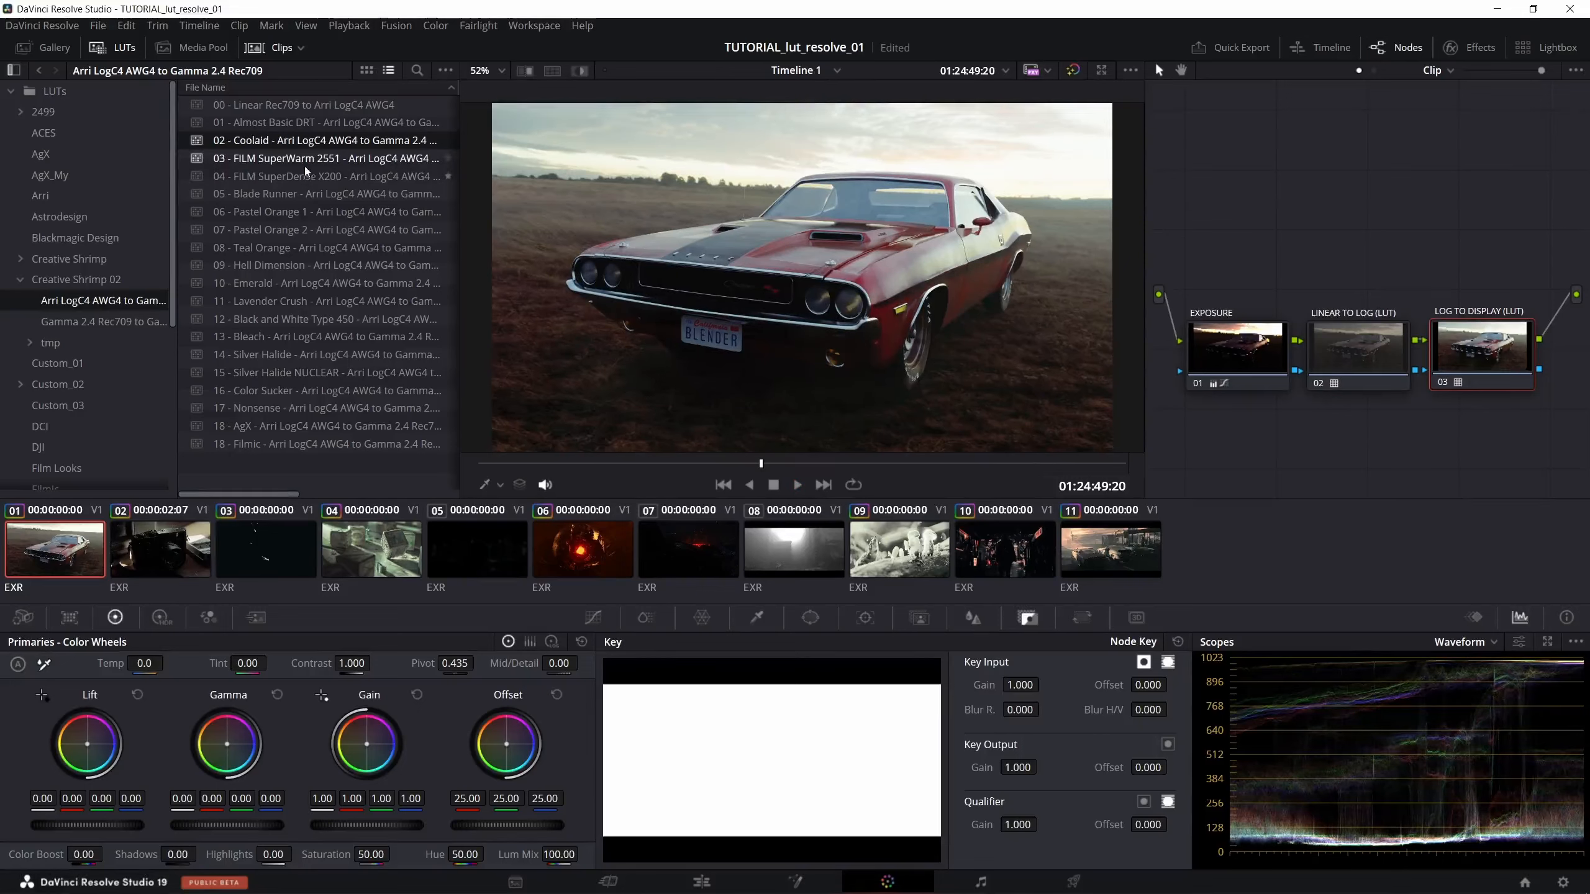
double_click(306, 163)
key(space)
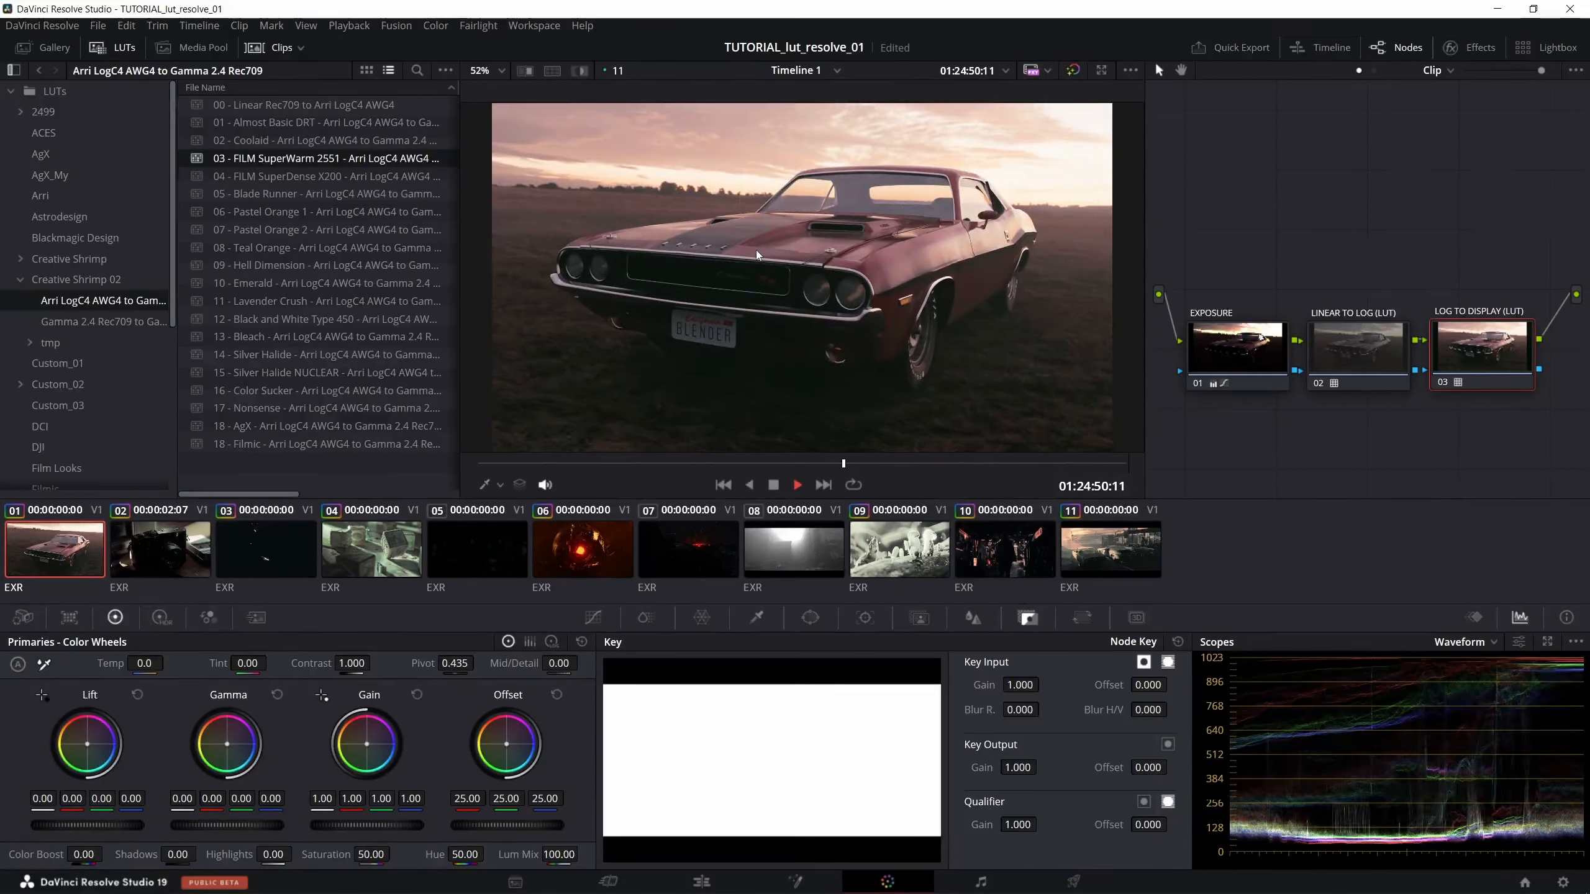
double_click(302, 139)
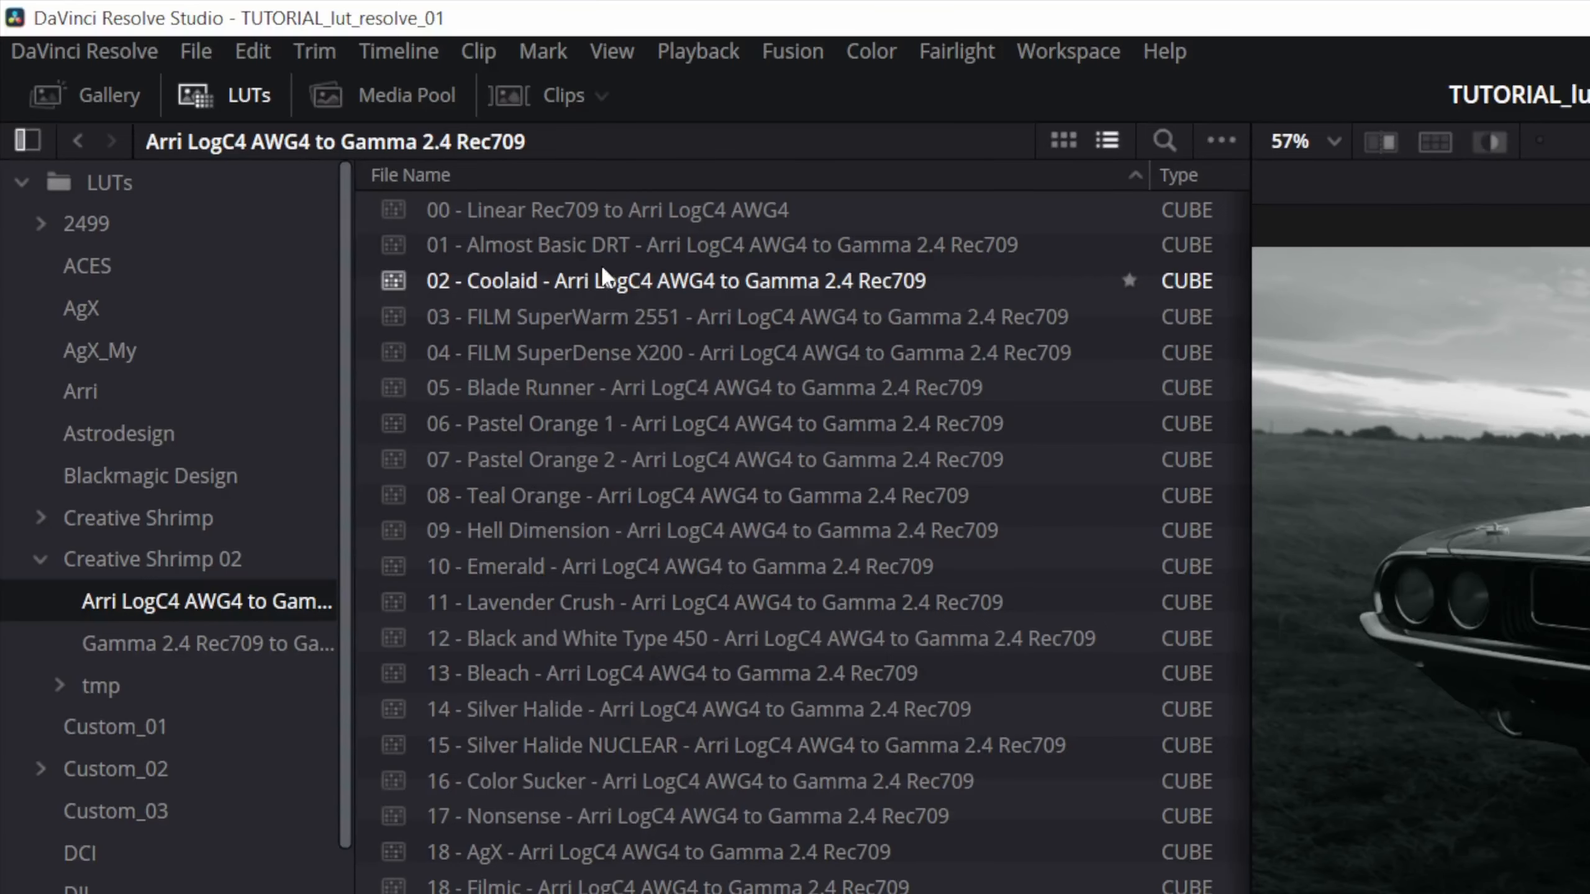
- Show the 02 - Coolaid LUT in its file location and open its CUBE file in Notepad
double_click(603, 261)
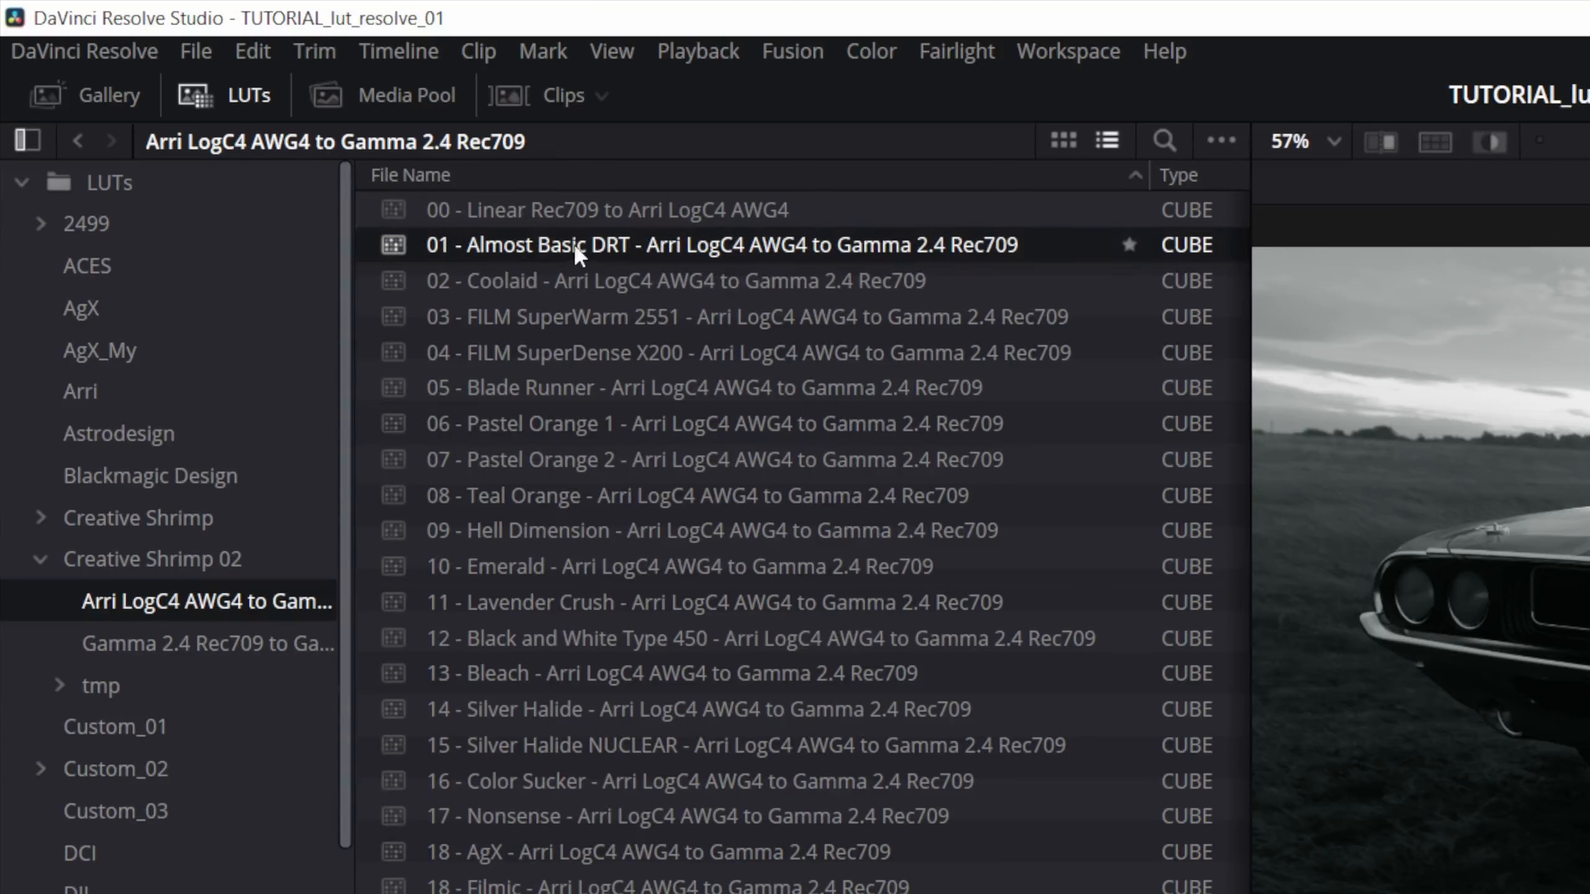
double_click(568, 280)
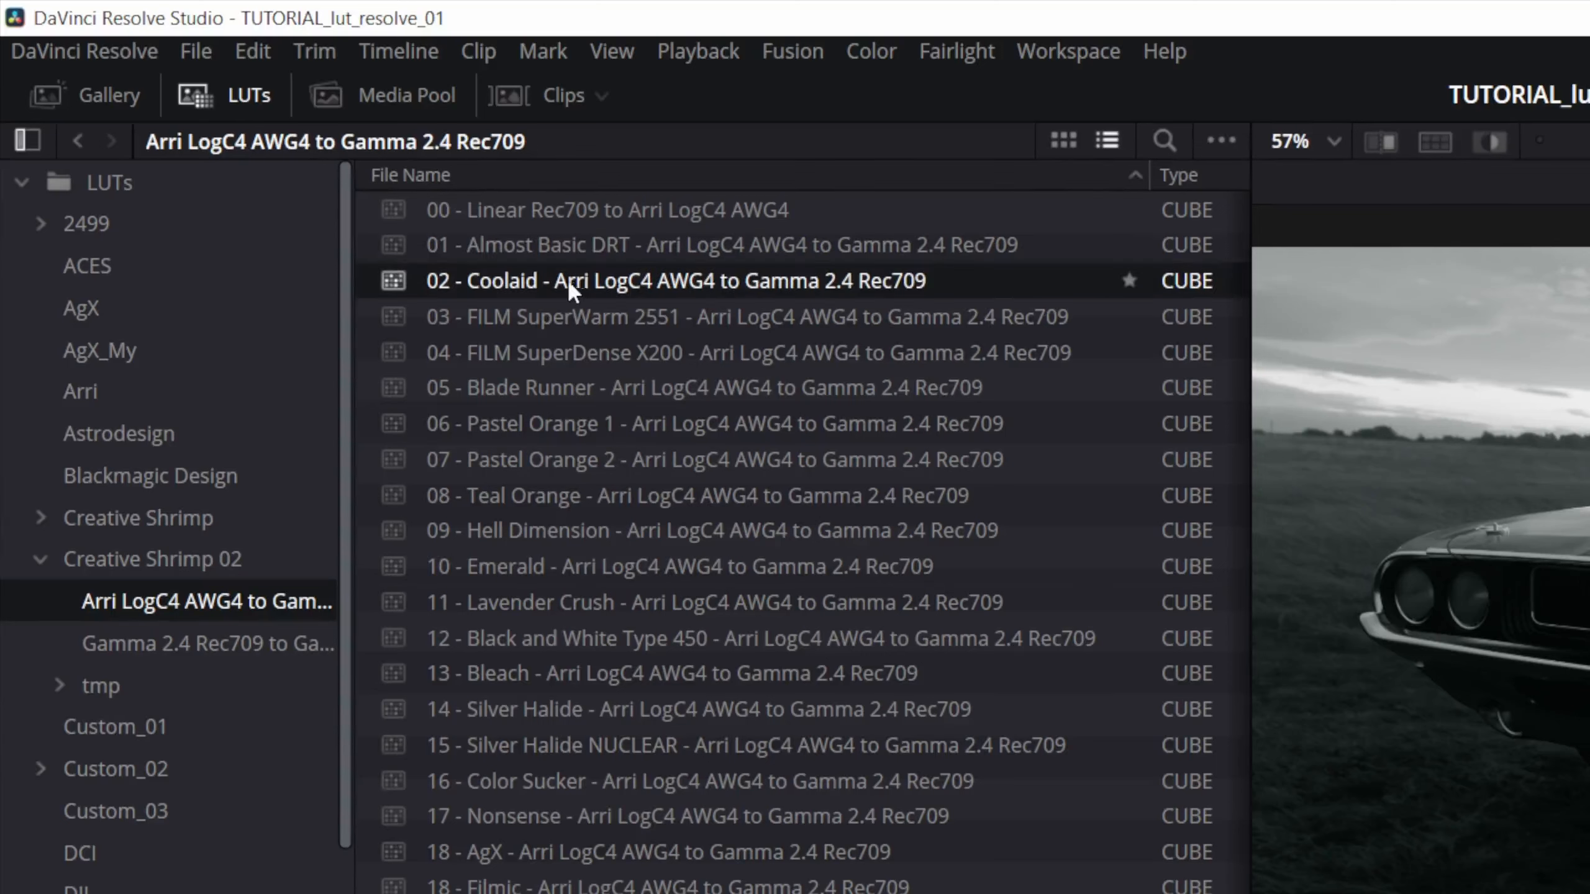
right_click(521, 280)
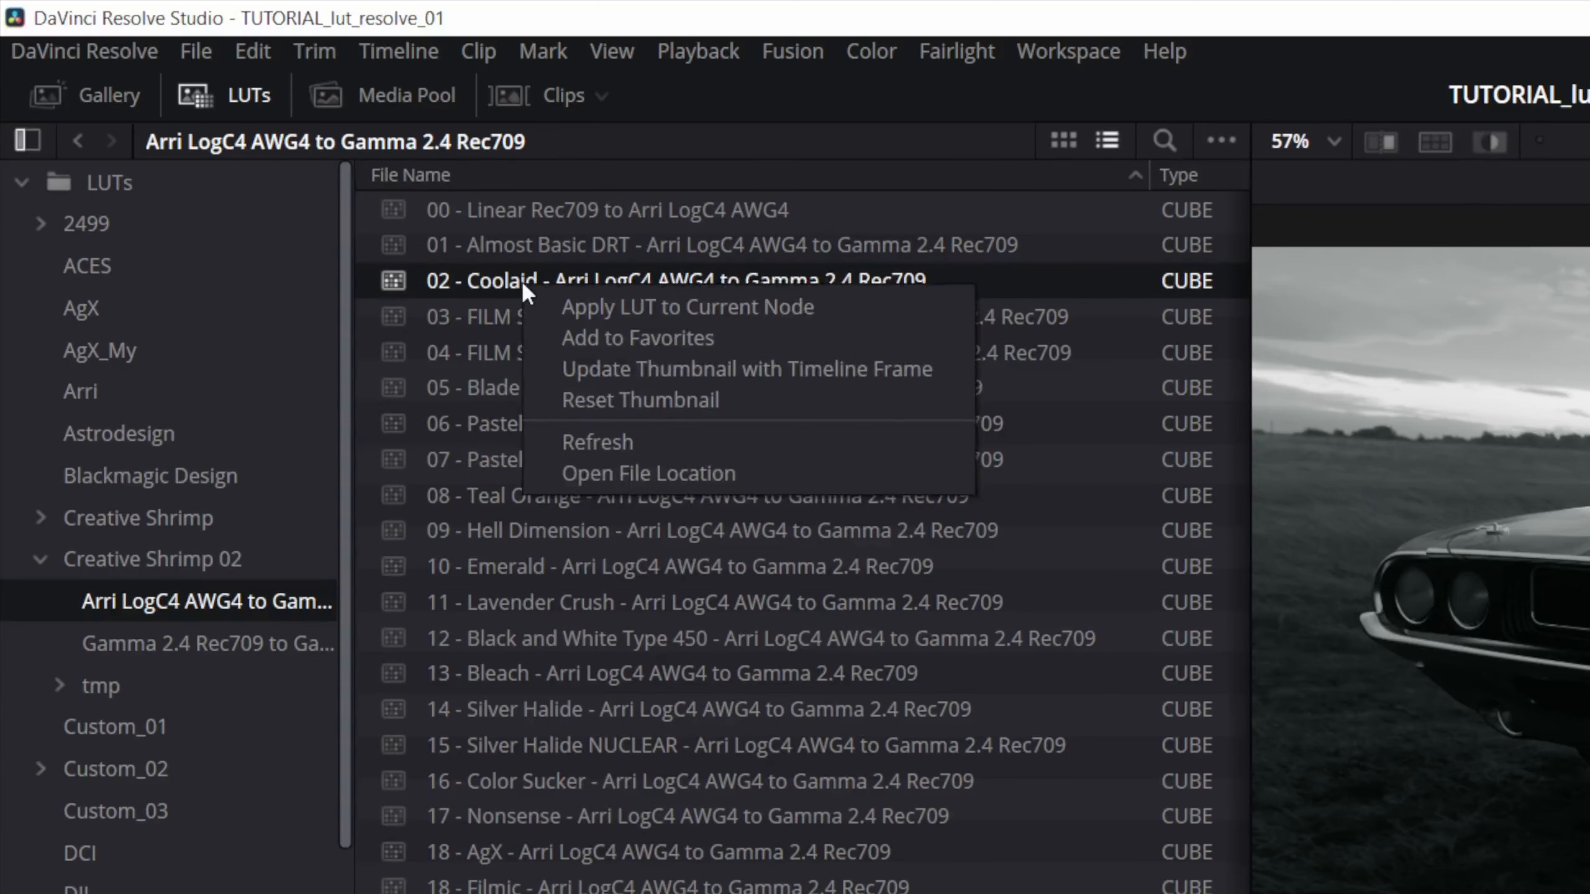
click(604, 473)
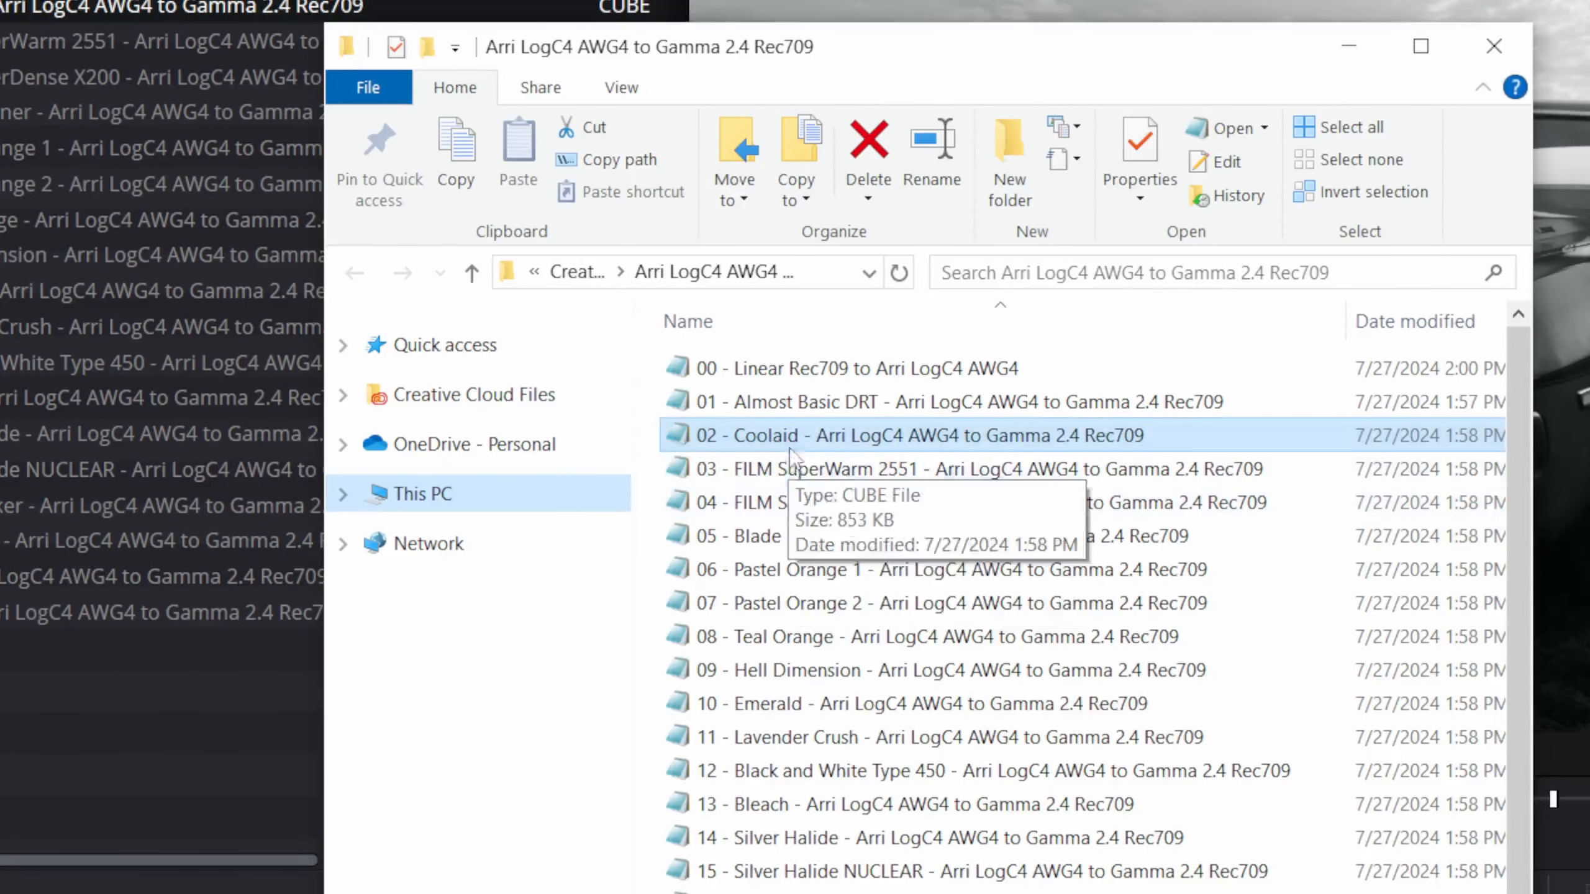
double_click(790, 437)
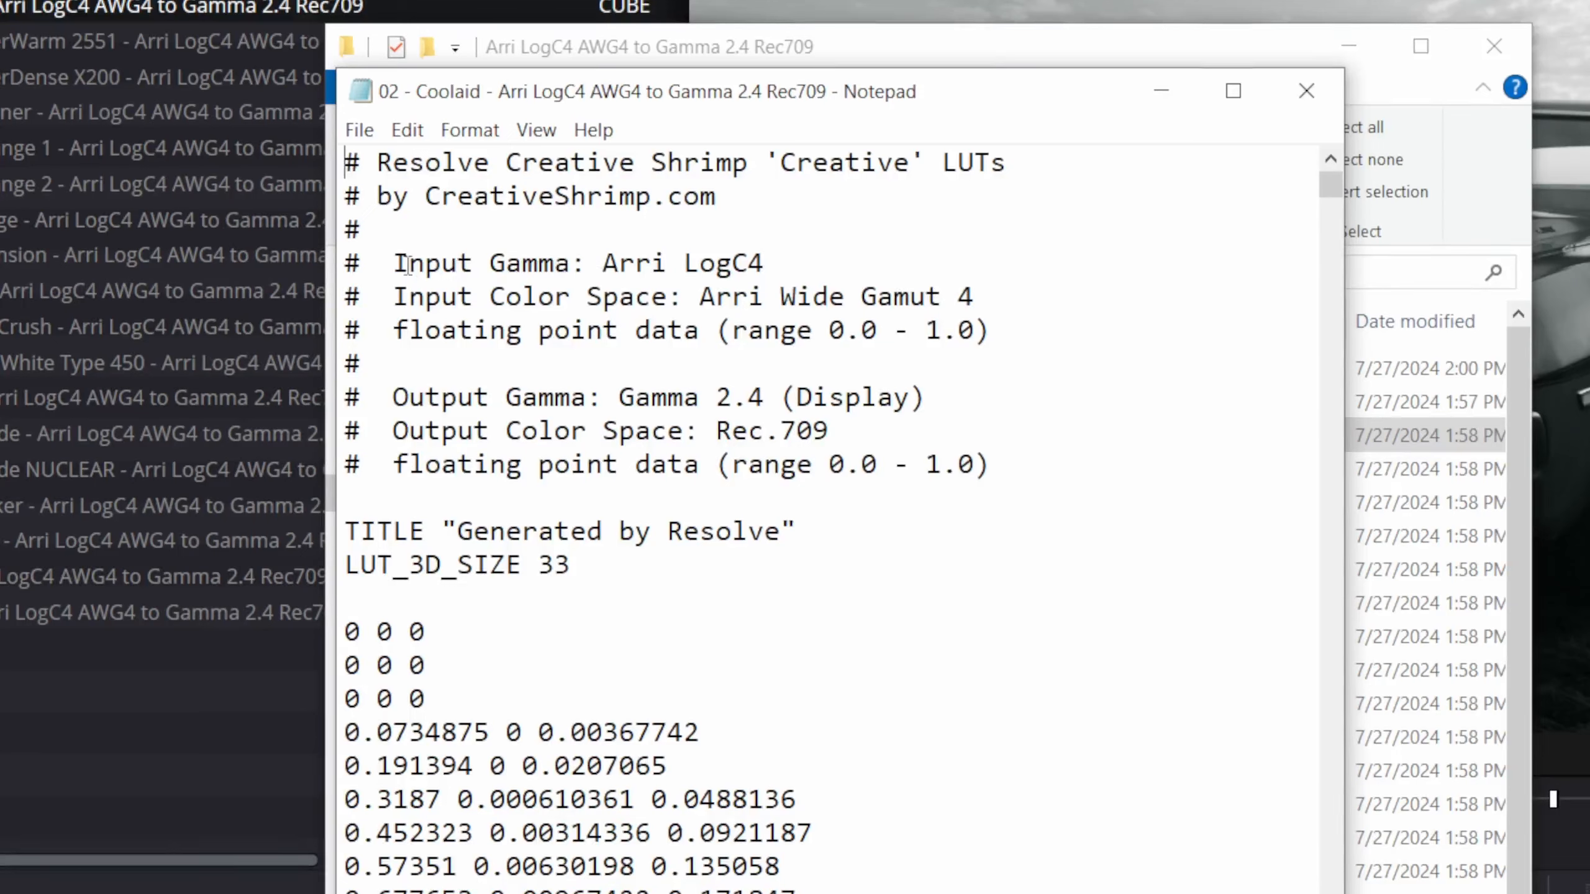
- Examine the LUT file header, highlighting the Input Gamma and Input Color Space lines and moving to Output Gamma
drag(398, 264, 768, 259)
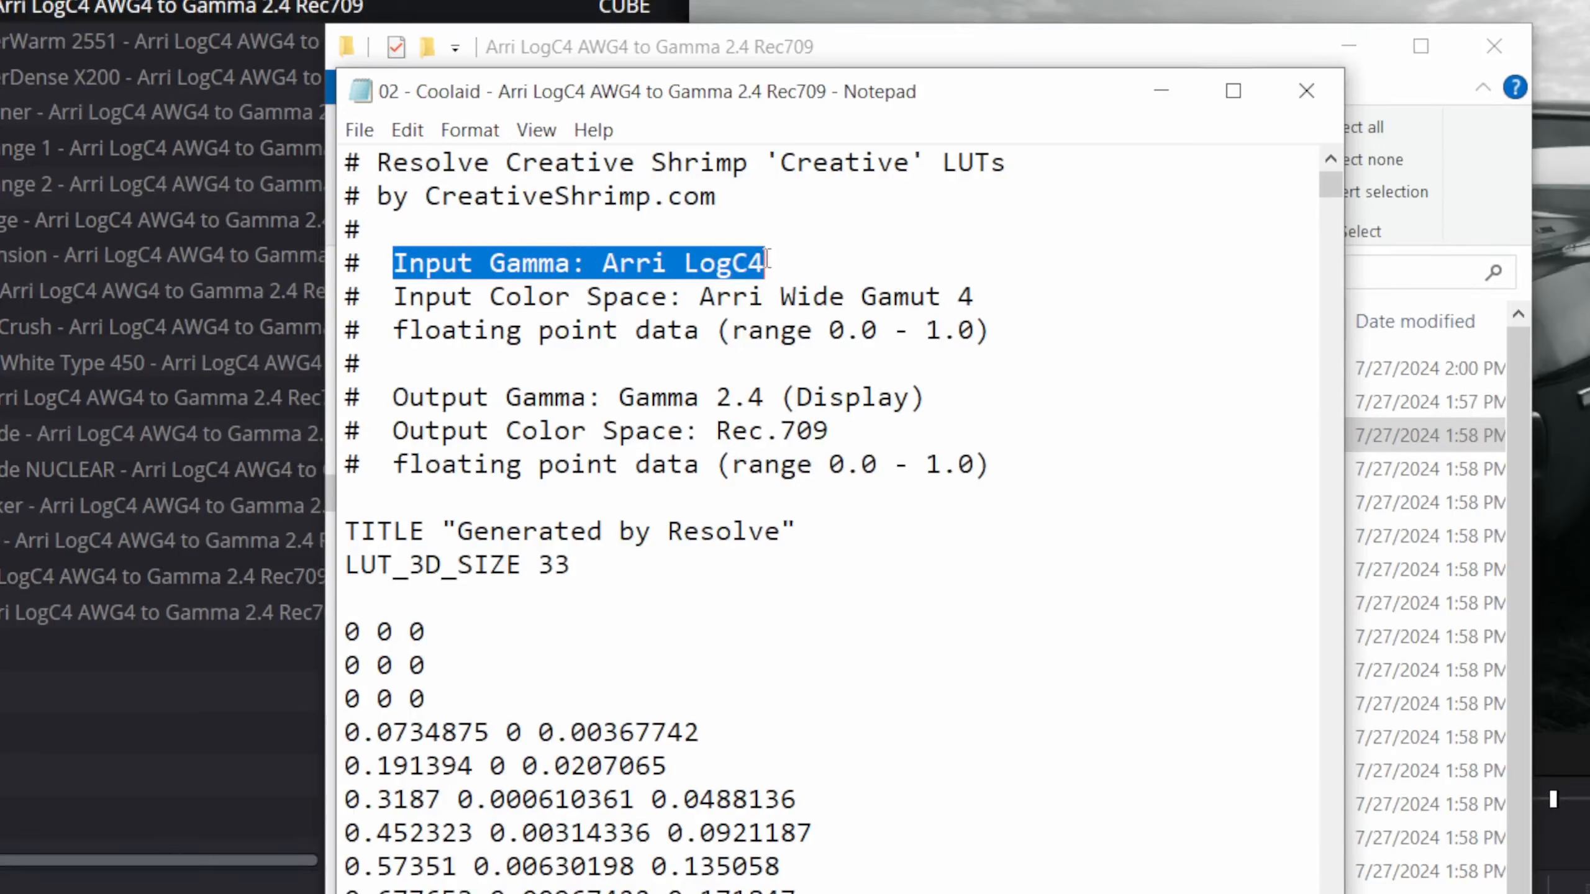
drag(396, 298, 971, 305)
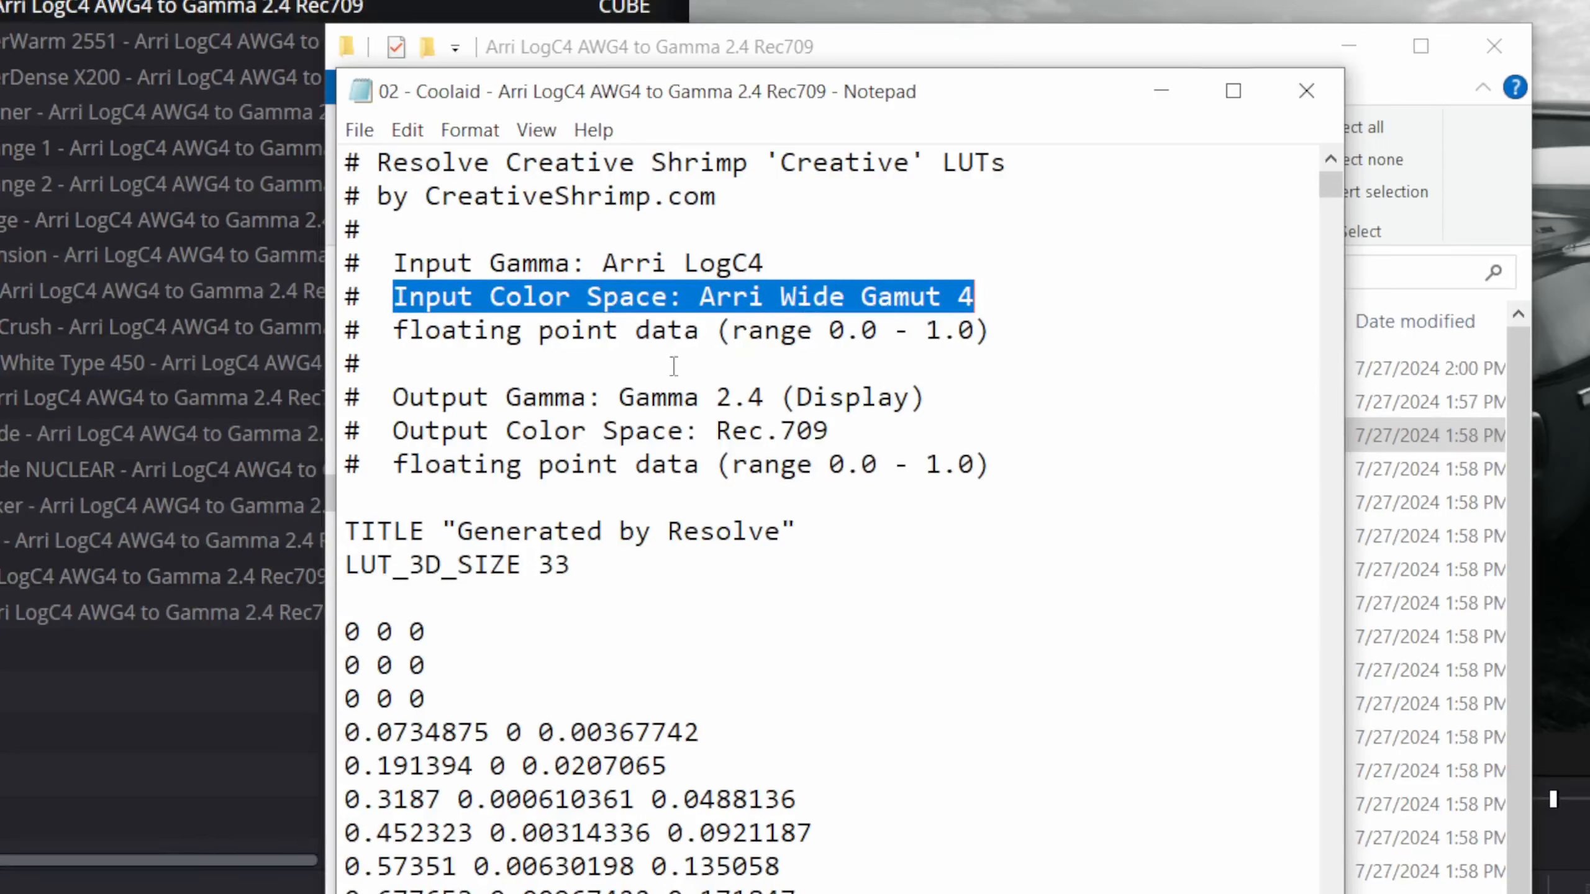
click(584, 397)
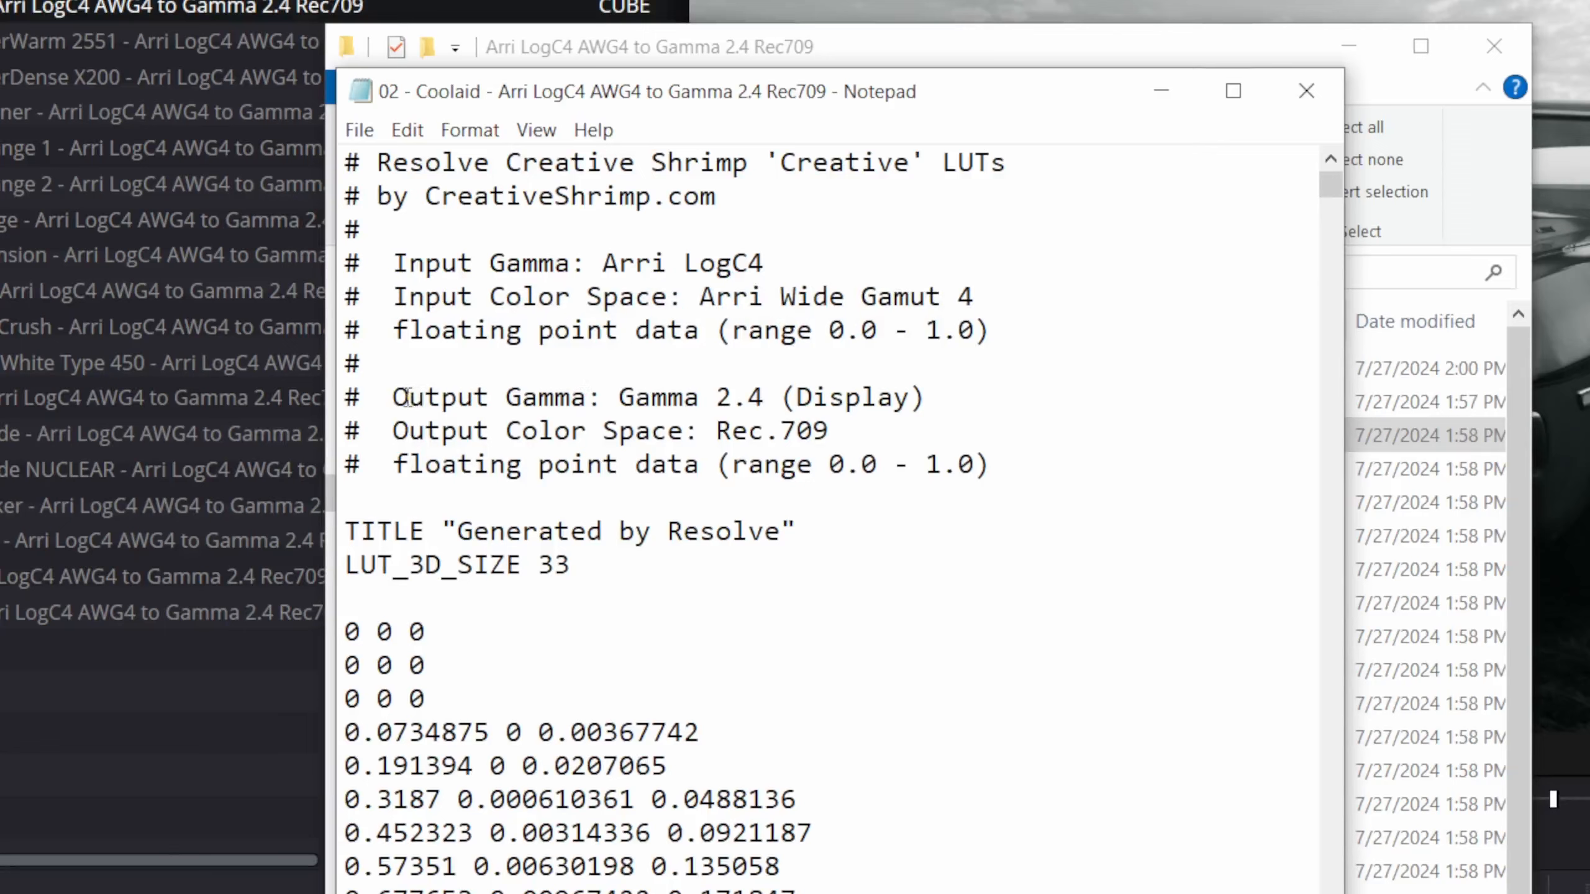